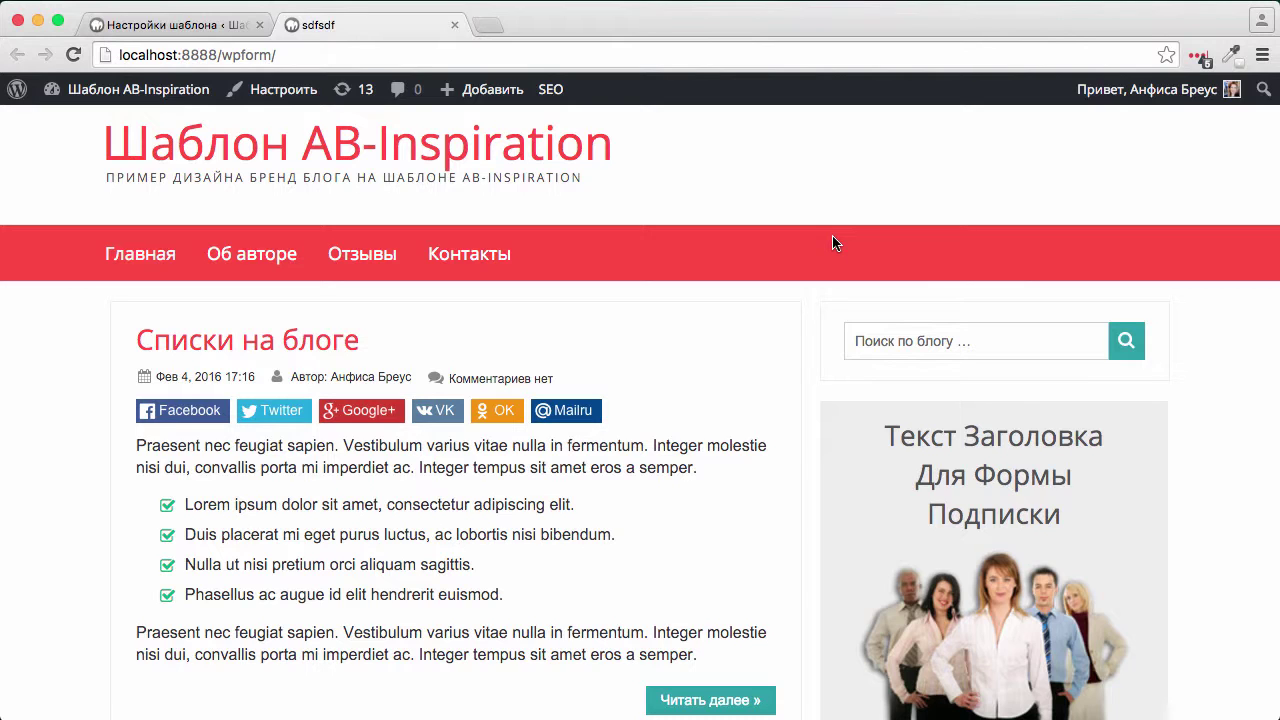
Step: In the template's blog style settings, choose the turquoise shell pattern скачанные-файлы-2.jpeg from the media library as the background around the blog
{"action": "left_click", "coordinate": [137, 28]}
{"action": "left_click", "coordinate": [245, 268]}
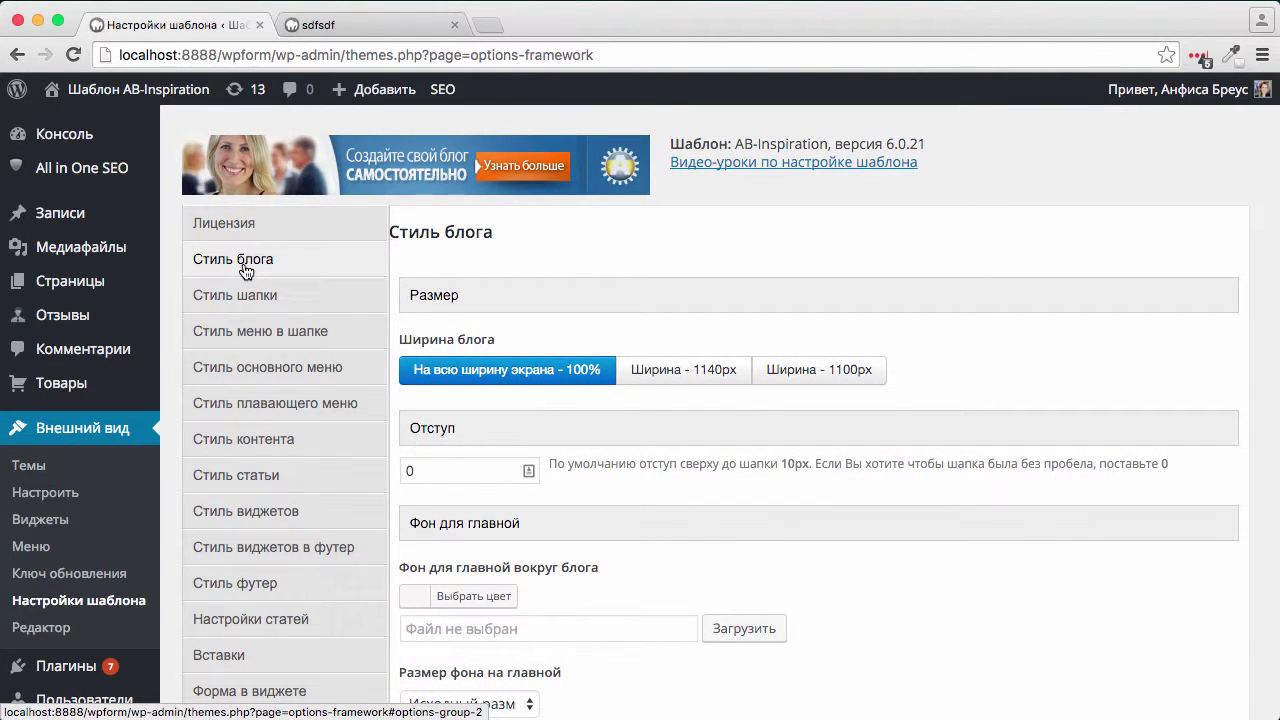
{"action": "scroll", "coordinate": [577, 463], "scroll_direction": "down", "scroll_amount": 5}
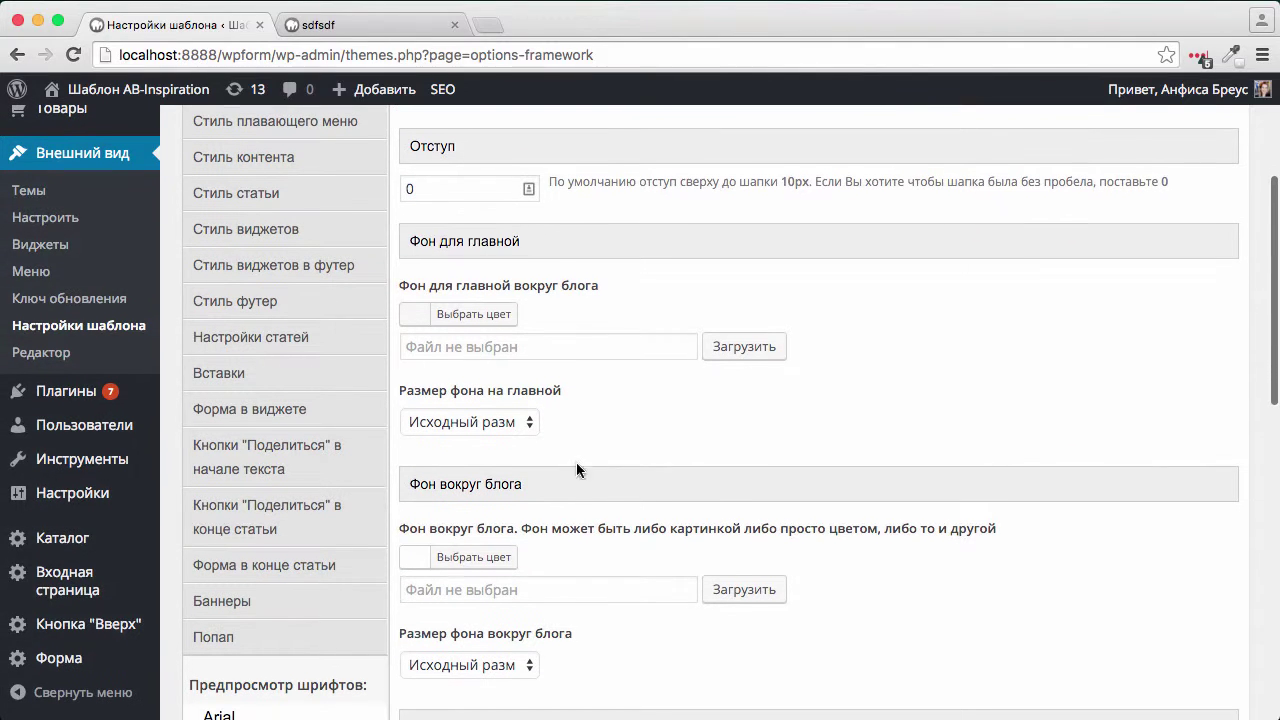
{"action": "scroll", "coordinate": [578, 405], "scroll_direction": "down", "scroll_amount": 5}
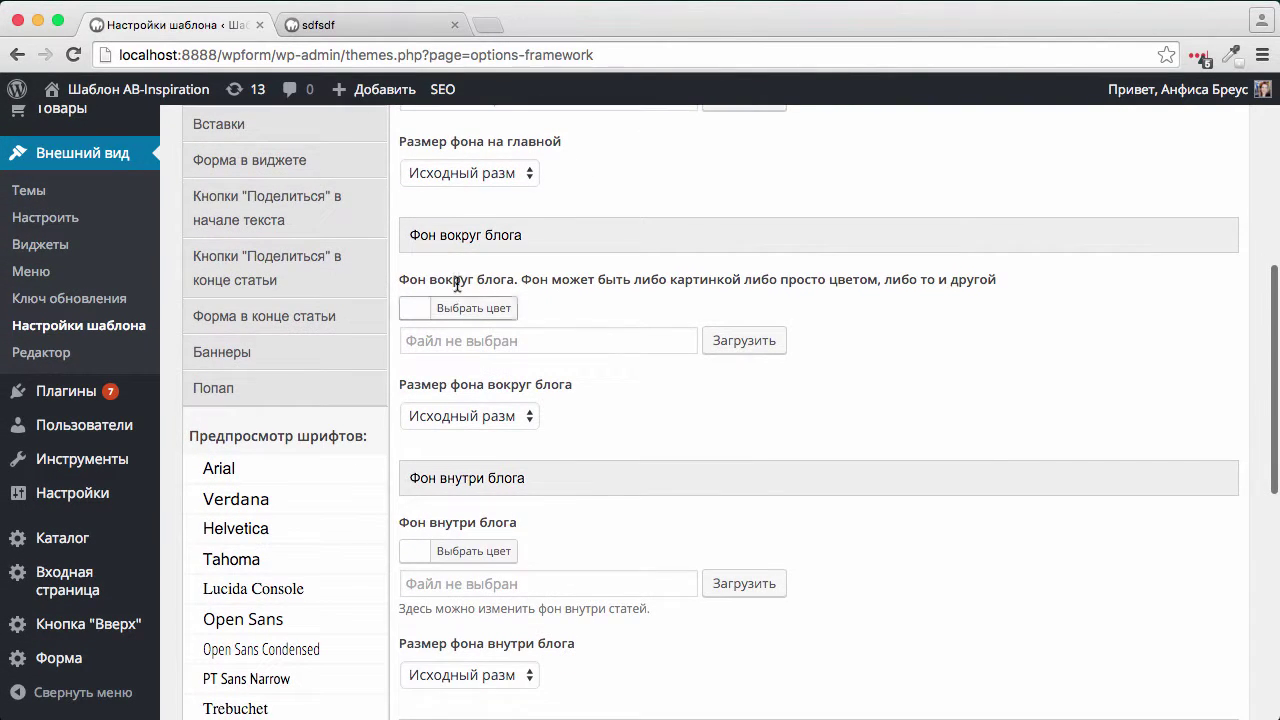
{"action": "left_click", "coordinate": [741, 340]}
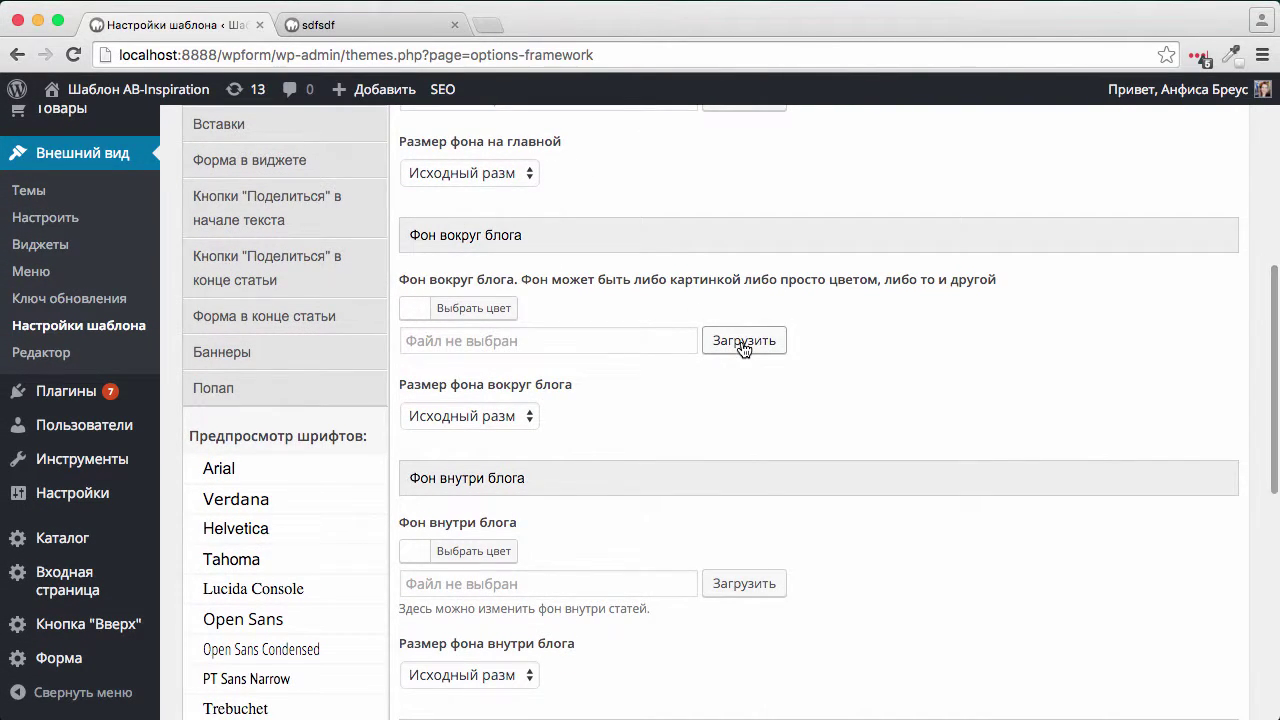
{"action": "scroll", "coordinate": [365, 423], "scroll_direction": "down", "scroll_amount": 10}
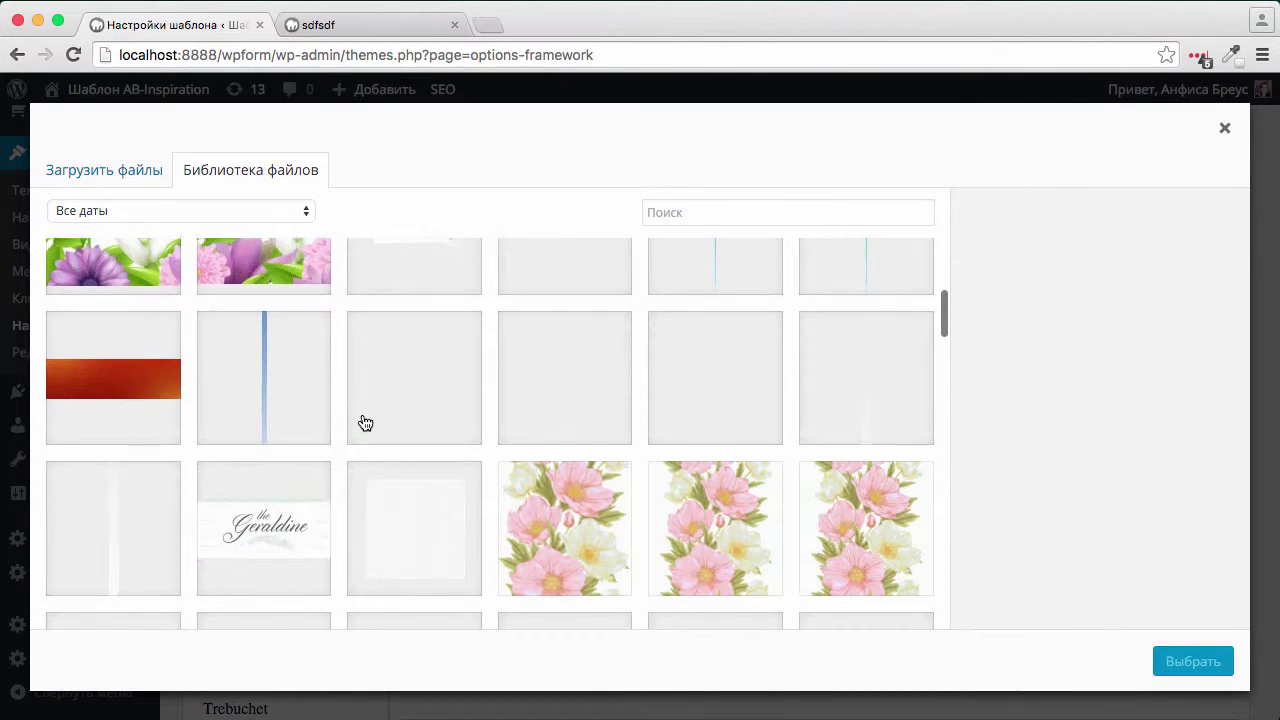
{"action": "scroll", "coordinate": [365, 423], "scroll_direction": "down", "scroll_amount": 5}
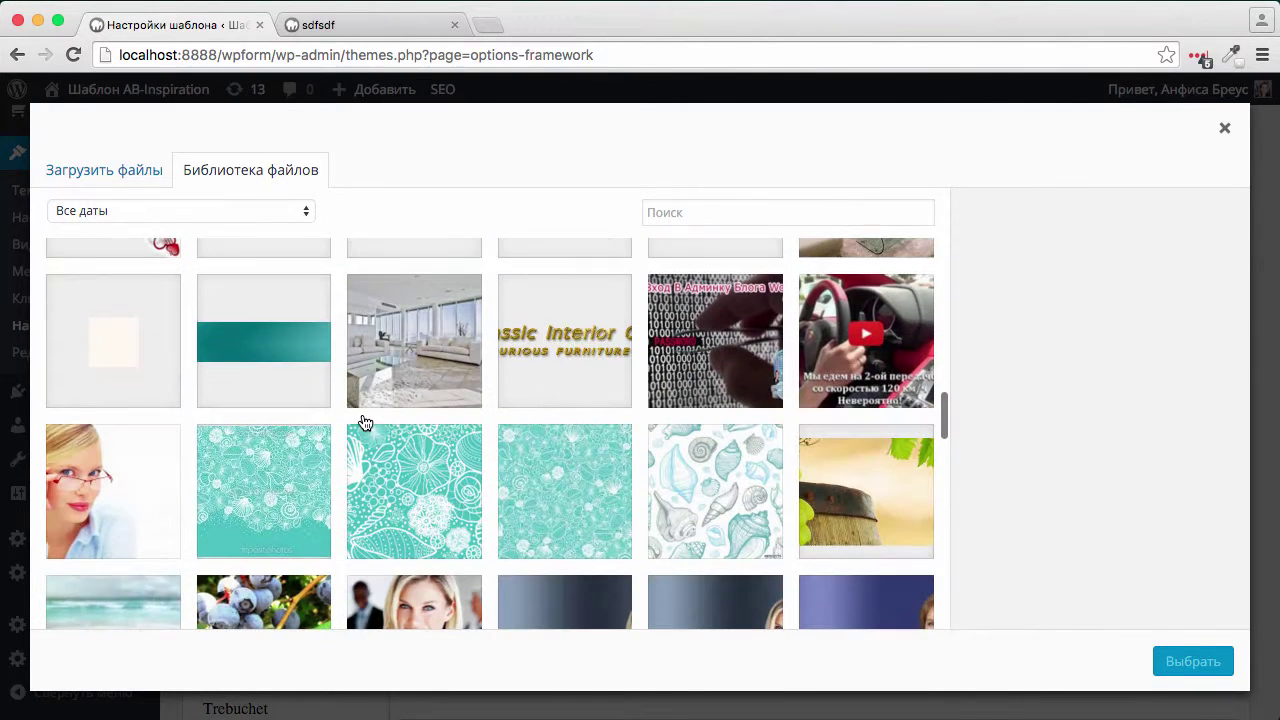
{"action": "scroll", "coordinate": [365, 423], "scroll_direction": "down", "scroll_amount": 1}
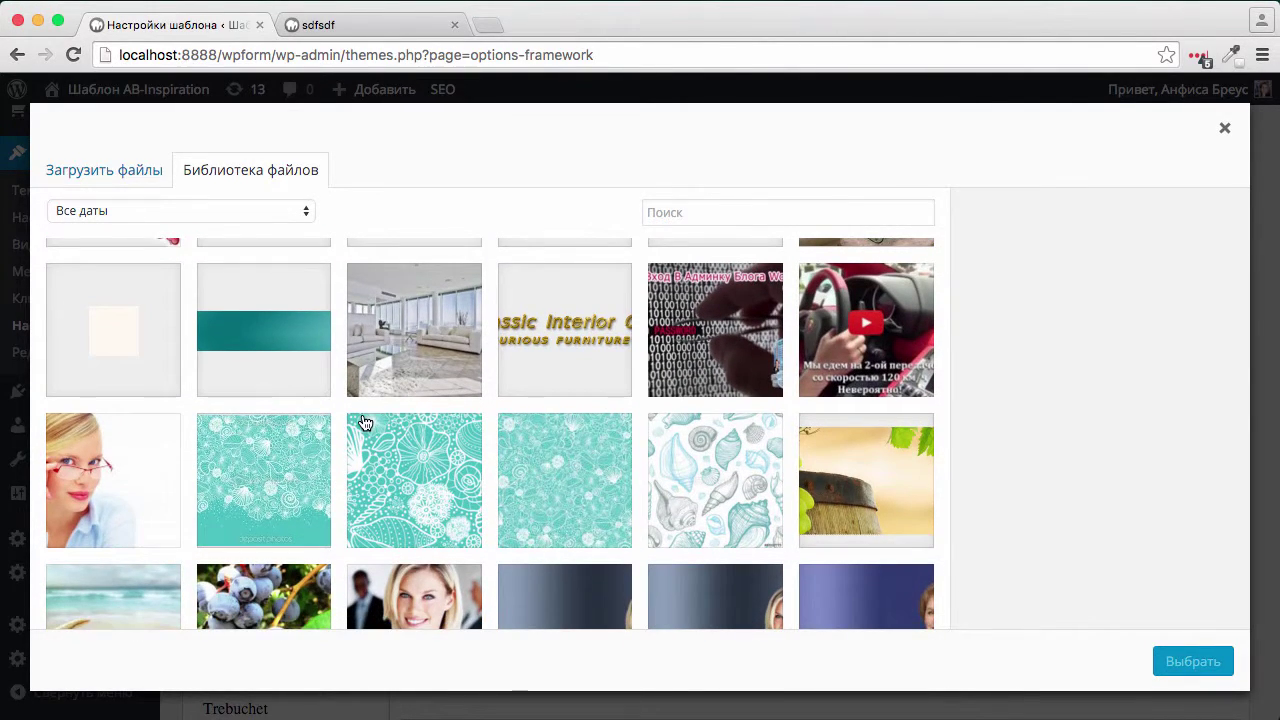
{"action": "scroll", "coordinate": [365, 423], "scroll_direction": "down", "scroll_amount": 3}
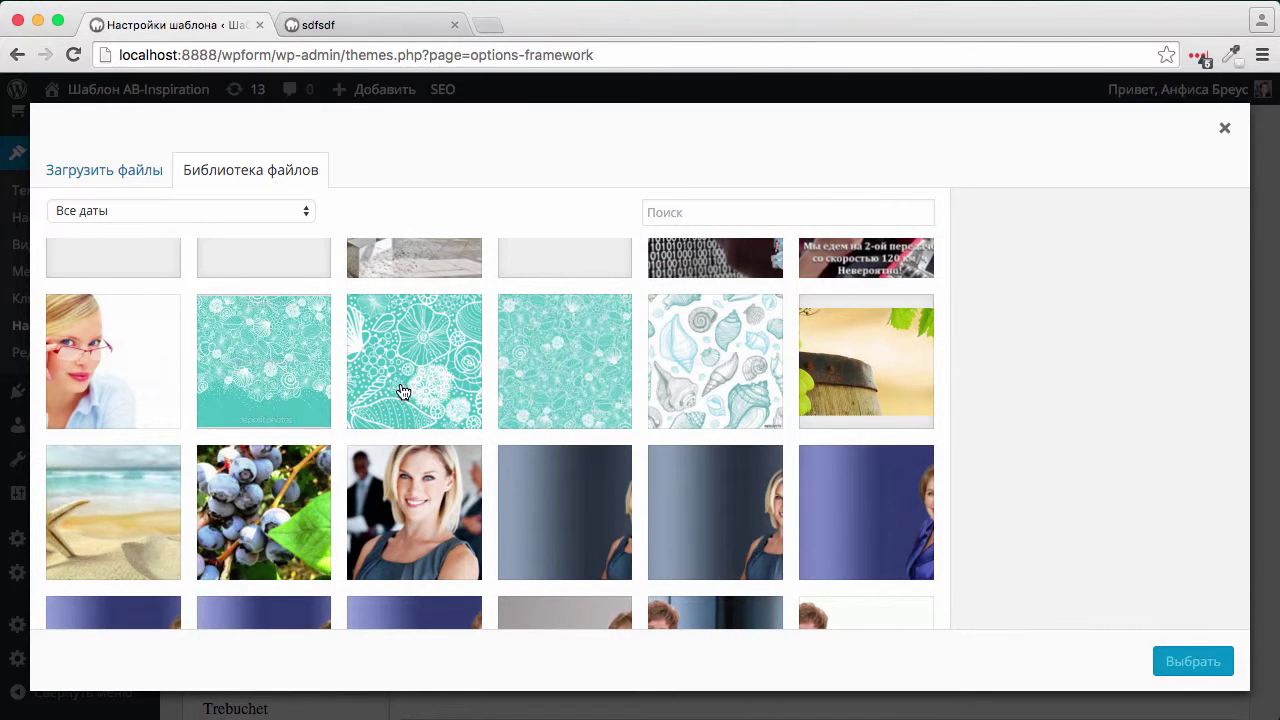
{"action": "left_click", "coordinate": [574, 368]}
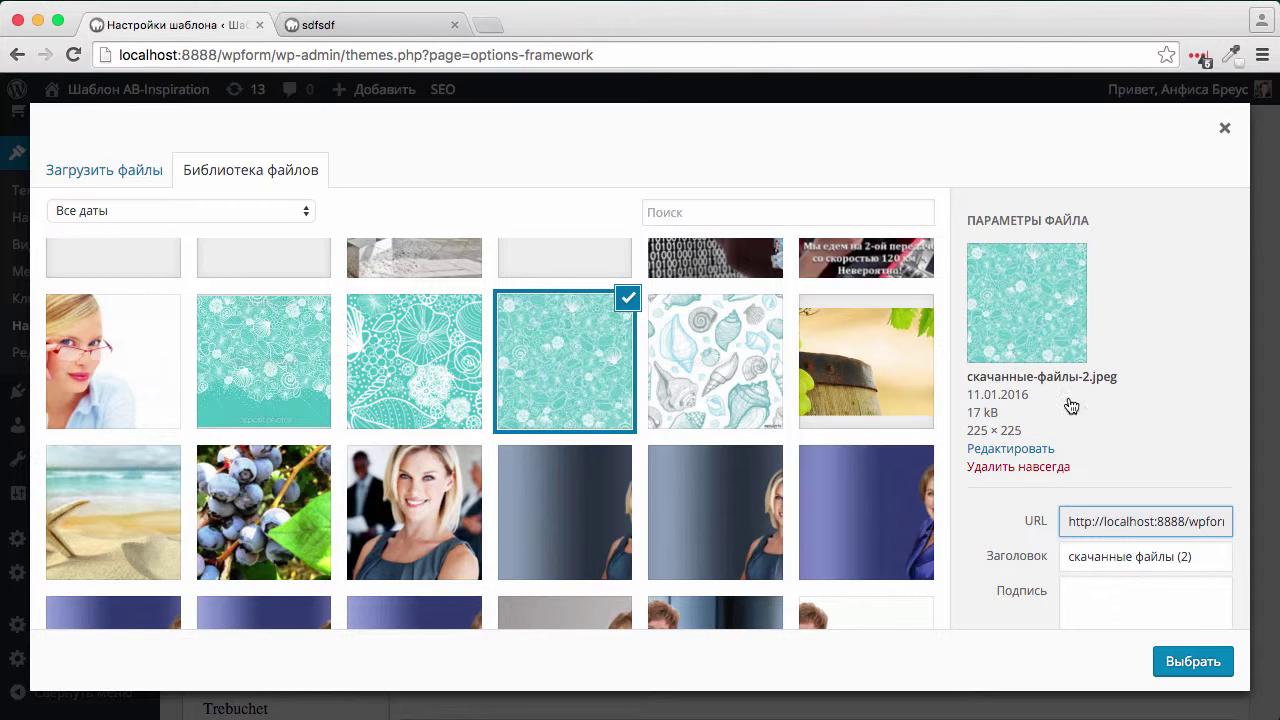
{"action": "left_click", "coordinate": [1175, 662]}
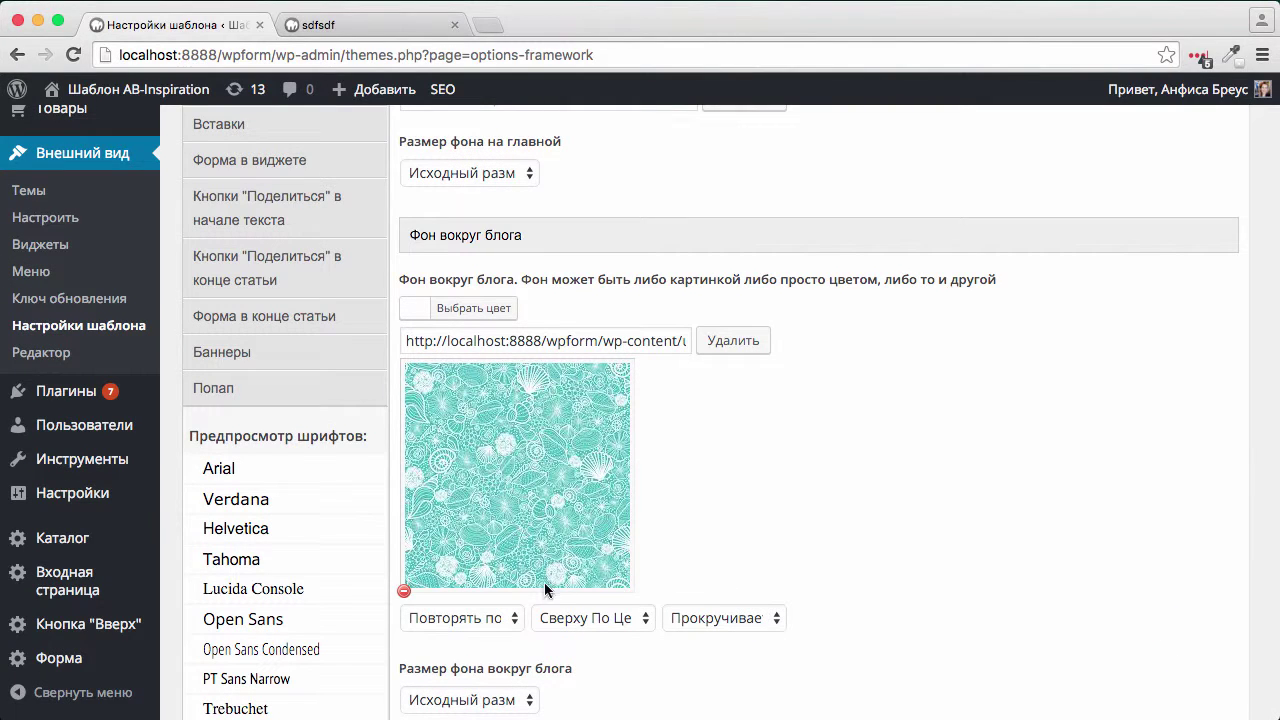
Step: Set the surrounding background to Повторять все, Сверху По Центру and Прокручивается, keeping its original size
{"action": "left_click", "coordinate": [508, 621]}
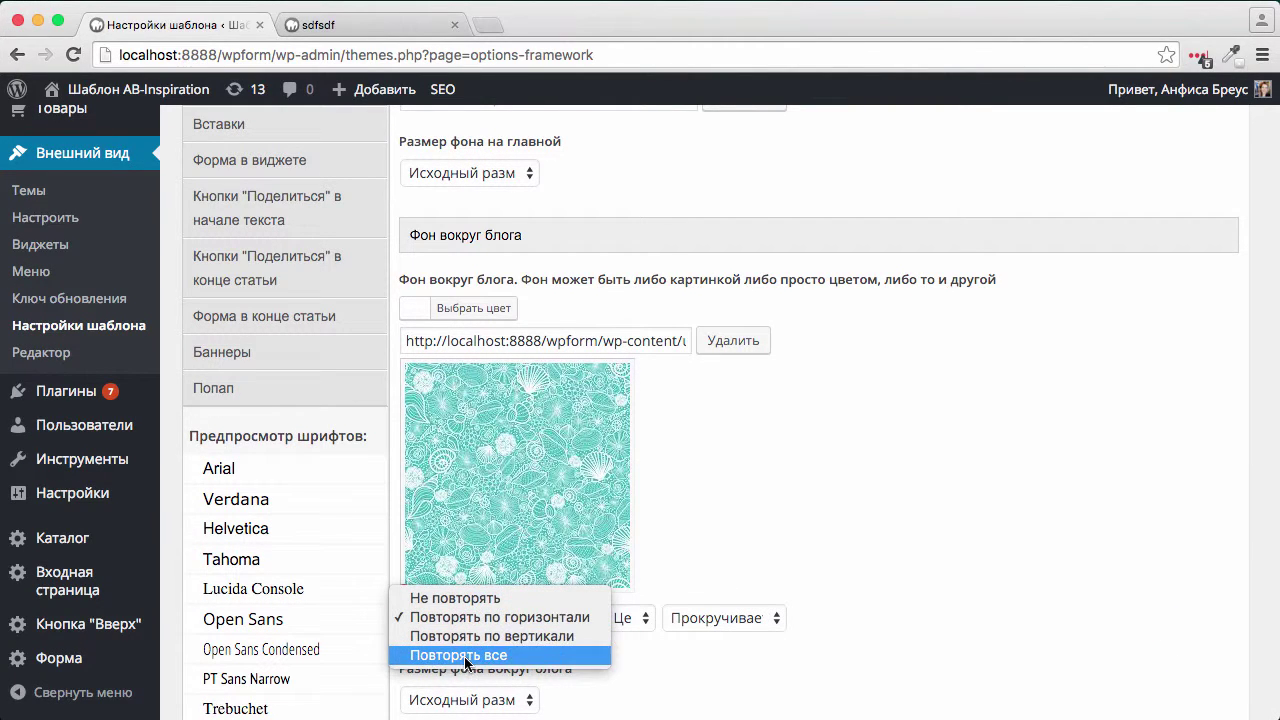
{"action": "left_click", "coordinate": [466, 658]}
{"action": "left_click", "coordinate": [596, 618]}
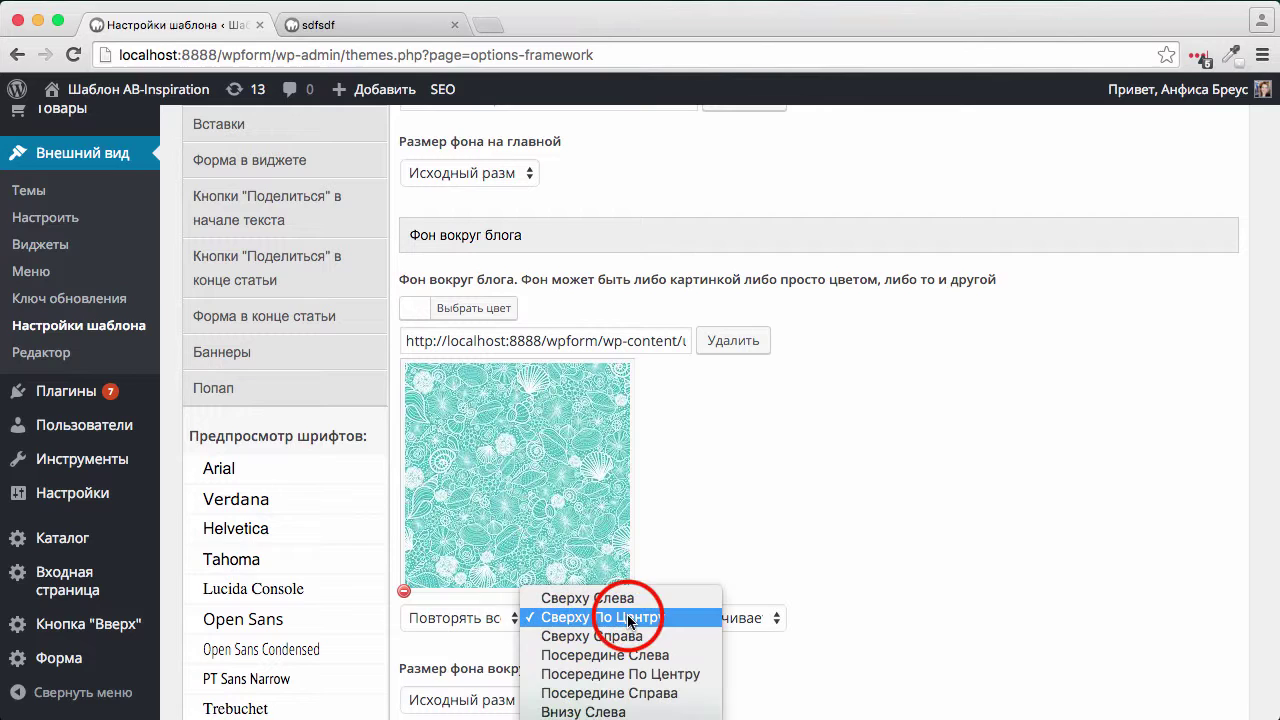
{"action": "left_click", "coordinate": [577, 619]}
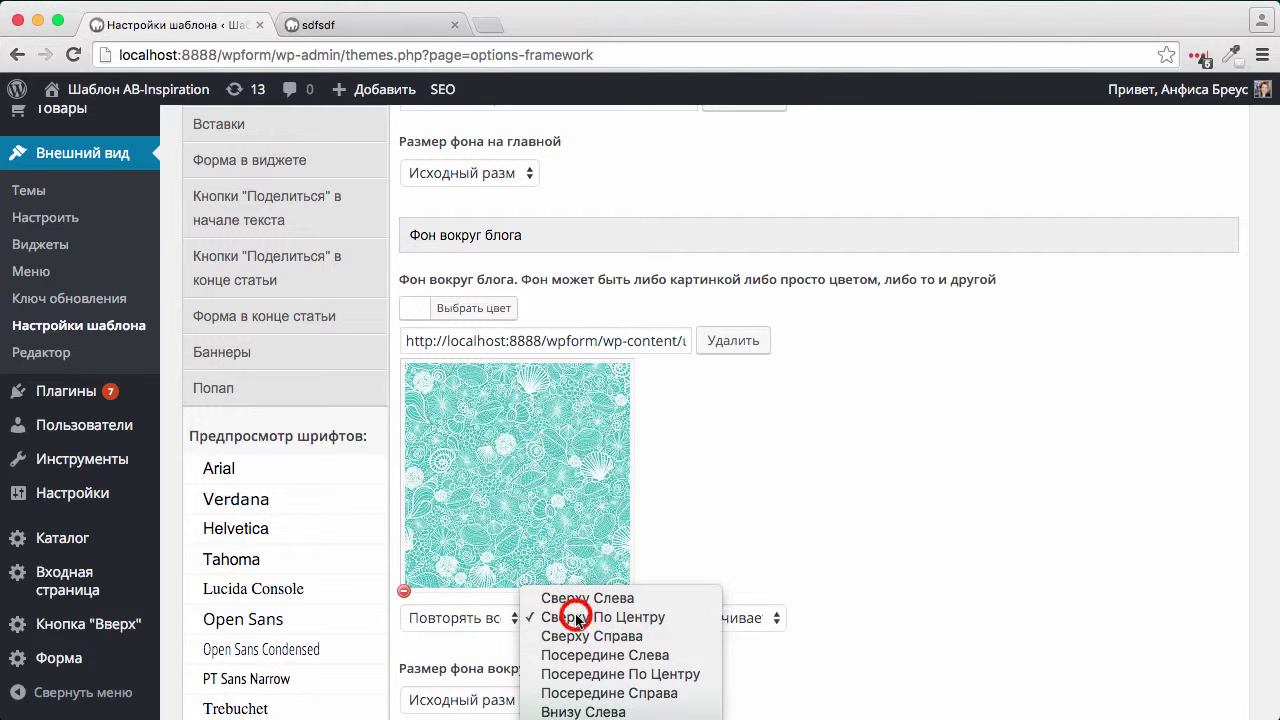
{"action": "left_click", "coordinate": [741, 616]}
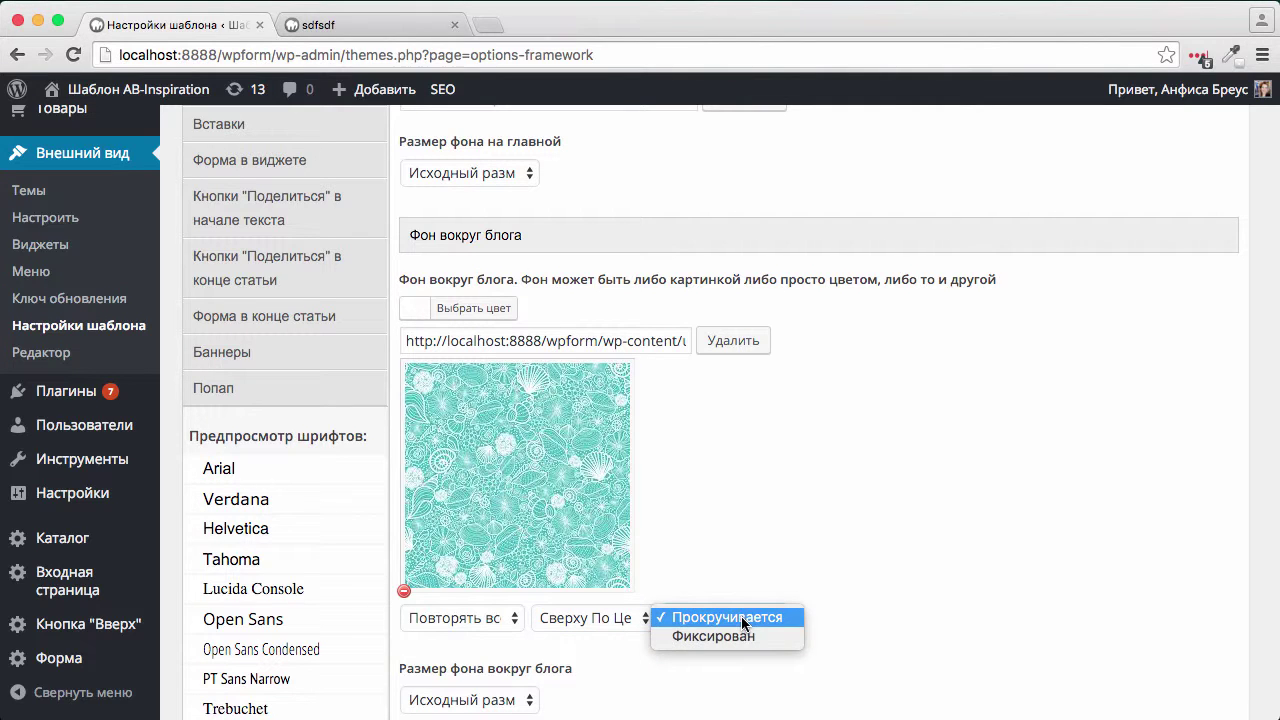
{"action": "left_click", "coordinate": [746, 617]}
{"action": "scroll", "coordinate": [941, 618], "scroll_direction": "down", "scroll_amount": 3}
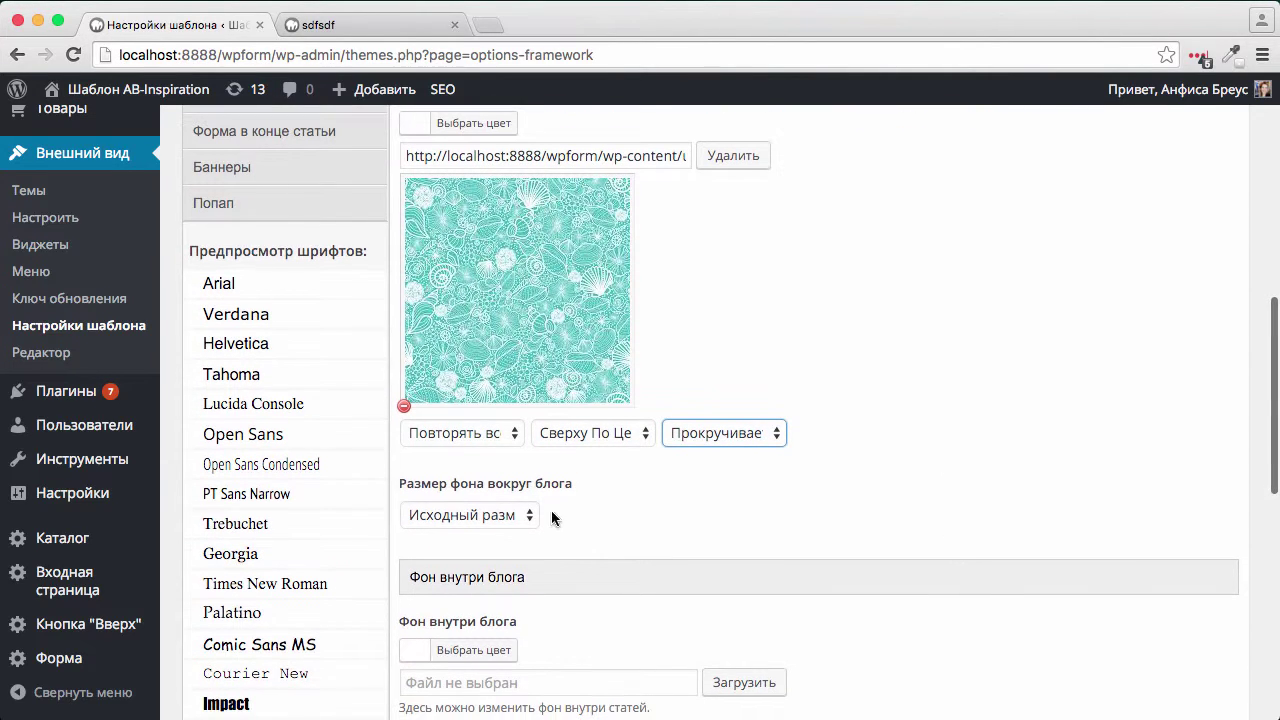
{"action": "left_click", "coordinate": [504, 516]}
{"action": "left_click", "coordinate": [504, 516]}
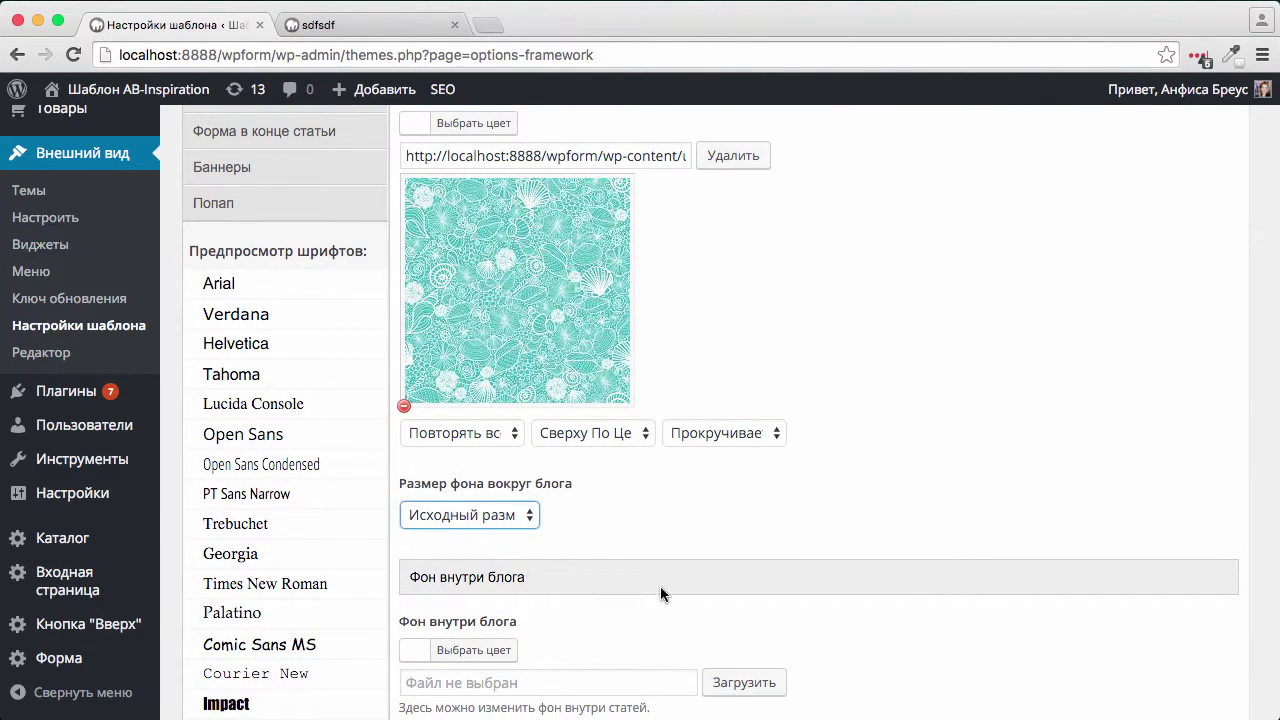
Step: Set the blog width to 1100px and save the template settings
{"action": "scroll", "coordinate": [660, 586], "scroll_direction": "up", "scroll_amount": 2}
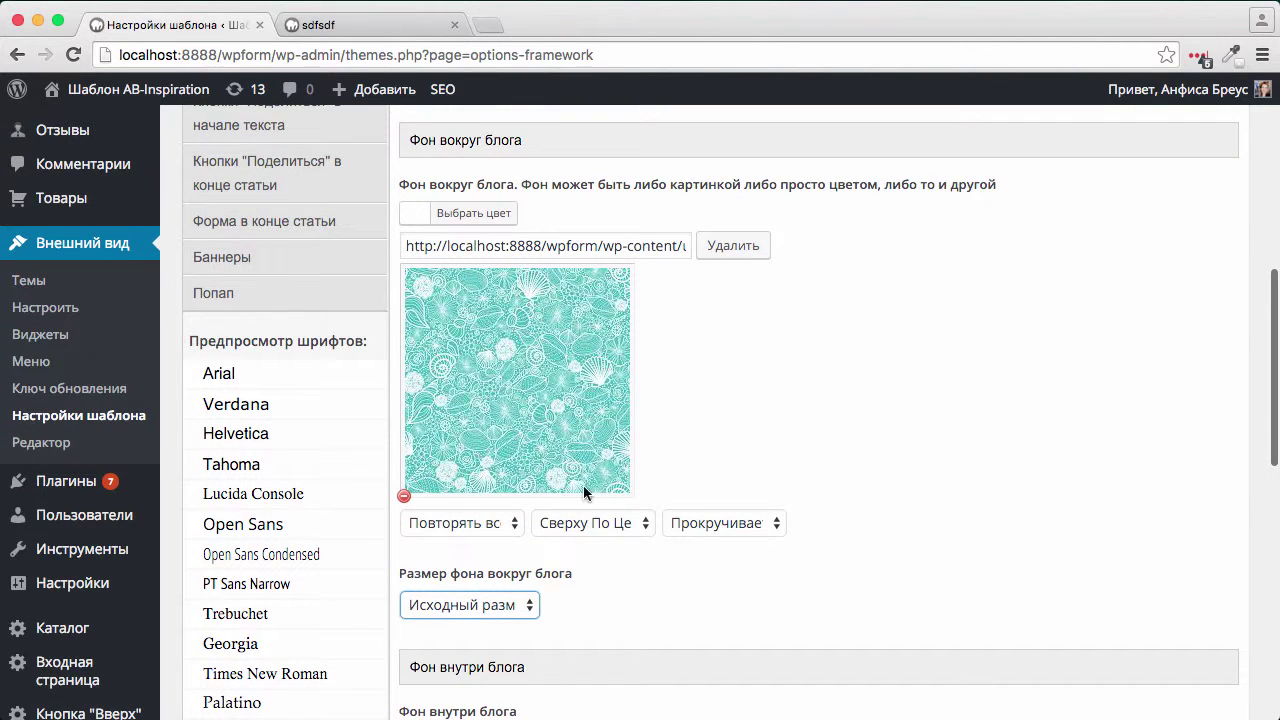
{"action": "scroll", "coordinate": [418, 362], "scroll_direction": "down", "scroll_amount": 5}
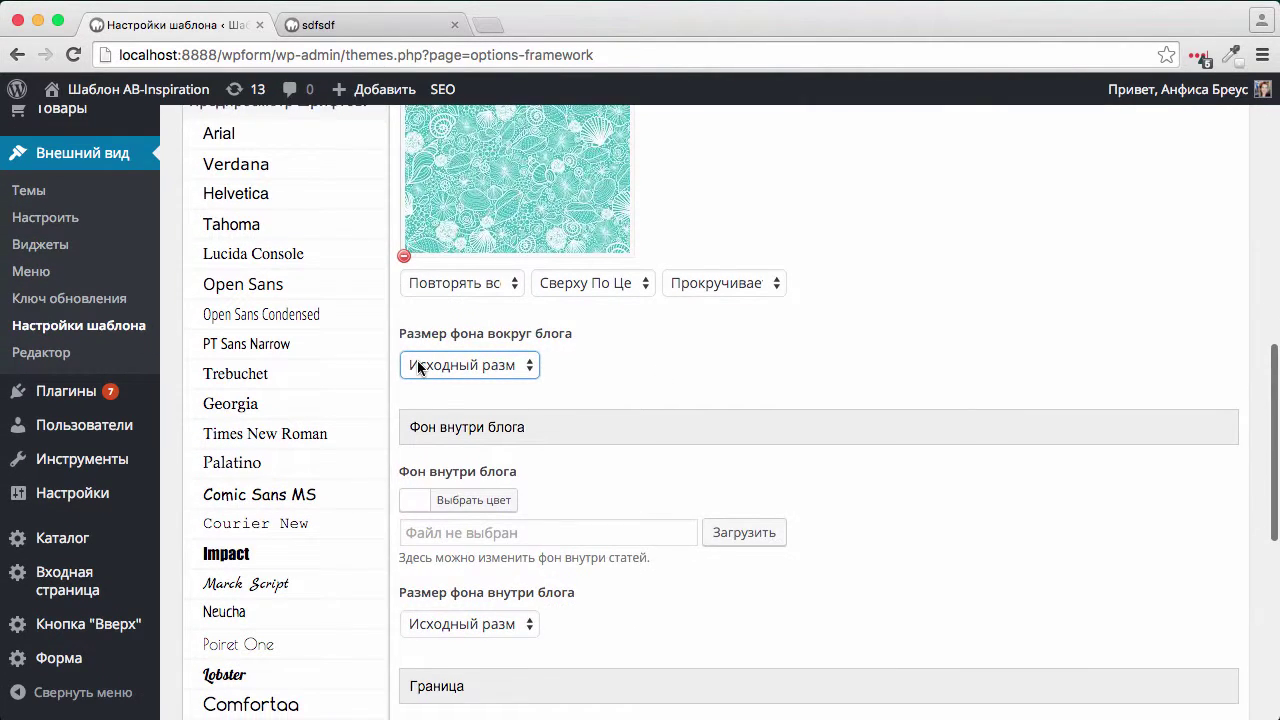
{"action": "scroll", "coordinate": [418, 368], "scroll_direction": "down", "scroll_amount": 3}
{"action": "left_click_drag", "start_coordinate": [409, 328], "coordinate": [509, 326]}
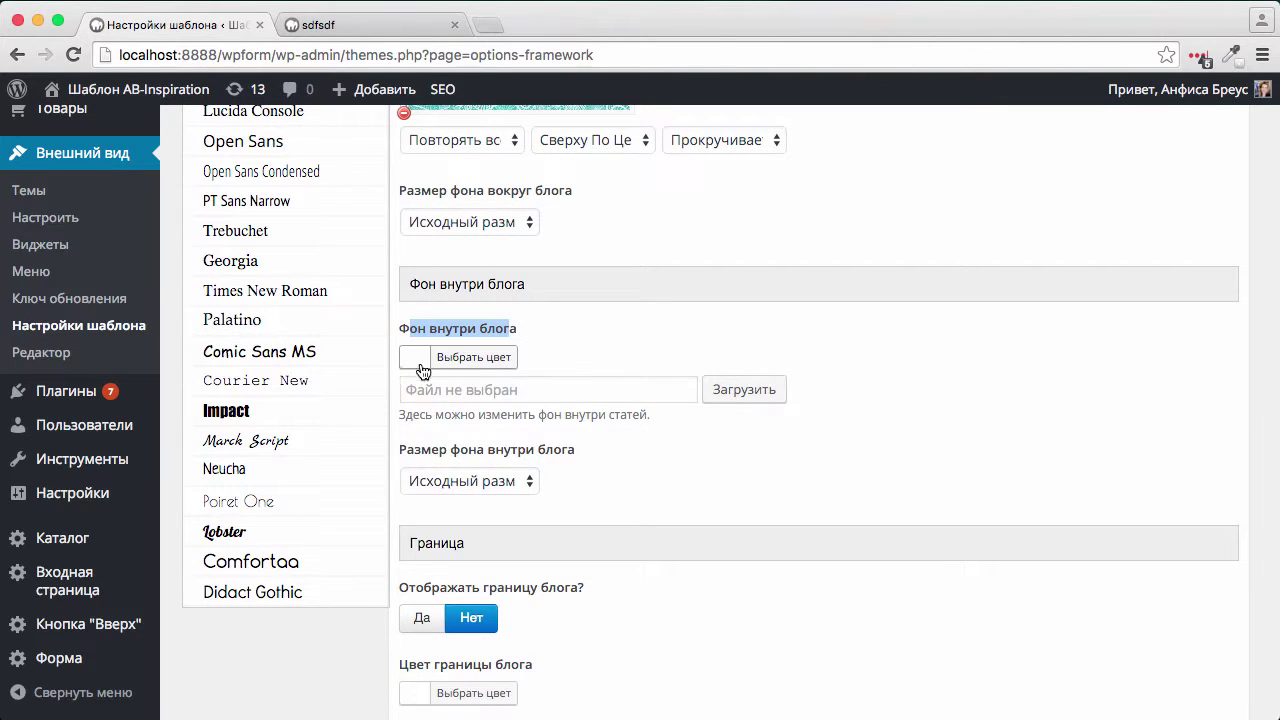
{"action": "scroll", "coordinate": [677, 370], "scroll_direction": "up", "scroll_amount": 1}
{"action": "scroll", "coordinate": [677, 370], "scroll_direction": "up", "scroll_amount": 15}
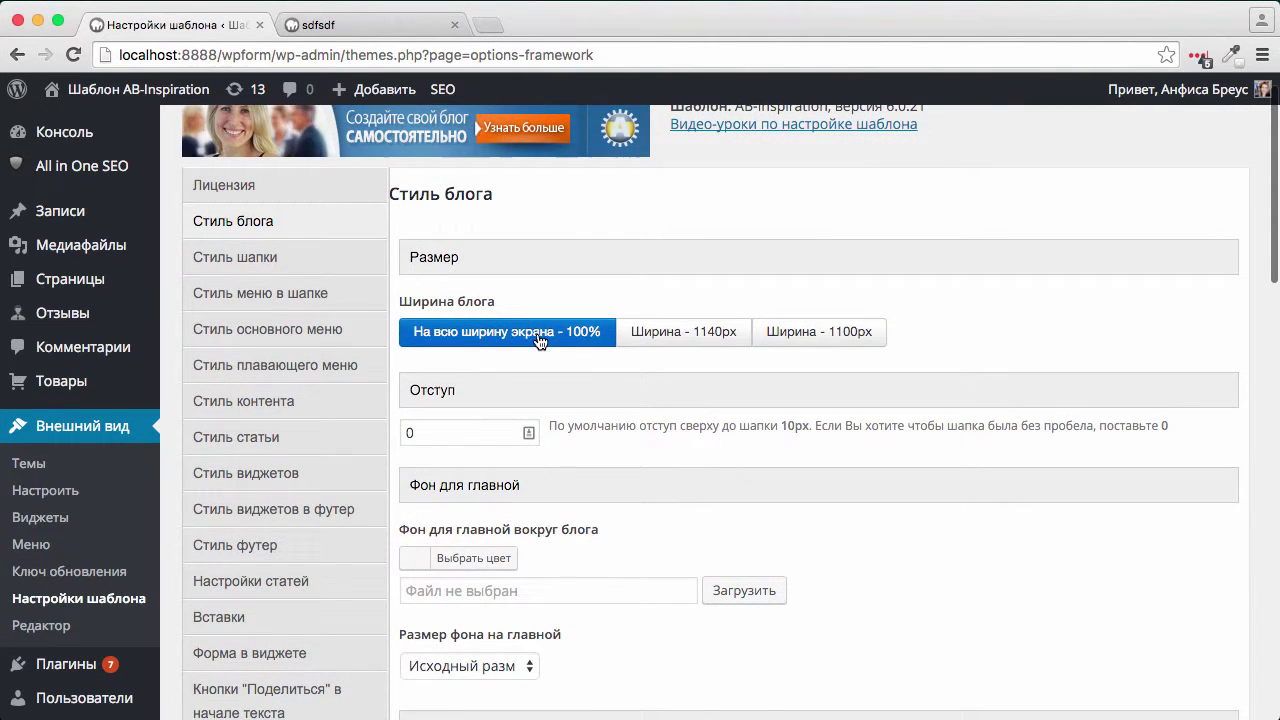
{"action": "left_click", "coordinate": [829, 338]}
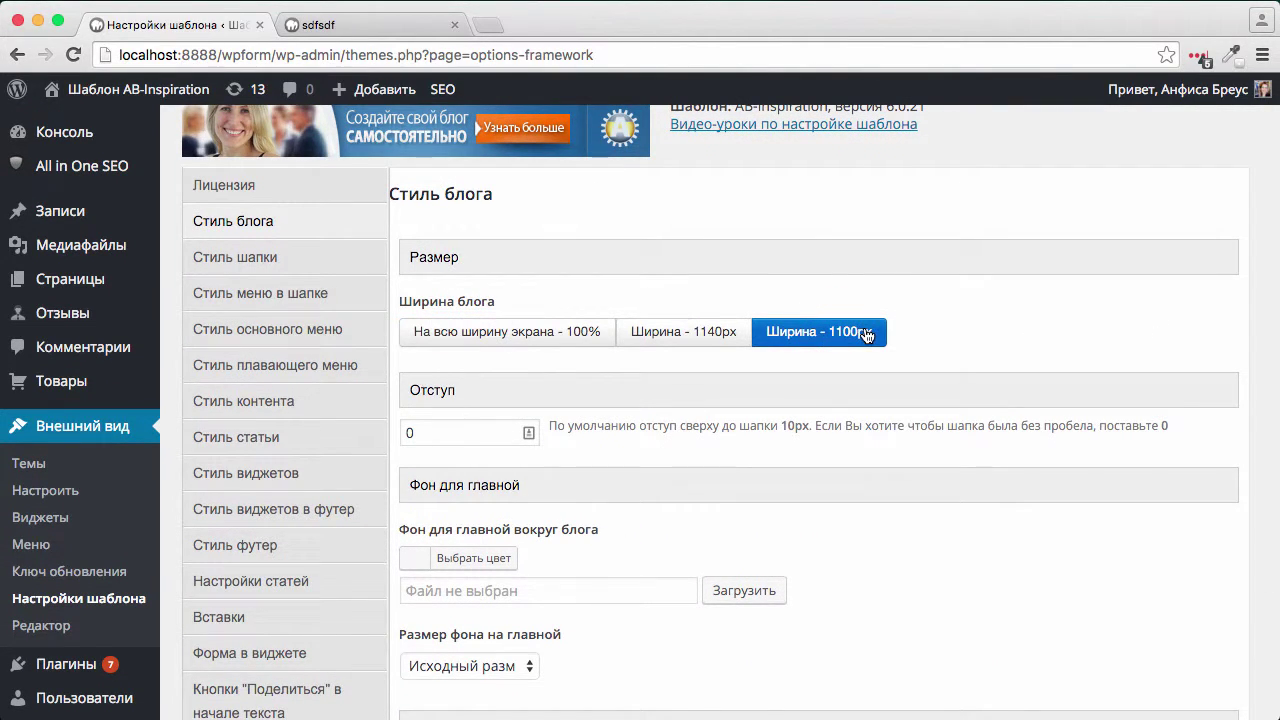
{"action": "scroll", "coordinate": [900, 595], "scroll_direction": "down", "scroll_amount": 15}
{"action": "left_click", "coordinate": [1129, 612]}
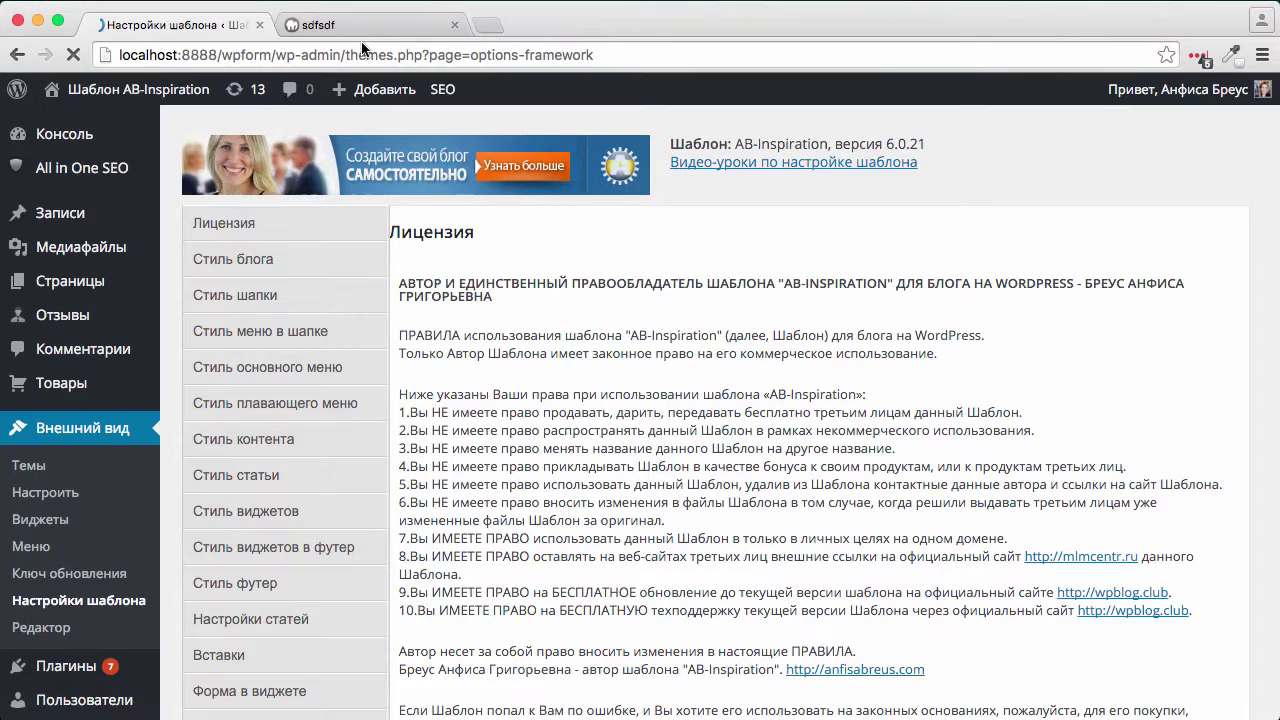
Step: Reload the blog page to check the shell pattern around the content, and return to the template settings
{"action": "left_click", "coordinate": [360, 26]}
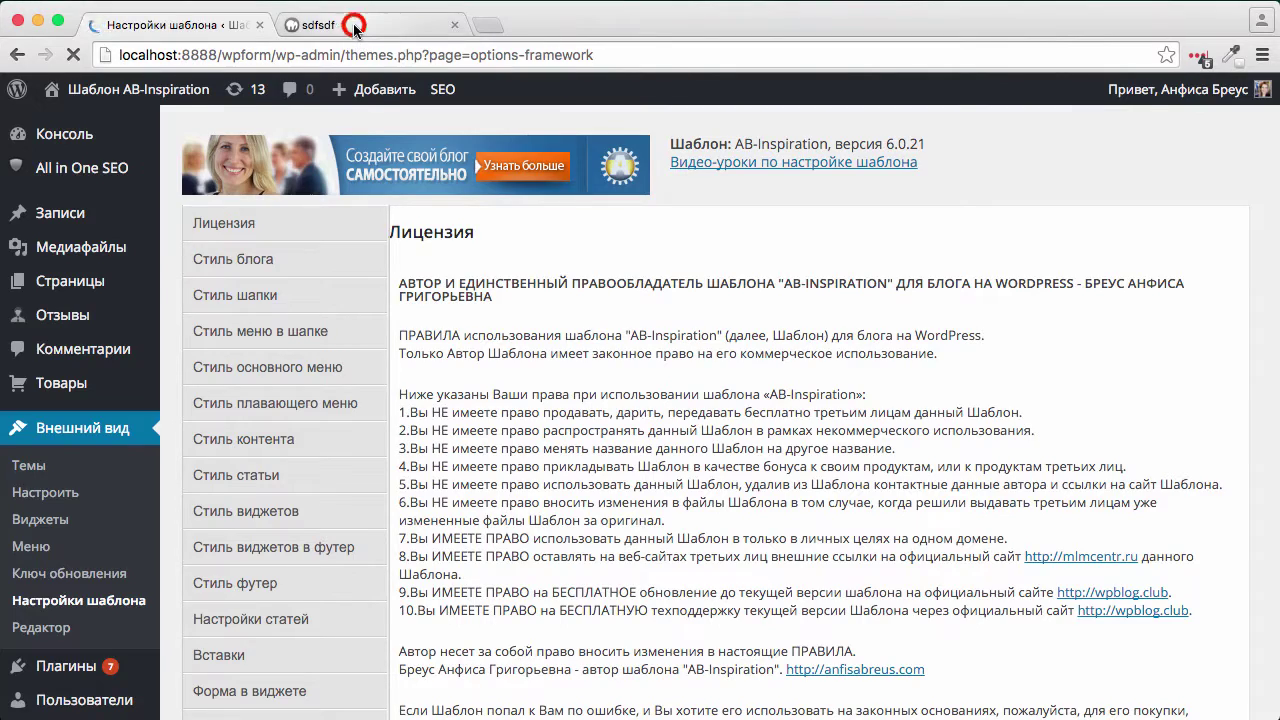
{"action": "key", "text": "super+r"}
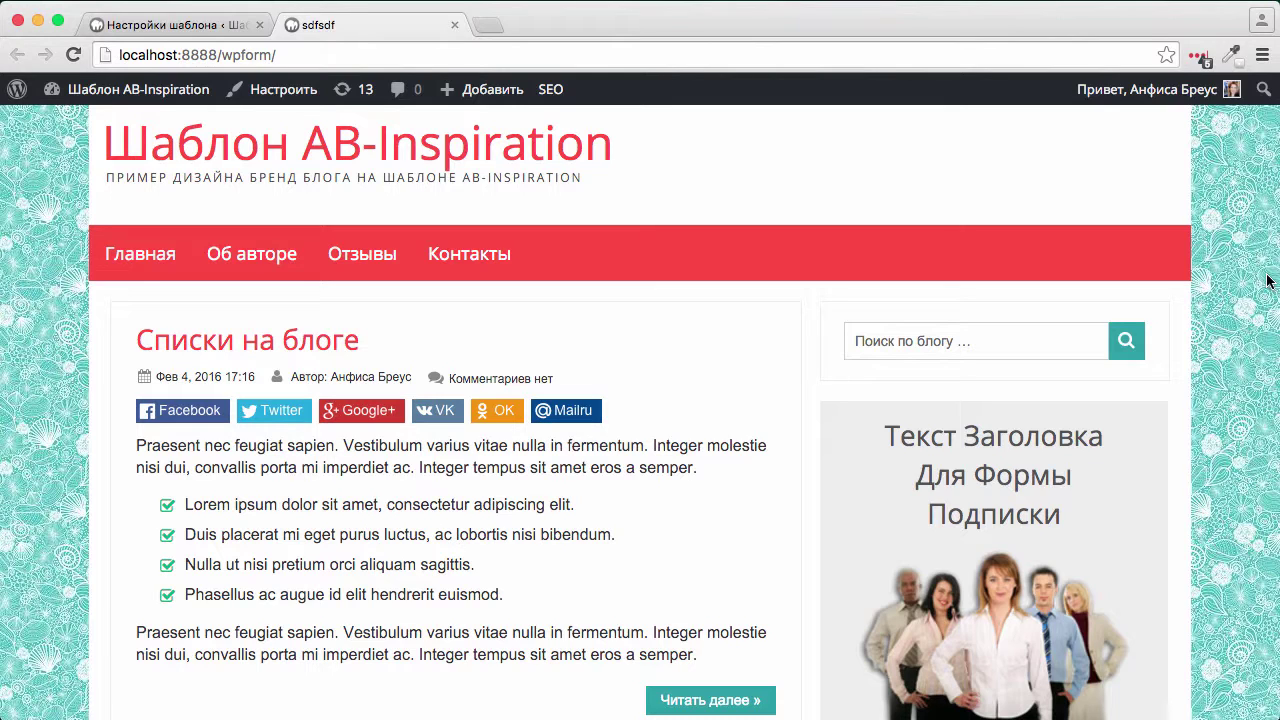
{"action": "left_click", "coordinate": [163, 24]}
Step: Replace the shell pattern in the background around the blog with bg.png, uploaded from the фоны folder
{"action": "scroll", "coordinate": [531, 501], "scroll_direction": "down", "scroll_amount": 10}
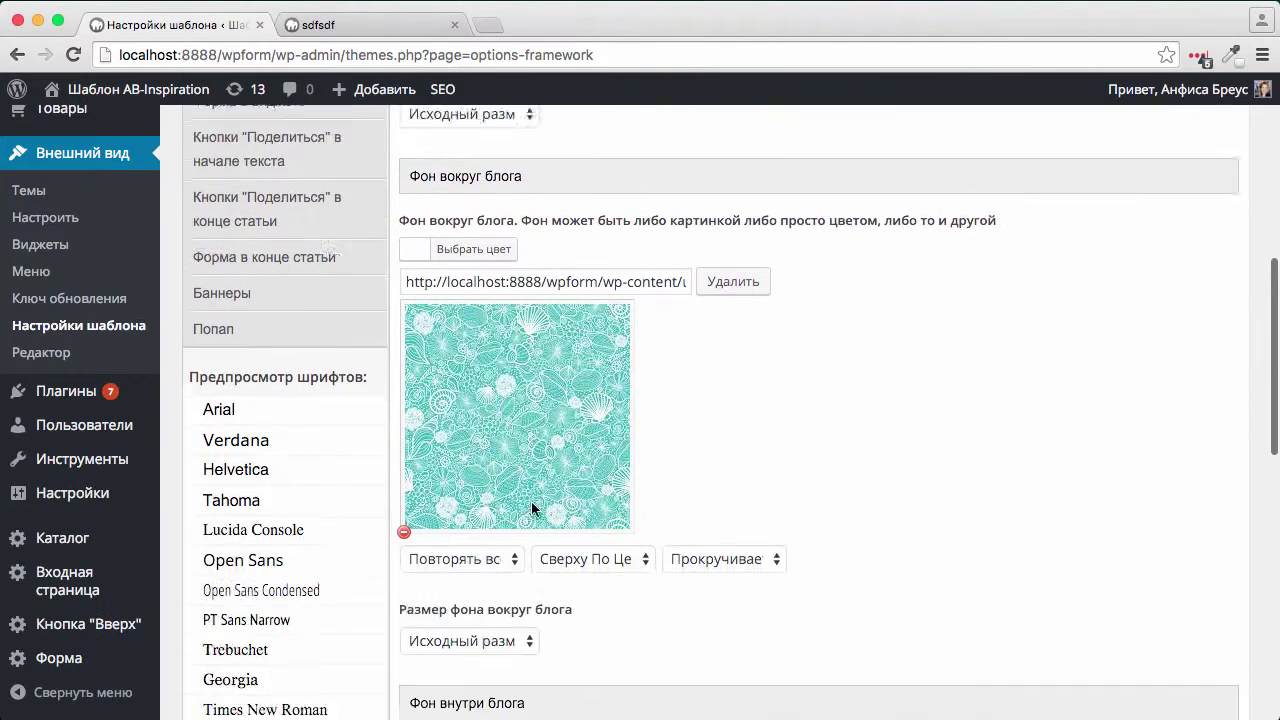
{"action": "left_click", "coordinate": [404, 432]}
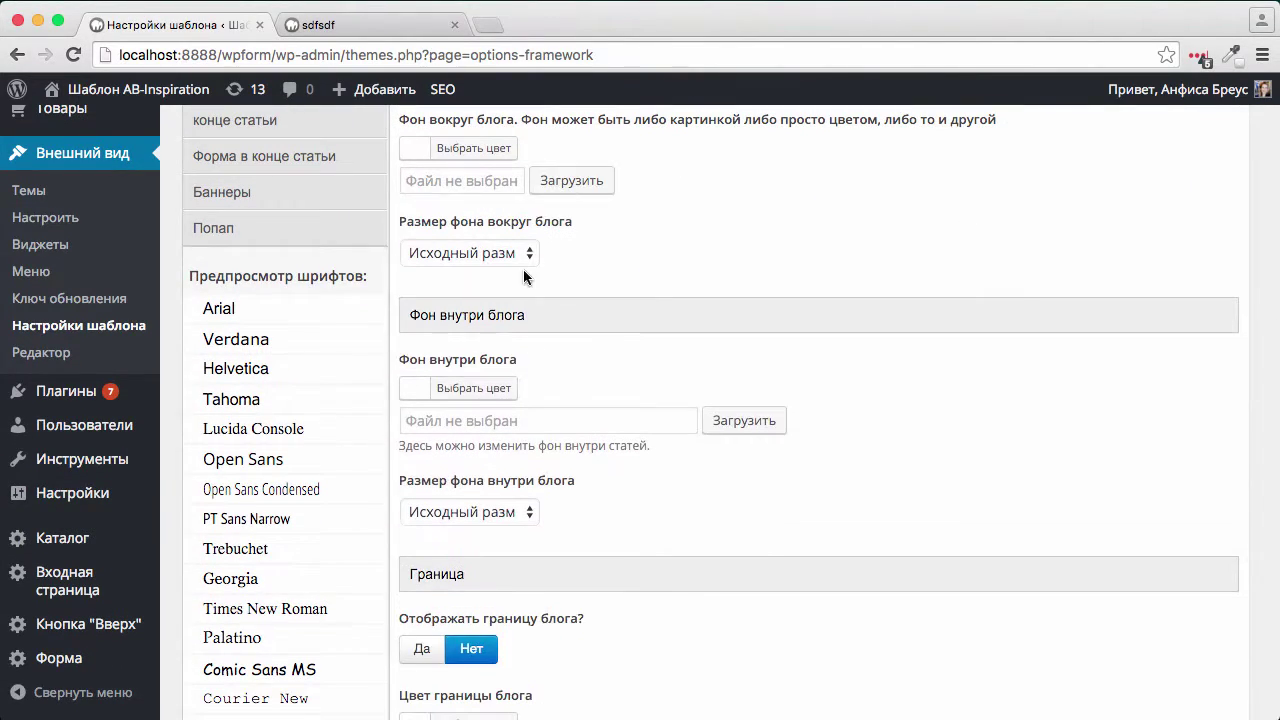
{"action": "left_click", "coordinate": [553, 174]}
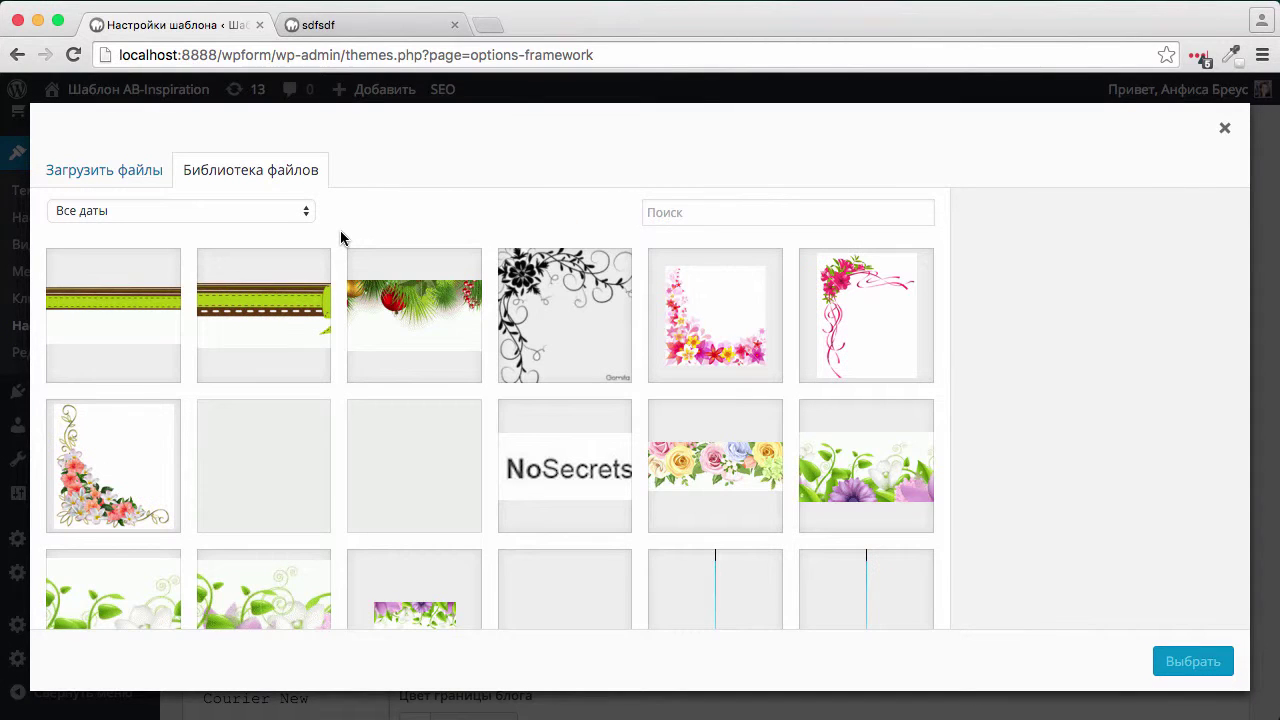
{"action": "left_click", "coordinate": [118, 187]}
{"action": "left_click", "coordinate": [611, 440]}
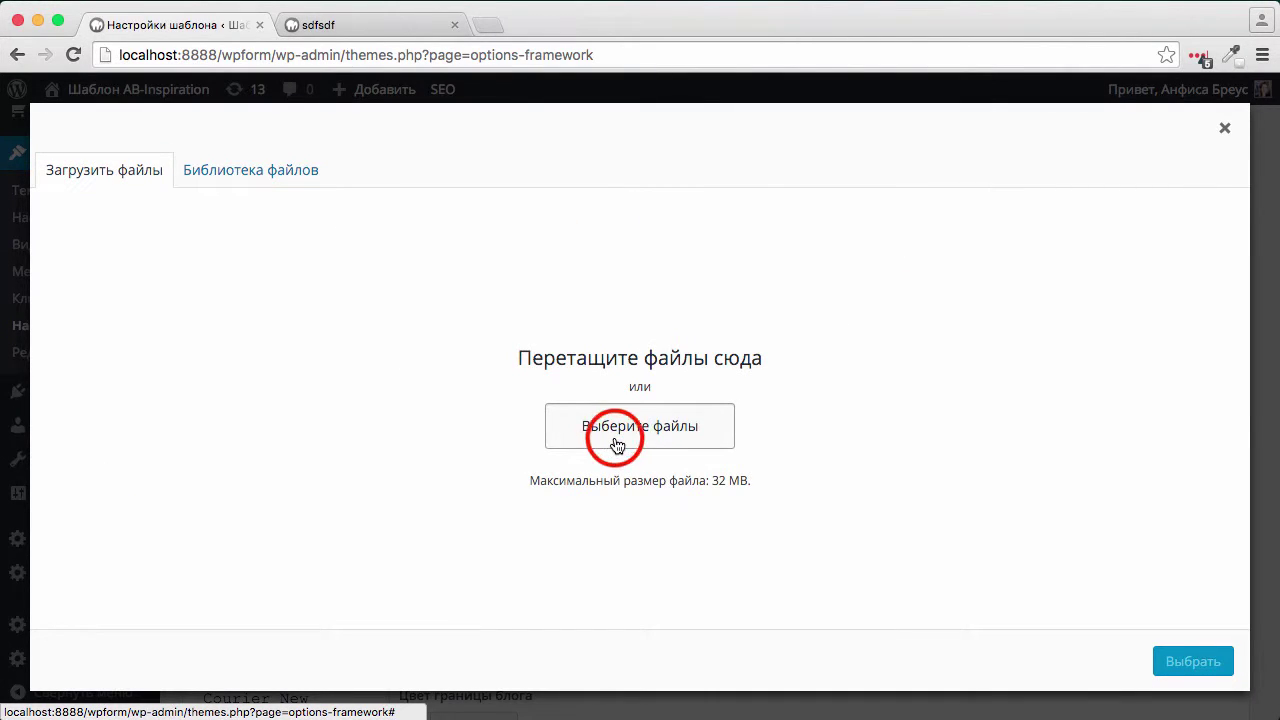
{"action": "left_click", "coordinate": [620, 236]}
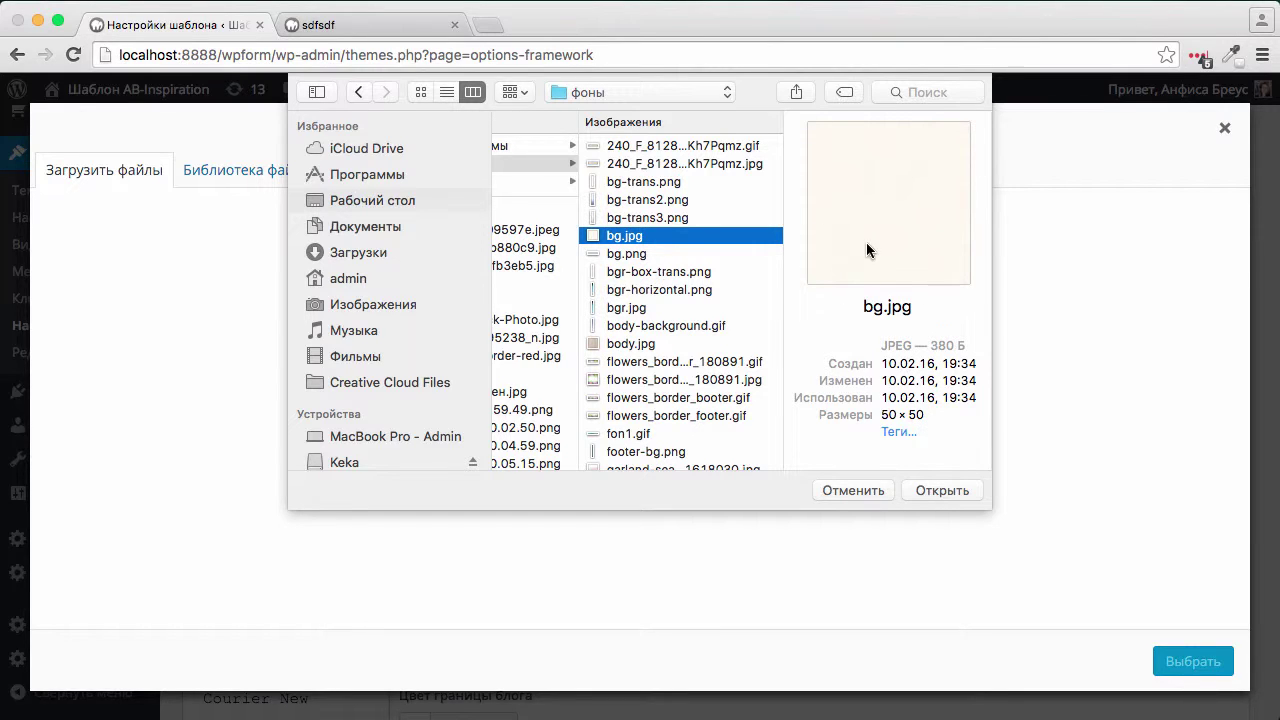
{"action": "left_click", "coordinate": [617, 256]}
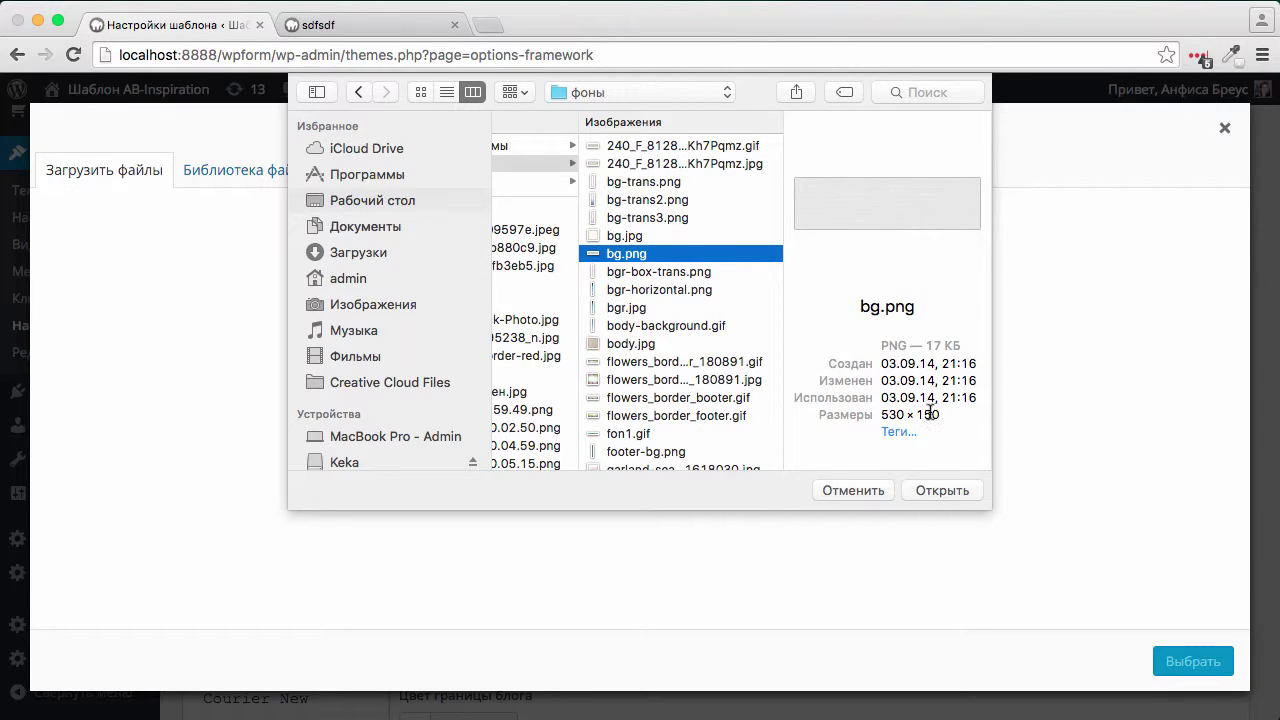
{"action": "left_click", "coordinate": [938, 490]}
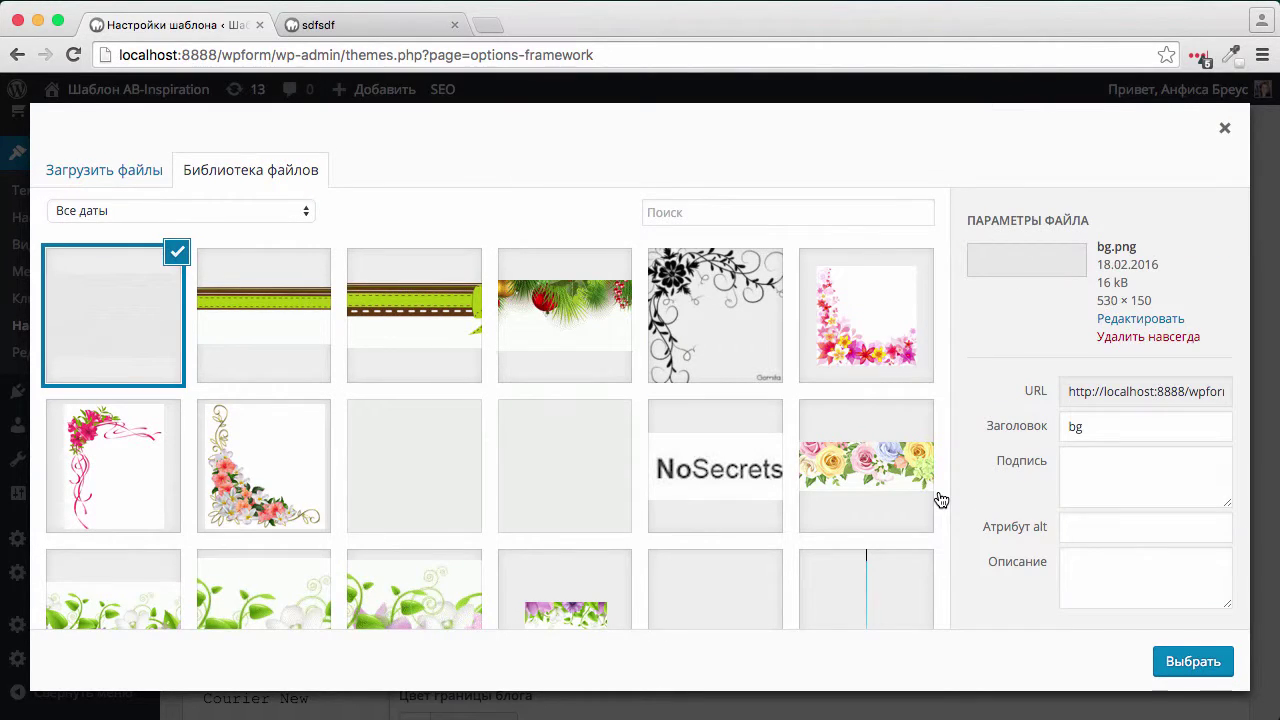
{"action": "left_click", "coordinate": [1192, 662]}
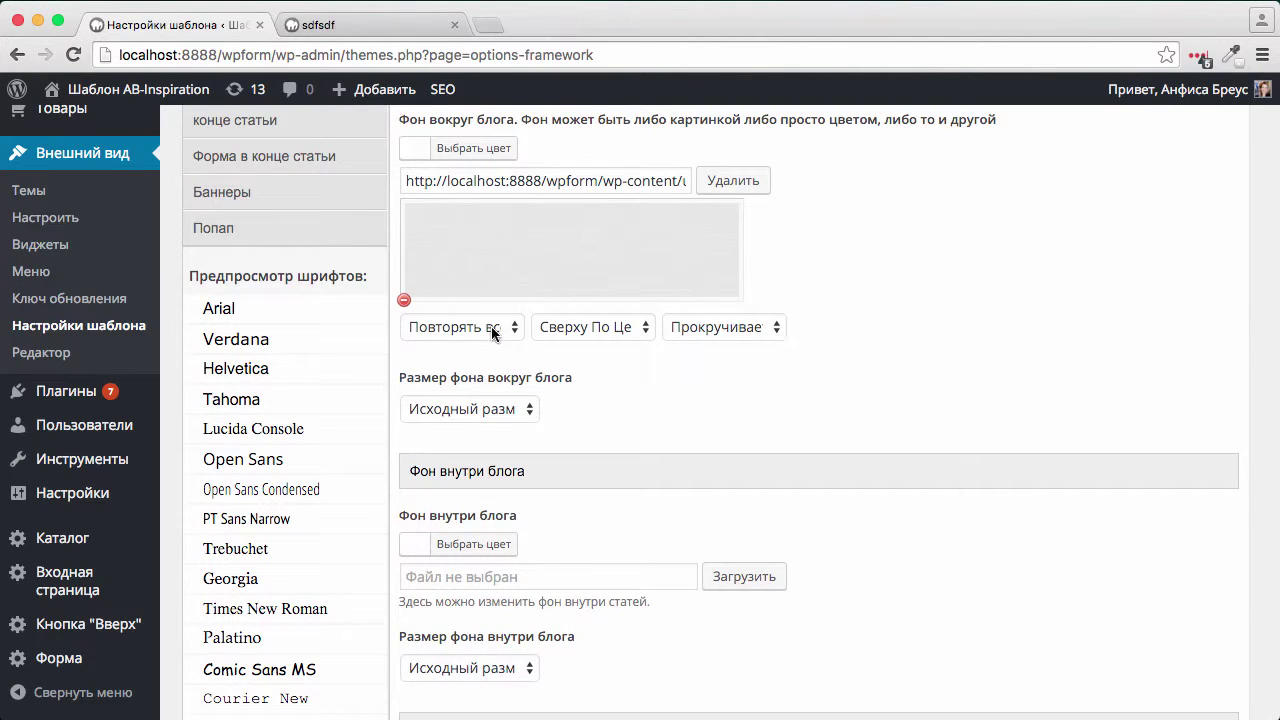
Step: Keep the bg.png background repeating as Повторять все and save the template settings
{"action": "left_click", "coordinate": [491, 326]}
{"action": "left_click", "coordinate": [463, 329]}
{"action": "scroll", "coordinate": [853, 288], "scroll_direction": "down", "scroll_amount": 15}
{"action": "left_click", "coordinate": [1120, 615]}
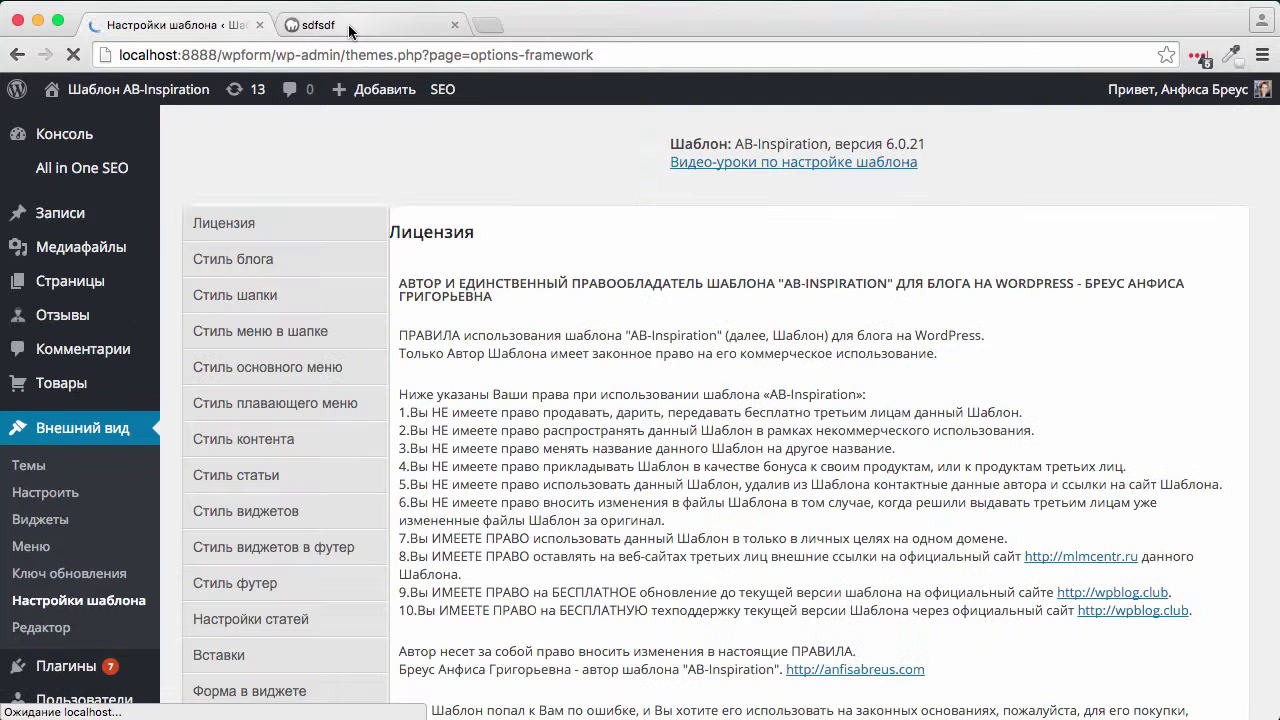
Step: Reload the blog page to check the bg.png background on both sides, and go back to the template settings
{"action": "left_click", "coordinate": [348, 24]}
{"action": "key", "text": "super+r"}
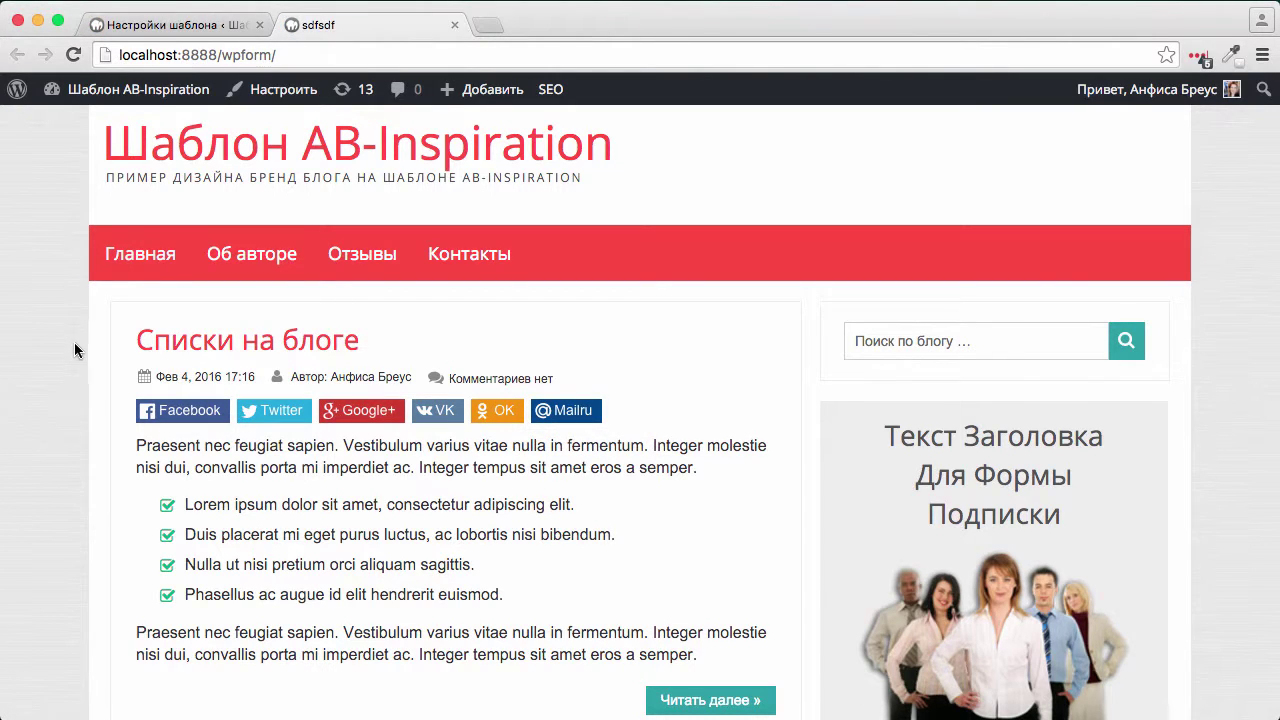
{"action": "left_click", "coordinate": [166, 28]}
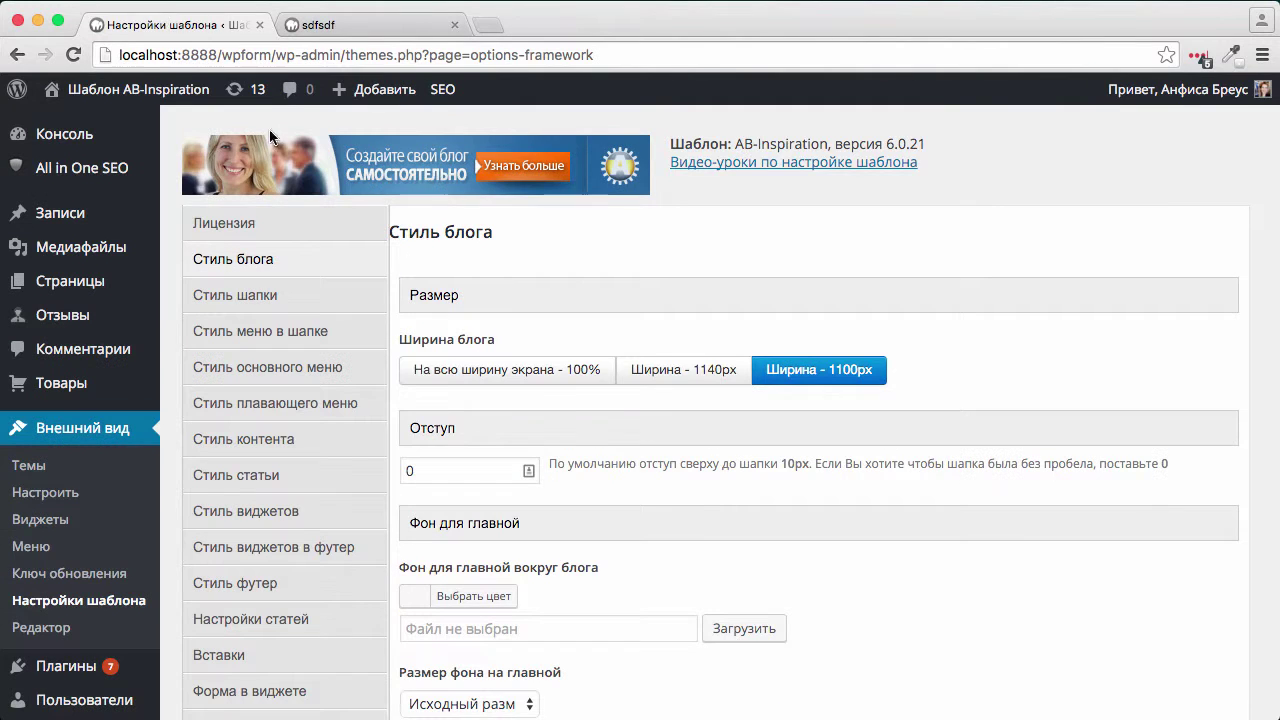
Step: Check the current blog page edges, and set the shadow around the blog to тень вокруг in the template settings
{"action": "scroll", "coordinate": [572, 389], "scroll_direction": "down", "scroll_amount": 2}
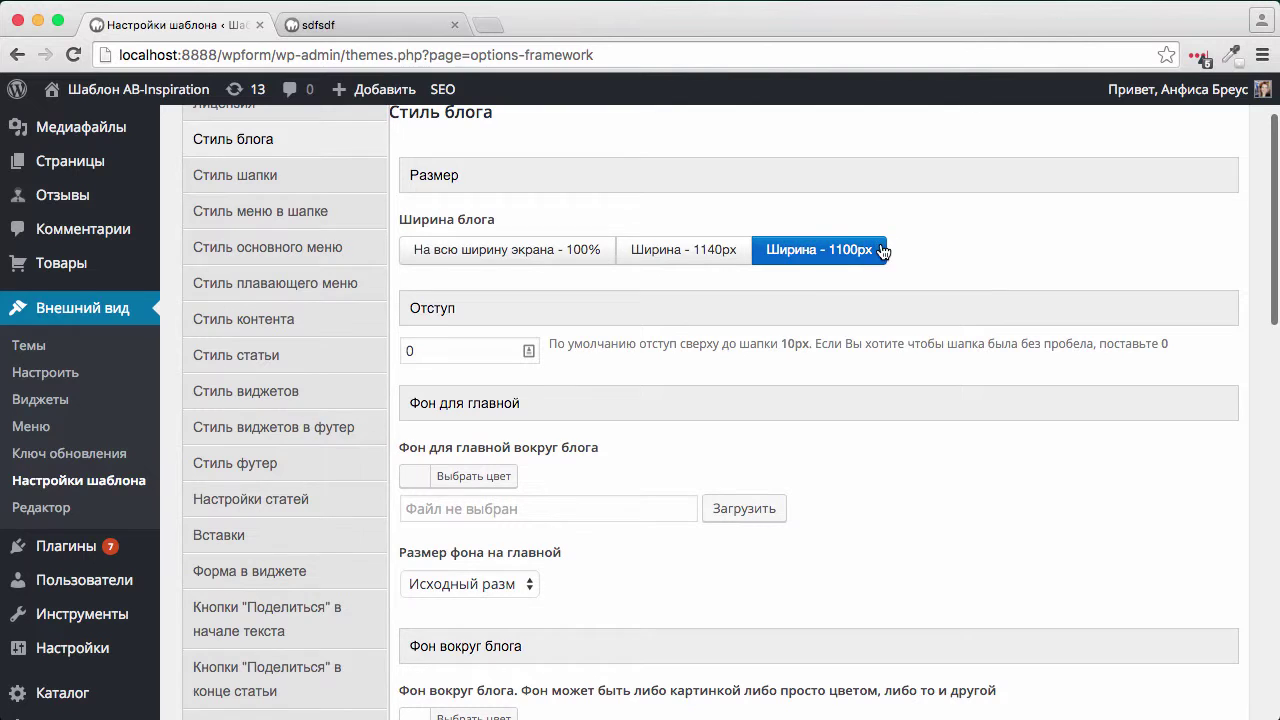
{"action": "left_click", "coordinate": [383, 30]}
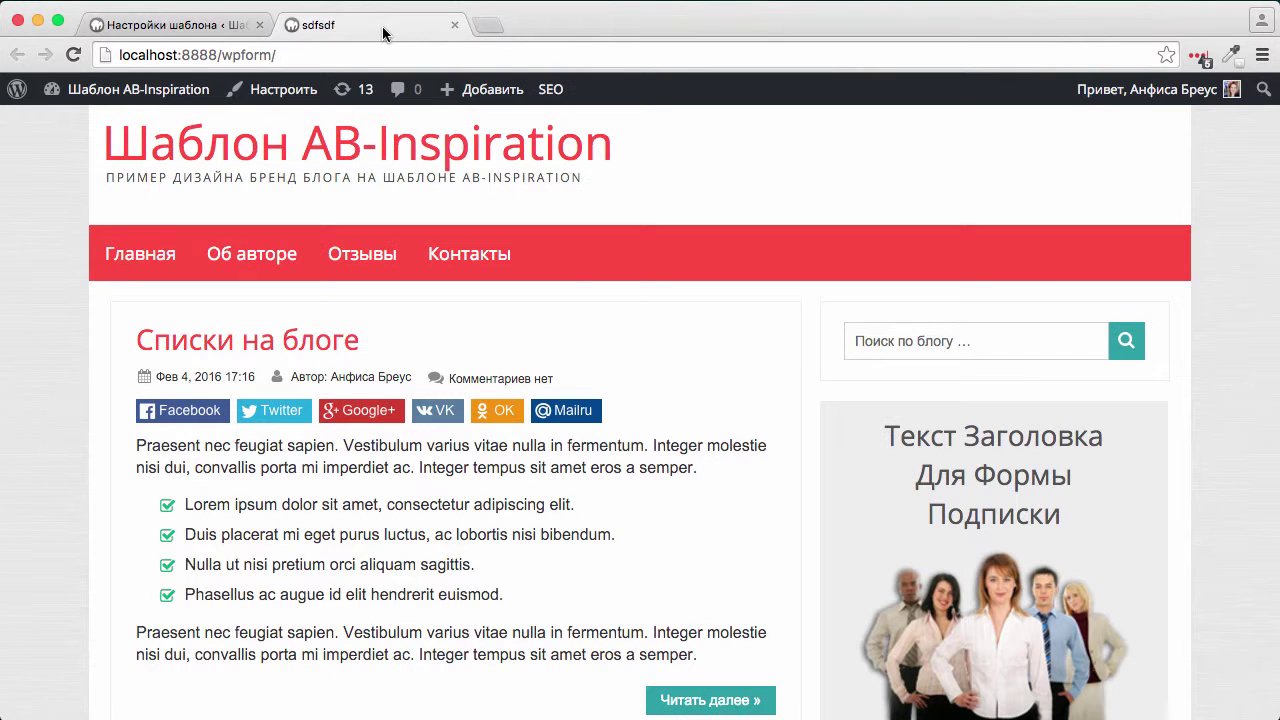
{"action": "left_click", "coordinate": [181, 28]}
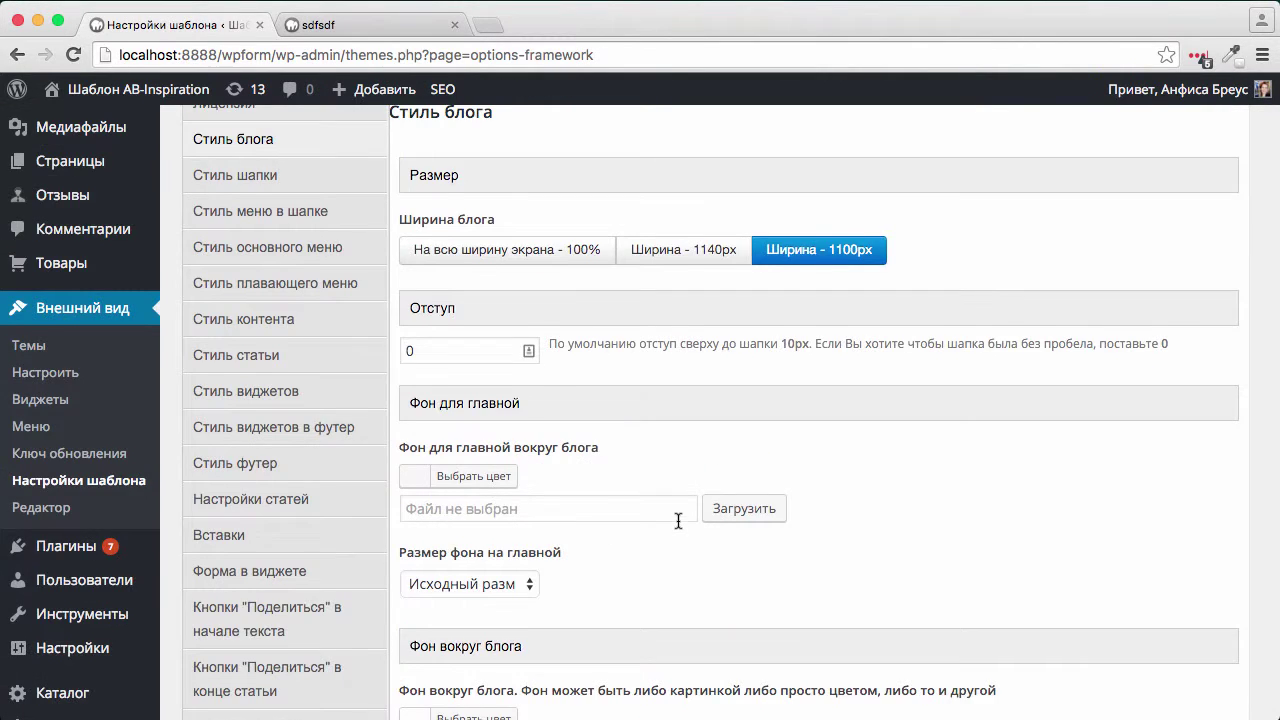
{"action": "scroll", "coordinate": [677, 519], "scroll_direction": "down", "scroll_amount": 10}
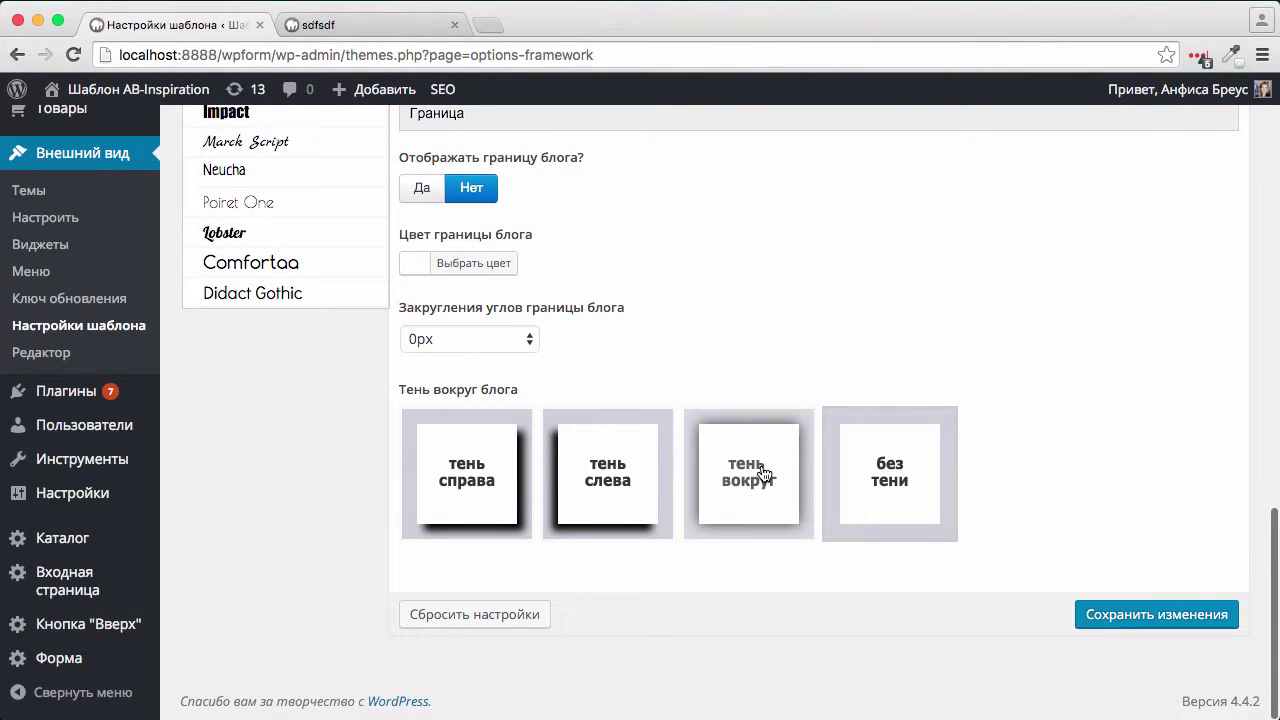
{"action": "left_click", "coordinate": [763, 472]}
Step: Set the blog's top offset (Отступ) to 20 and save the template settings
{"action": "scroll", "coordinate": [698, 315], "scroll_direction": "up", "scroll_amount": 10}
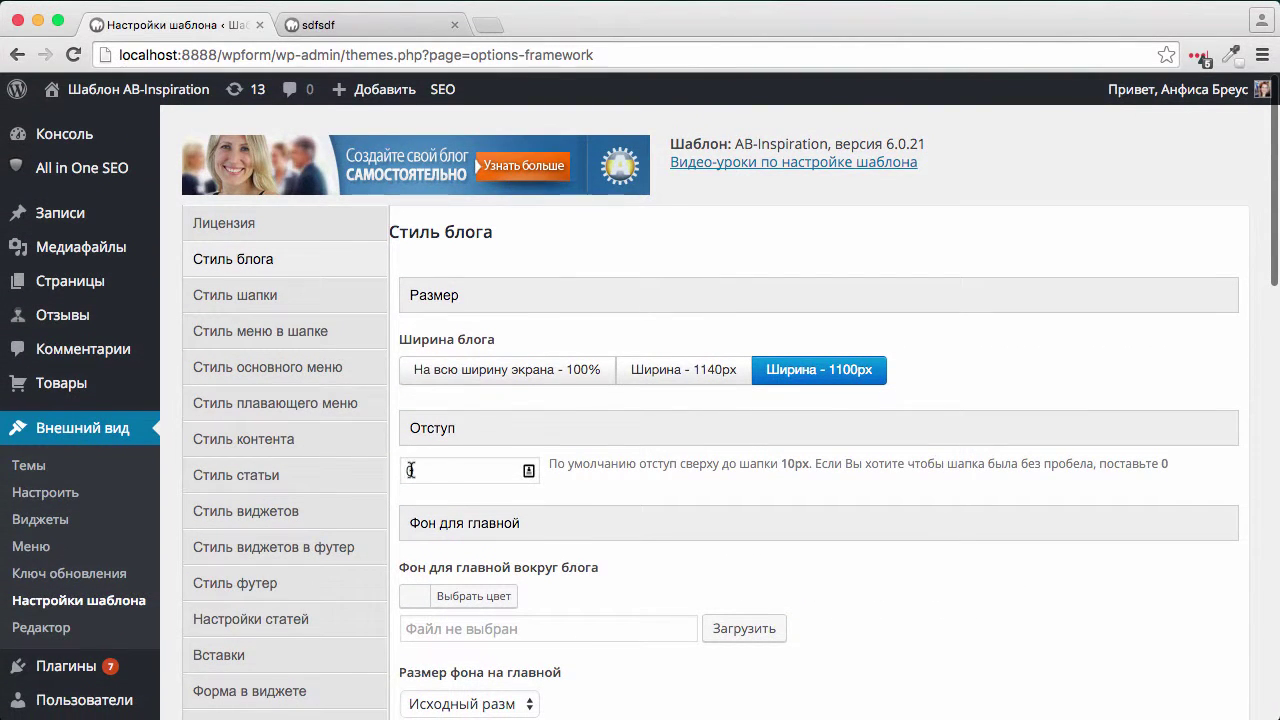
{"action": "left_click", "coordinate": [408, 471]}
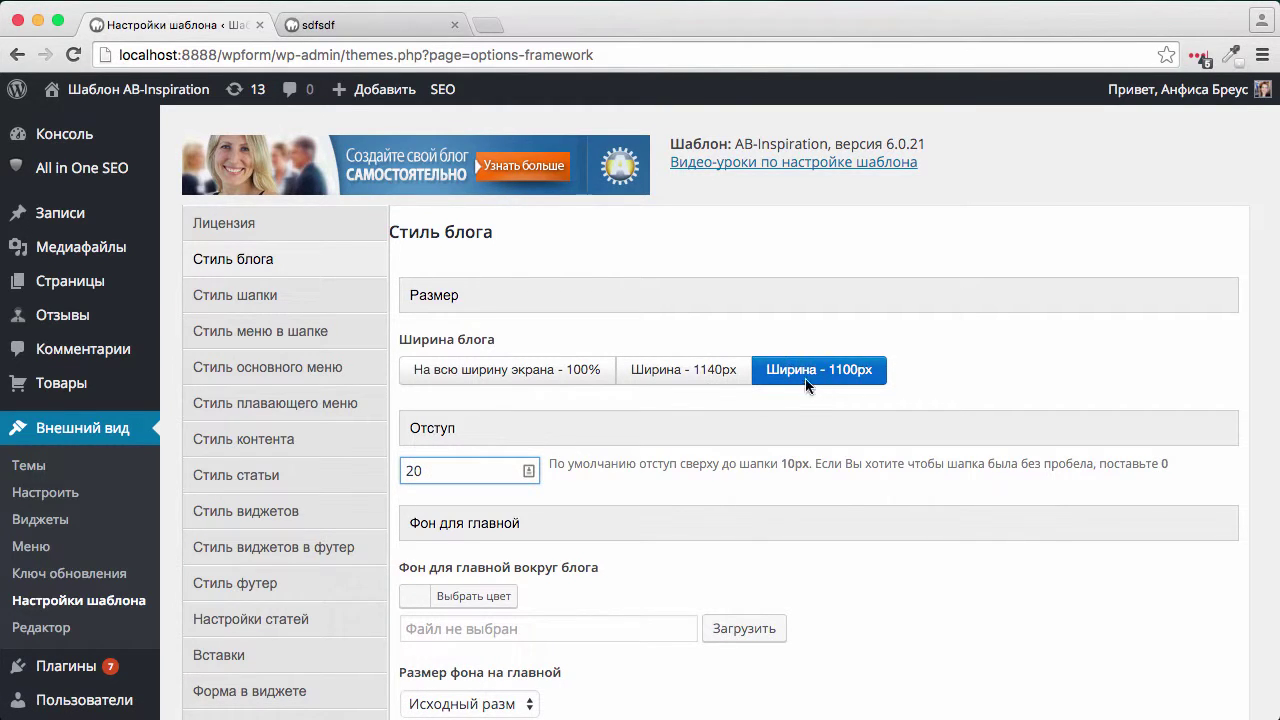
{"action": "scroll", "coordinate": [809, 545], "scroll_direction": "down", "scroll_amount": 1}
{"action": "scroll", "coordinate": [809, 549], "scroll_direction": "down", "scroll_amount": 15}
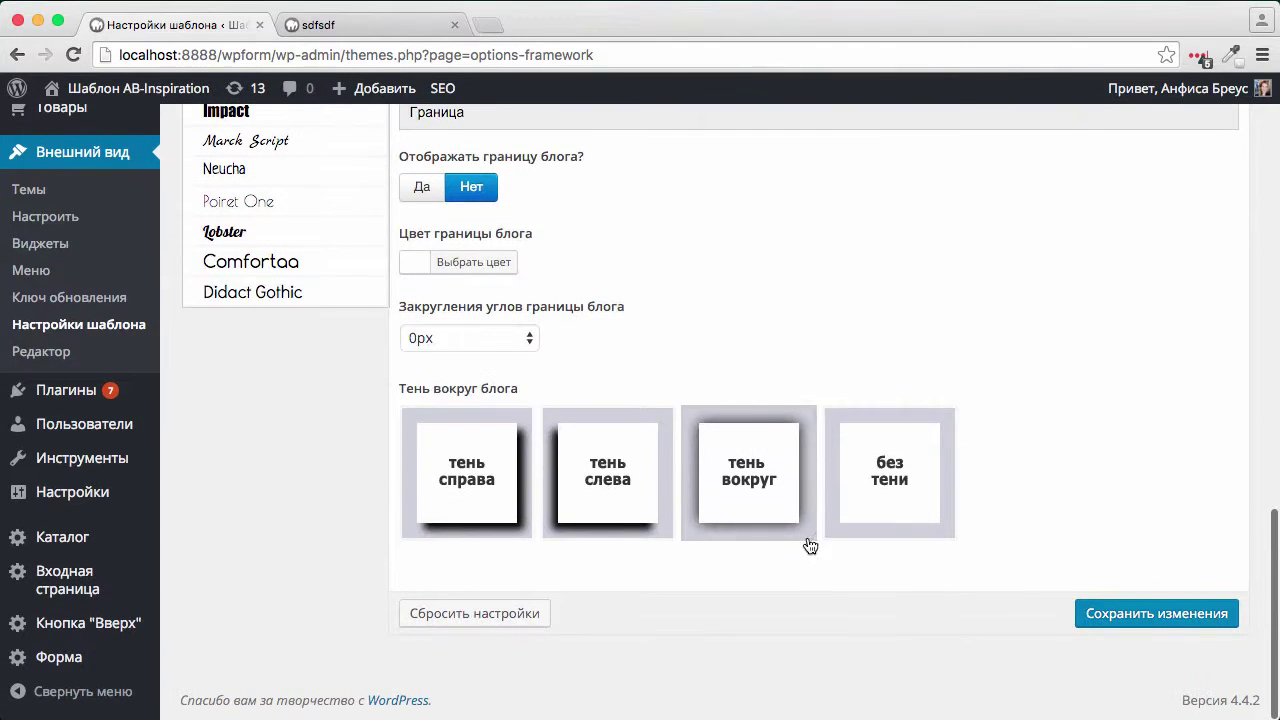
{"action": "left_click", "coordinate": [1152, 614]}
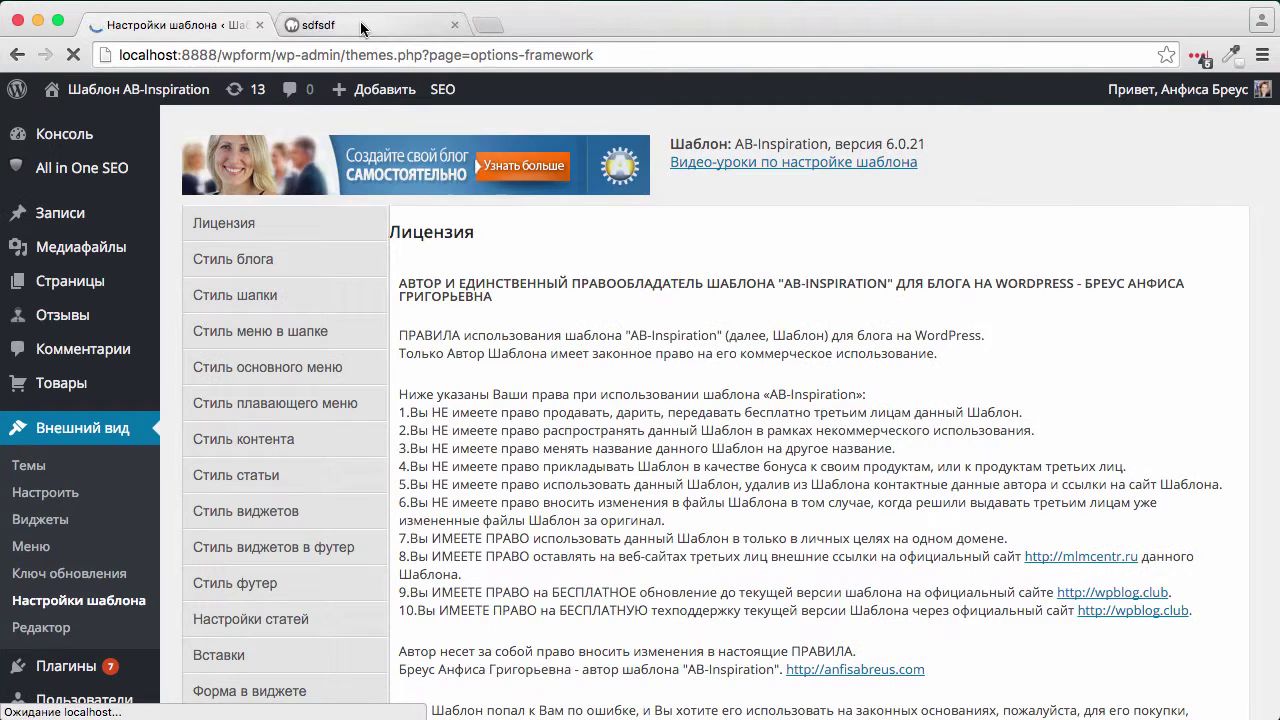
Step: Check the surrounding shadow and top offset on the blog page, and return to the template settings
{"action": "left_click", "coordinate": [360, 25]}
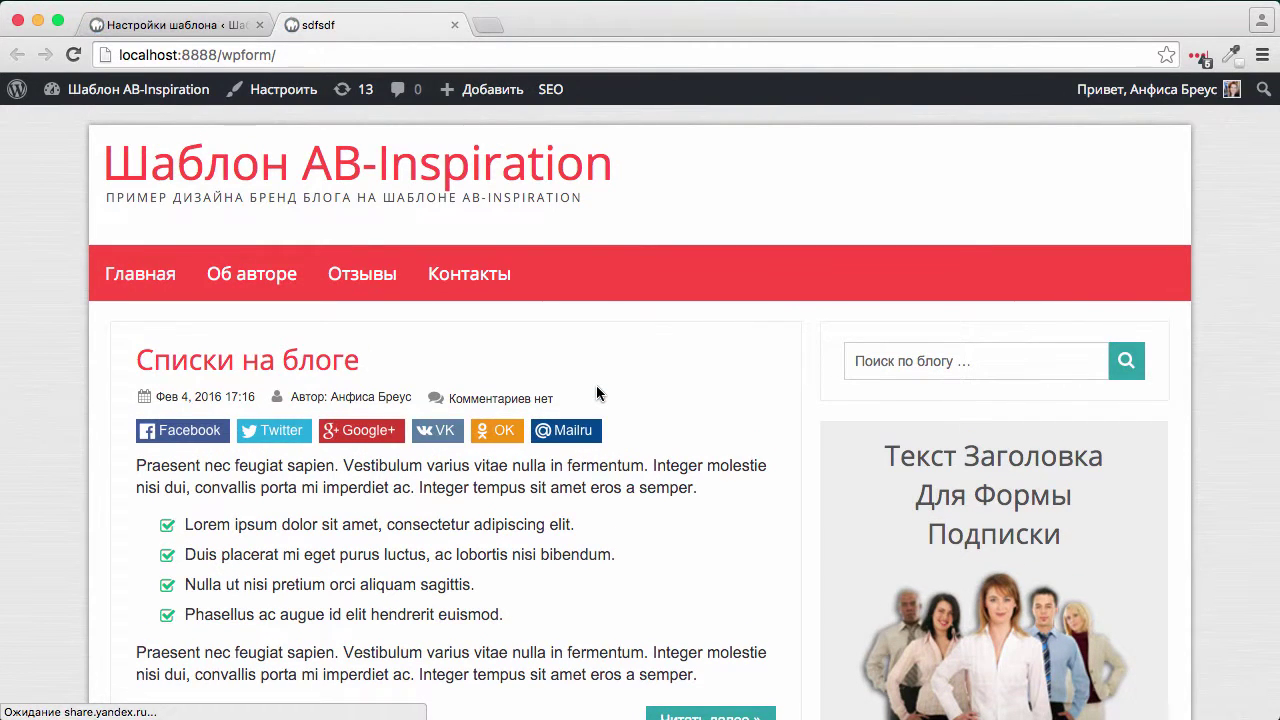
{"action": "left_click", "coordinate": [190, 24]}
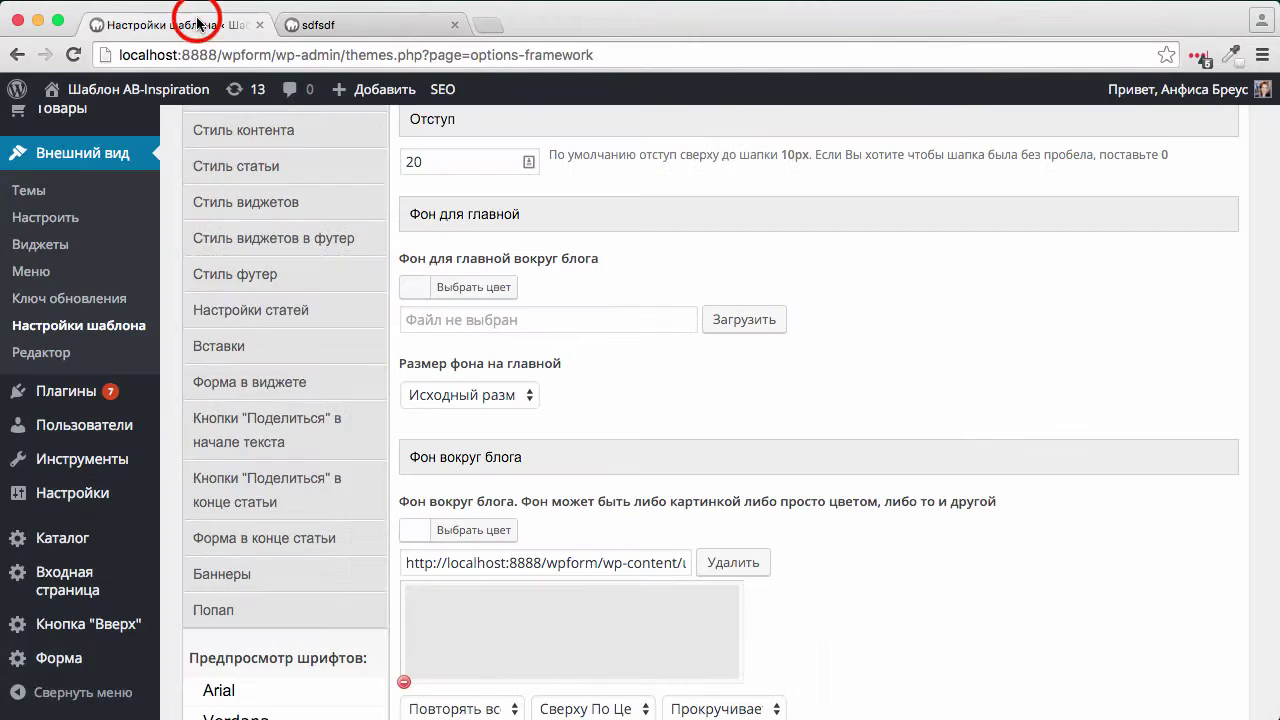
Step: Replace the background image around the blog with body.jpg, uploaded from the фоны folder
{"action": "left_click", "coordinate": [405, 684]}
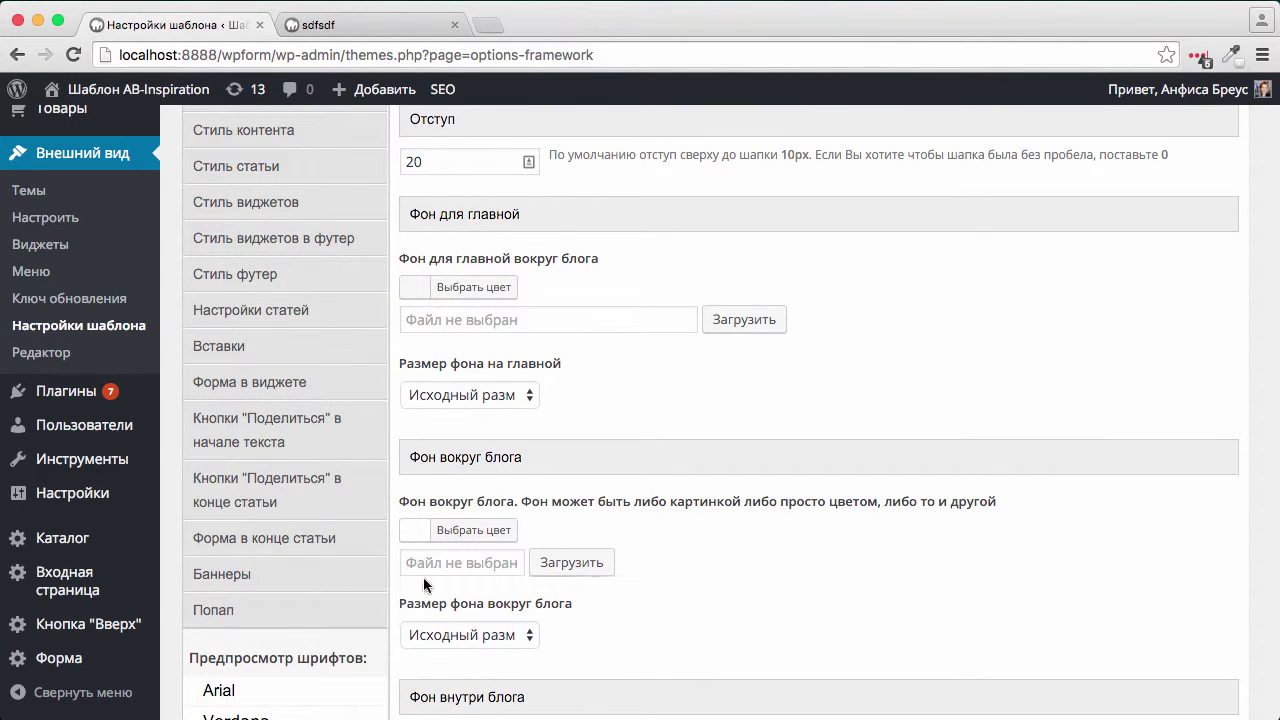
{"action": "left_click", "coordinate": [571, 564]}
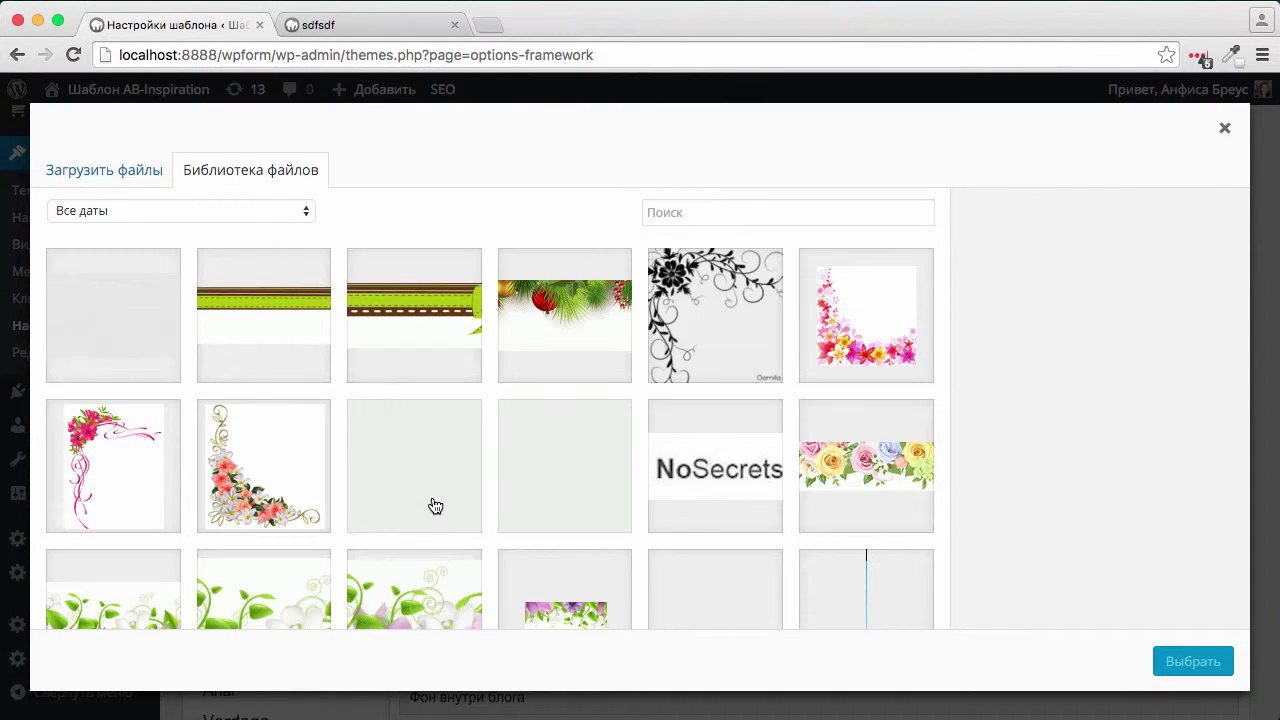
{"action": "left_click", "coordinate": [143, 173]}
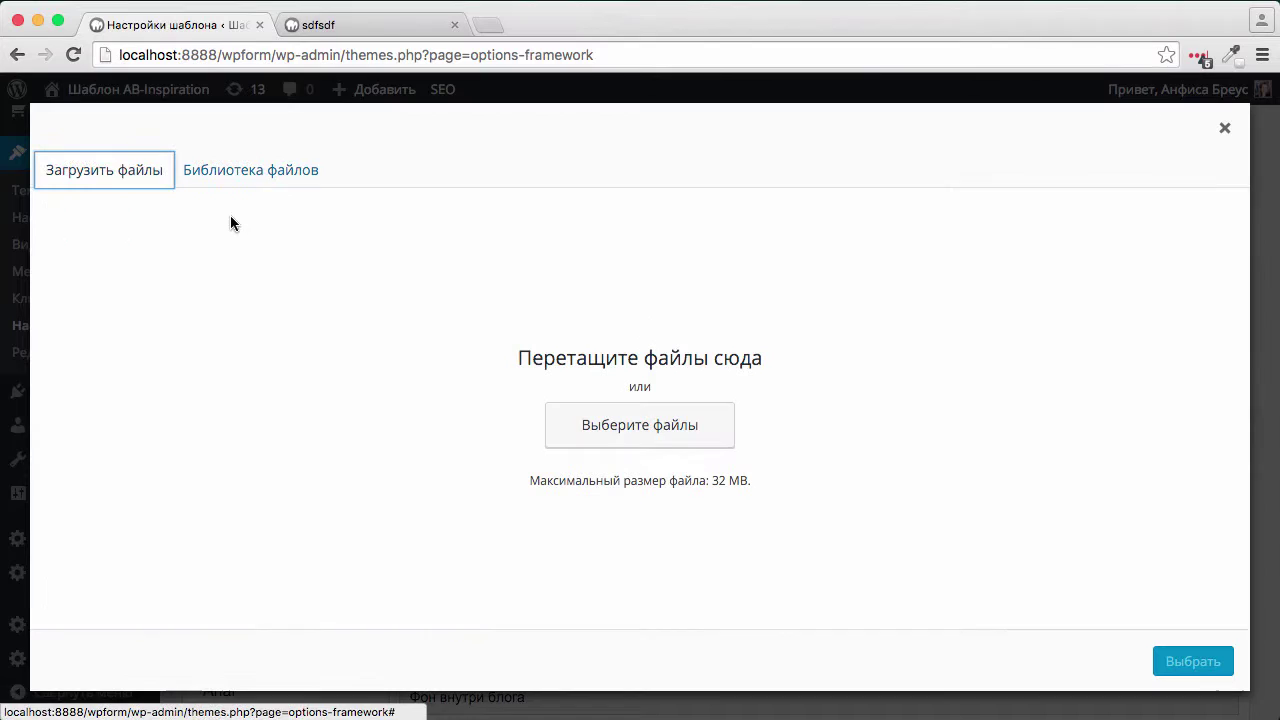
{"action": "left_click", "coordinate": [606, 420]}
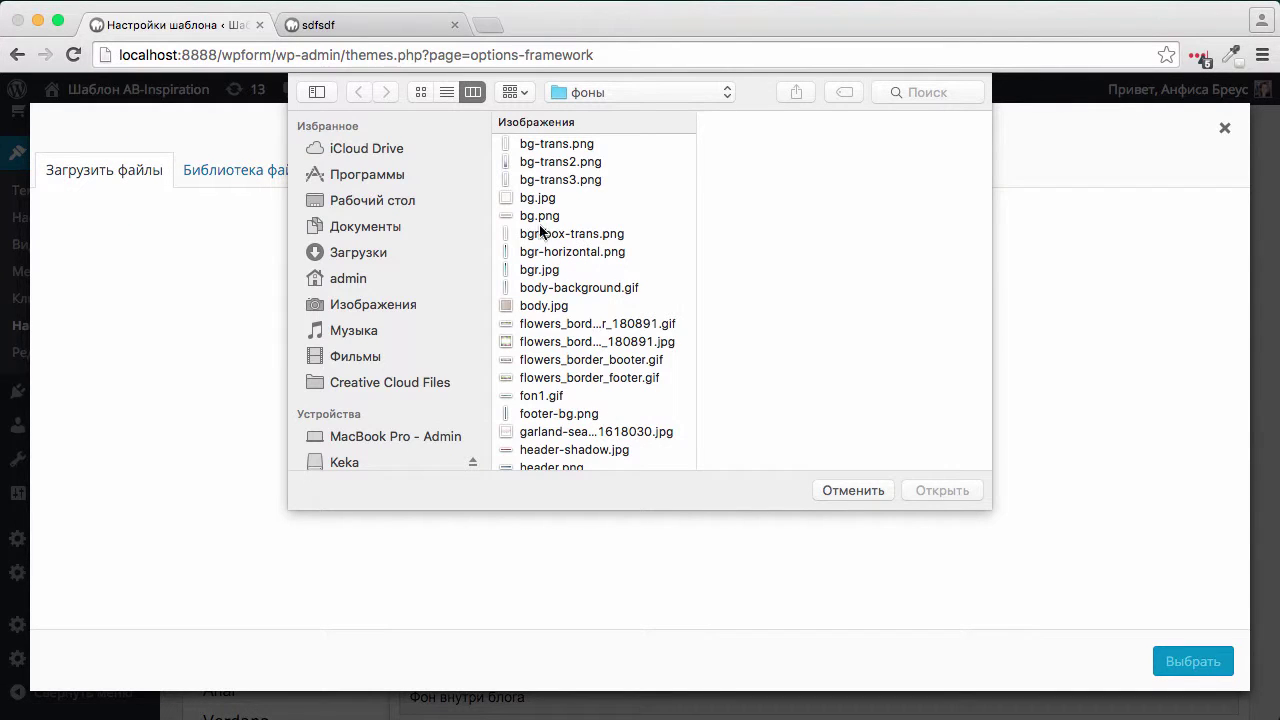
{"action": "scroll", "coordinate": [557, 282], "scroll_direction": "down", "scroll_amount": 1}
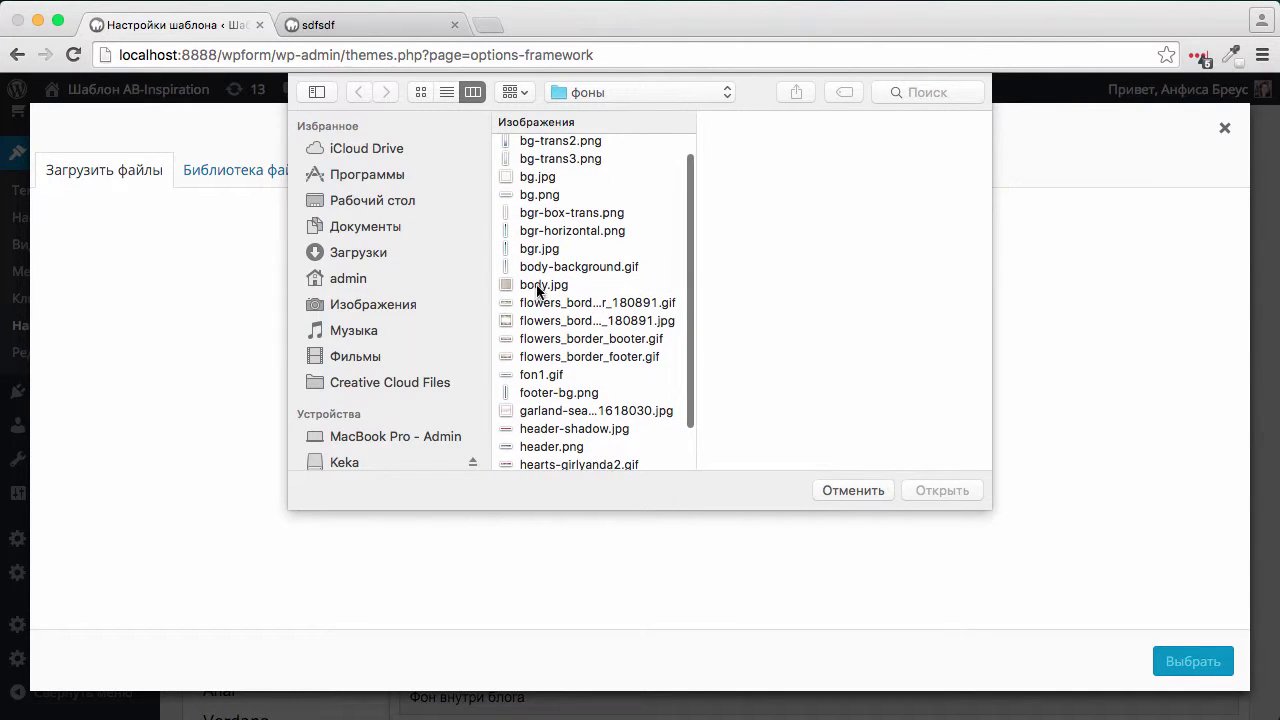
{"action": "left_click", "coordinate": [537, 288]}
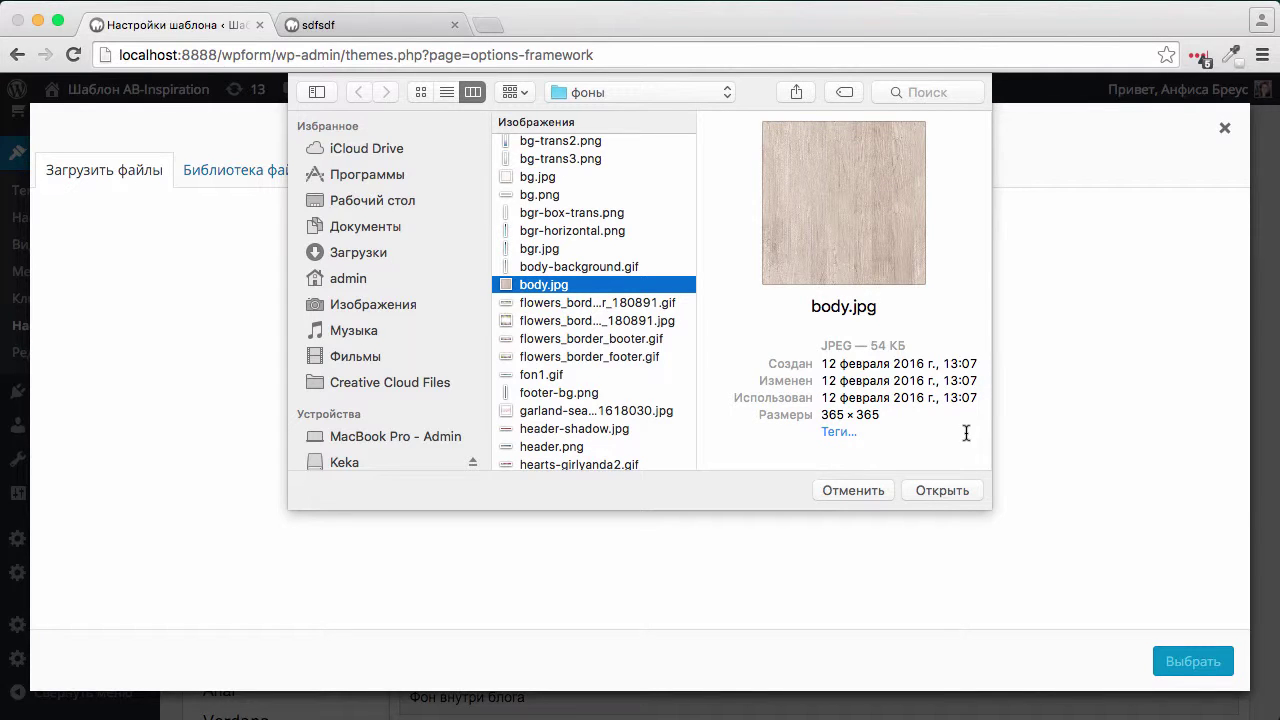
{"action": "left_click", "coordinate": [942, 490]}
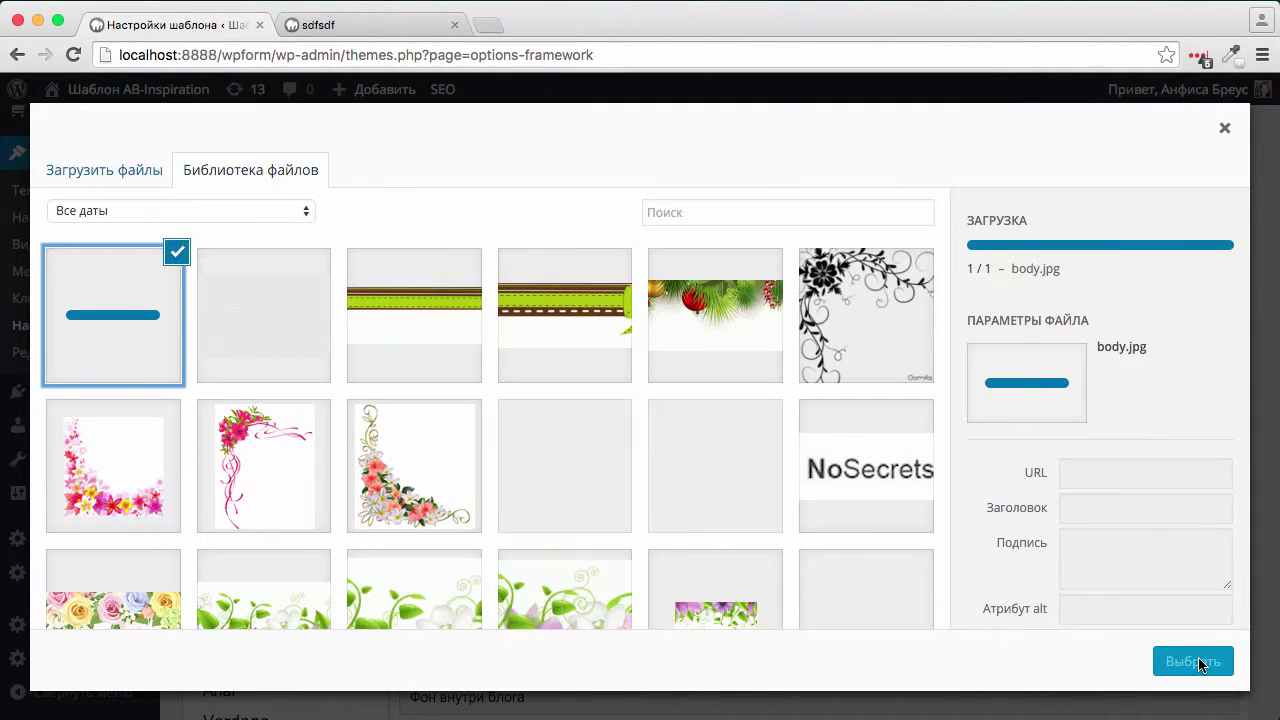
{"action": "left_click", "coordinate": [1190, 662]}
Step: Keep the body.jpg background repeating as Повторять все and save the template settings
{"action": "scroll", "coordinate": [1122, 664], "scroll_direction": "down", "scroll_amount": 5}
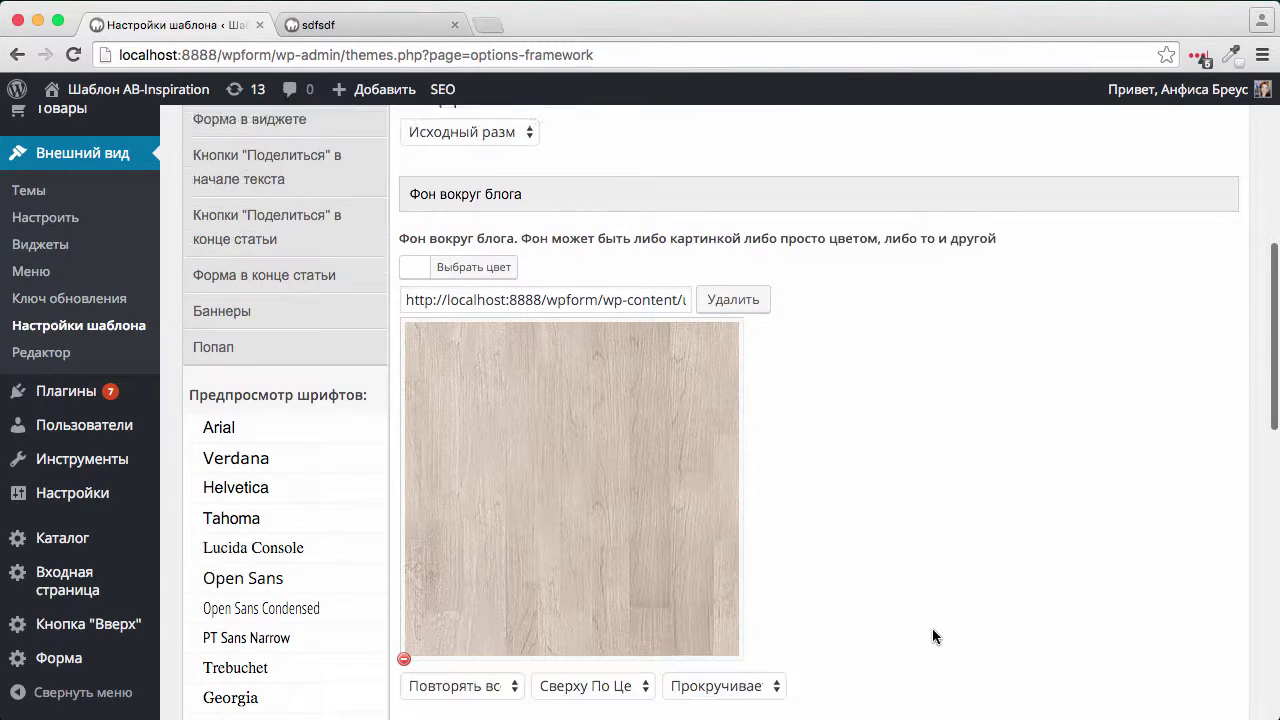
{"action": "left_click", "coordinate": [489, 654]}
{"action": "left_click", "coordinate": [489, 654]}
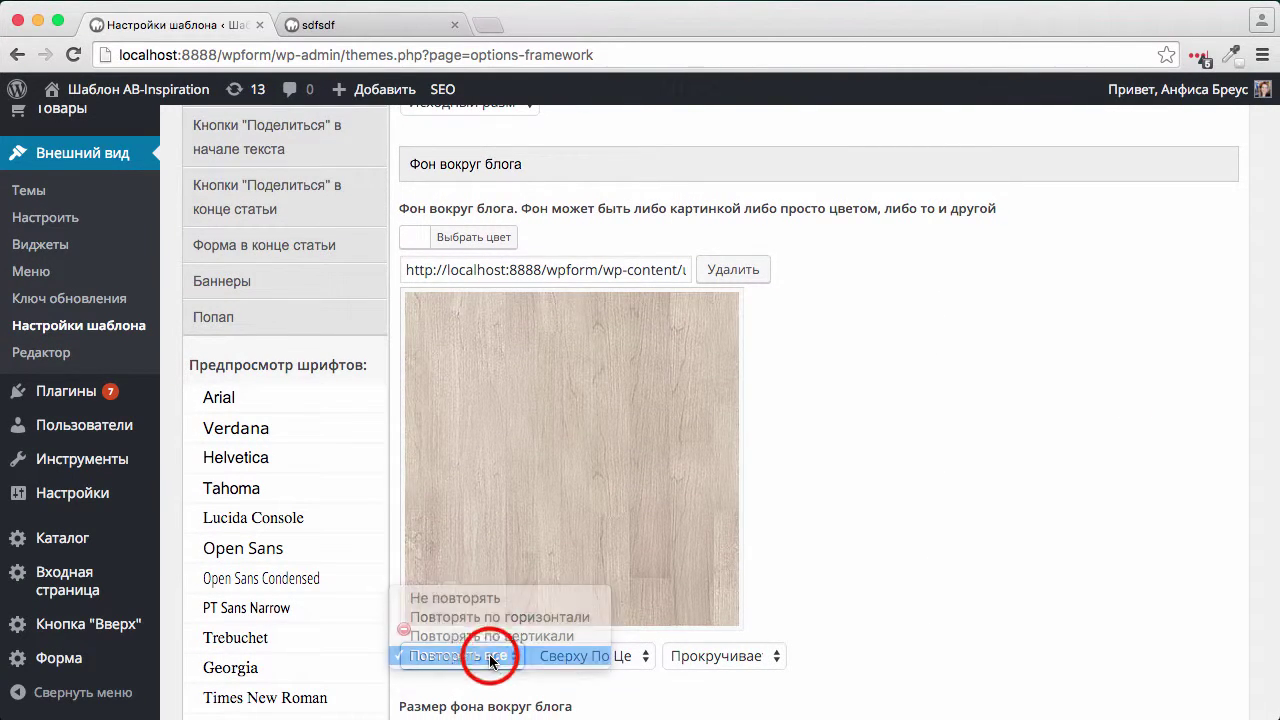
{"action": "scroll", "coordinate": [903, 583], "scroll_direction": "down", "scroll_amount": 15}
{"action": "left_click", "coordinate": [1157, 598]}
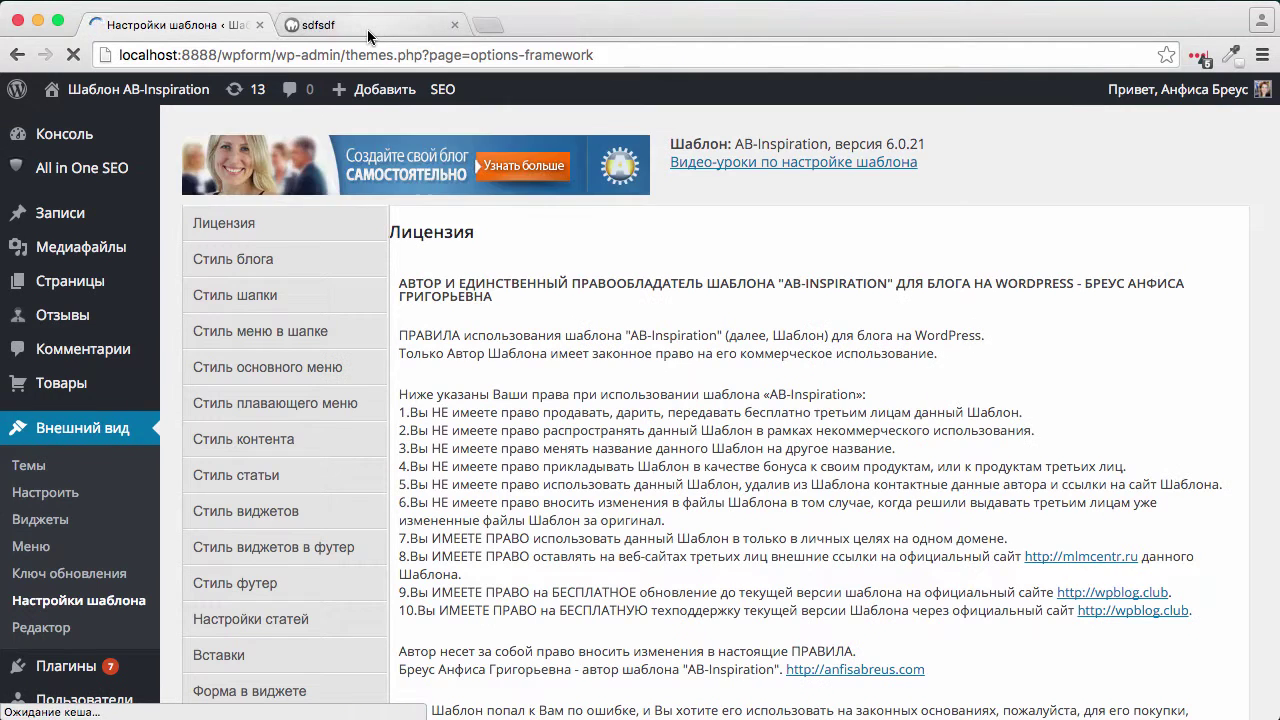
Step: Reload the blog page to check the wood background along its length, and go back to the template settings
{"action": "left_click", "coordinate": [367, 30]}
{"action": "key", "text": "super+r"}
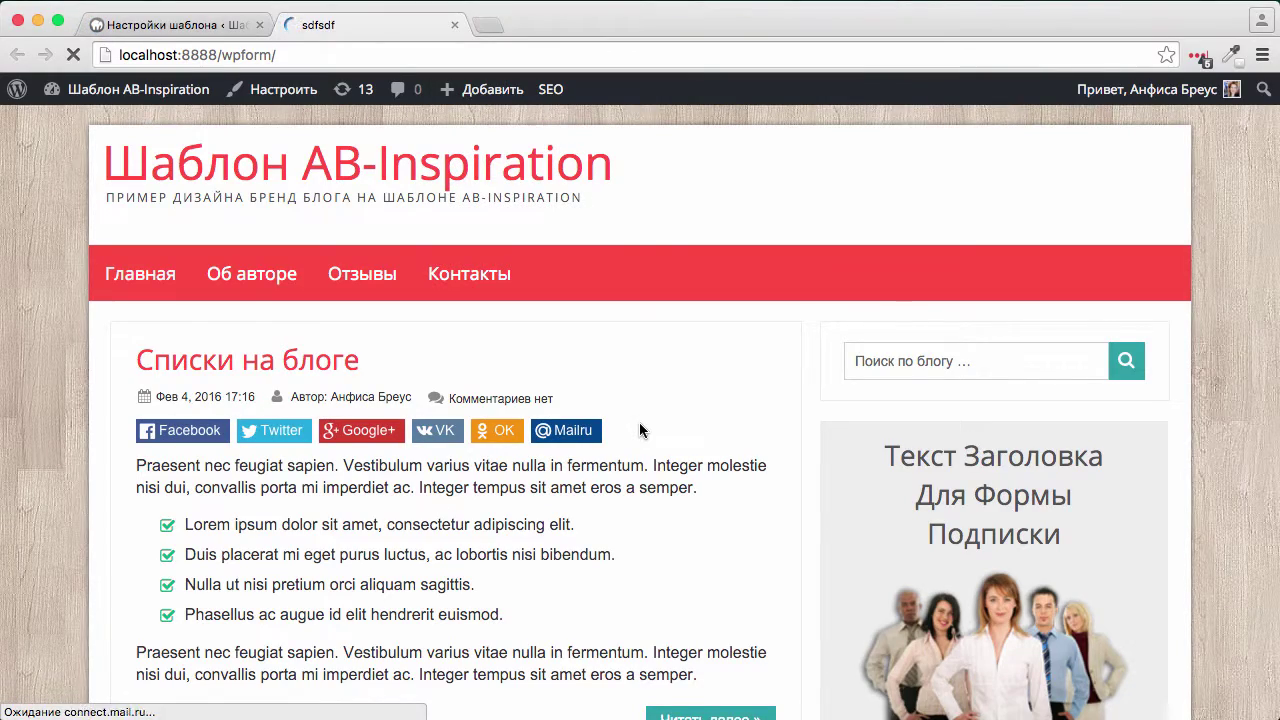
{"action": "scroll", "coordinate": [46, 390], "scroll_direction": "down", "scroll_amount": 5}
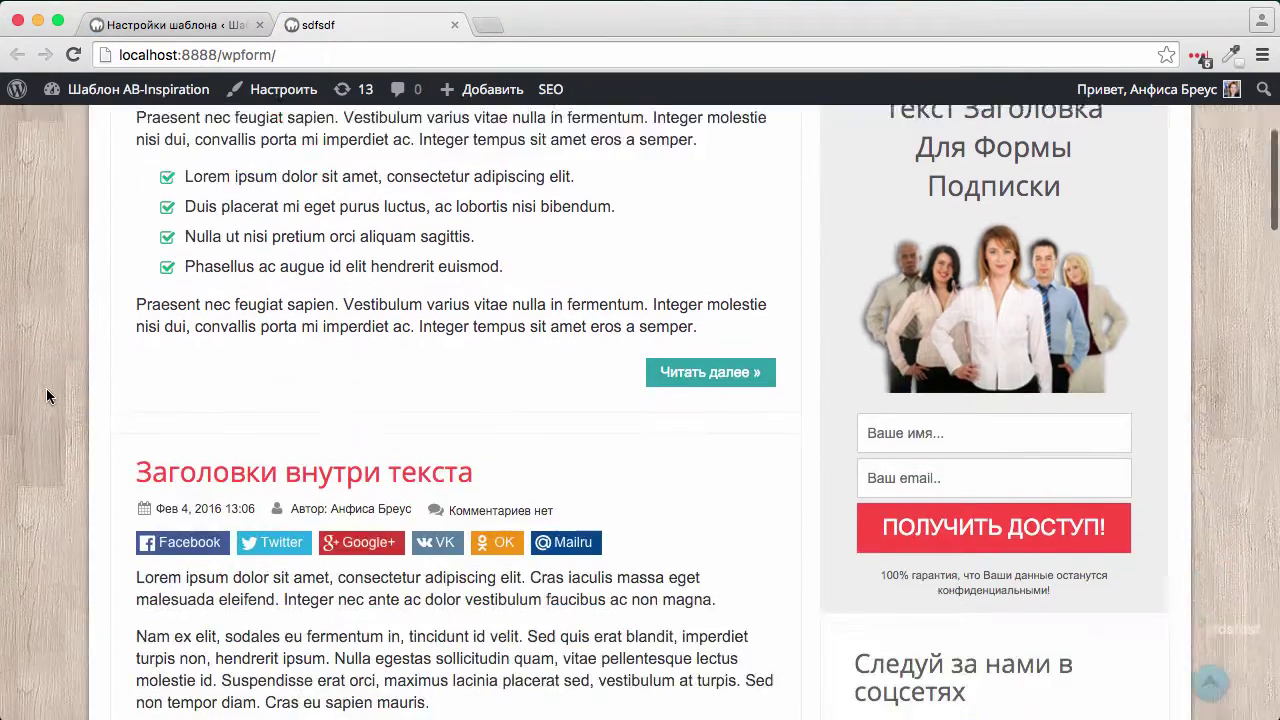
{"action": "scroll", "coordinate": [46, 392], "scroll_direction": "up", "scroll_amount": 3}
{"action": "scroll", "coordinate": [46, 396], "scroll_direction": "up", "scroll_amount": 3}
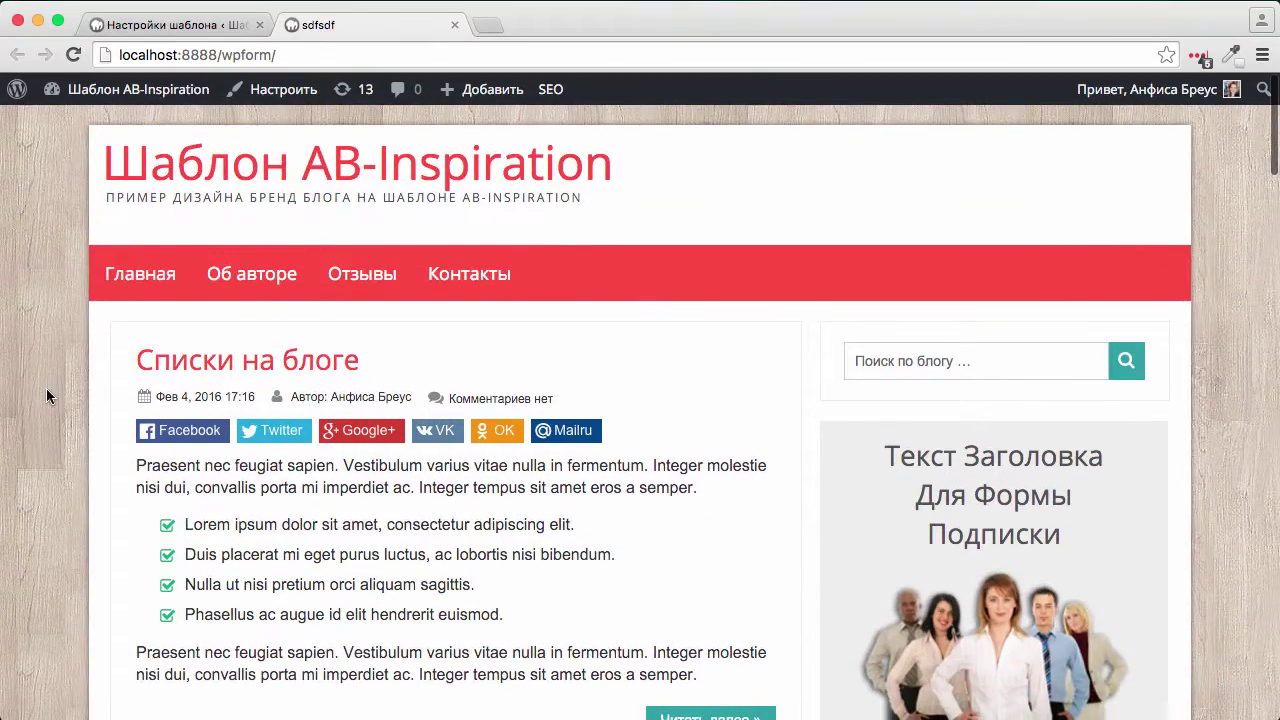
{"action": "key", "text": "ctrl+shift+Tab"}
Step: Replace the wood background around the blog with Christmas-patterns-1.jpg from the media library
{"action": "scroll", "coordinate": [682, 368], "scroll_direction": "down", "scroll_amount": 6}
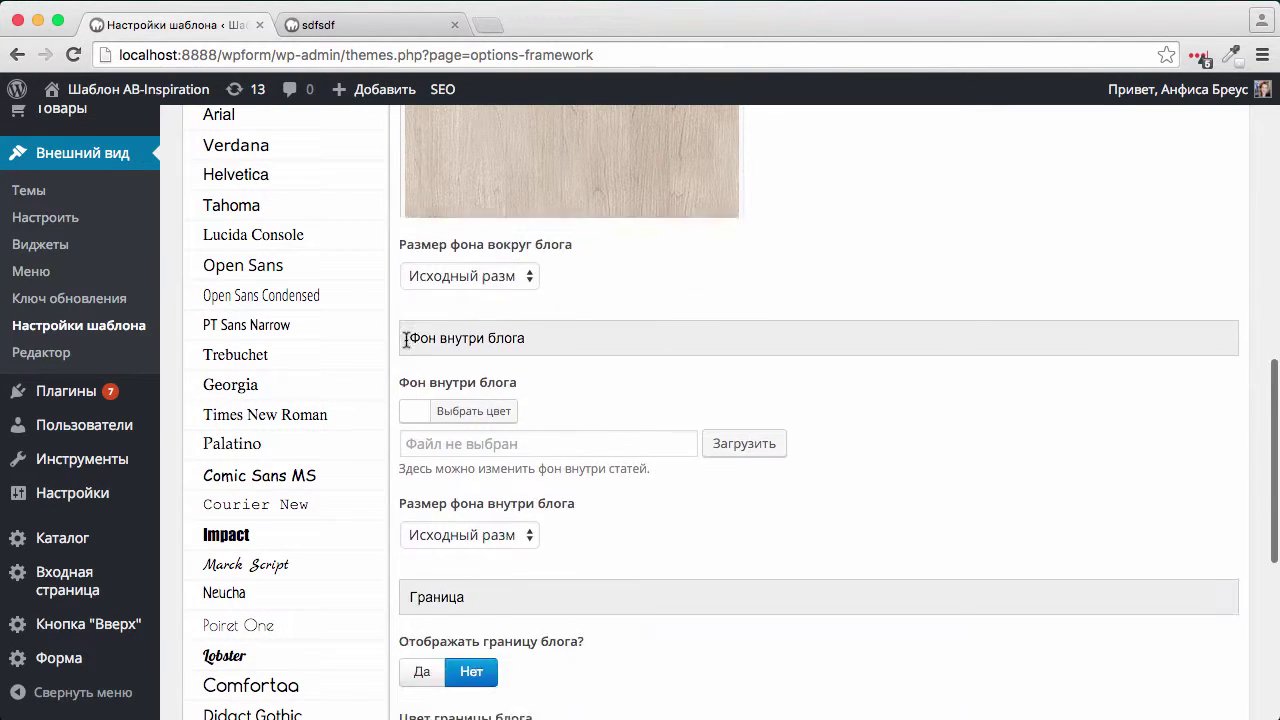
{"action": "scroll", "coordinate": [682, 368], "scroll_direction": "up", "scroll_amount": 5}
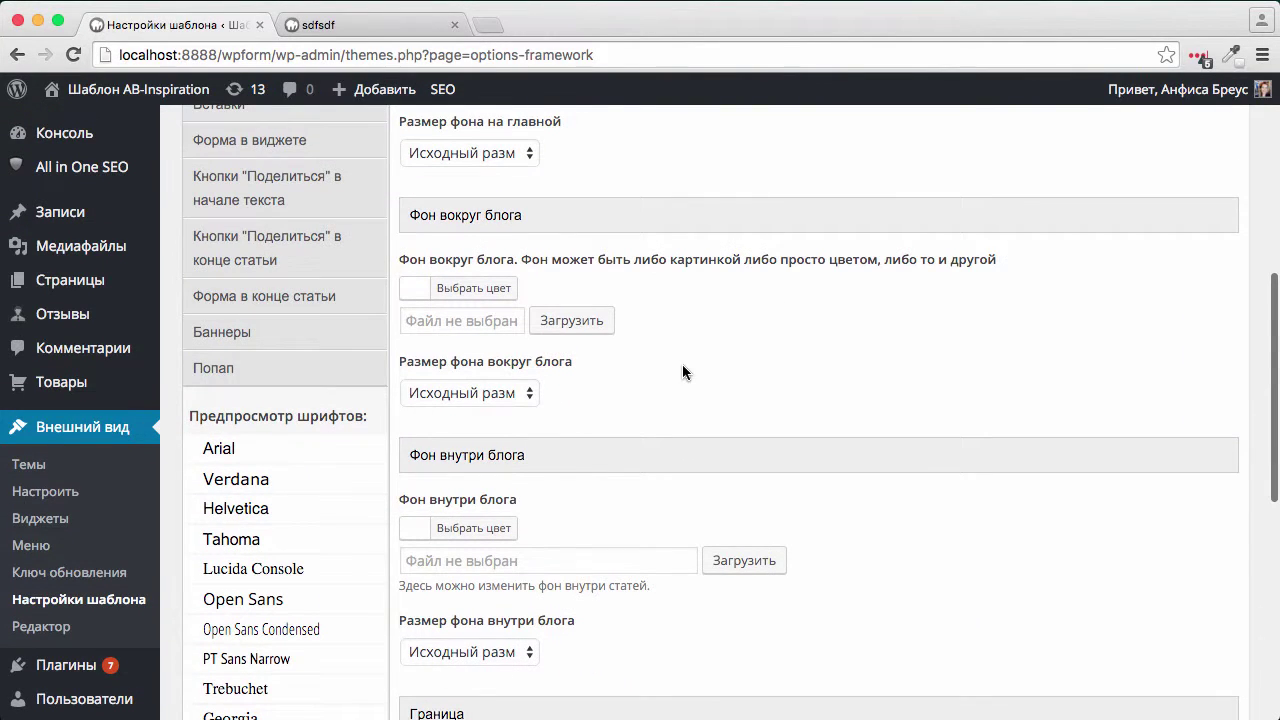
{"action": "left_click", "coordinate": [566, 322]}
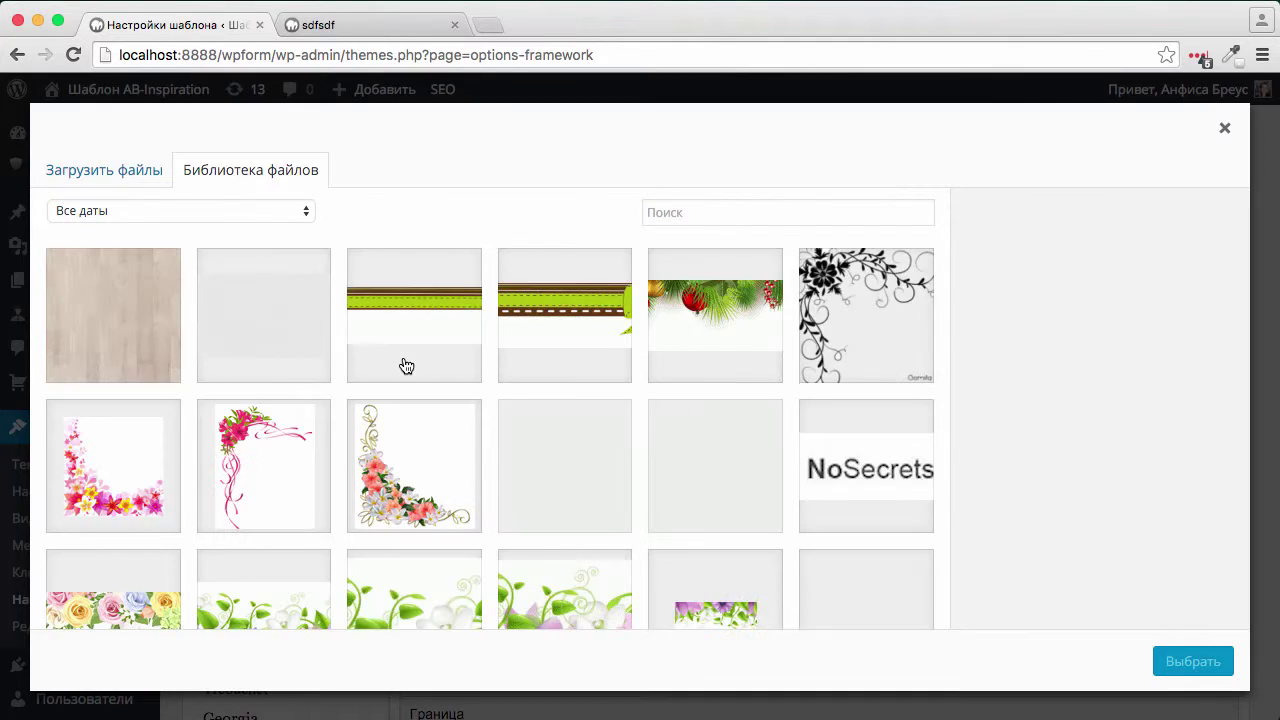
{"action": "scroll", "coordinate": [405, 365], "scroll_direction": "down", "scroll_amount": 15}
{"action": "scroll", "coordinate": [405, 365], "scroll_direction": "down", "scroll_amount": 3}
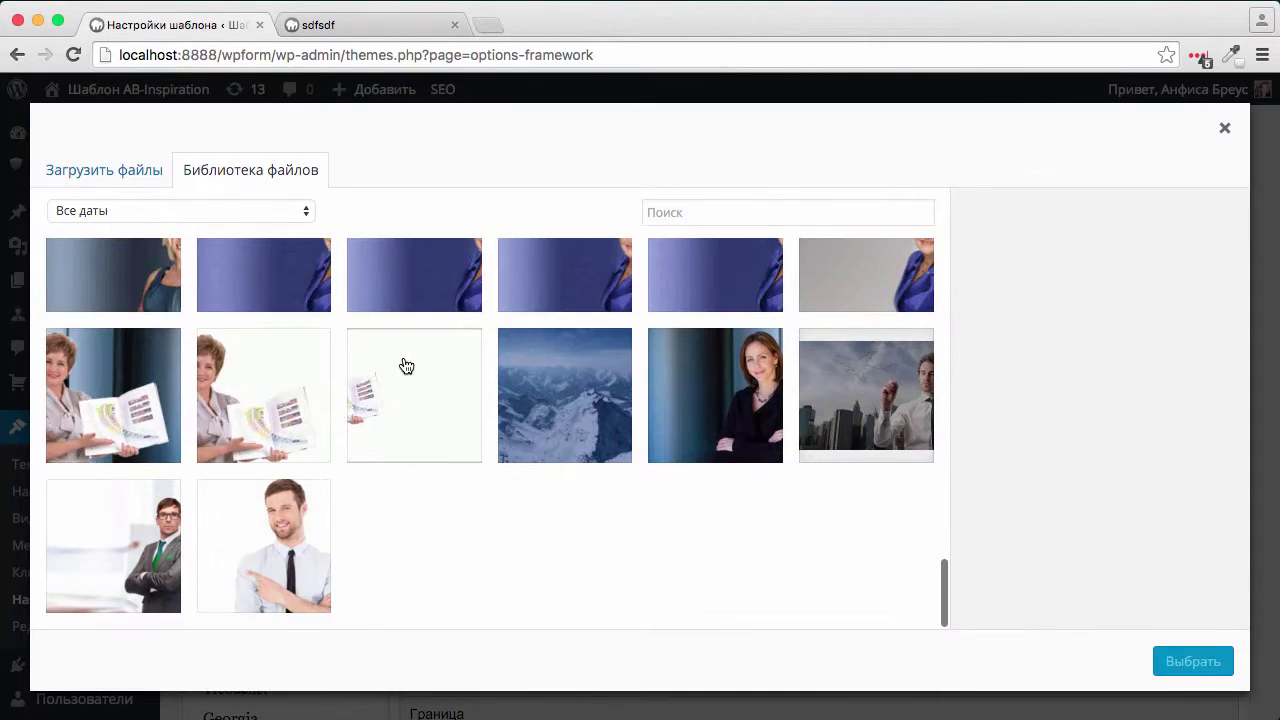
{"action": "scroll", "coordinate": [404, 611], "scroll_direction": "down", "scroll_amount": 10}
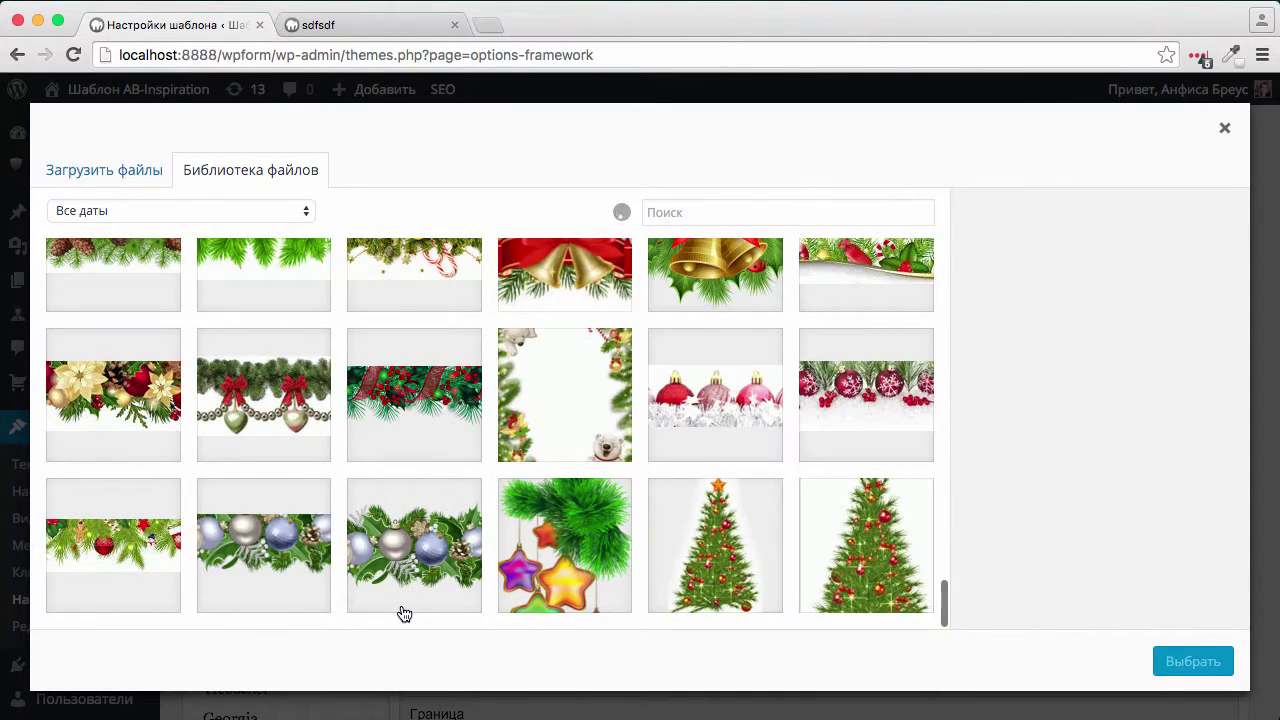
{"action": "scroll", "coordinate": [404, 613], "scroll_direction": "down", "scroll_amount": 10}
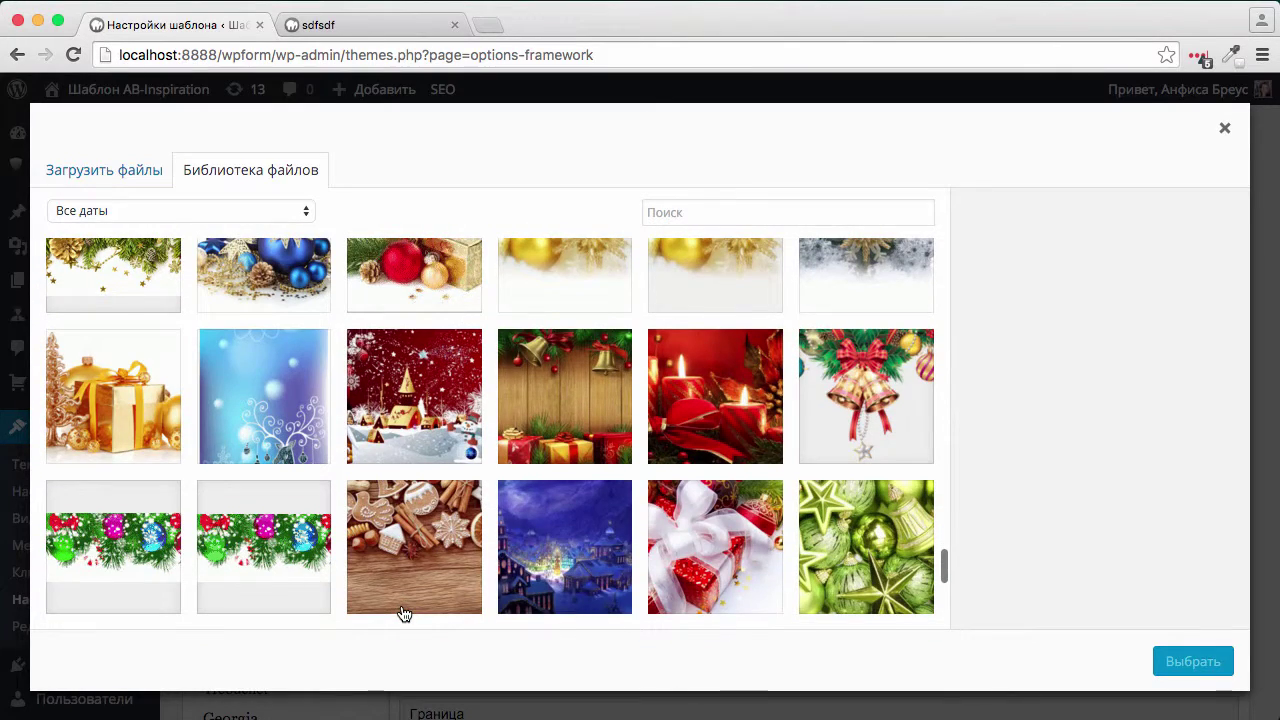
{"action": "scroll", "coordinate": [404, 613], "scroll_direction": "down", "scroll_amount": 3}
{"action": "scroll", "coordinate": [404, 613], "scroll_direction": "down", "scroll_amount": 2}
{"action": "left_click", "coordinate": [739, 350]}
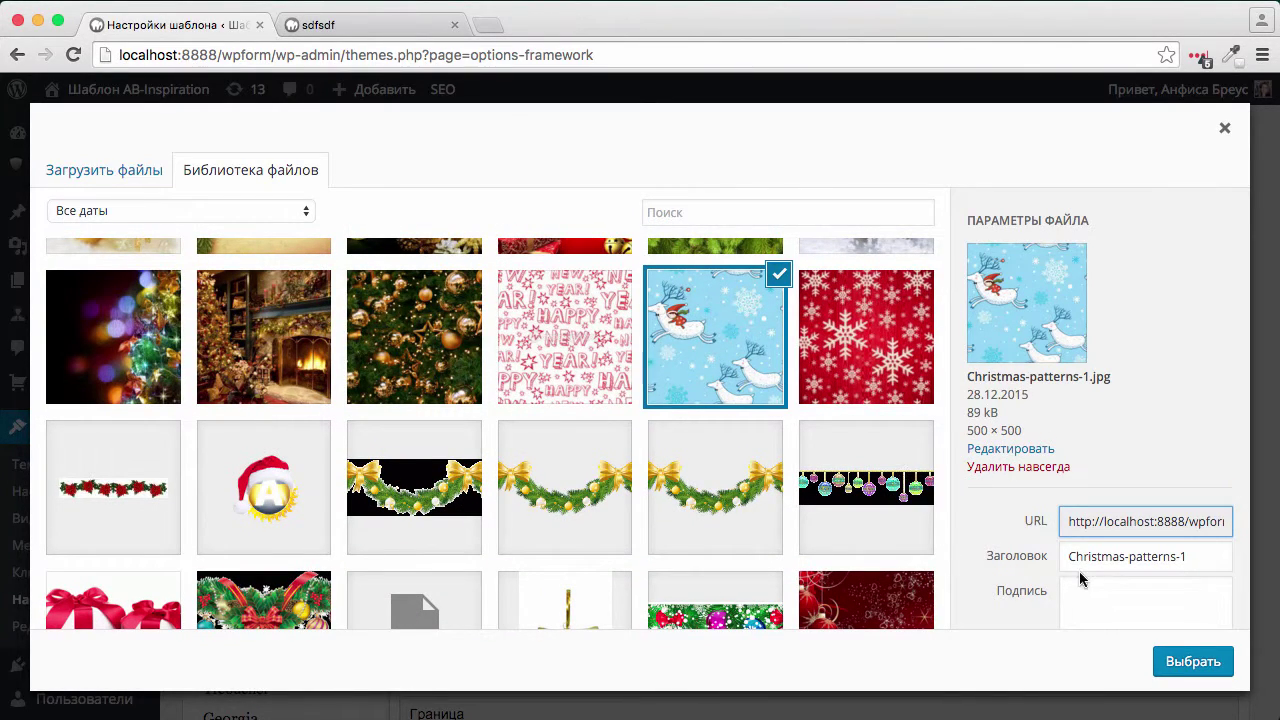
{"action": "left_click", "coordinate": [1200, 672]}
Step: Save the template settings with the Christmas pattern as the background around the blog
{"action": "scroll", "coordinate": [944, 573], "scroll_direction": "down", "scroll_amount": 5}
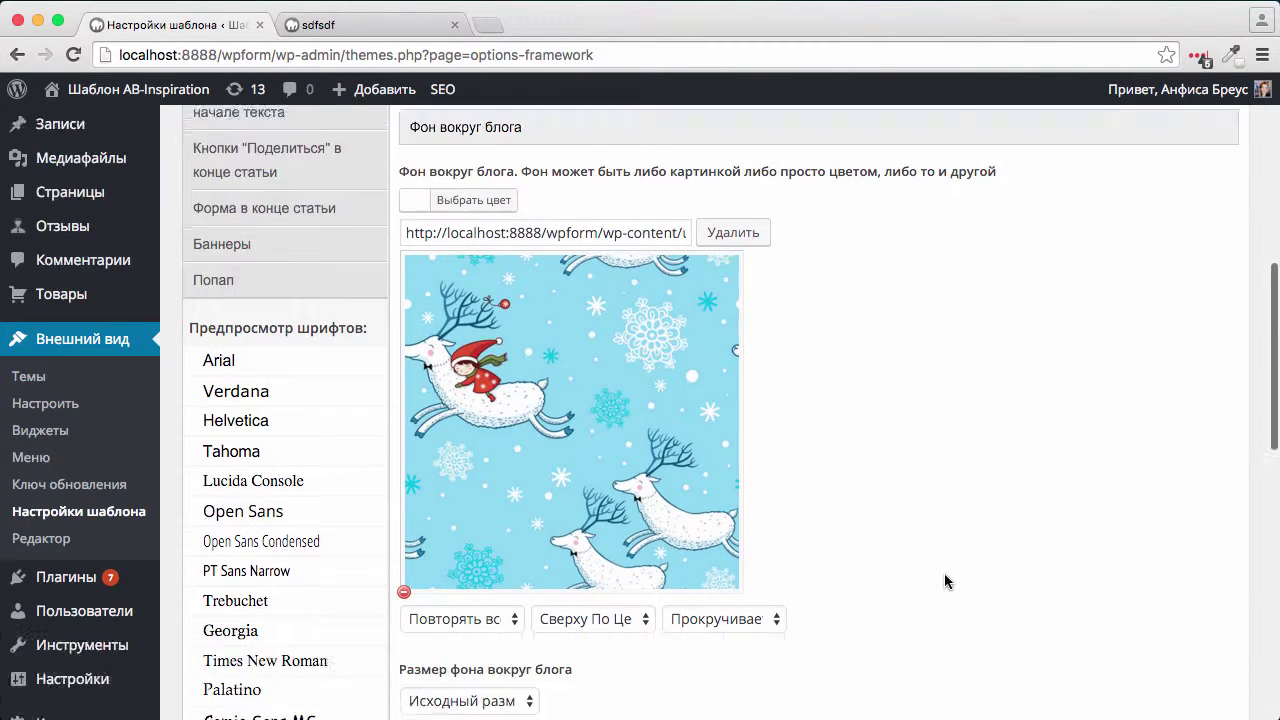
{"action": "scroll", "coordinate": [1027, 592], "scroll_direction": "down", "scroll_amount": 10}
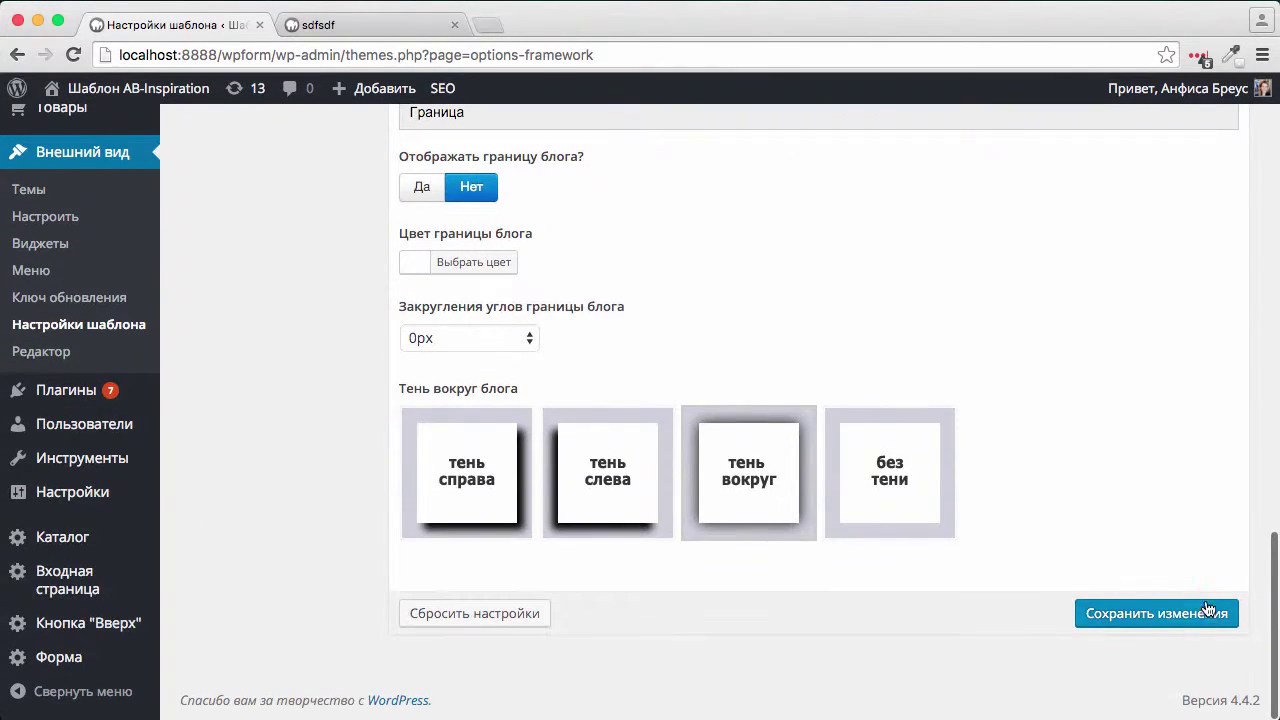
{"action": "left_click", "coordinate": [1220, 612]}
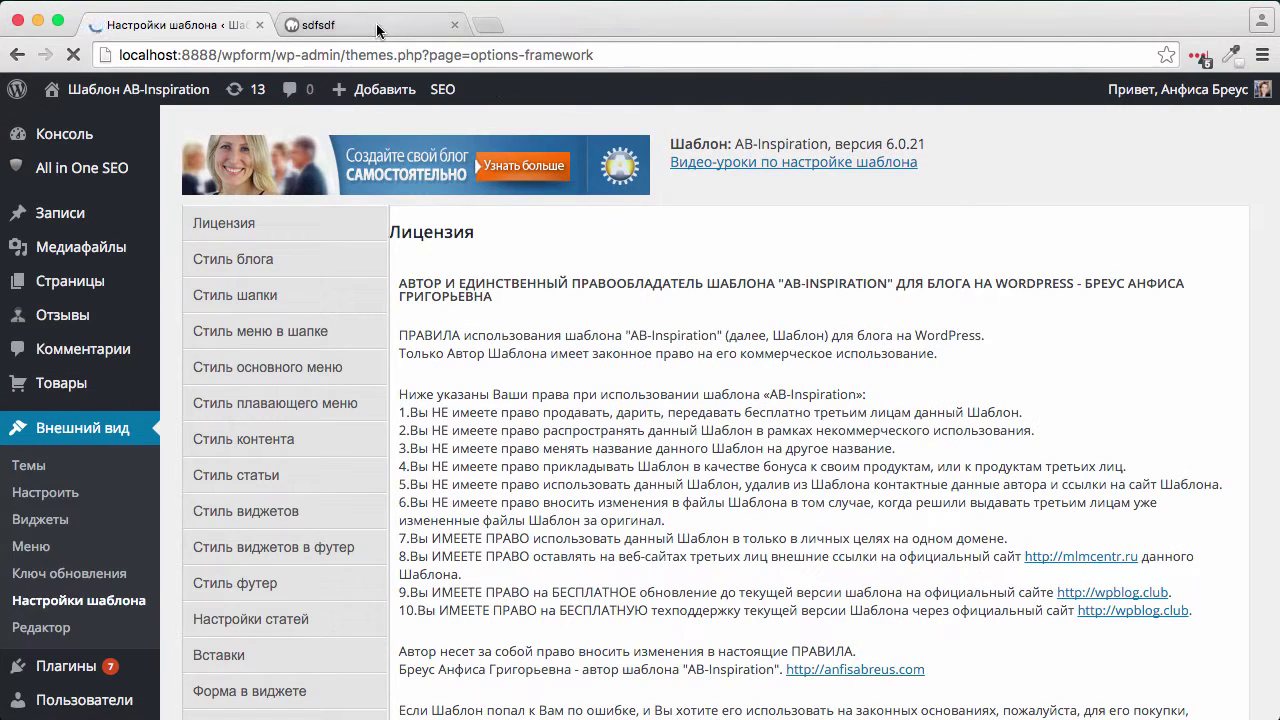
Step: Reload the blog page to check the reindeer pattern on both sides, and return to the template's blog style settings
{"action": "left_click", "coordinate": [378, 26]}
{"action": "key", "text": "super+r"}
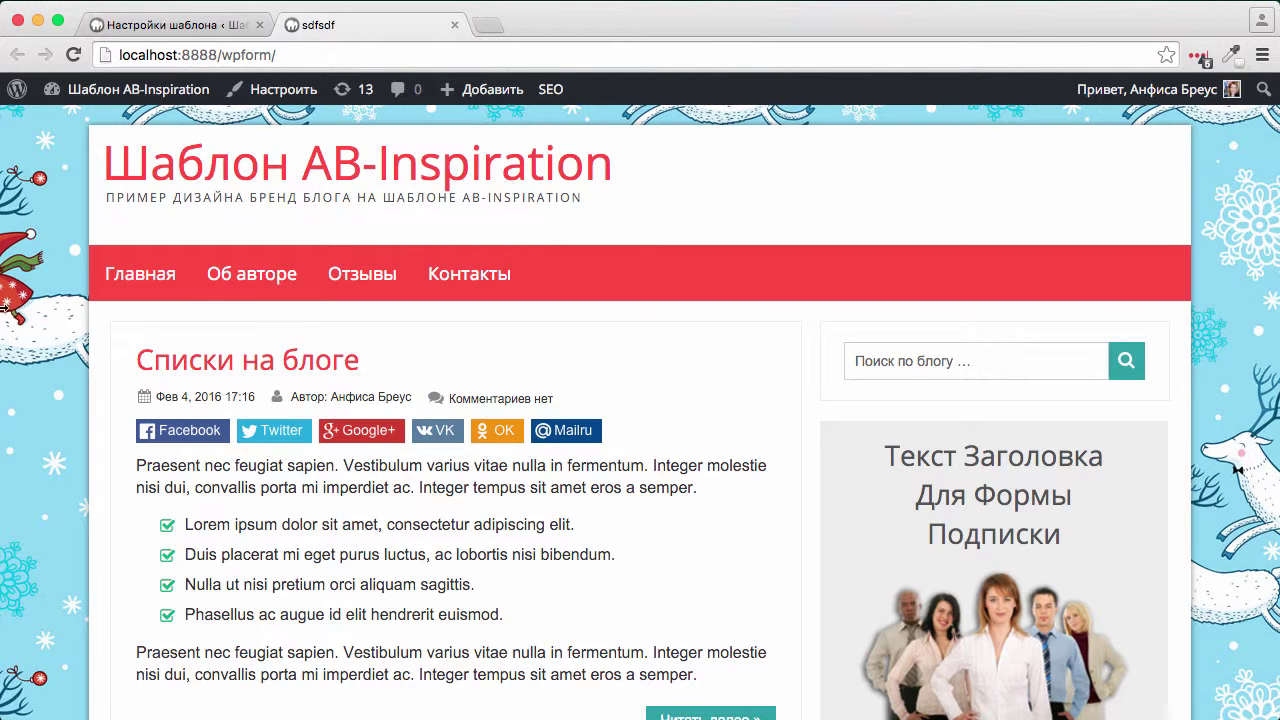
{"action": "mouse_move", "coordinate": [138, 89]}
{"action": "left_click", "coordinate": [90, 226]}
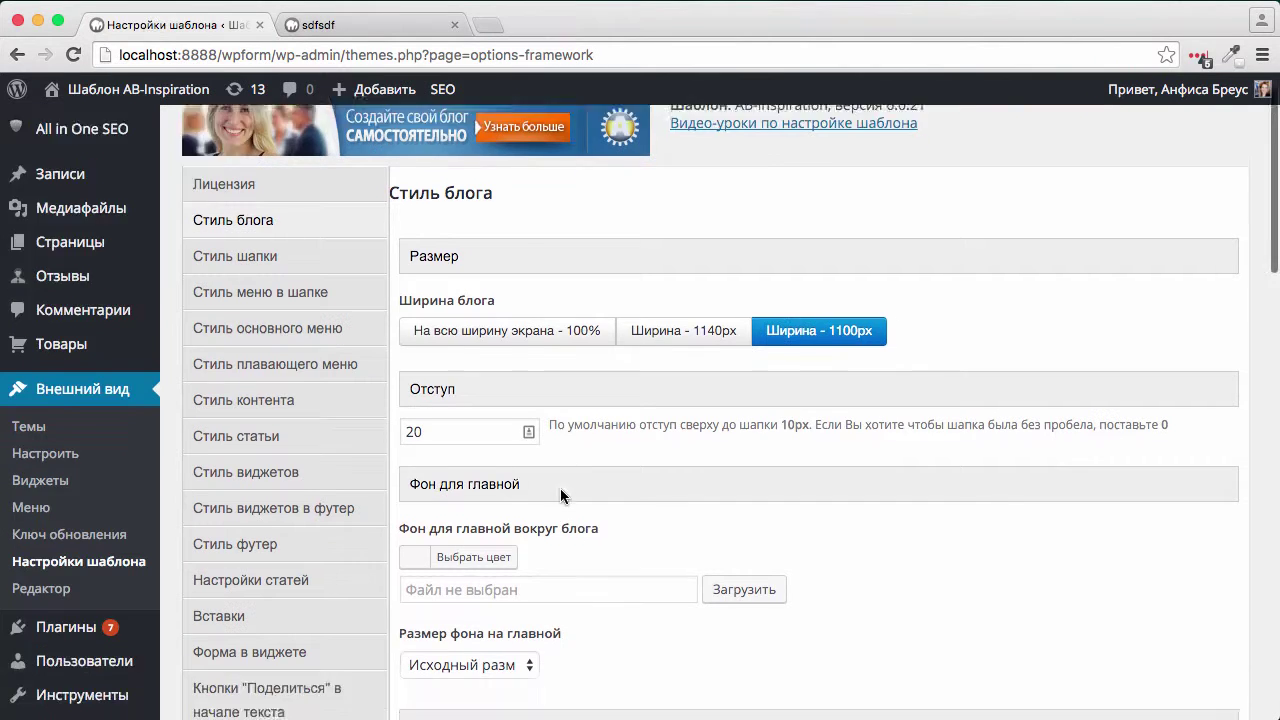
Step: Set the position of the Christmas pattern background around the blog to Сверху Слева
{"action": "scroll", "coordinate": [560, 488], "scroll_direction": "down", "scroll_amount": 10}
{"action": "scroll", "coordinate": [498, 504], "scroll_direction": "down", "scroll_amount": 2}
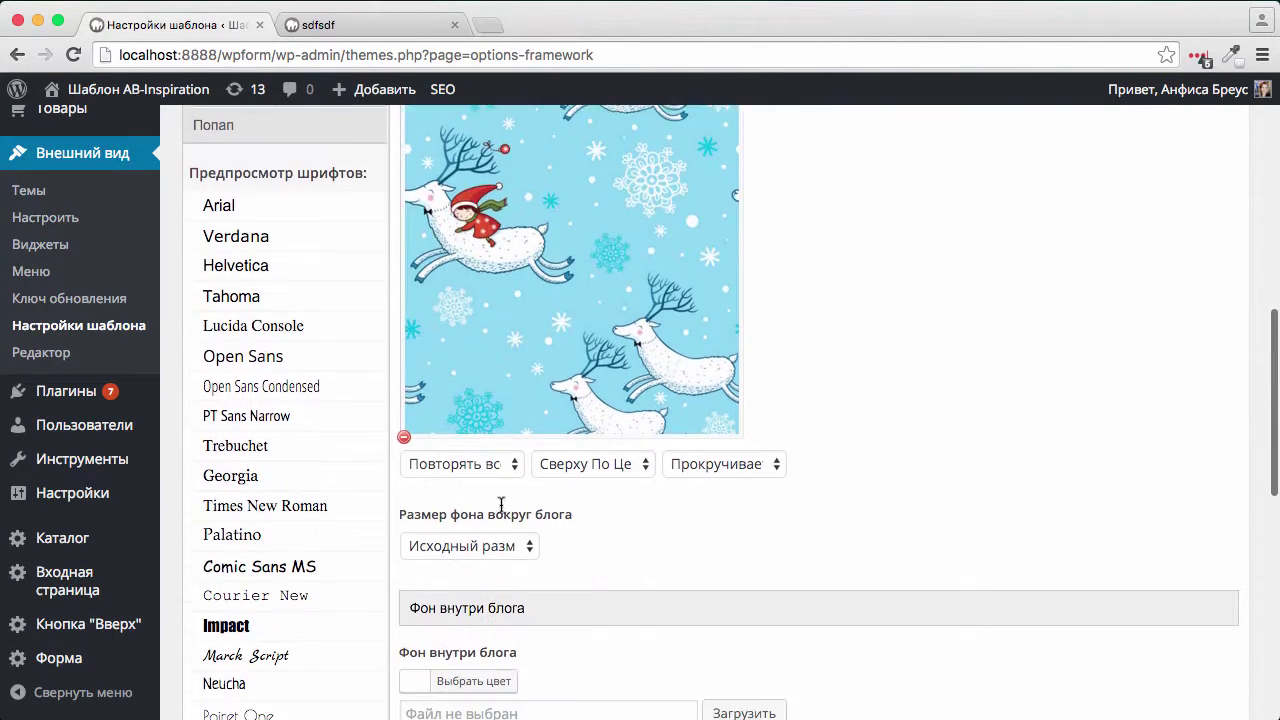
{"action": "left_click", "coordinate": [600, 464]}
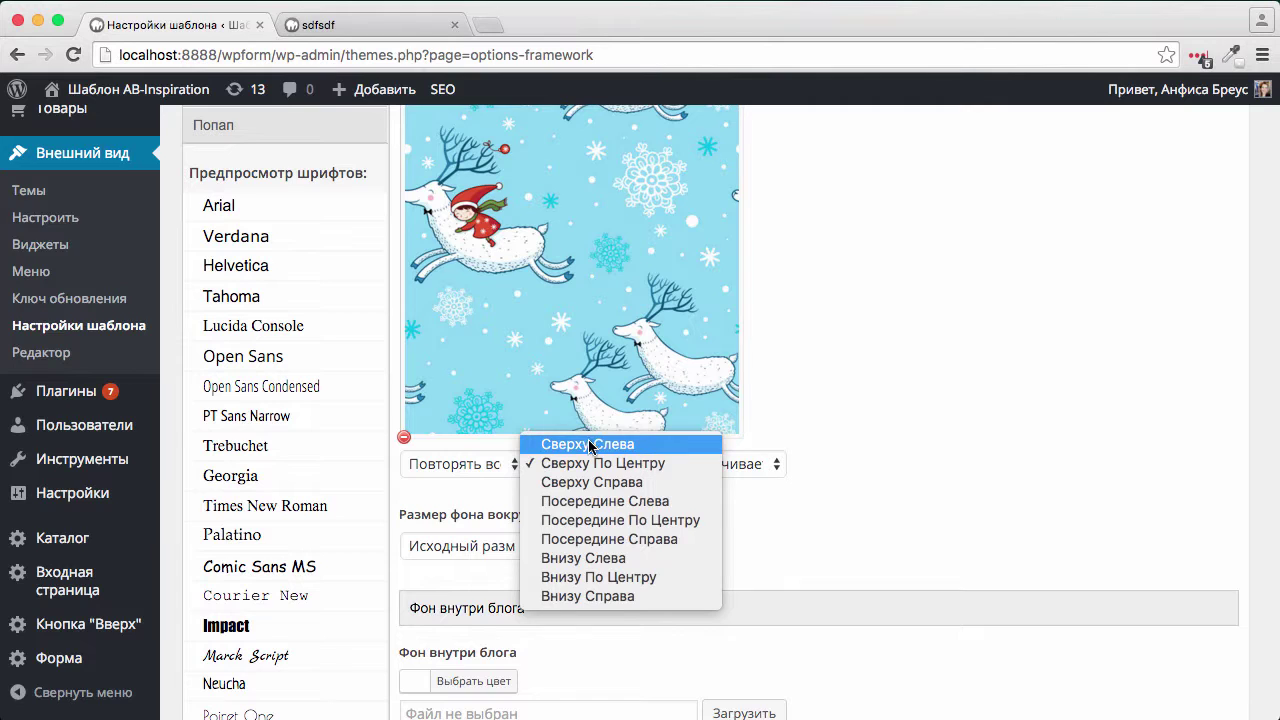
{"action": "left_click", "coordinate": [590, 446]}
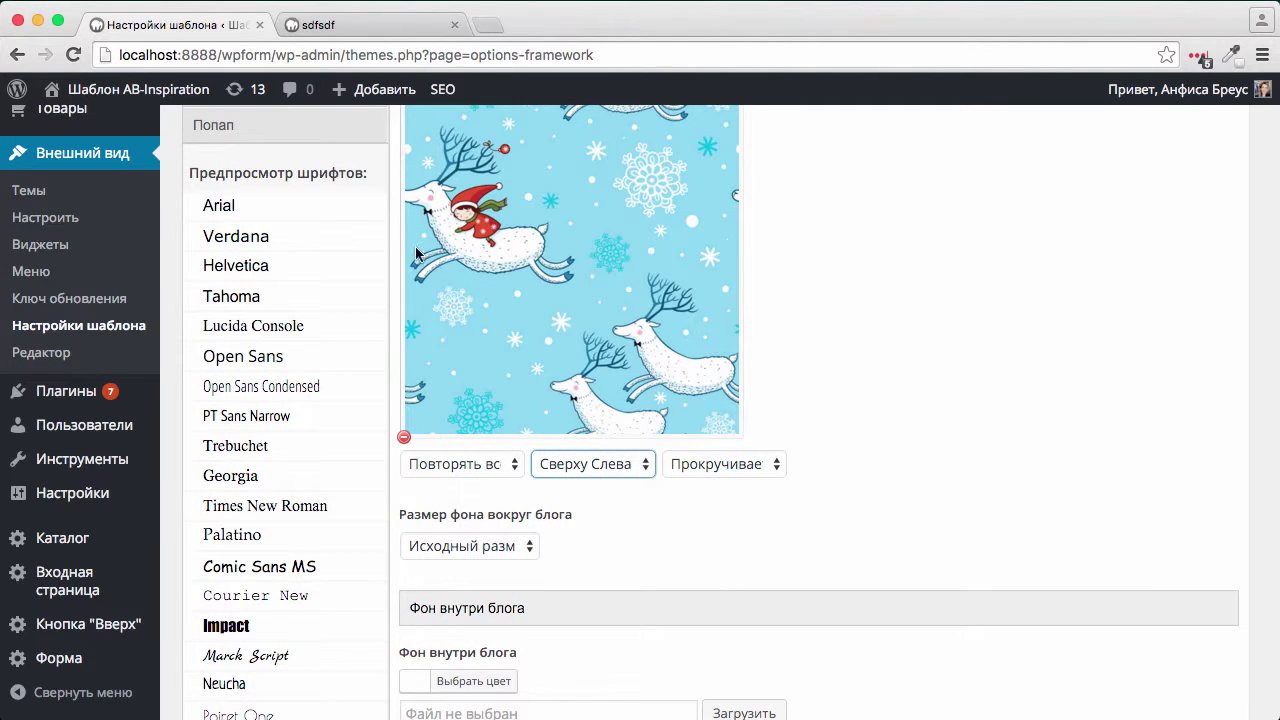
Step: Save the template settings and reload the blog page to check the reindeer pattern's new alignment
{"action": "scroll", "coordinate": [926, 437], "scroll_direction": "down", "scroll_amount": 10}
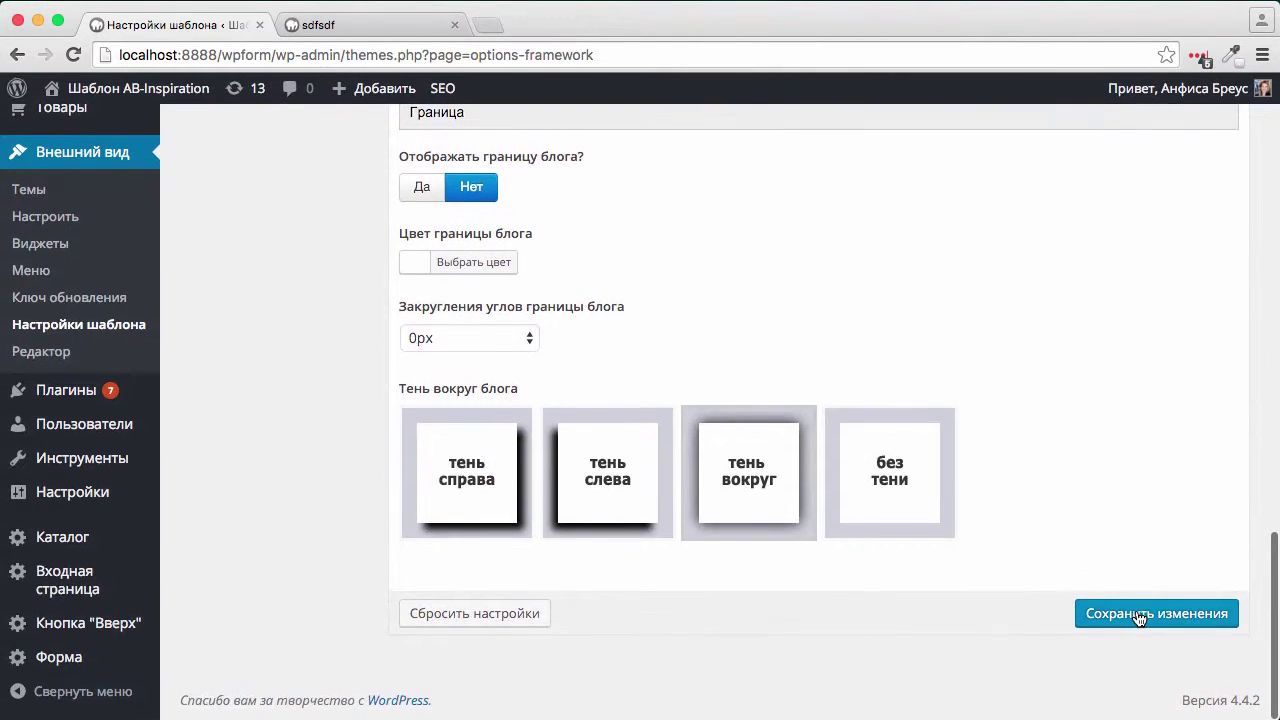
{"action": "left_click", "coordinate": [1143, 618]}
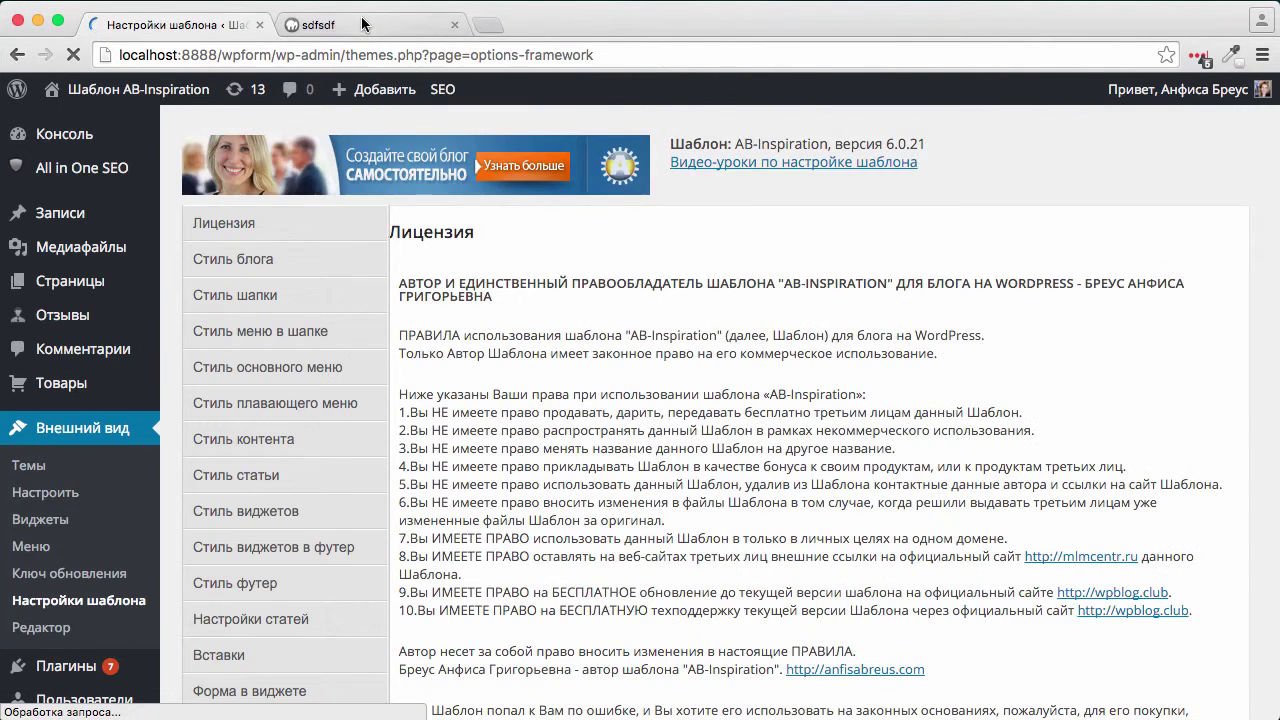
{"action": "left_click", "coordinate": [363, 25]}
{"action": "key", "text": "super+r"}
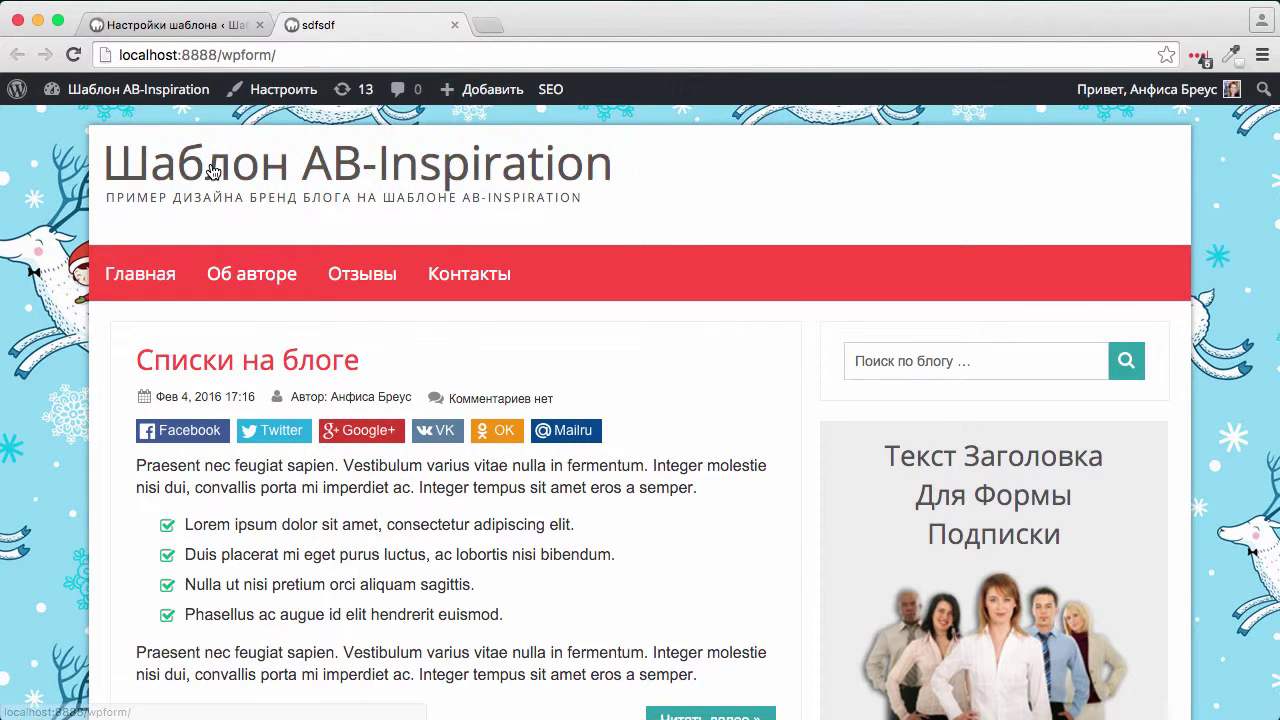
Step: Search Google for "flowers pattern" in a new browser tab and show the image results
{"action": "left_click", "coordinate": [486, 25]}
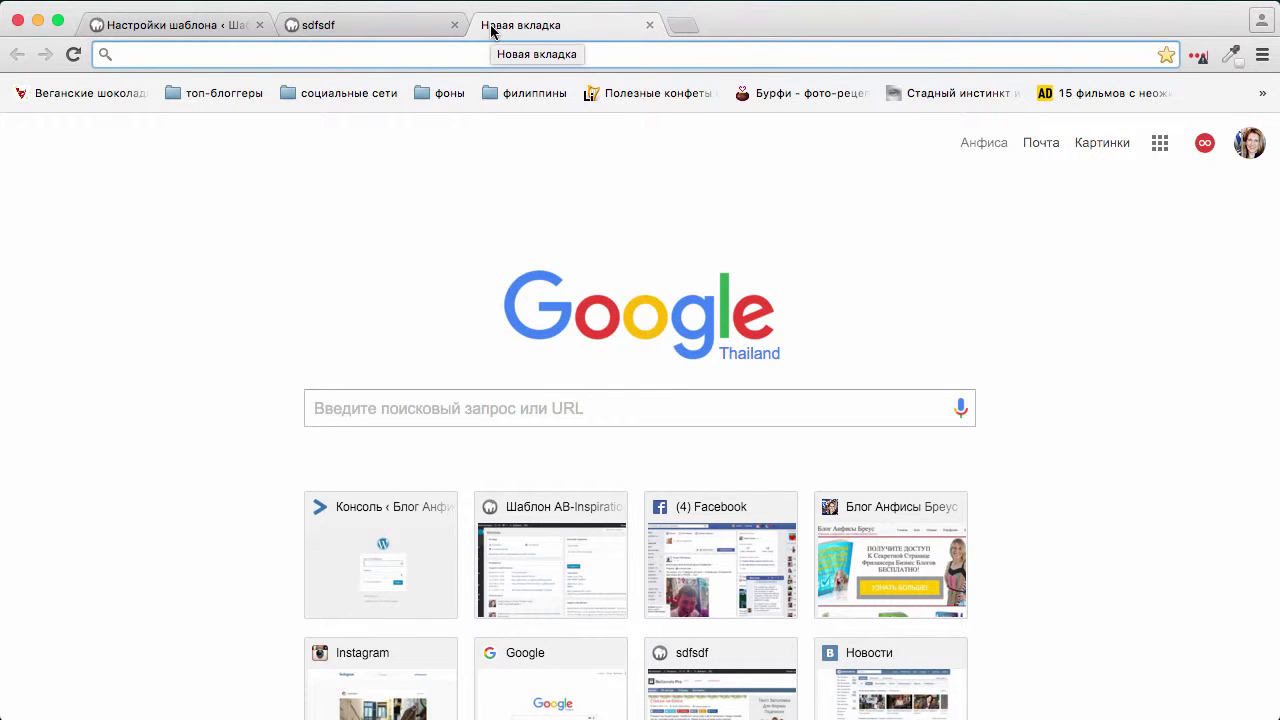
{"action": "type", "text": "flowers"}
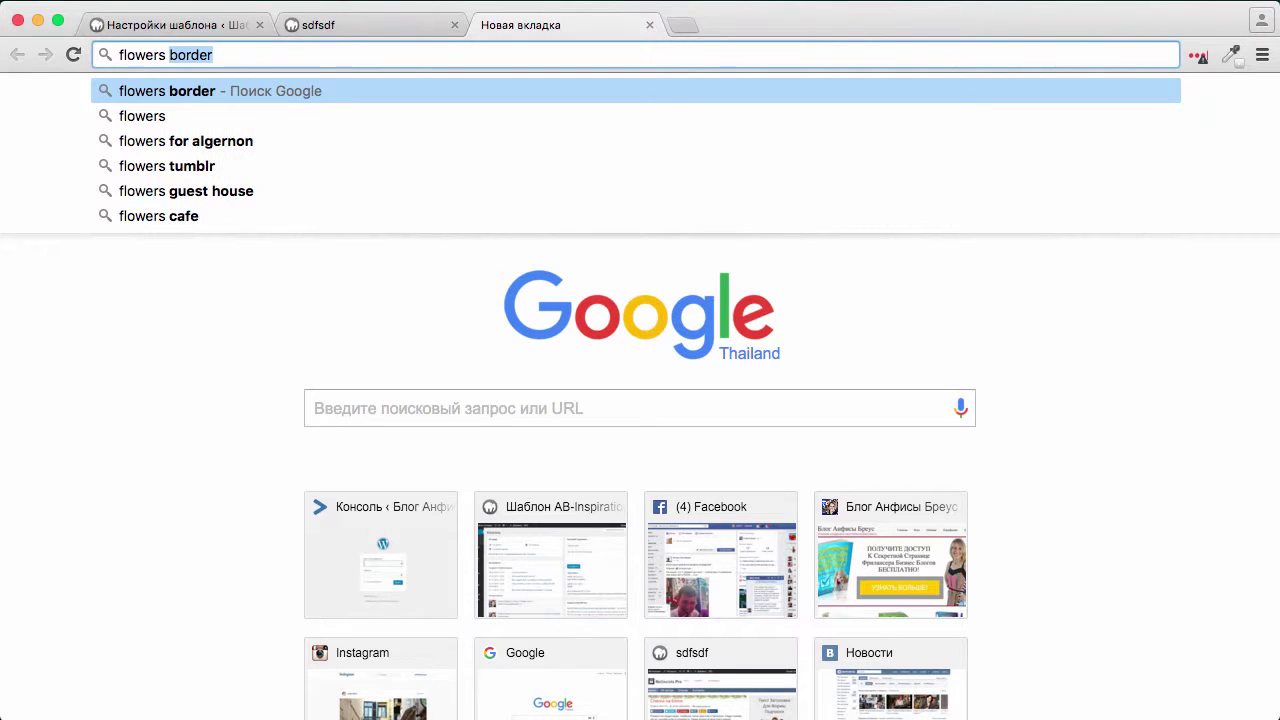
{"action": "type", "text": " pattern"}
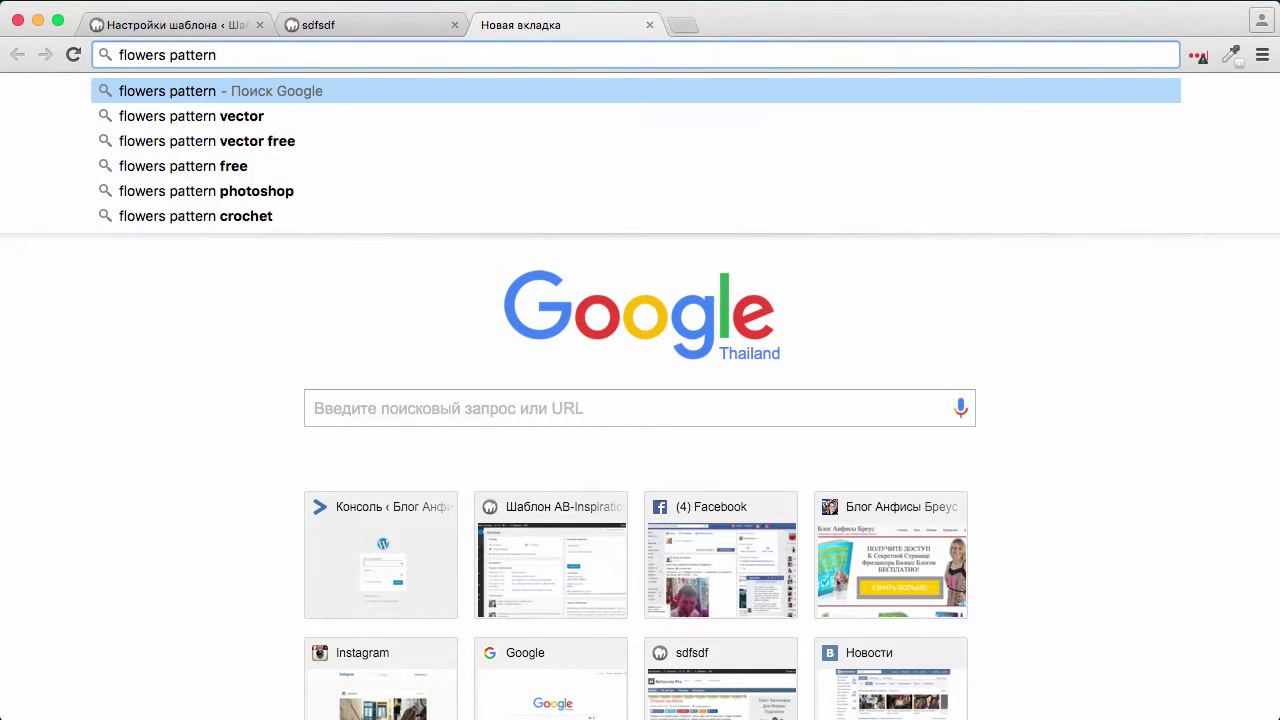
{"action": "key", "text": "Return"}
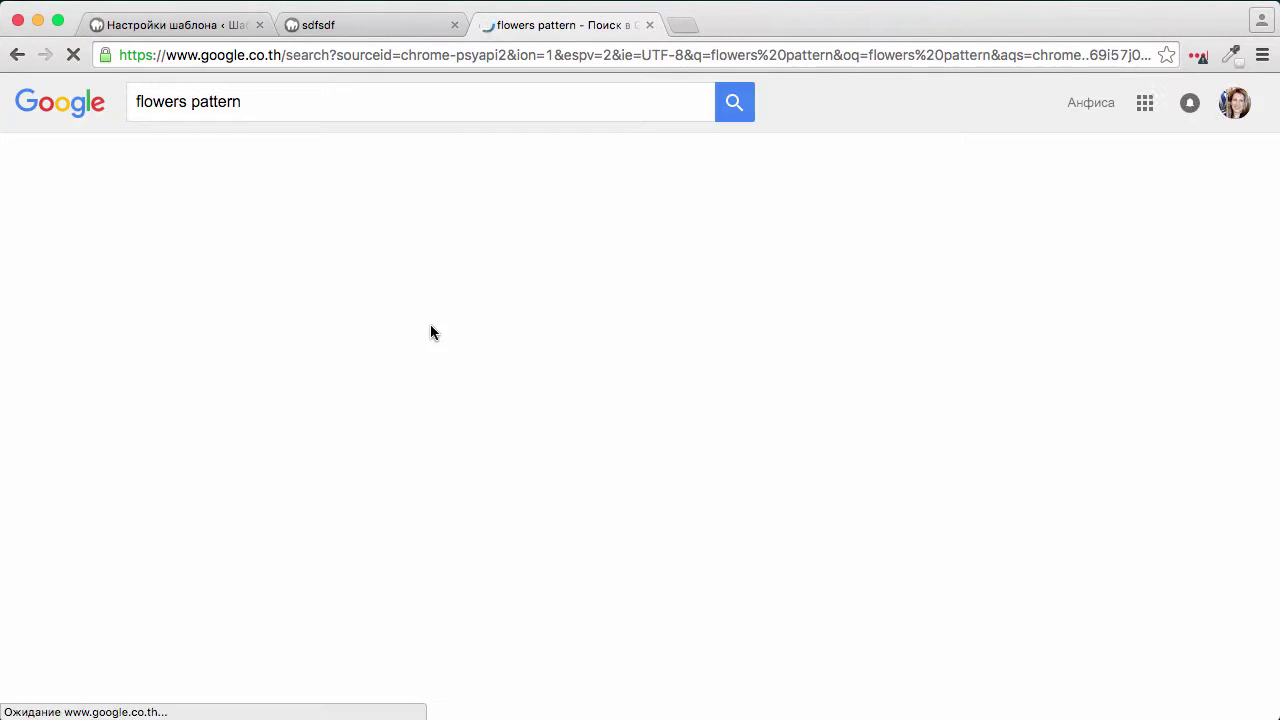
{"action": "left_click", "coordinate": [413, 333]}
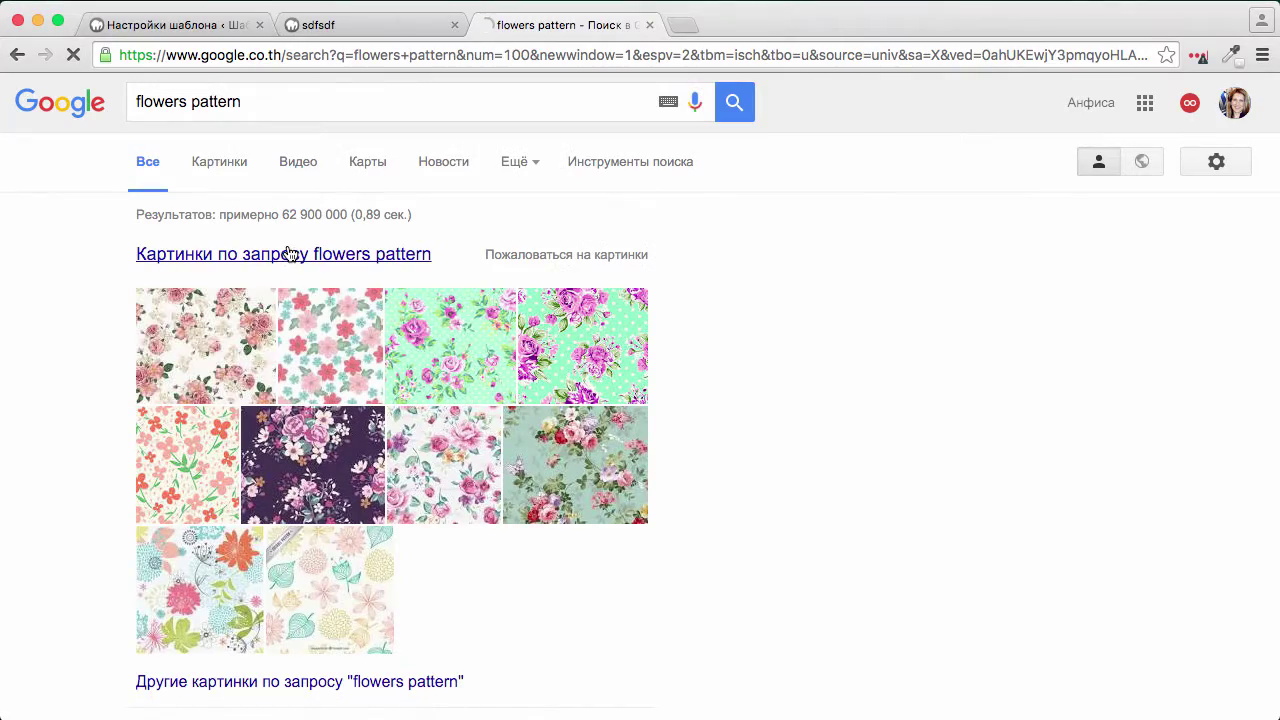
Step: Look through the flower pattern image results for seamless designs, noting the word "pattern" in the search query
{"action": "scroll", "coordinate": [562, 375], "scroll_direction": "down", "scroll_amount": 4}
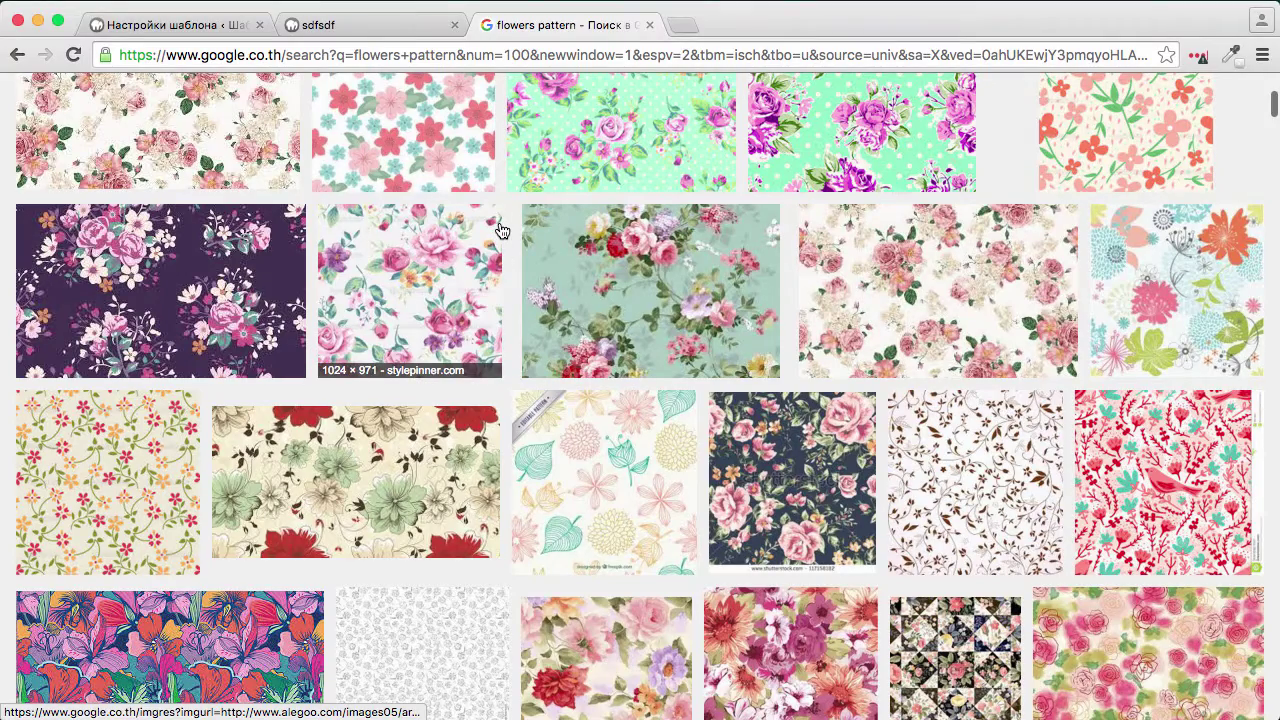
{"action": "scroll", "coordinate": [501, 231], "scroll_direction": "down", "scroll_amount": 2}
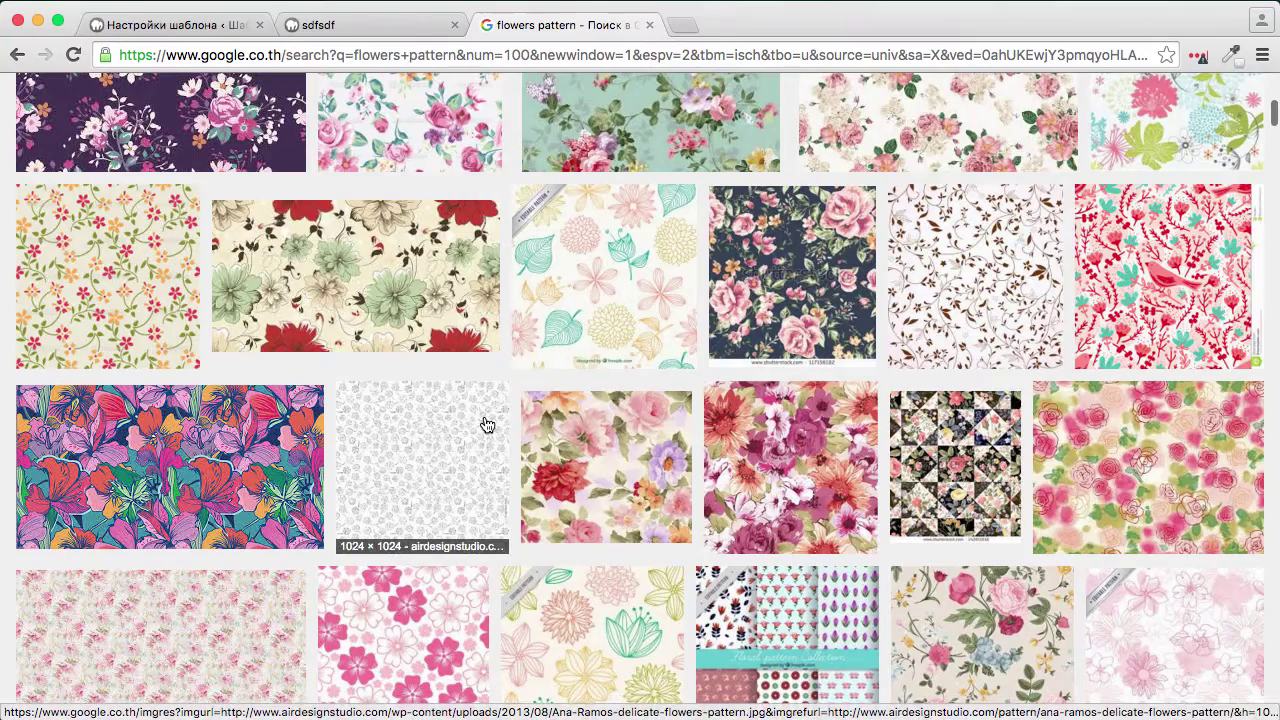
{"action": "scroll", "coordinate": [486, 424], "scroll_direction": "up", "scroll_amount": 5}
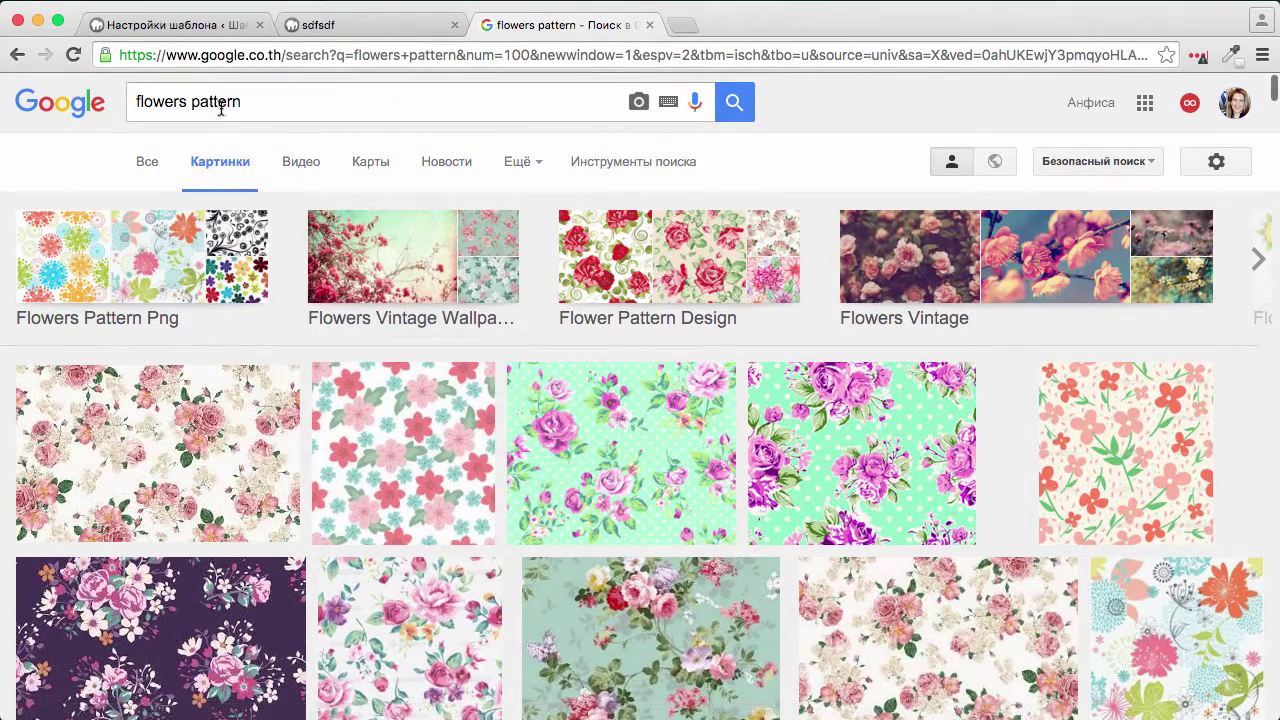
{"action": "left_click", "coordinate": [135, 102]}
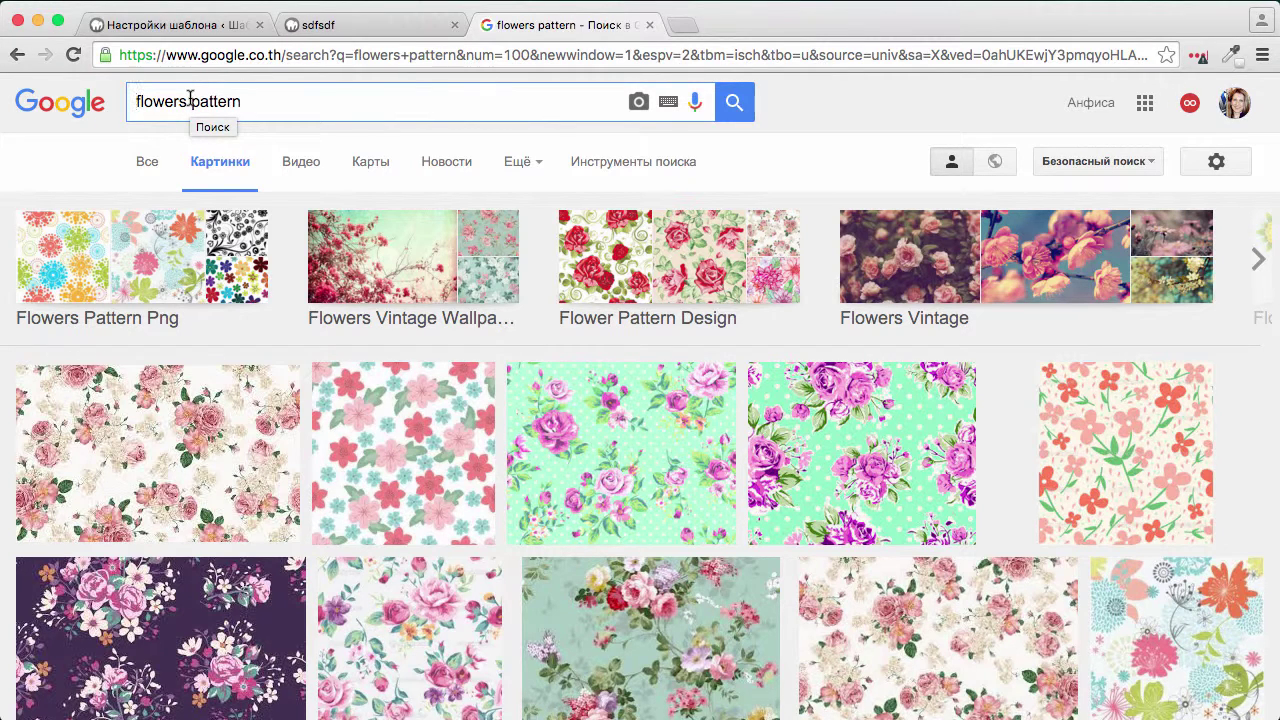
{"action": "double_click", "coordinate": [212, 102]}
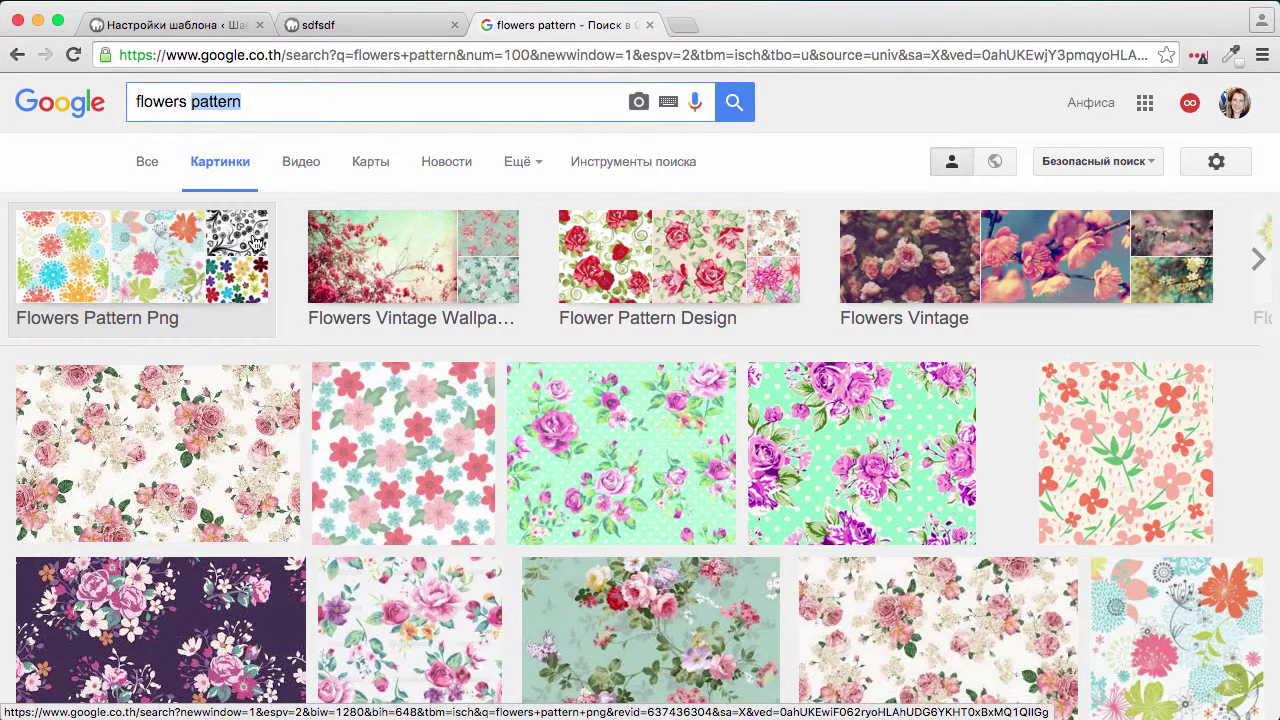
{"action": "double_click", "coordinate": [216, 104]}
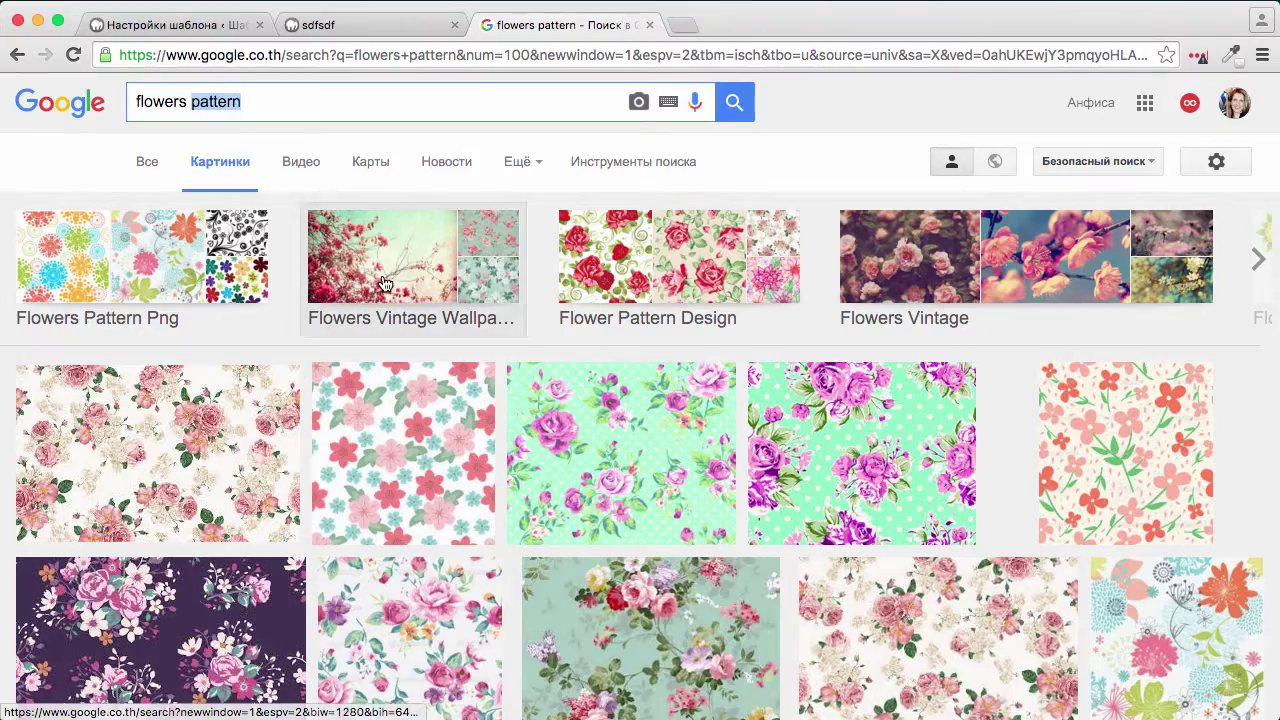
{"action": "scroll", "coordinate": [383, 284], "scroll_direction": "down", "scroll_amount": 5}
{"action": "scroll", "coordinate": [383, 284], "scroll_direction": "down", "scroll_amount": 5}
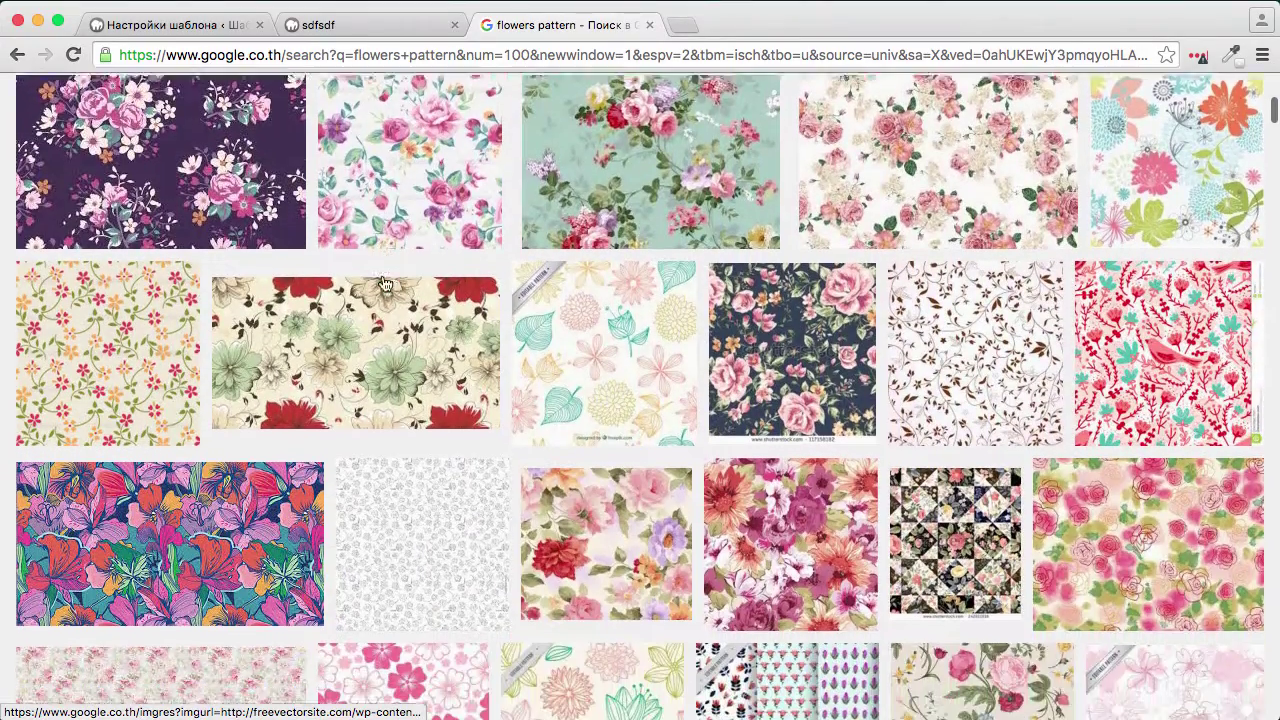
Step: Open the pink flower pattern from stylepinner.com in the image results and save it as images.jpeg in the Загрузки folder
{"action": "scroll", "coordinate": [383, 284], "scroll_direction": "down", "scroll_amount": 10}
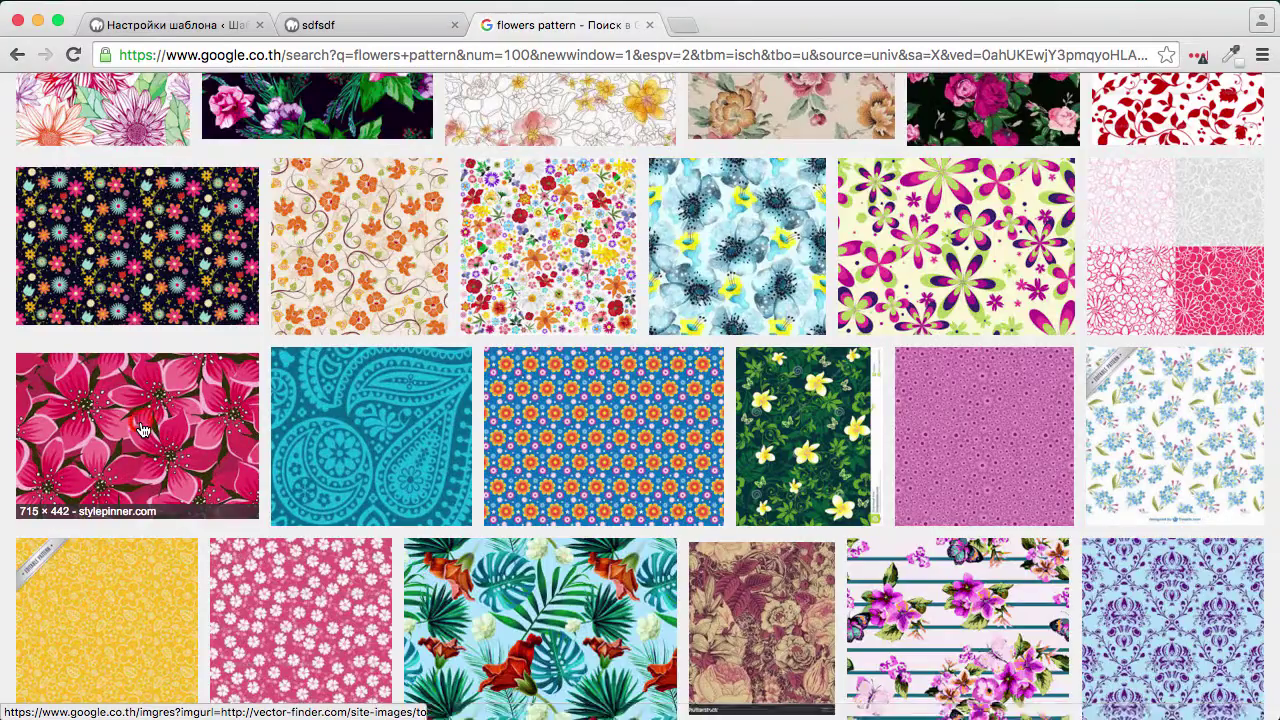
{"action": "left_click", "coordinate": [141, 429]}
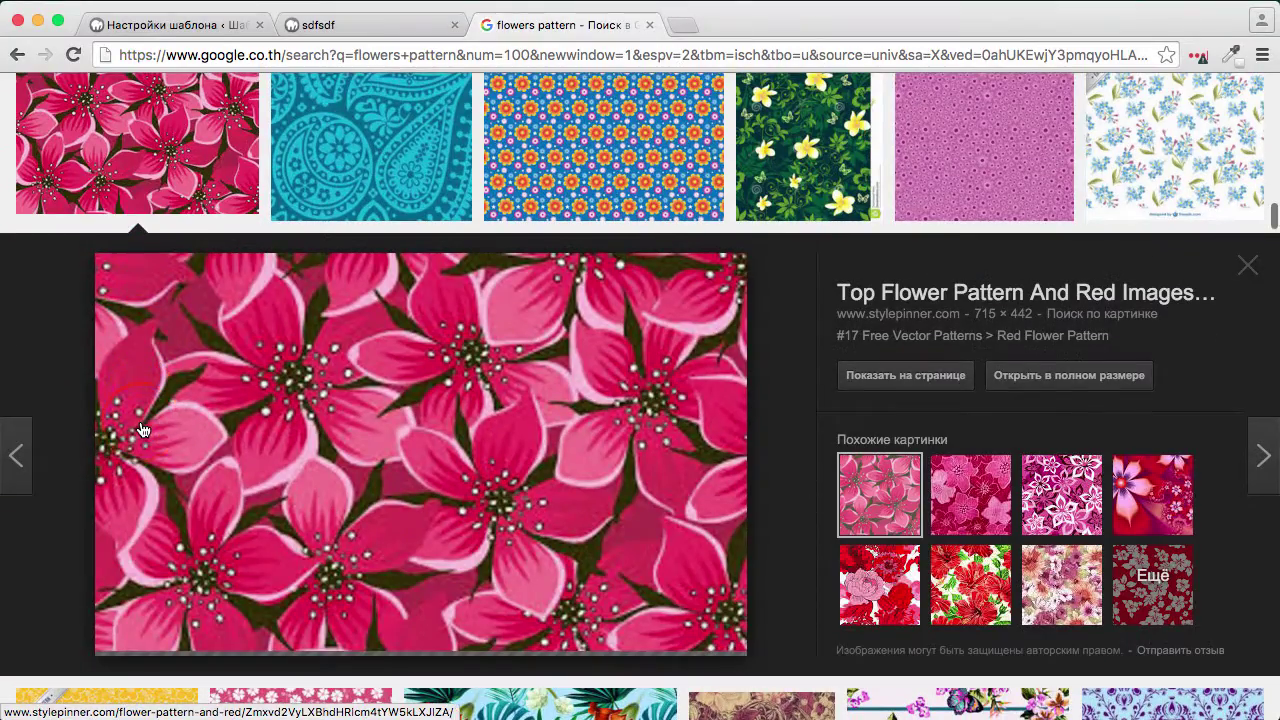
{"action": "right_click", "coordinate": [530, 418]}
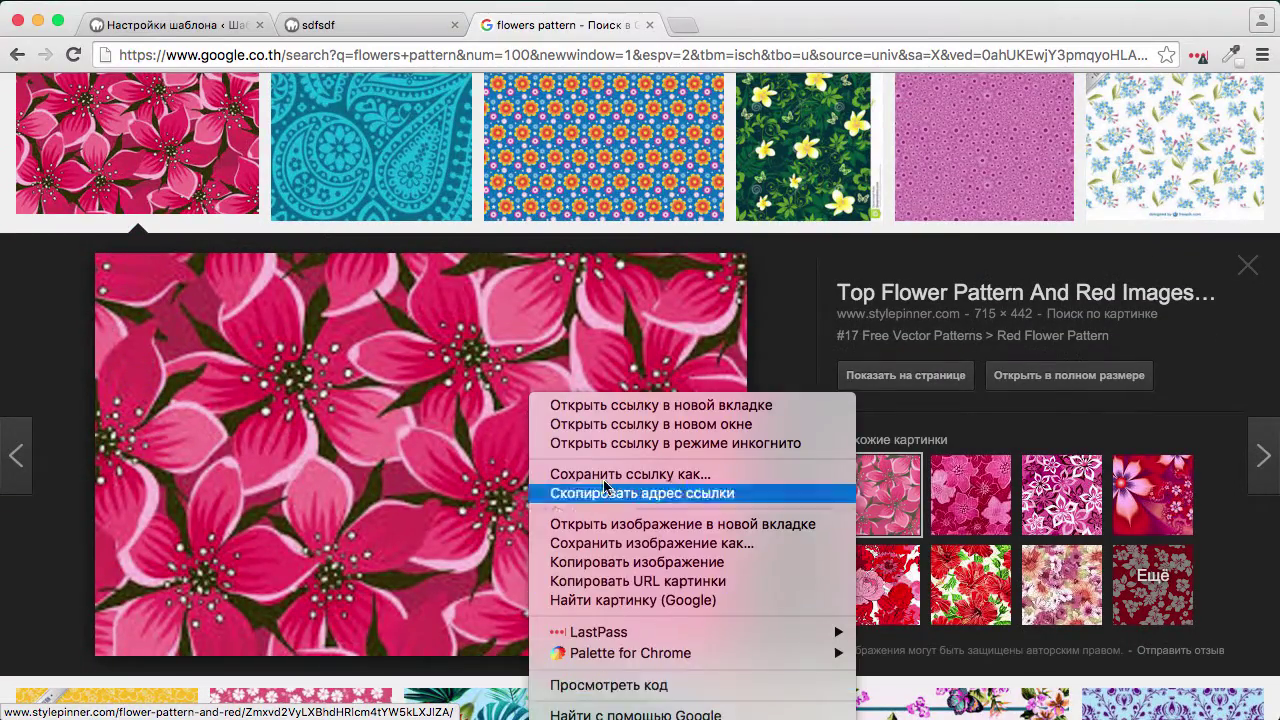
{"action": "left_click", "coordinate": [612, 542]}
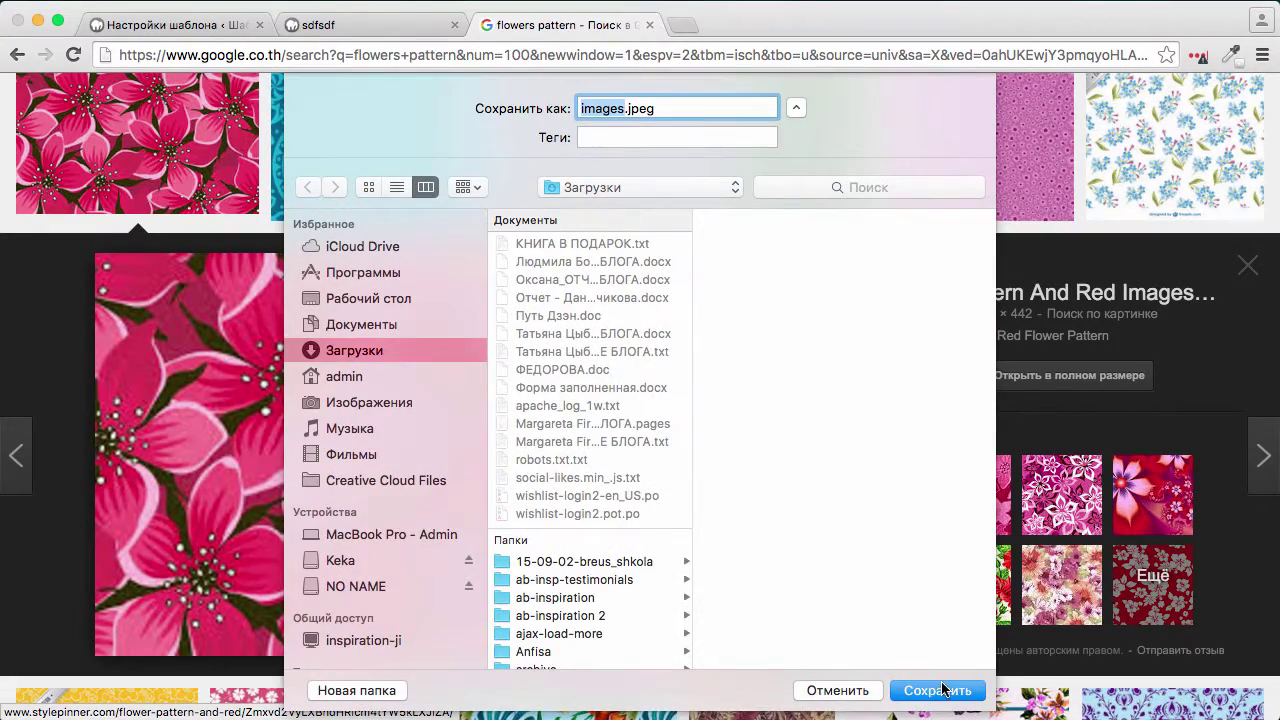
{"action": "left_click", "coordinate": [940, 690]}
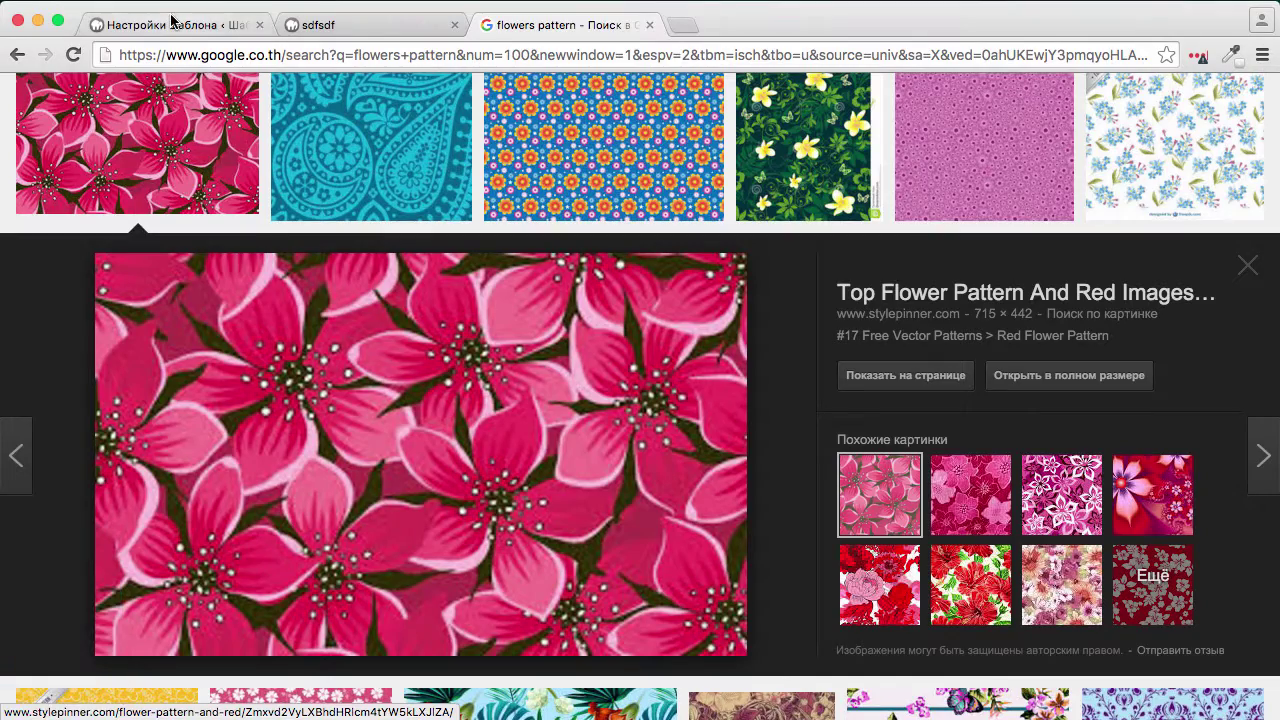
Step: Return to the template's blog style settings and remove the Christmas pattern from the background around the blog
{"action": "left_click", "coordinate": [172, 20]}
{"action": "scroll", "coordinate": [492, 472], "scroll_direction": "down", "scroll_amount": 10}
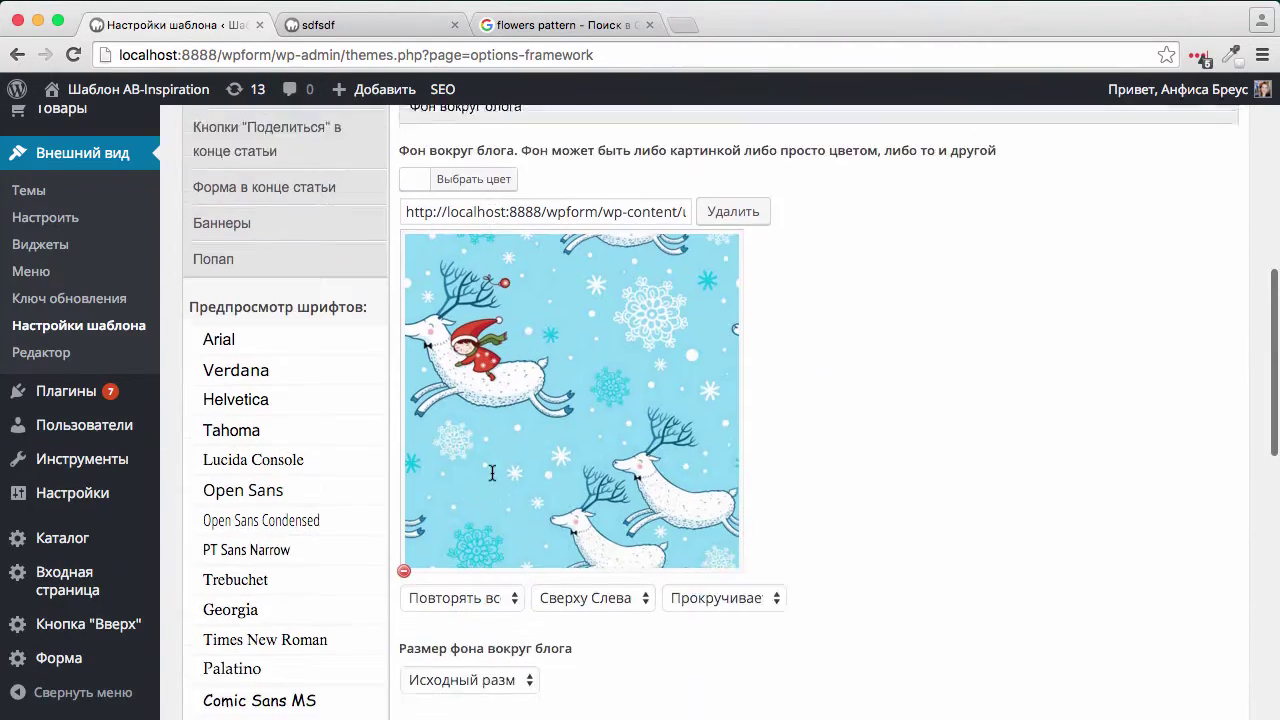
{"action": "scroll", "coordinate": [492, 472], "scroll_direction": "down", "scroll_amount": 1}
{"action": "left_click", "coordinate": [403, 512]}
{"action": "scroll", "coordinate": [597, 272], "scroll_direction": "up", "scroll_amount": 3}
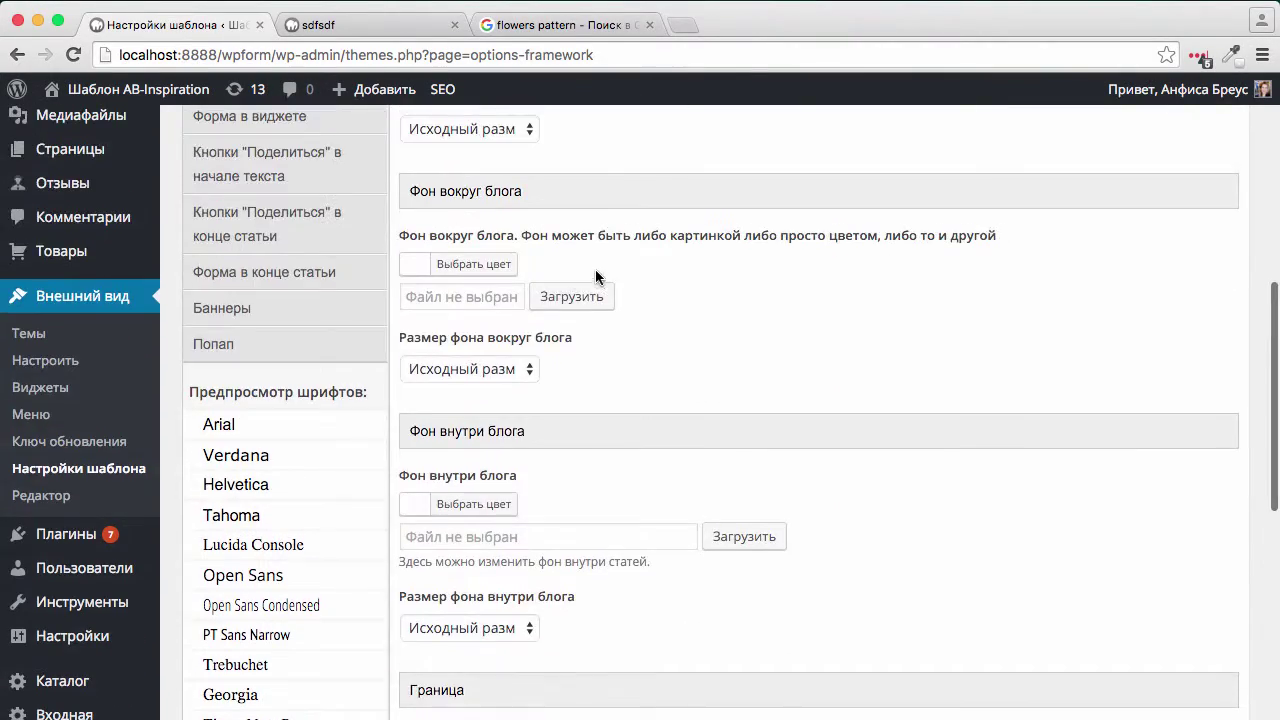
Step: Upload images.jpeg from the Загрузки folder and choose it as the background around the blog
{"action": "left_click", "coordinate": [552, 295]}
{"action": "left_click", "coordinate": [150, 174]}
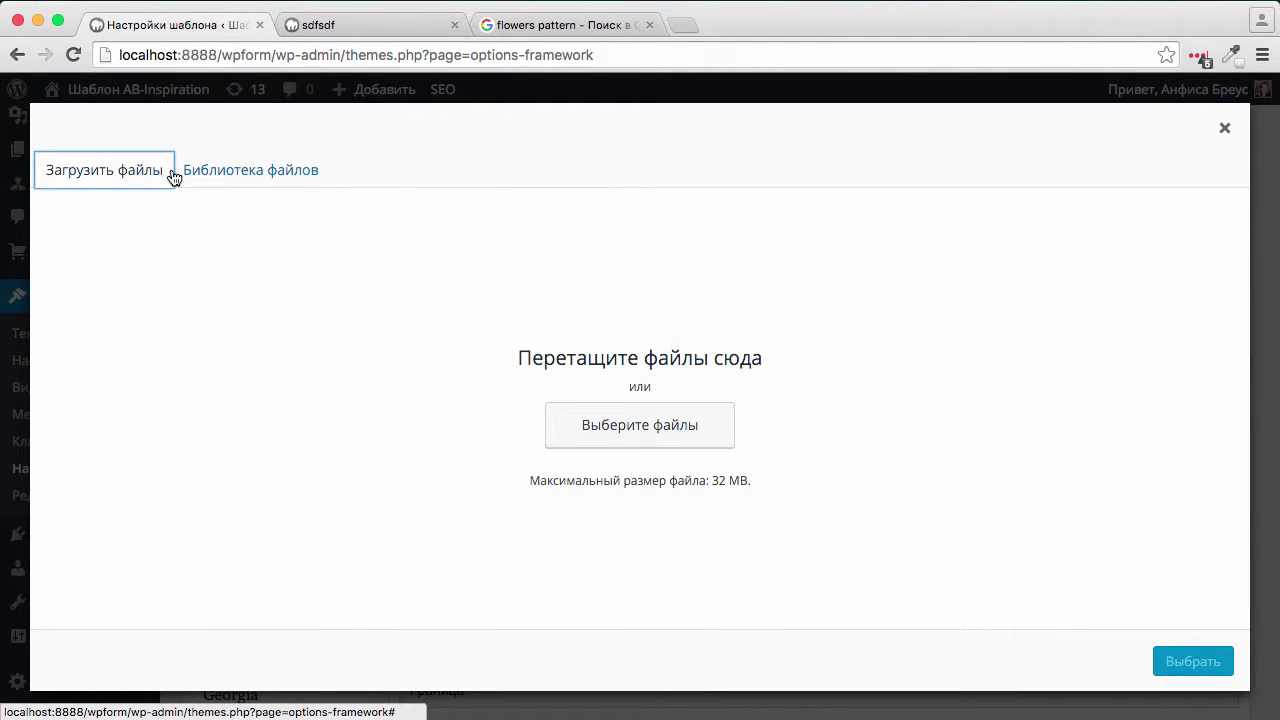
{"action": "left_click", "coordinate": [651, 423]}
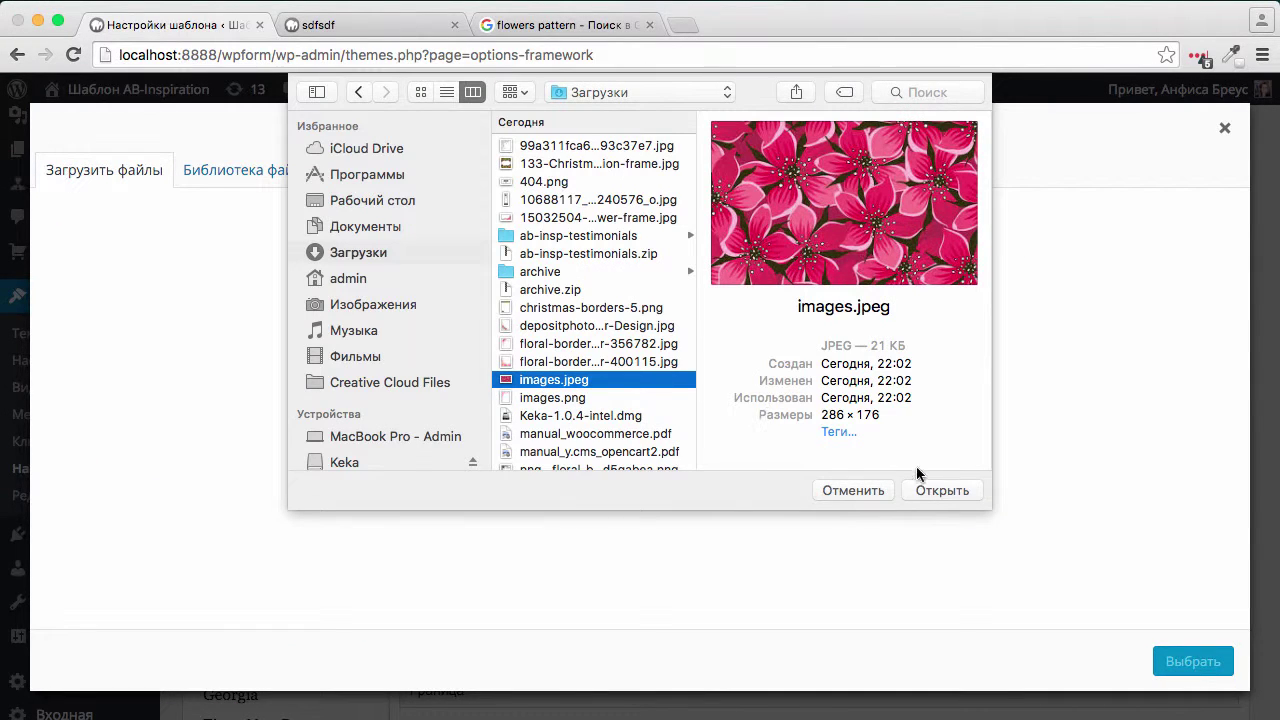
{"action": "left_click", "coordinate": [940, 492]}
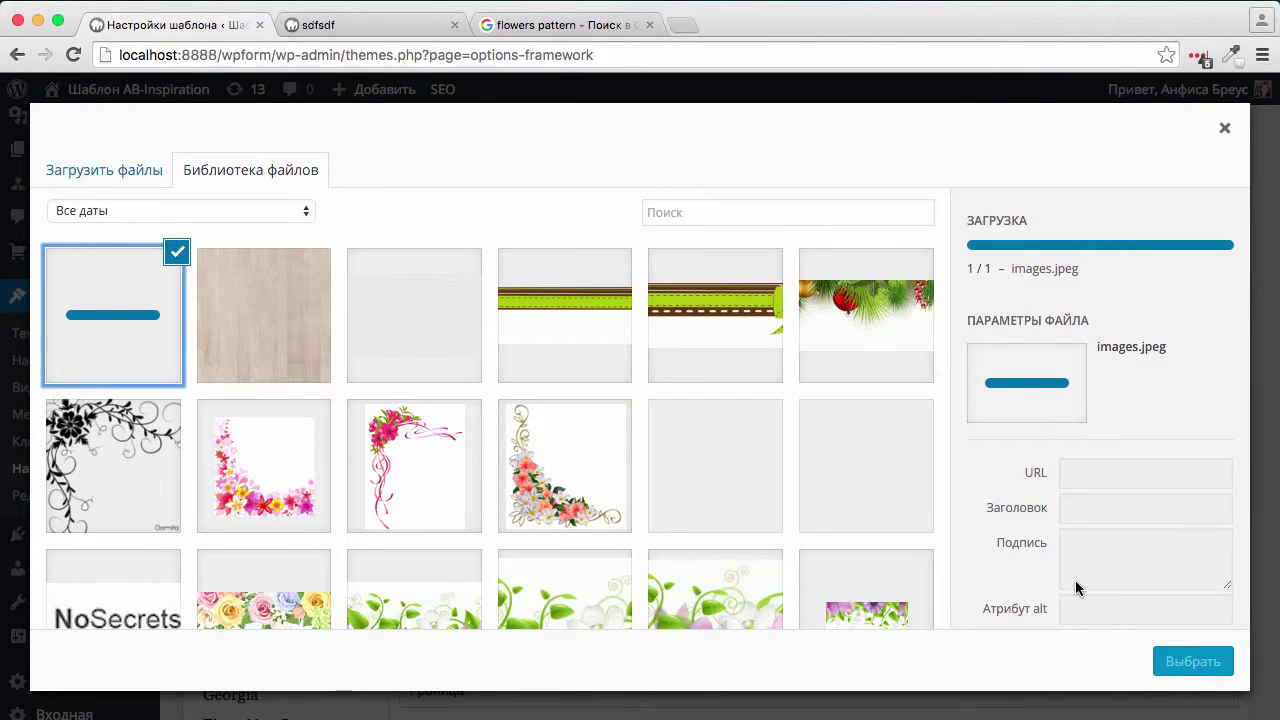
{"action": "left_click", "coordinate": [1192, 664]}
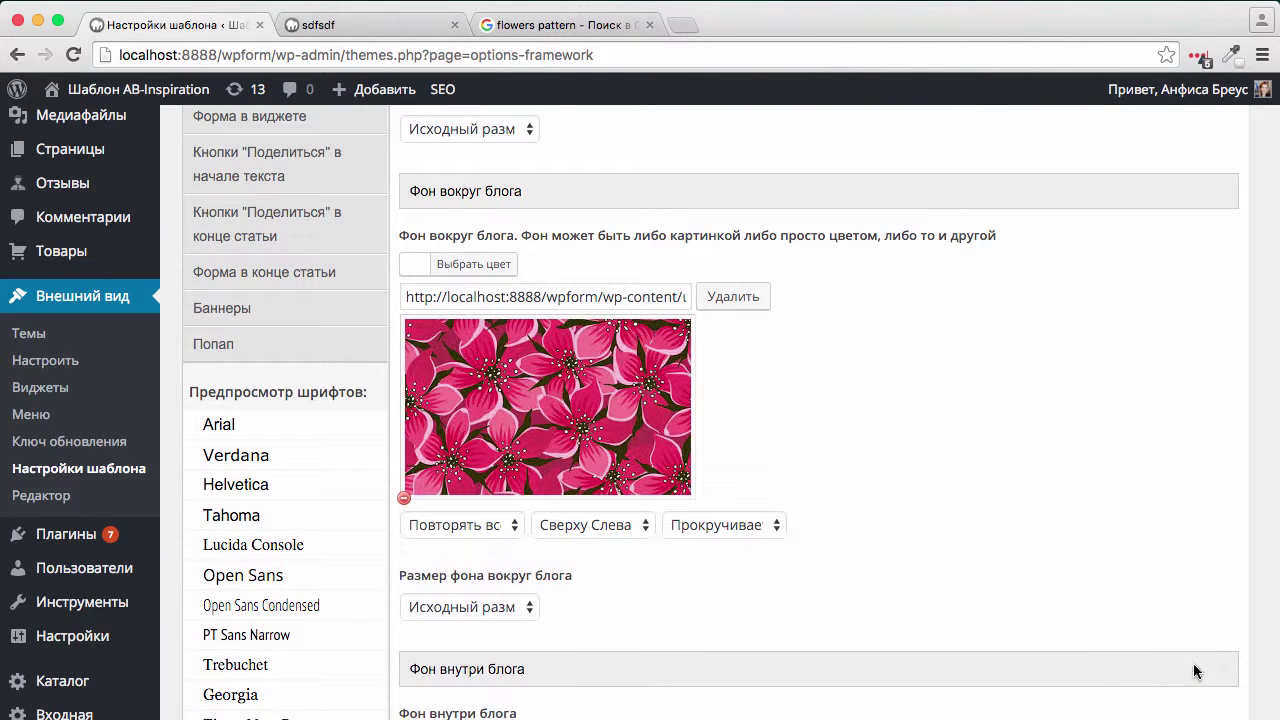
Step: Reselect the repeat-all option and the Сверху Слева position for the flower background, and save the template settings
{"action": "left_click", "coordinate": [488, 527]}
{"action": "left_click", "coordinate": [488, 525]}
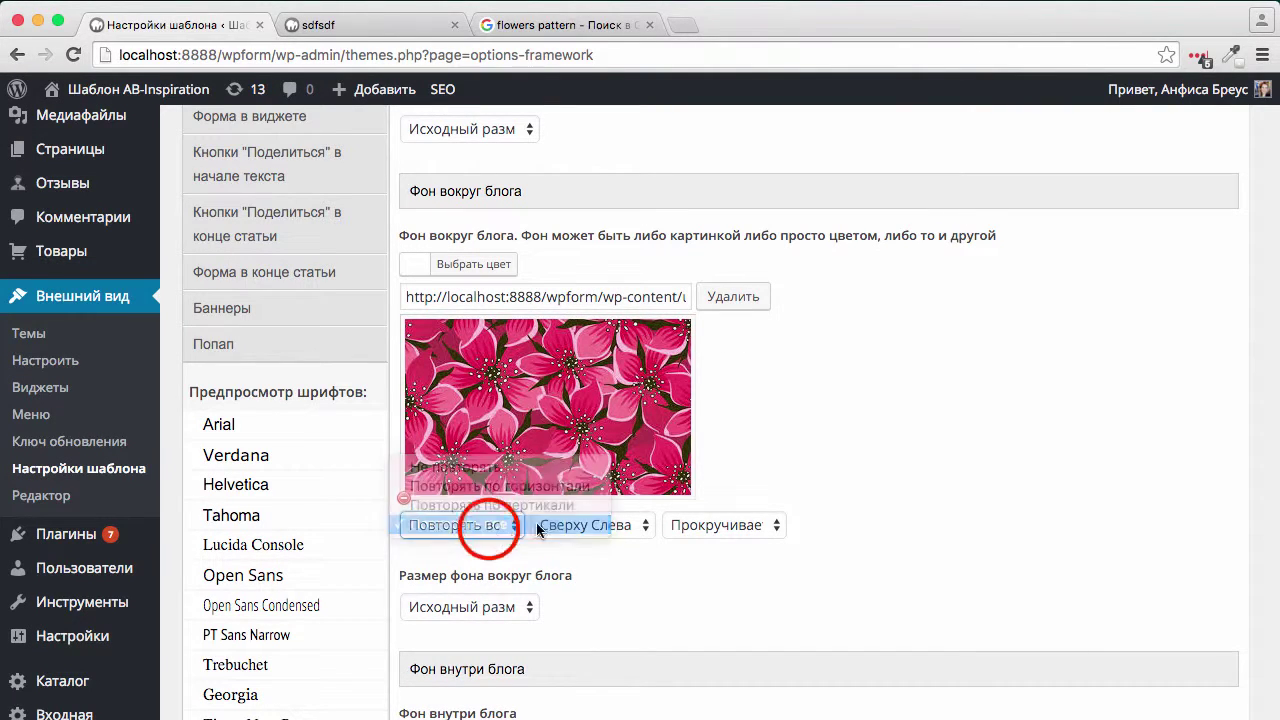
{"action": "left_click", "coordinate": [609, 525]}
{"action": "left_click", "coordinate": [609, 525]}
{"action": "scroll", "coordinate": [880, 535], "scroll_direction": "down", "scroll_amount": 15}
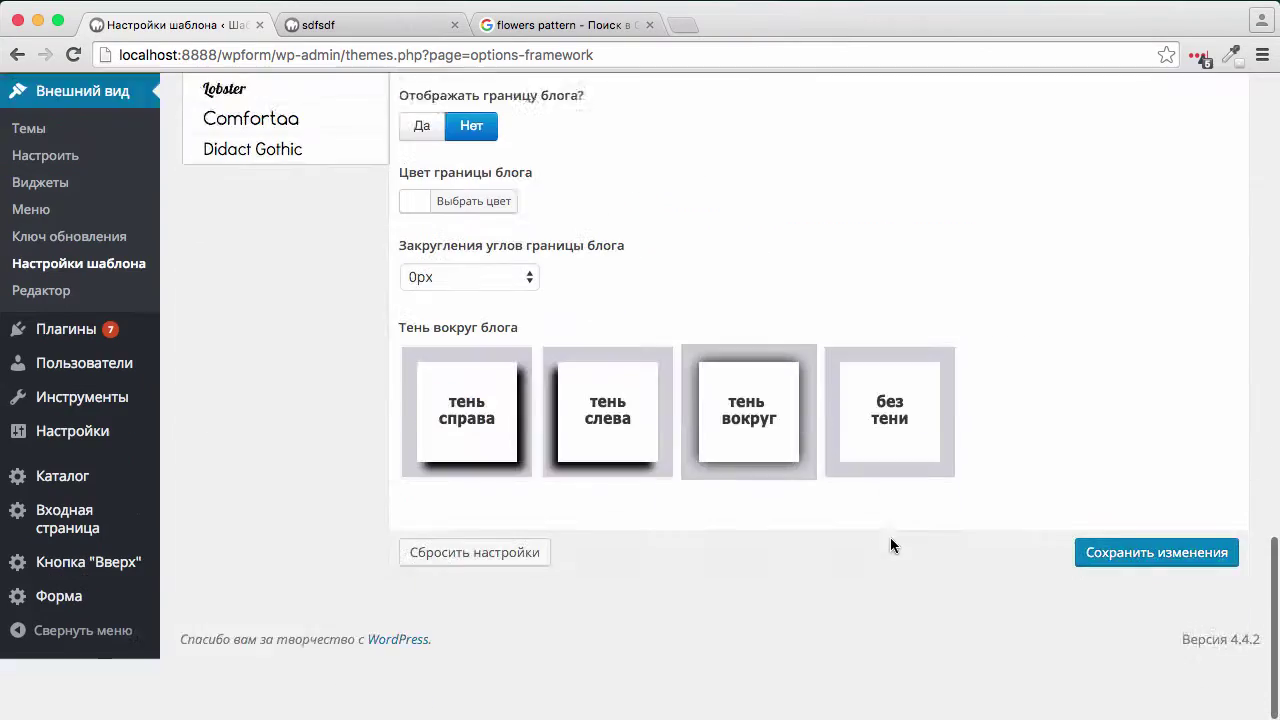
{"action": "left_click", "coordinate": [1160, 630]}
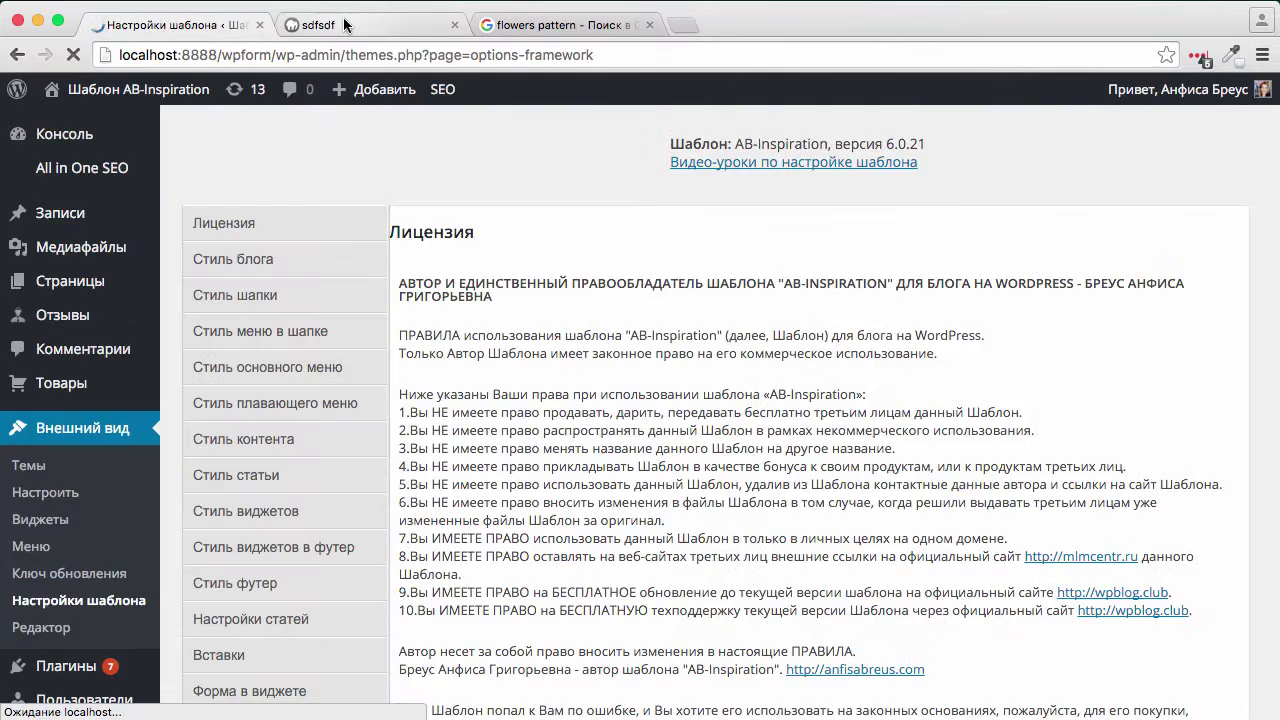
Step: Reload the blog page and check how the pink flower pattern repeats along both sides
{"action": "left_click", "coordinate": [344, 24]}
{"action": "key", "text": "super+r"}
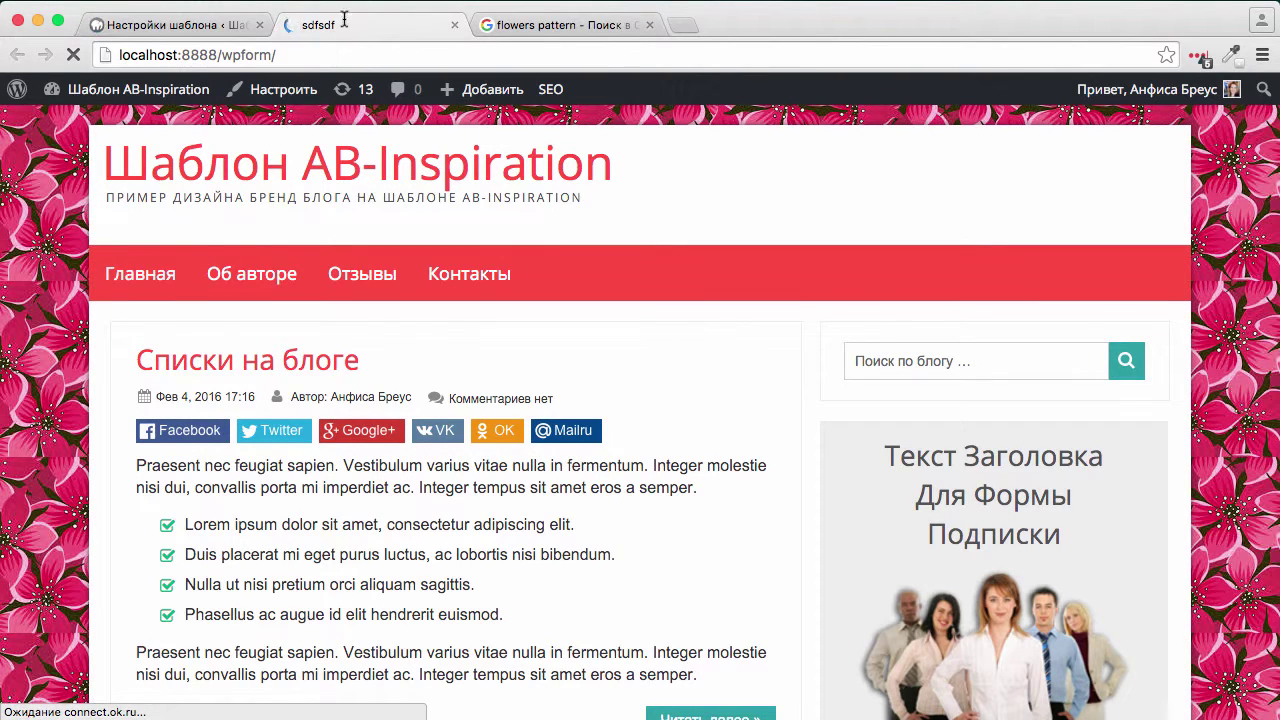
{"action": "scroll", "coordinate": [57, 368], "scroll_direction": "down", "scroll_amount": 2}
{"action": "scroll", "coordinate": [57, 373], "scroll_direction": "down", "scroll_amount": 2}
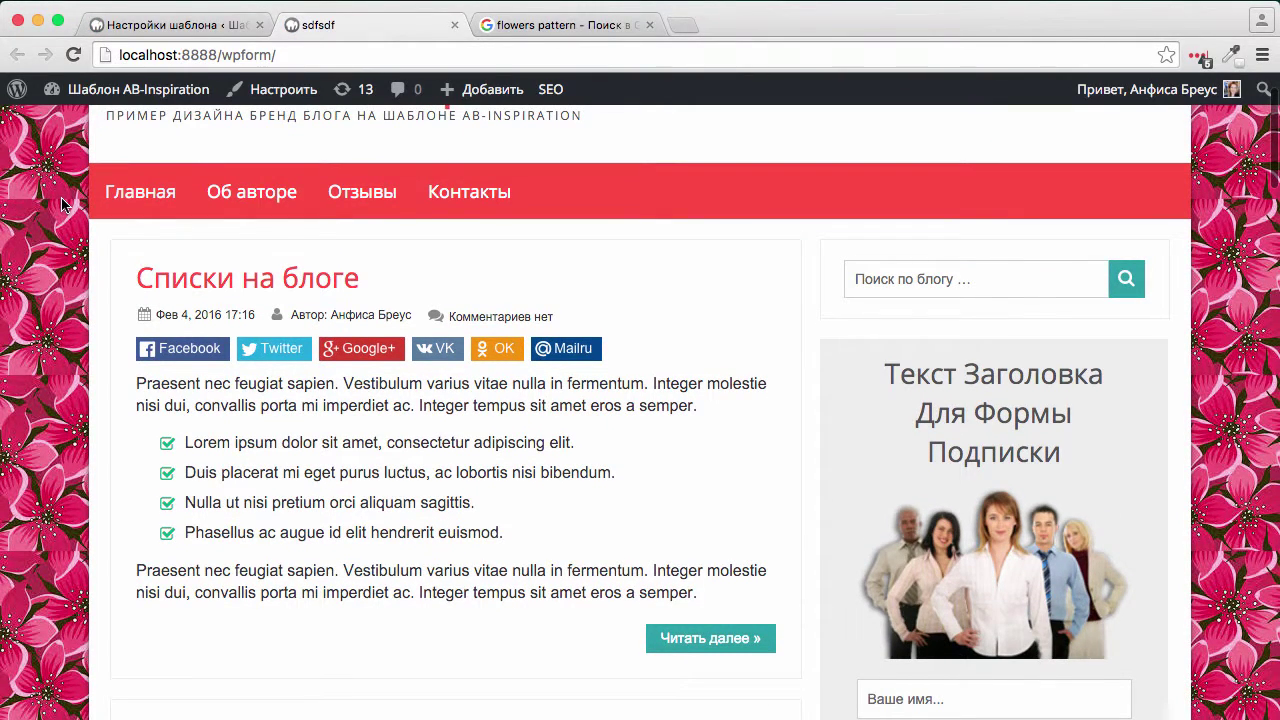
{"action": "scroll", "coordinate": [62, 204], "scroll_direction": "up", "scroll_amount": 4}
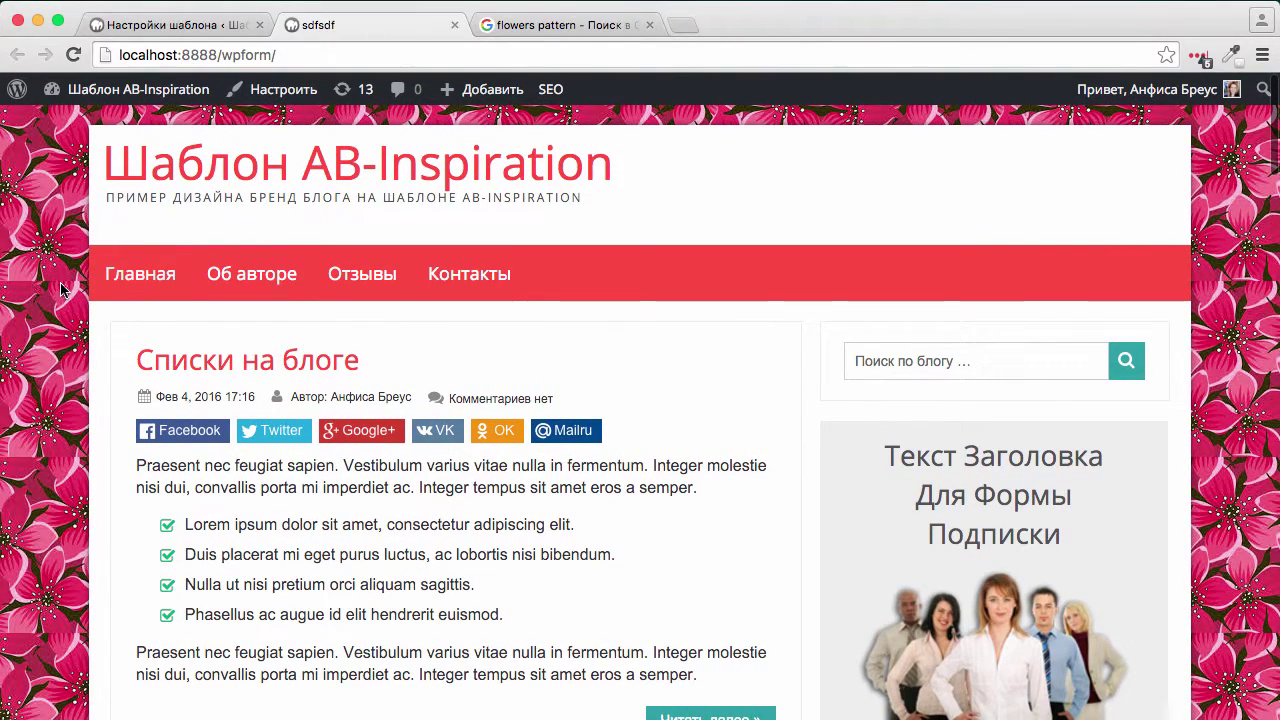
Step: Return to the Google image search and bring up image results for "pattern wallpaper vector"
{"action": "left_click", "coordinate": [537, 30]}
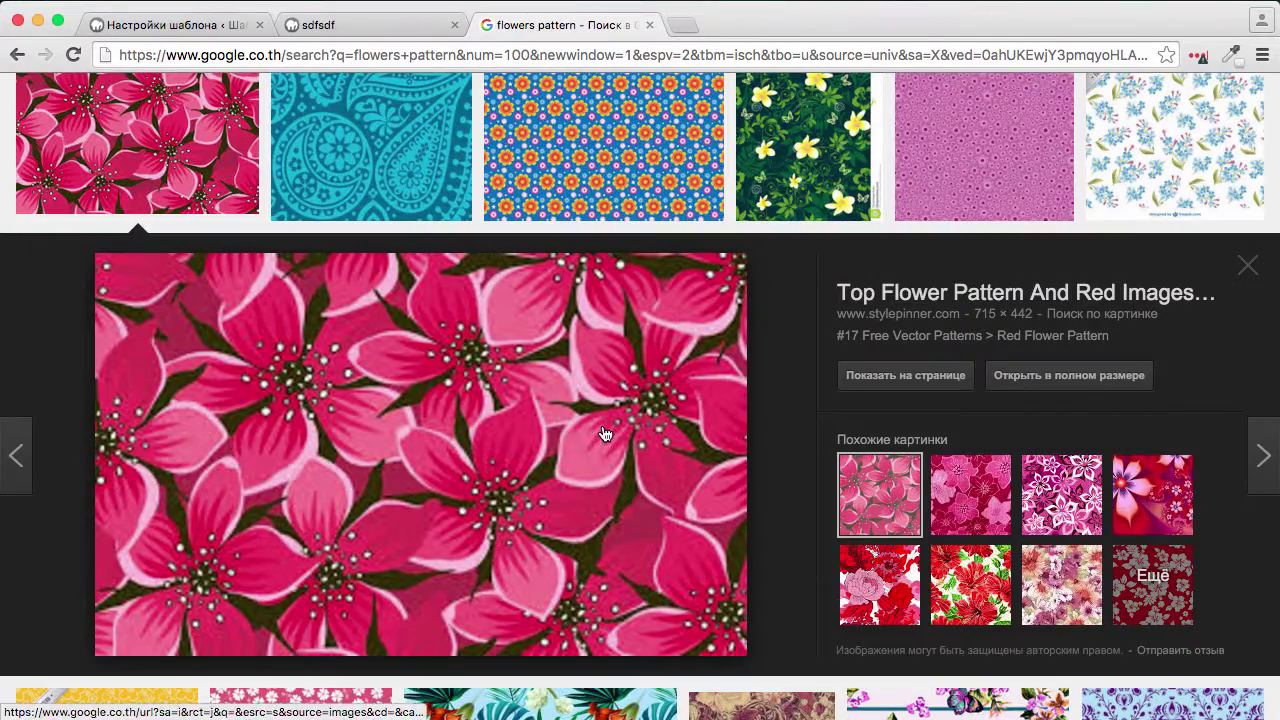
{"action": "scroll", "coordinate": [585, 277], "scroll_direction": "down", "scroll_amount": 10}
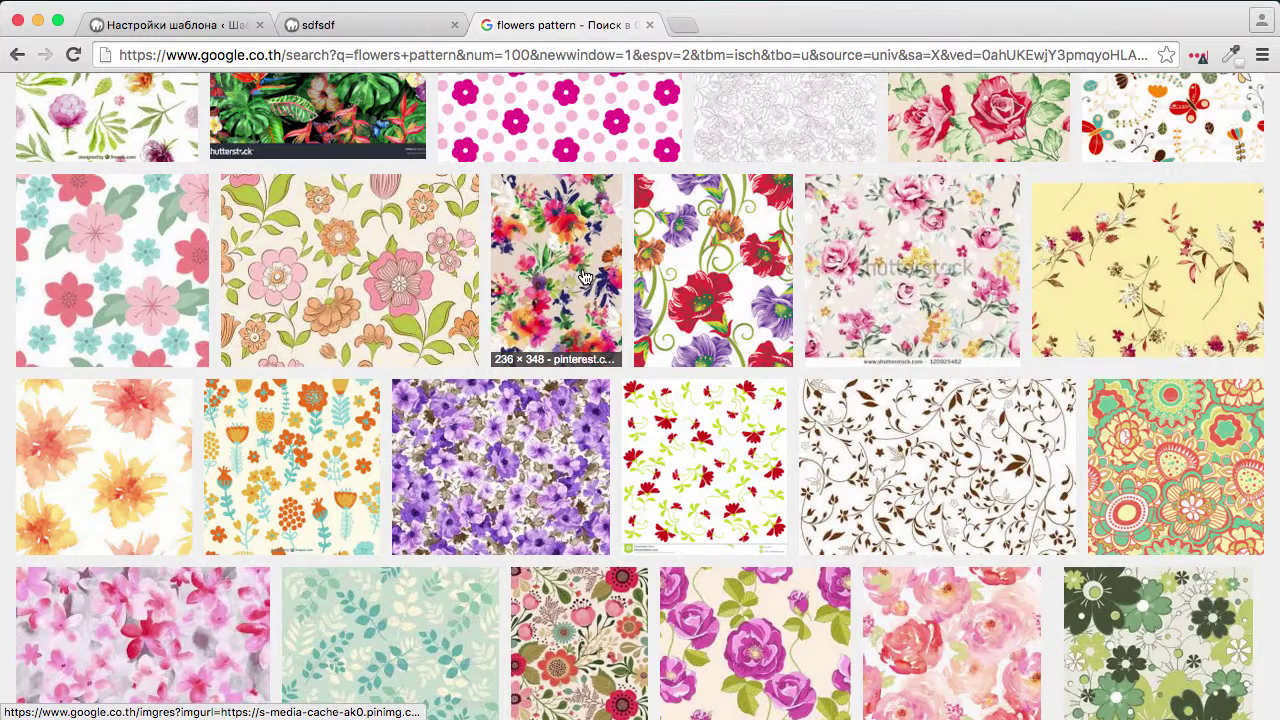
{"action": "left_click", "coordinate": [922, 297]}
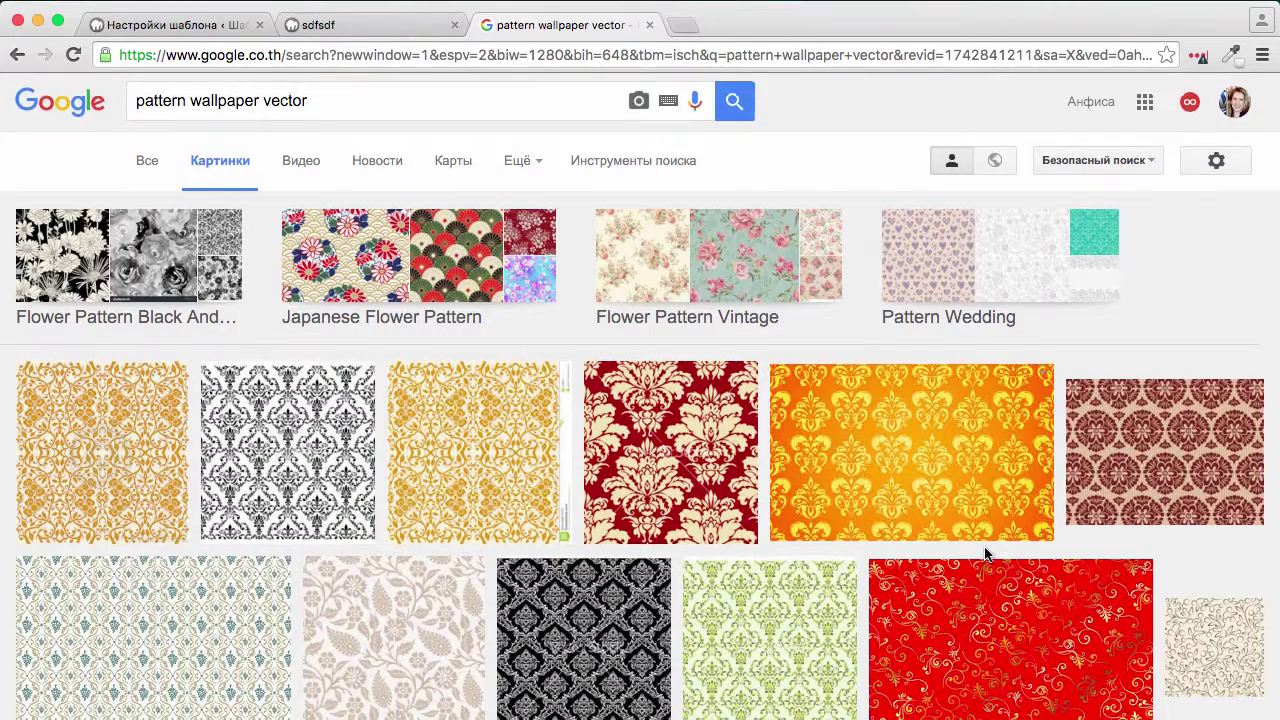
Step: Find the beige seamless flower wallpaper from 123rf.com in the image results and save it to the Загрузки folder
{"action": "scroll", "coordinate": [986, 552], "scroll_direction": "down", "scroll_amount": 1}
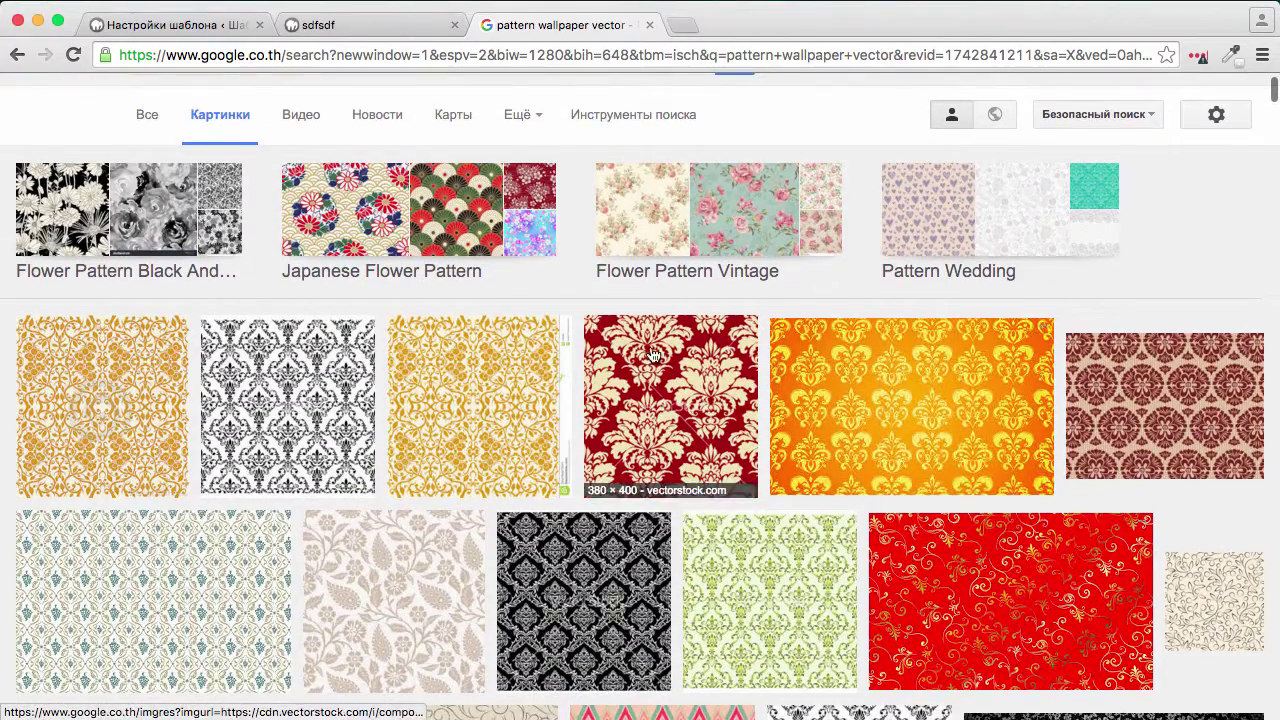
{"action": "scroll", "coordinate": [485, 412], "scroll_direction": "down", "scroll_amount": 3}
{"action": "scroll", "coordinate": [485, 412], "scroll_direction": "down", "scroll_amount": 1}
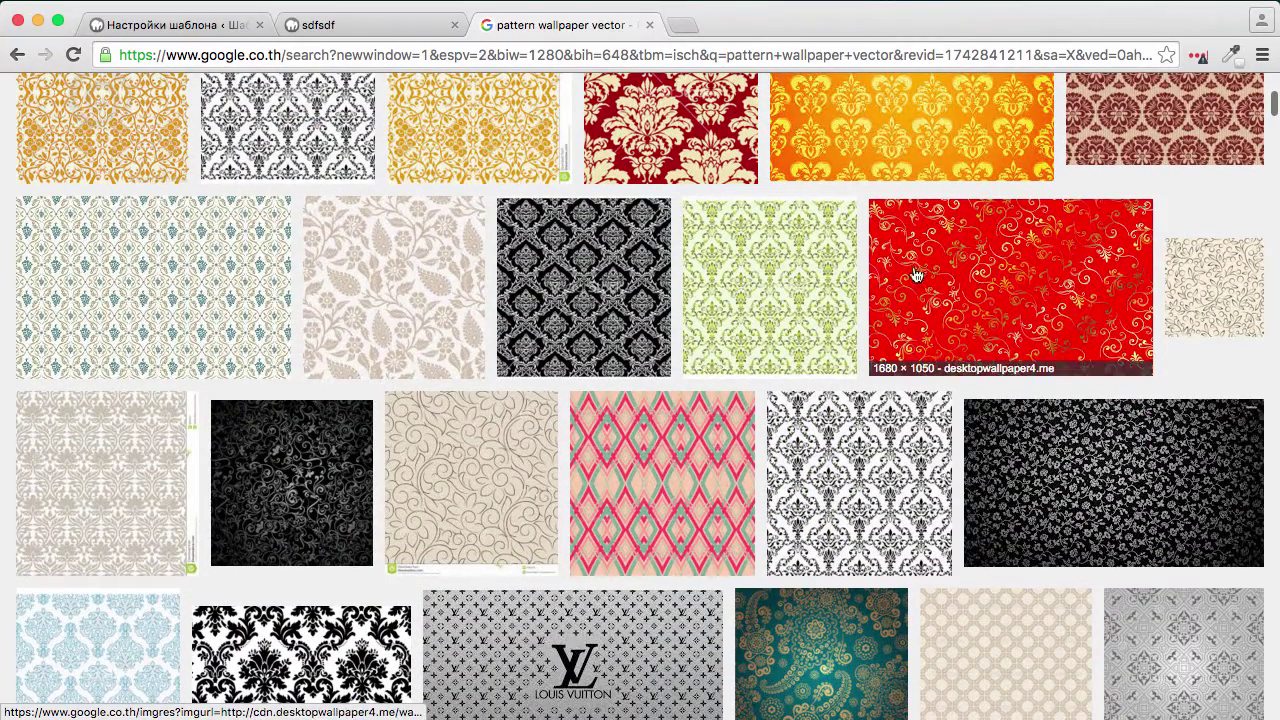
{"action": "scroll", "coordinate": [533, 270], "scroll_direction": "up", "scroll_amount": 2}
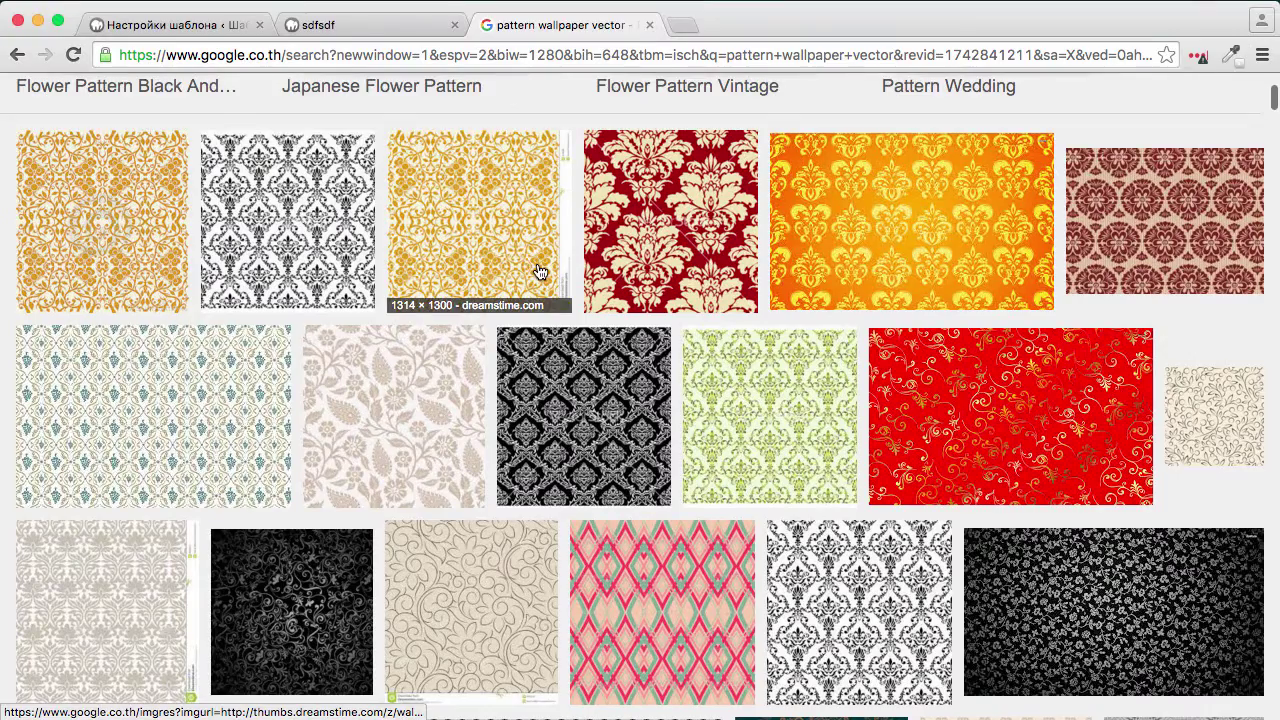
{"action": "scroll", "coordinate": [537, 271], "scroll_direction": "down", "scroll_amount": 1}
{"action": "left_click", "coordinate": [411, 317]}
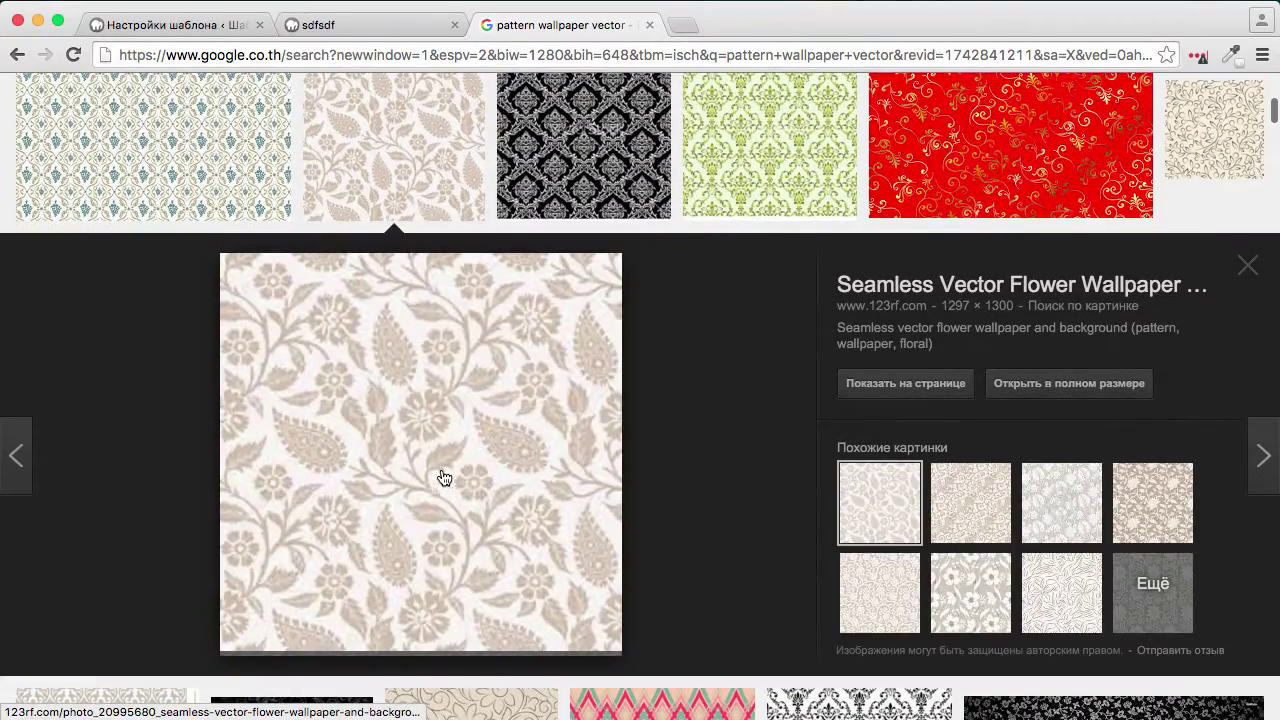
{"action": "right_click", "coordinate": [443, 477]}
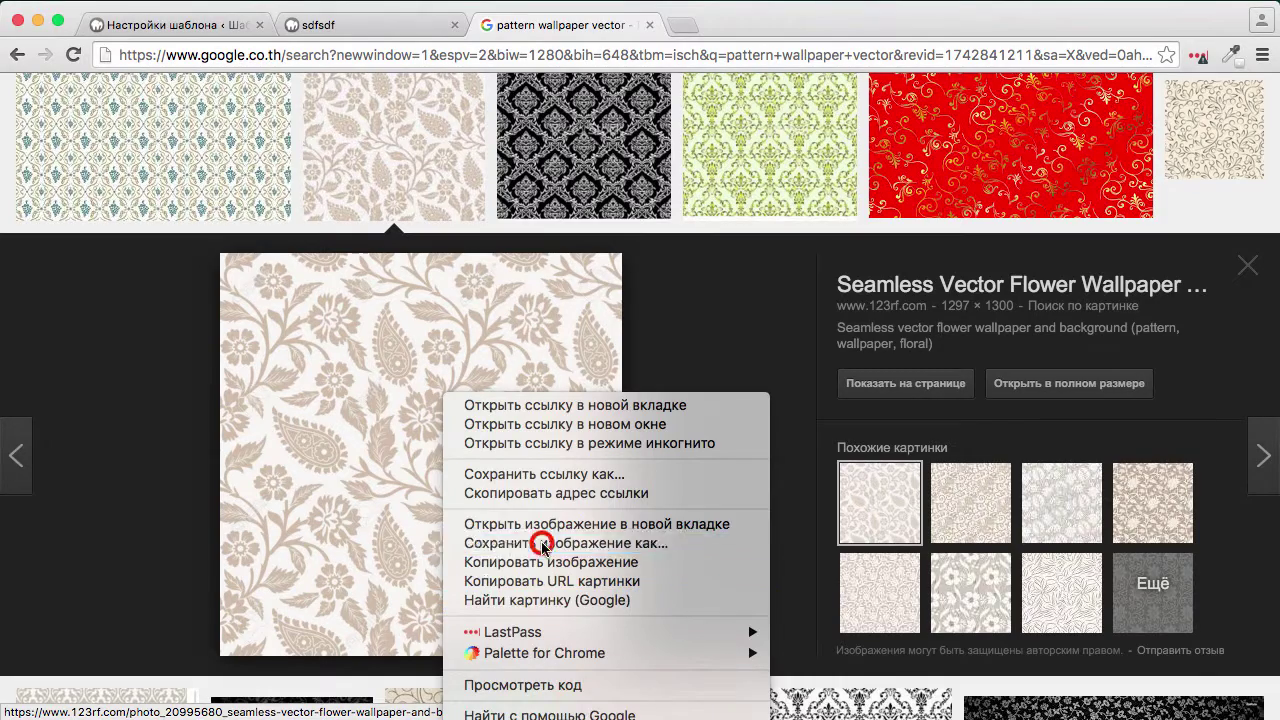
{"action": "left_click", "coordinate": [463, 540]}
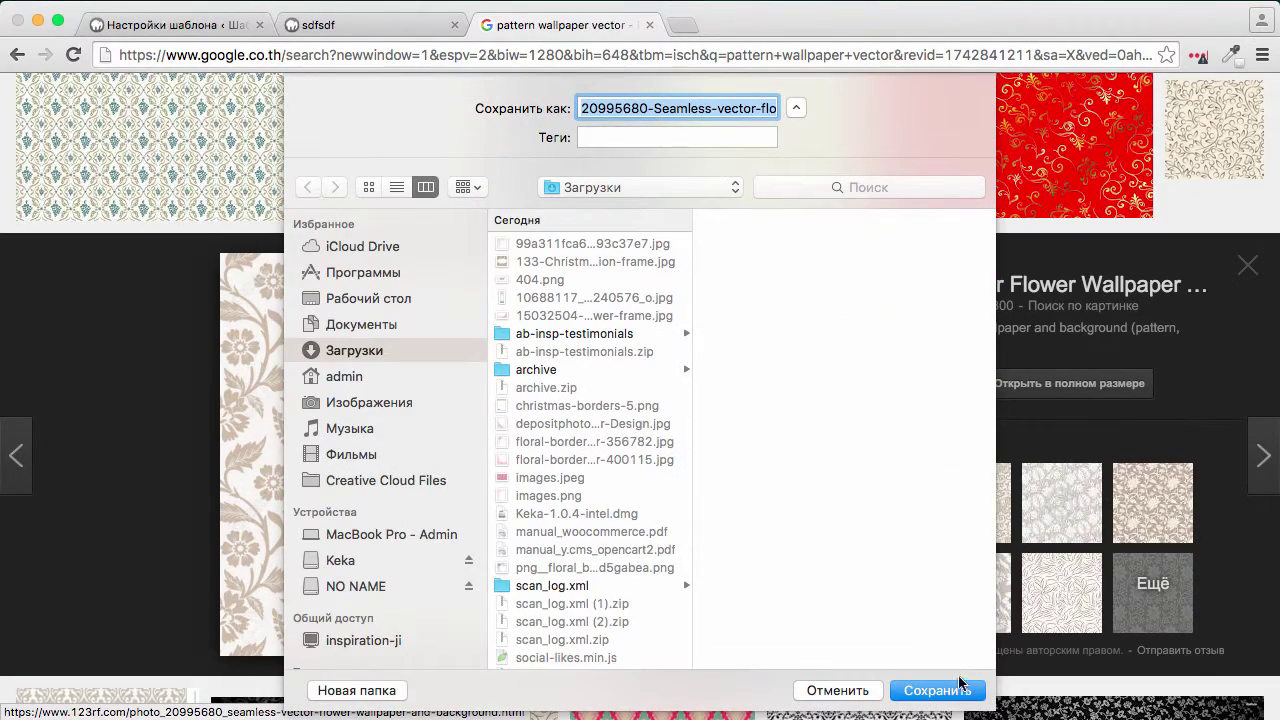
{"action": "left_click", "coordinate": [940, 690]}
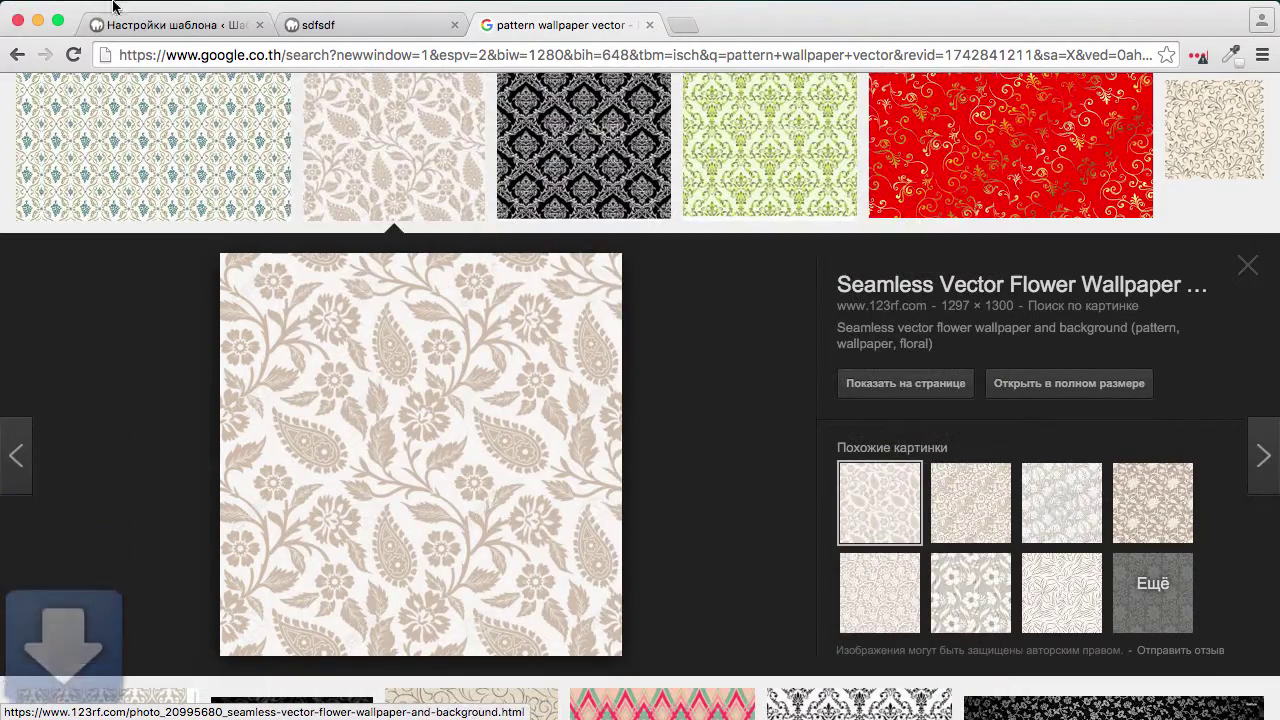
Step: Return to the template settings and remove the pink flower image from the background around the blog
{"action": "left_click", "coordinate": [163, 36]}
{"action": "scroll", "coordinate": [590, 612], "scroll_direction": "down", "scroll_amount": 5}
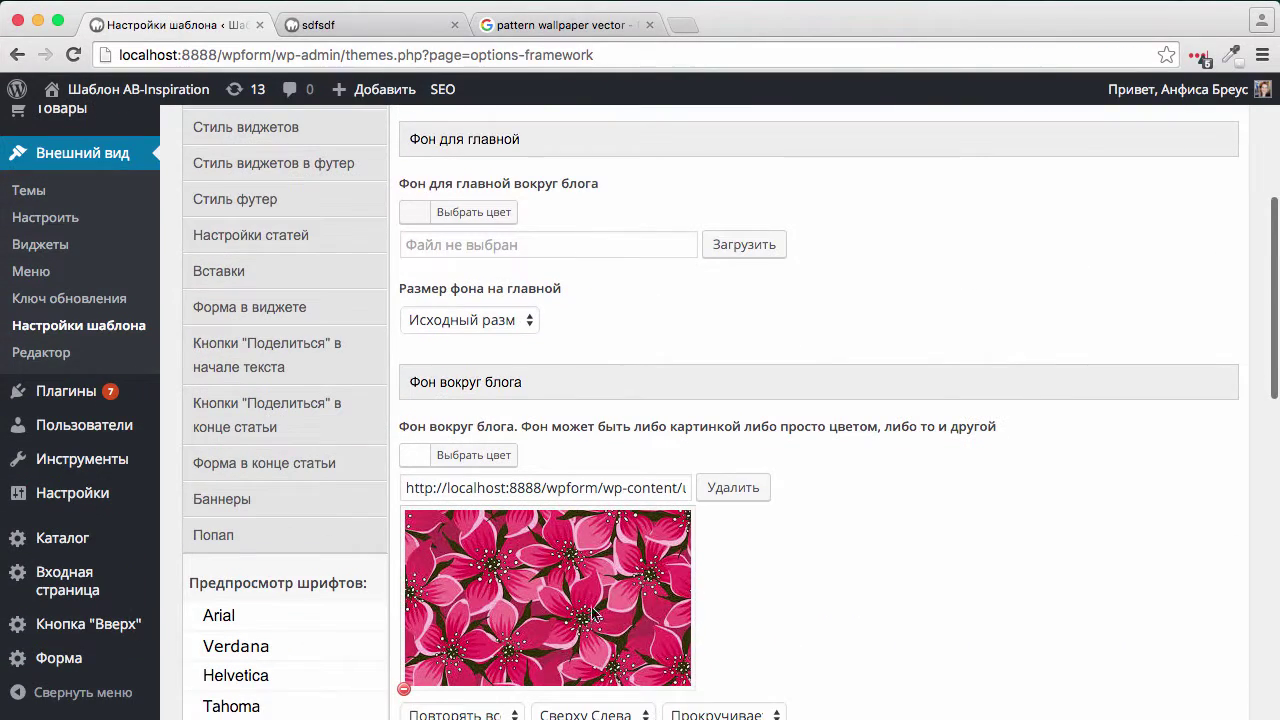
{"action": "scroll", "coordinate": [579, 616], "scroll_direction": "down", "scroll_amount": 2}
{"action": "left_click", "coordinate": [404, 540]}
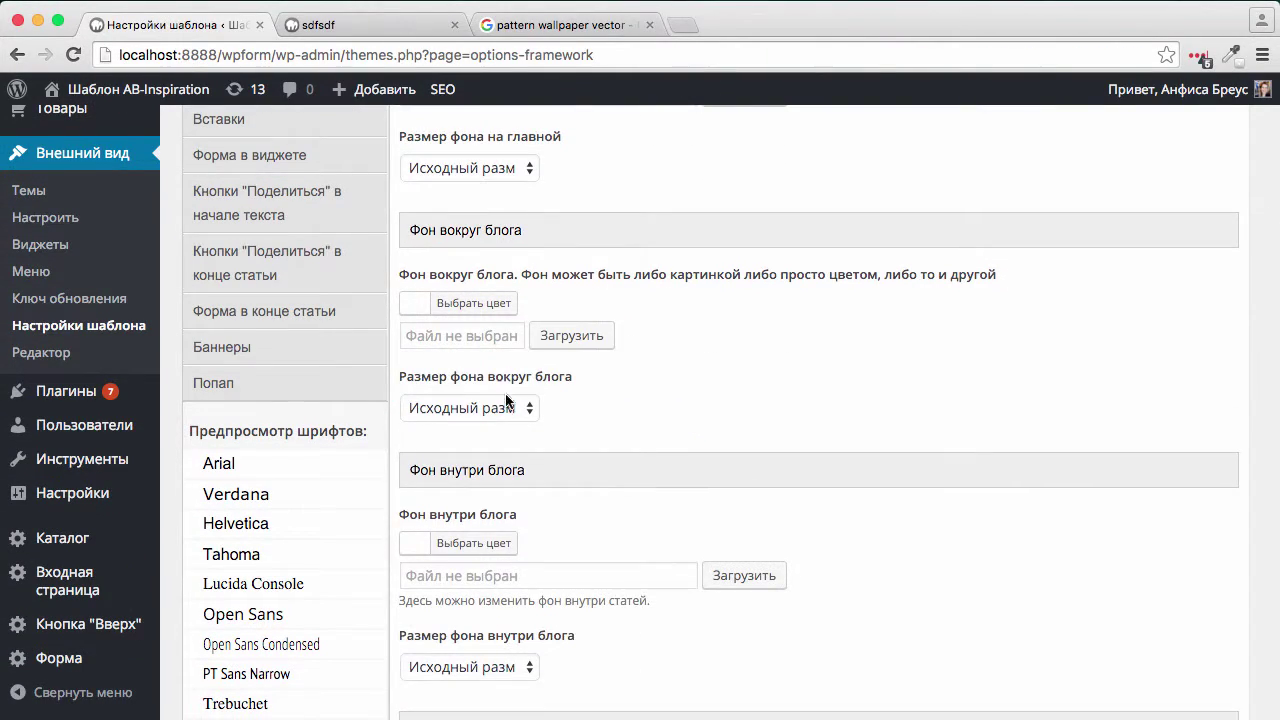
Step: Upload the 20995680 Seamless-vector-flower-wallpaper JPEG from the Загрузки folder and choose it as the background around the blog
{"action": "left_click", "coordinate": [557, 343]}
{"action": "left_click", "coordinate": [120, 171]}
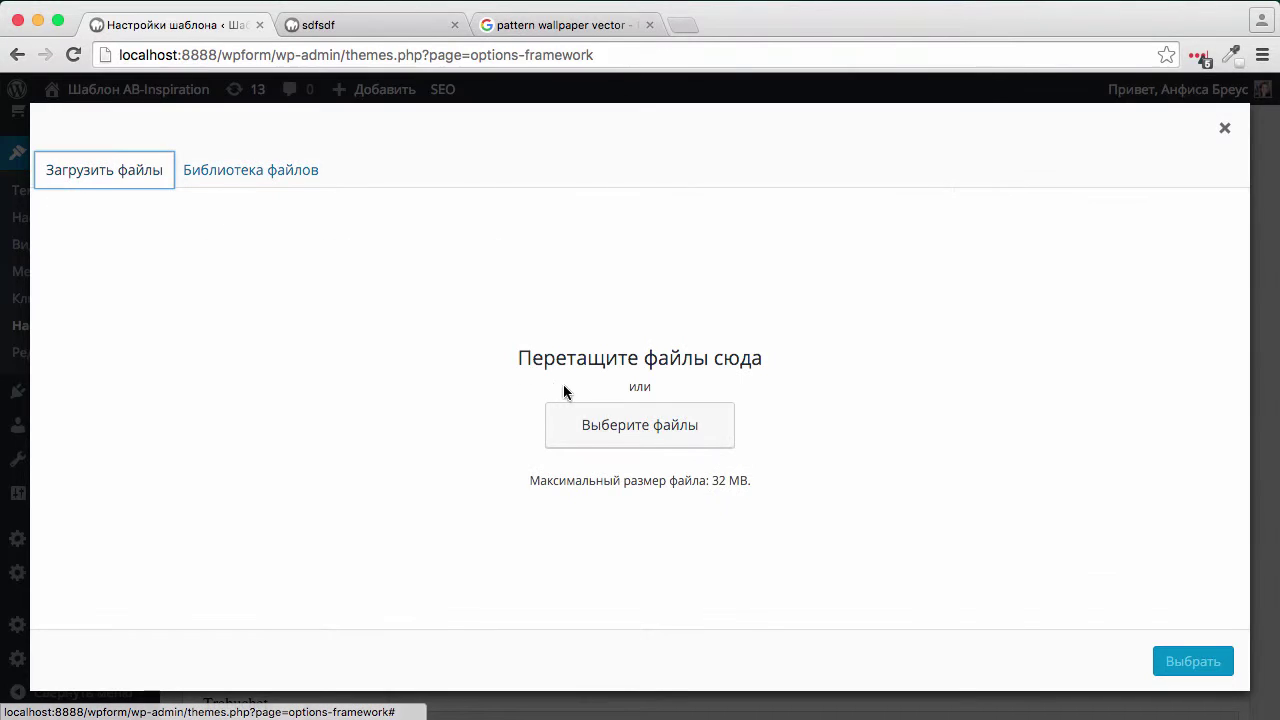
{"action": "left_click", "coordinate": [603, 427]}
{"action": "left_click", "coordinate": [455, 250]}
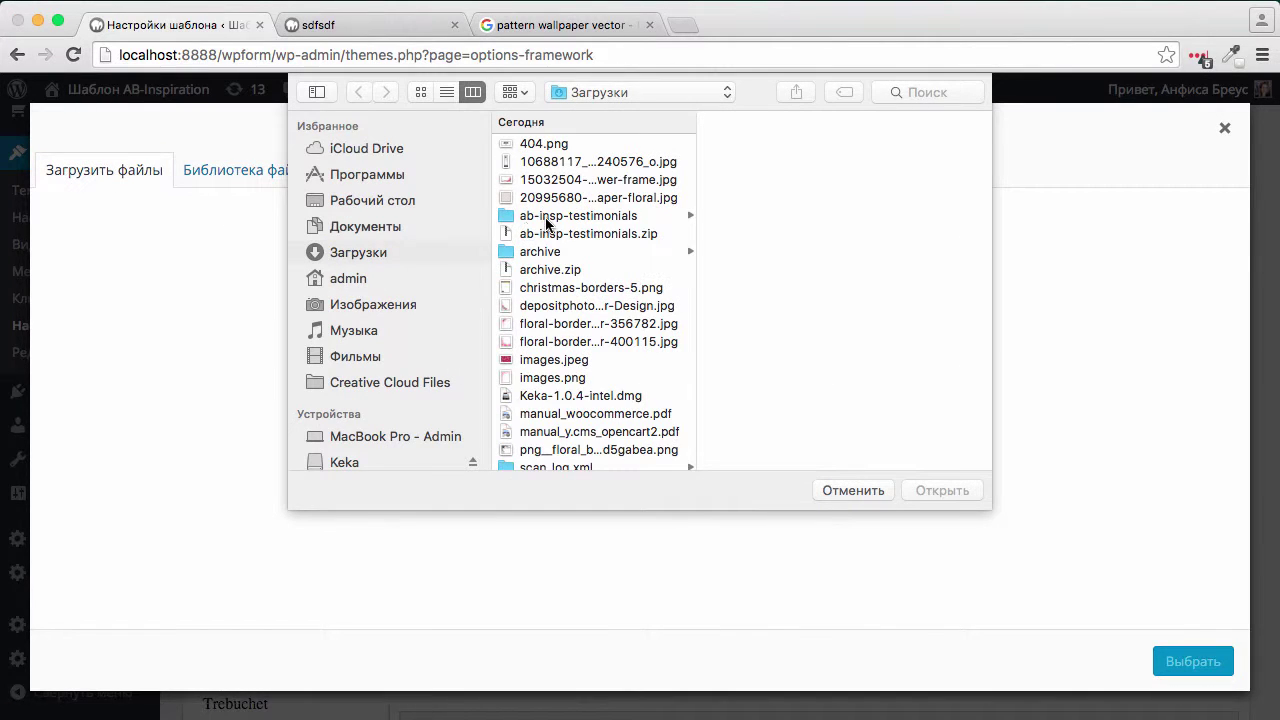
{"action": "left_click", "coordinate": [550, 236]}
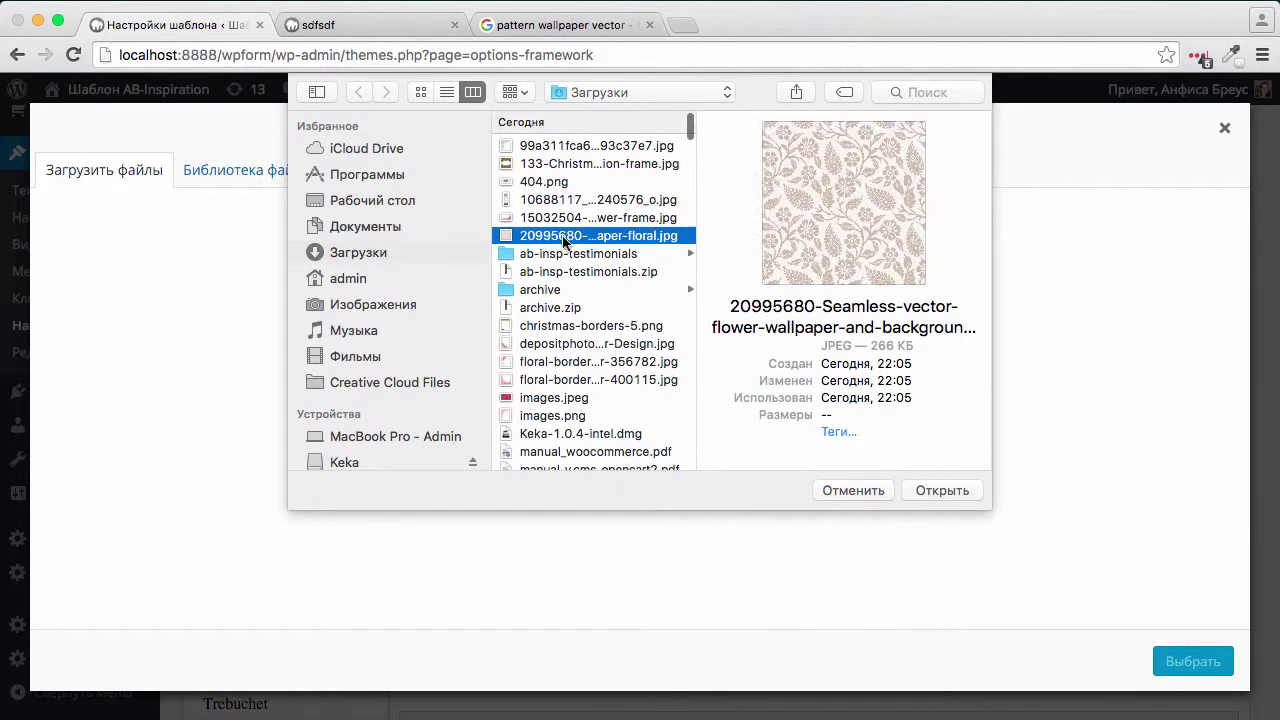
{"action": "left_click", "coordinate": [942, 490]}
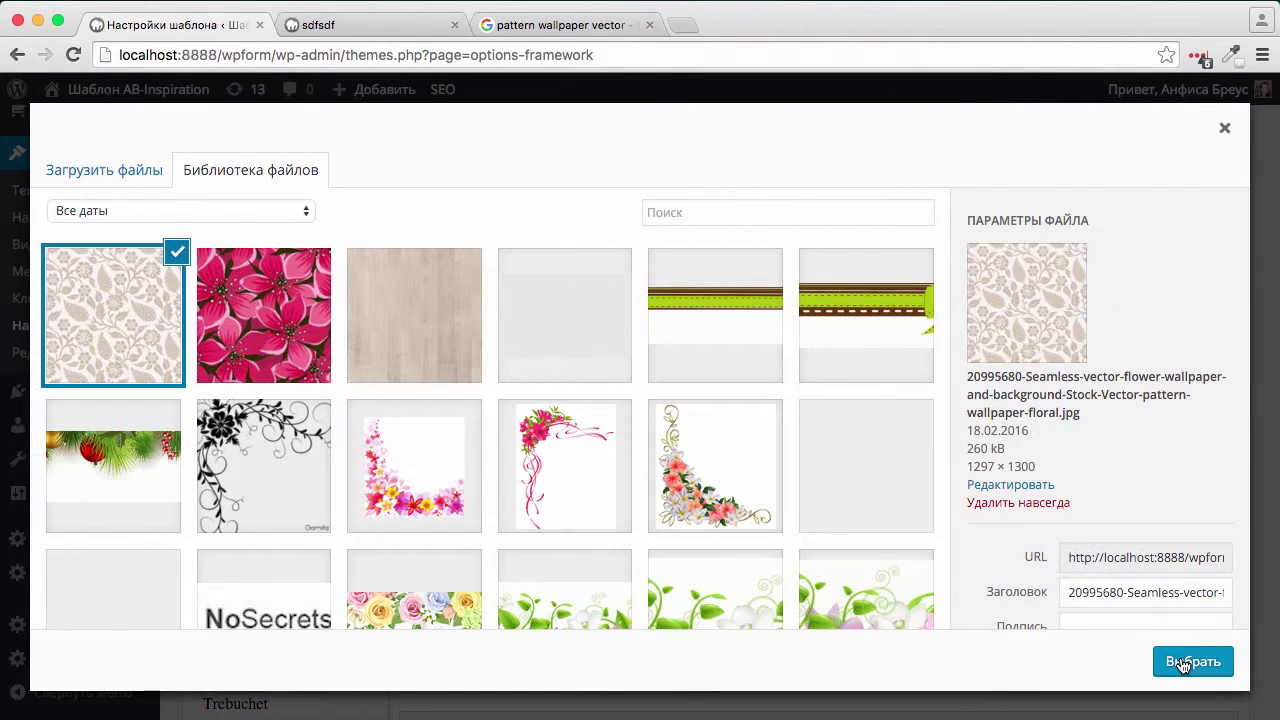
{"action": "left_click", "coordinate": [1180, 658]}
Step: Save the template settings with the beige floral background
{"action": "scroll", "coordinate": [826, 569], "scroll_direction": "down", "scroll_amount": 5}
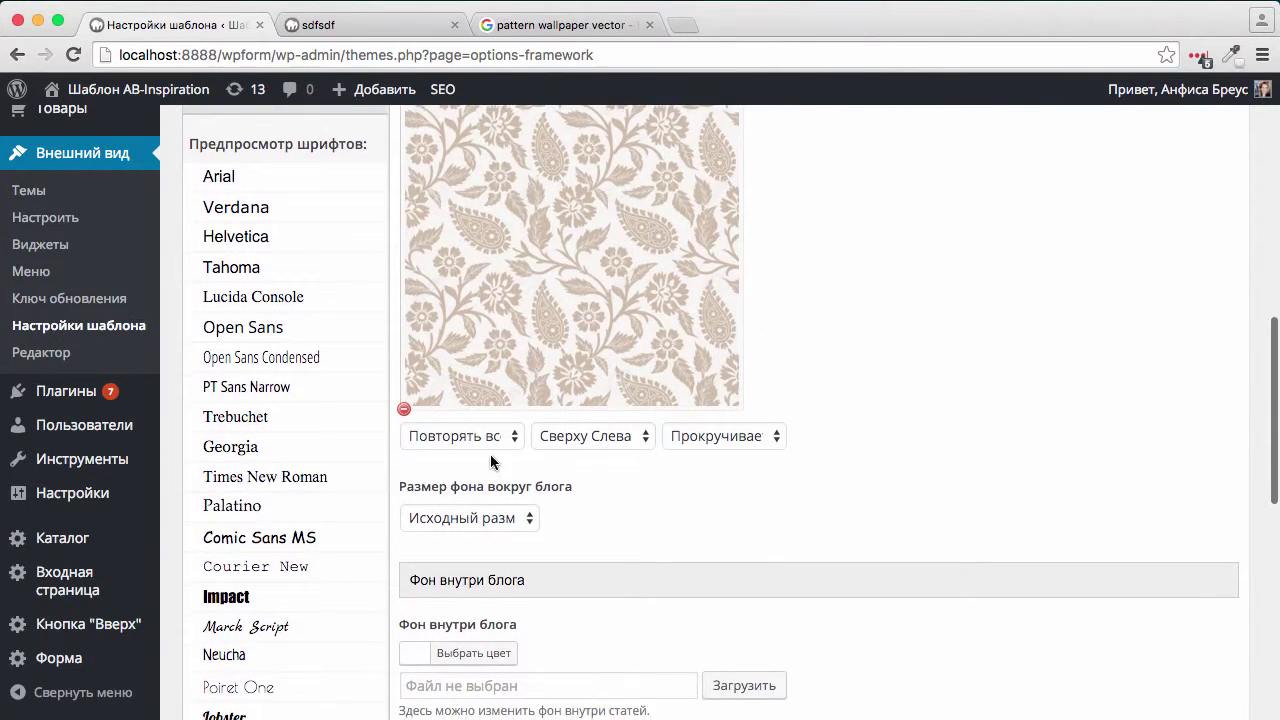
{"action": "scroll", "coordinate": [881, 528], "scroll_direction": "down", "scroll_amount": 10}
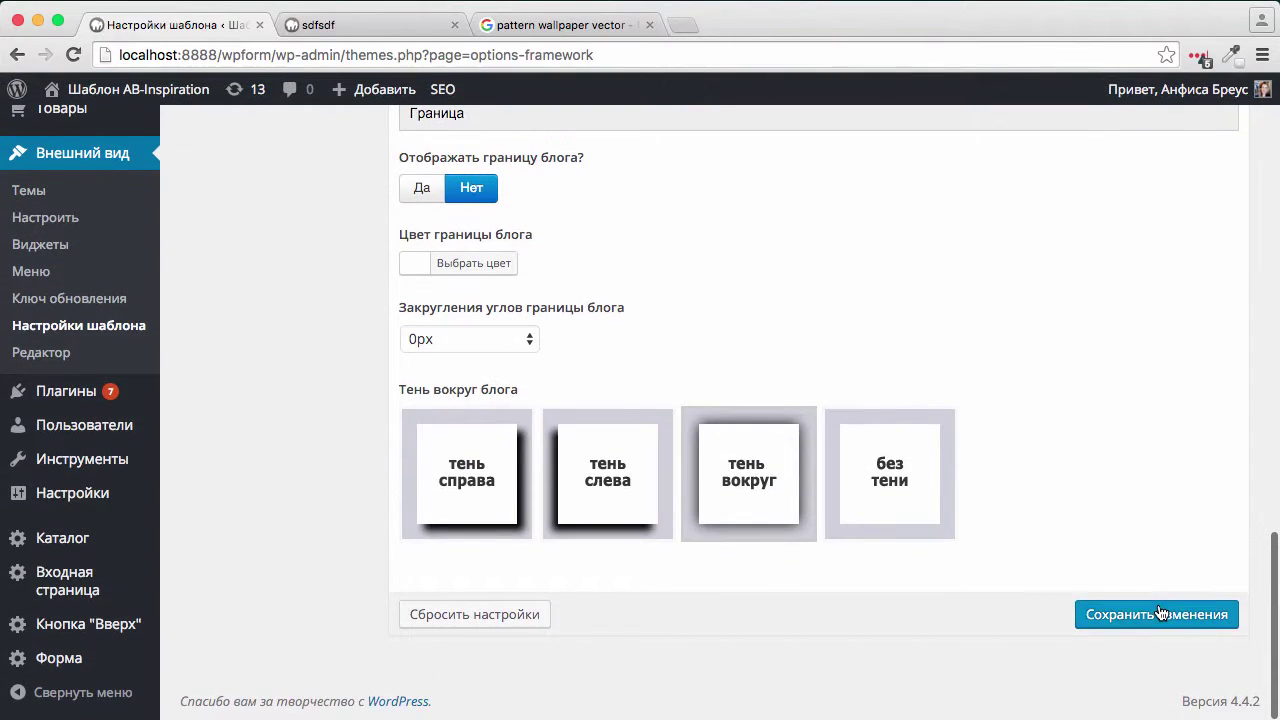
{"action": "left_click", "coordinate": [1162, 612]}
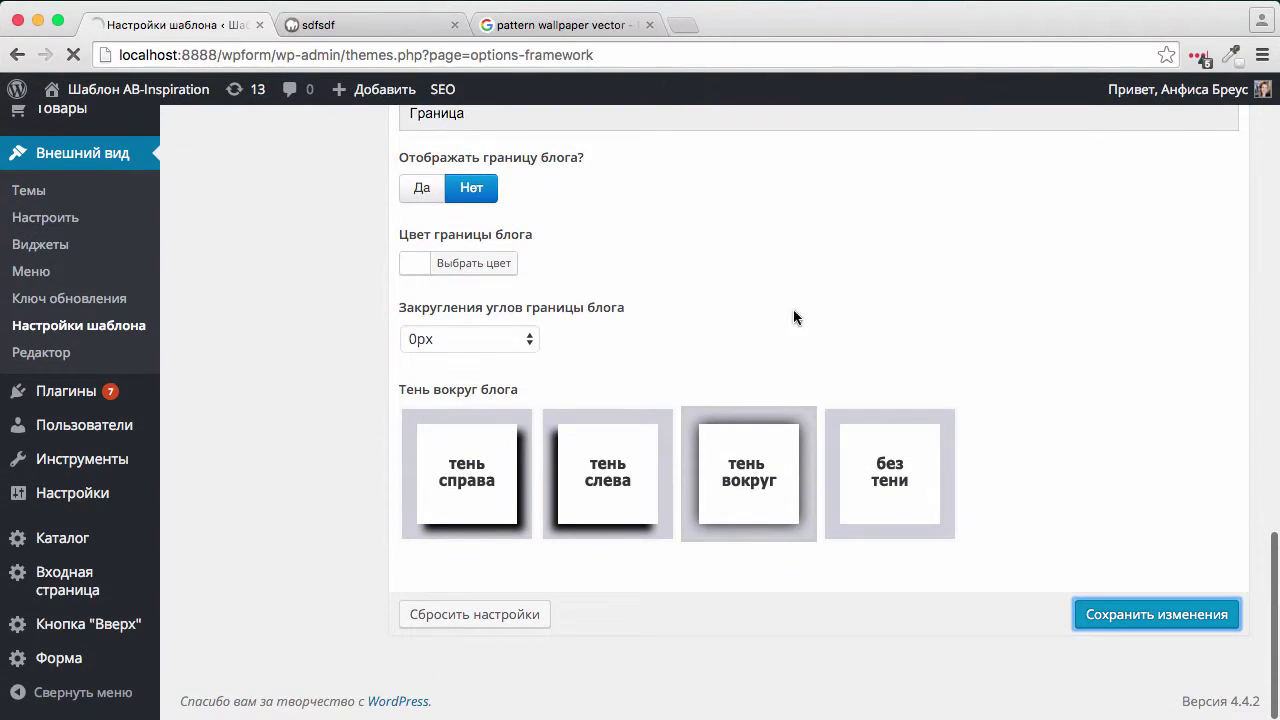
Step: Reload the blog page and check how large the beige floral pattern appears on both sides
{"action": "left_click", "coordinate": [360, 25]}
{"action": "key", "text": "super+r"}
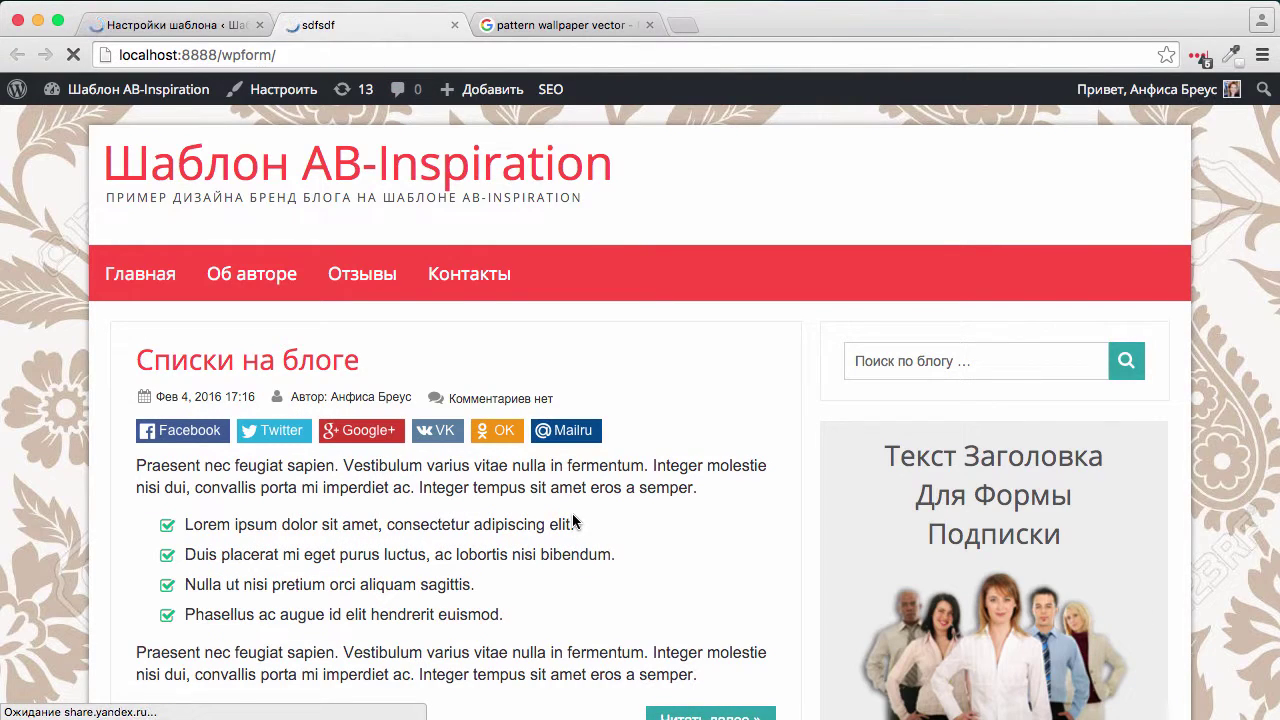
{"action": "scroll", "coordinate": [445, 500], "scroll_direction": "down", "scroll_amount": 3}
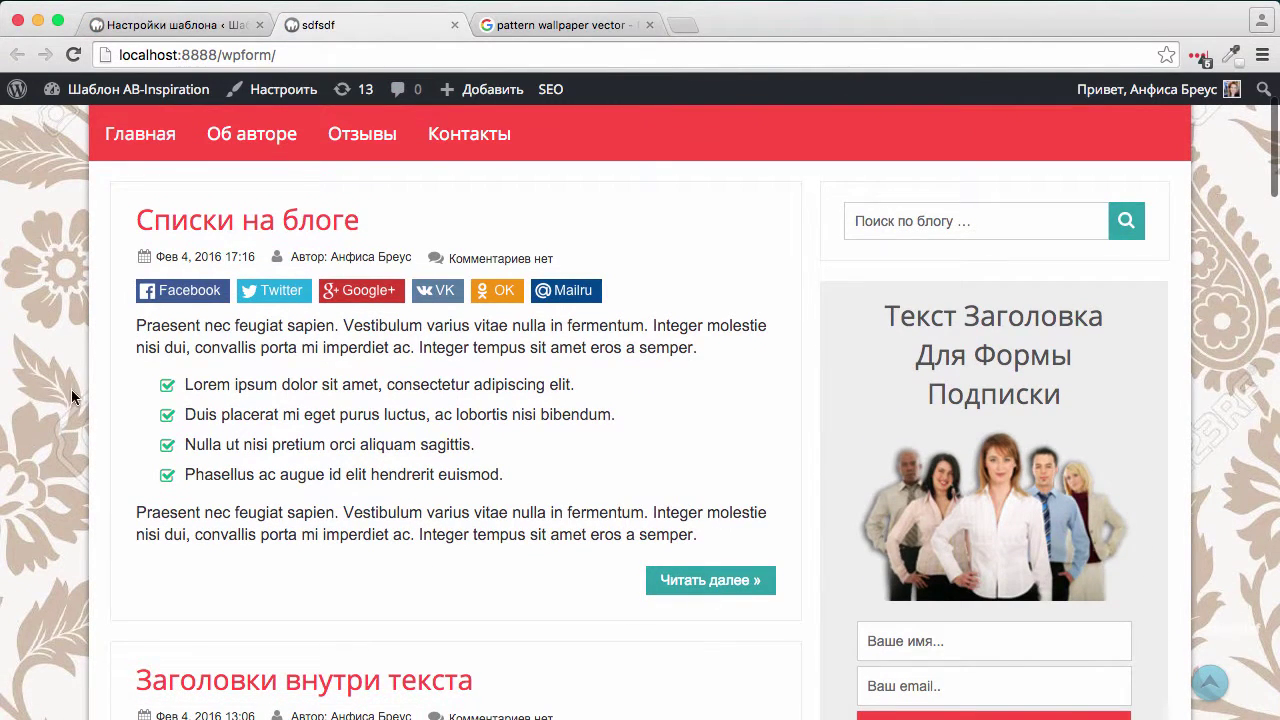
{"action": "scroll", "coordinate": [45, 245], "scroll_direction": "up", "scroll_amount": 3}
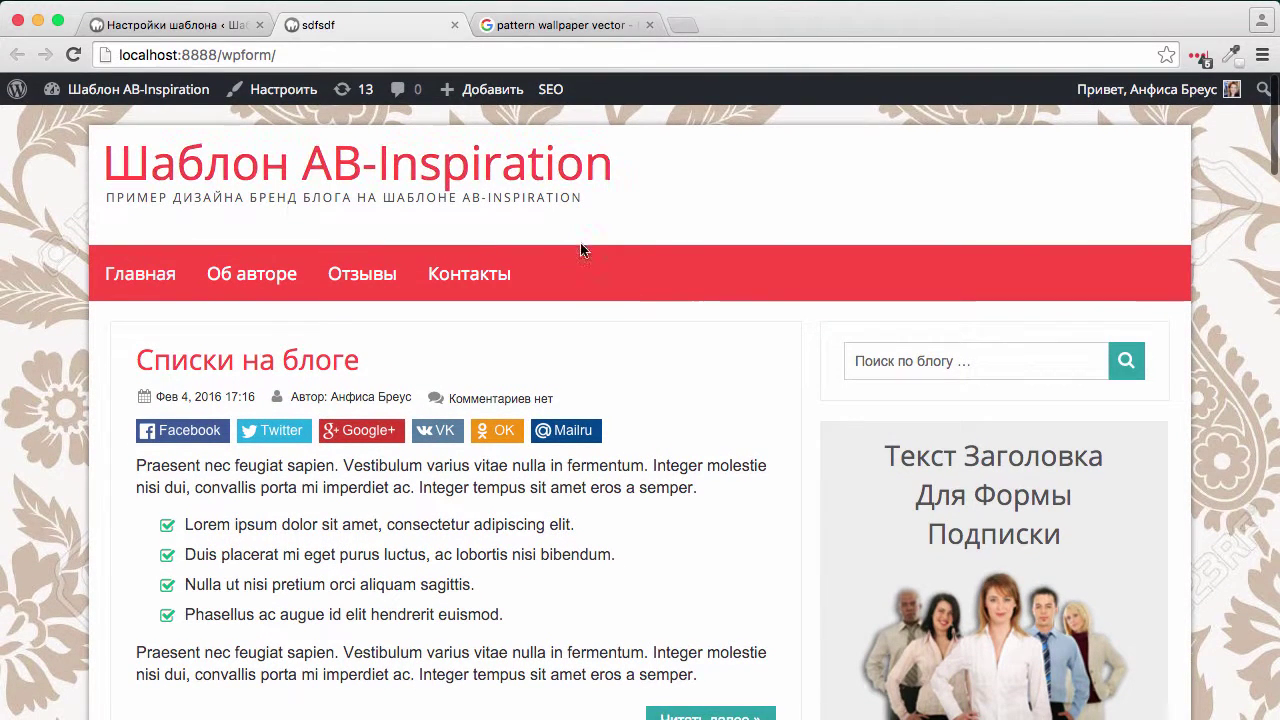
Step: Go back to the template settings and open the WordPress media library in a new browser tab
{"action": "left_click", "coordinate": [147, 28]}
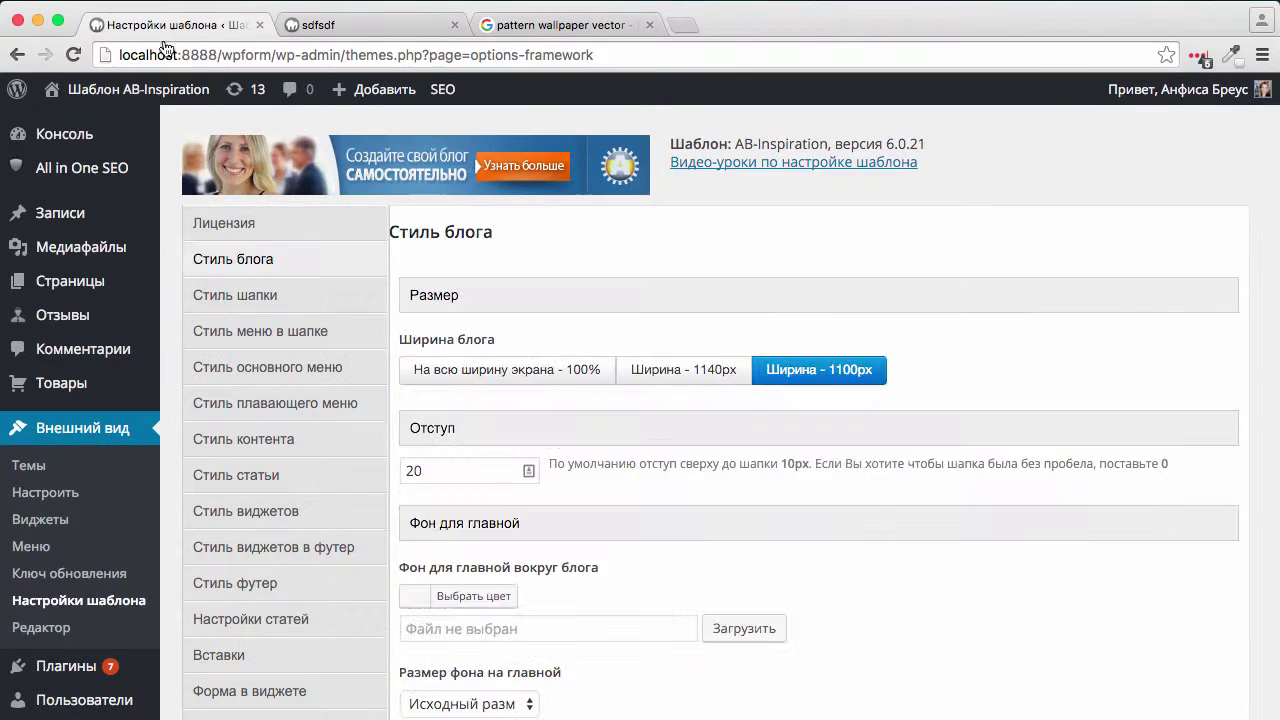
{"action": "scroll", "coordinate": [365, 345], "scroll_direction": "down", "scroll_amount": 5}
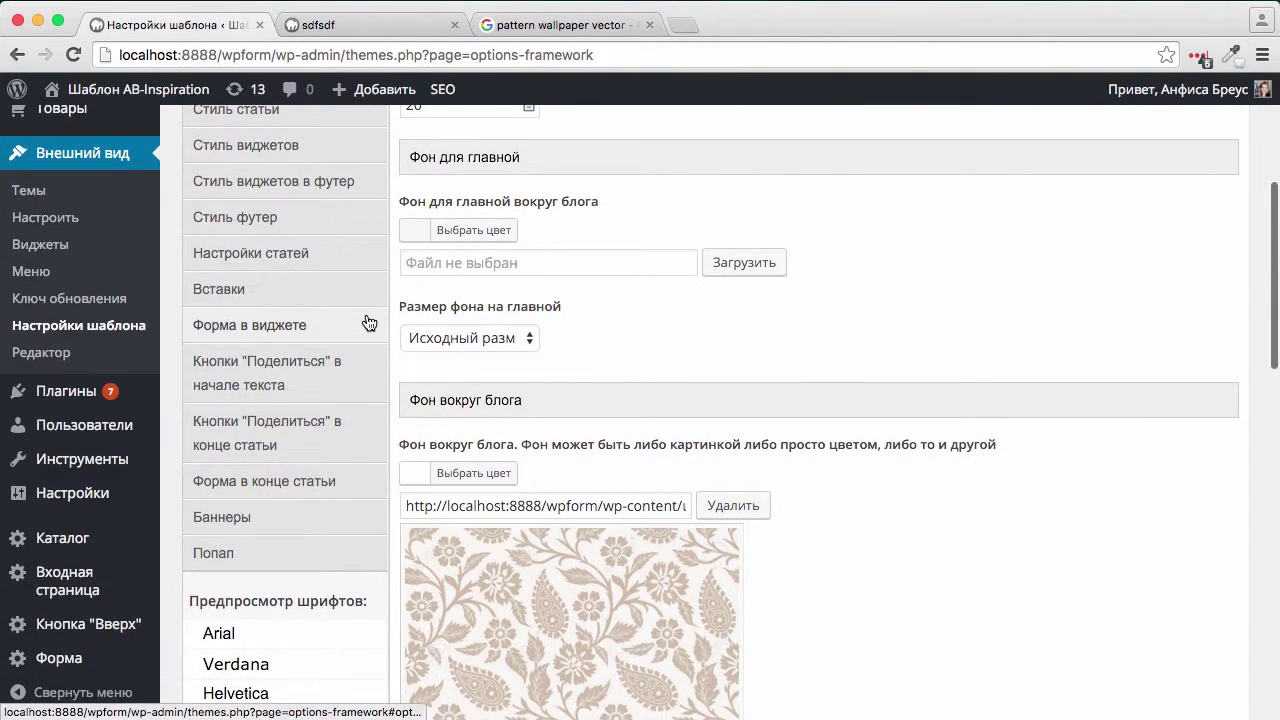
{"action": "scroll", "coordinate": [368, 320], "scroll_direction": "up", "scroll_amount": 3}
{"action": "mouse_move", "coordinate": [115, 240]}
{"action": "right_click", "coordinate": [118, 215]}
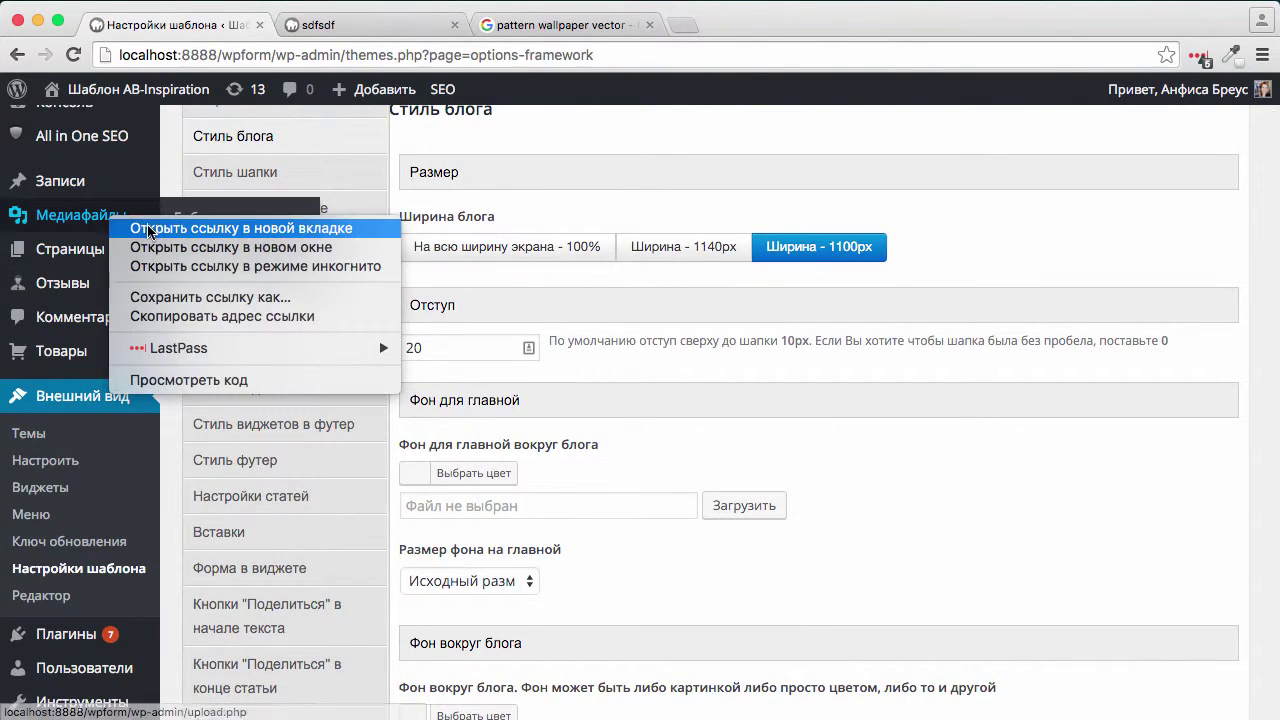
{"action": "left_click", "coordinate": [150, 226]}
{"action": "left_click", "coordinate": [300, 25]}
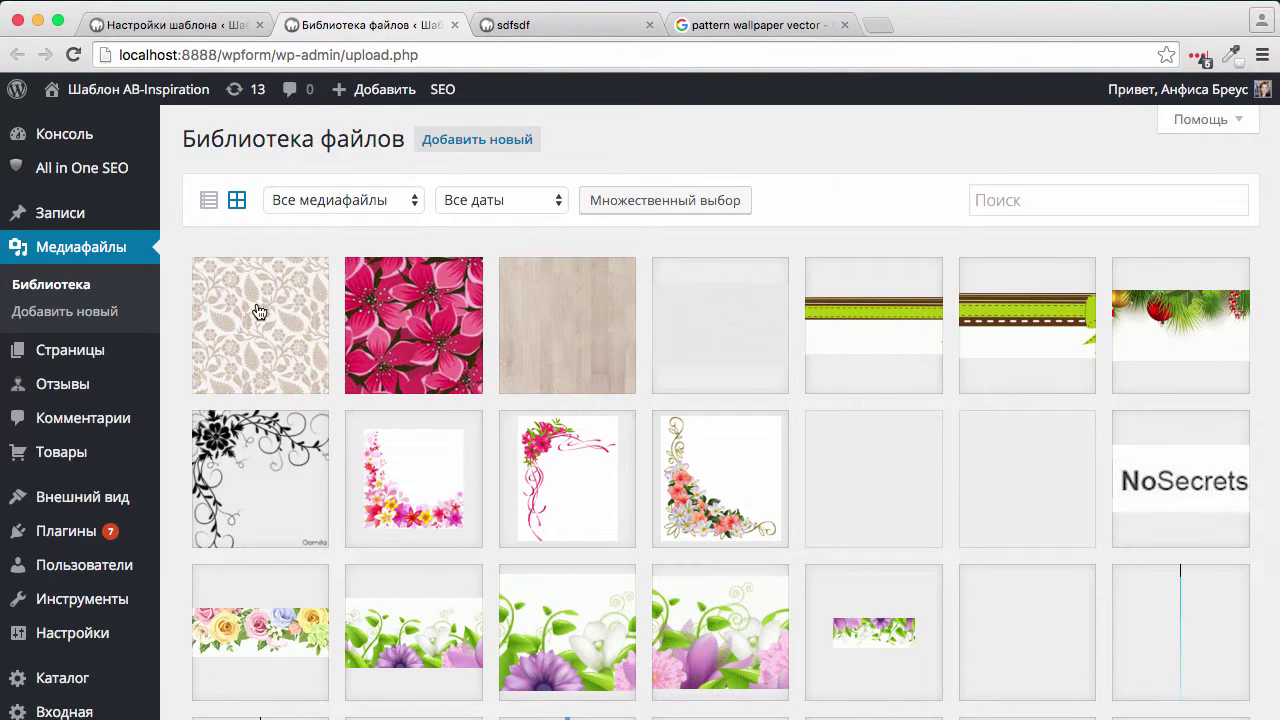
Step: Scale the beige floral image in the media library to 150 × 150 and close its file details
{"action": "left_click", "coordinate": [258, 312]}
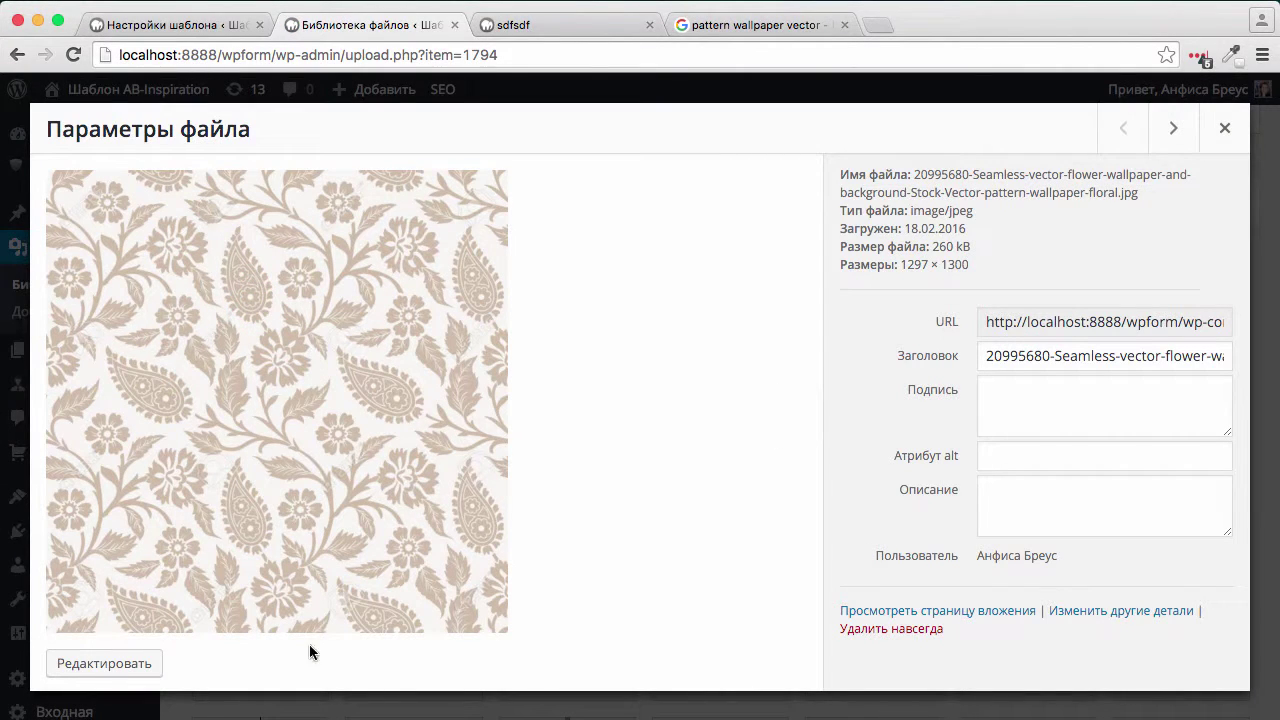
{"action": "left_click", "coordinate": [118, 668]}
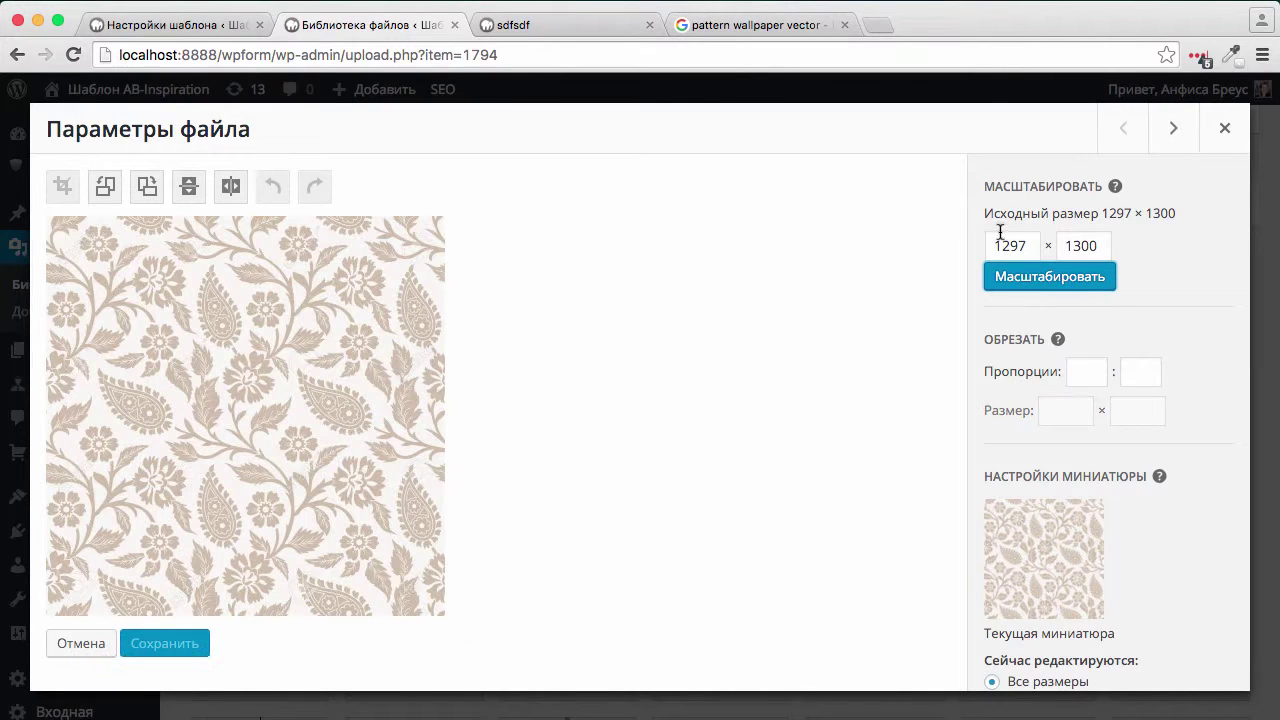
{"action": "double_click", "coordinate": [1012, 245]}
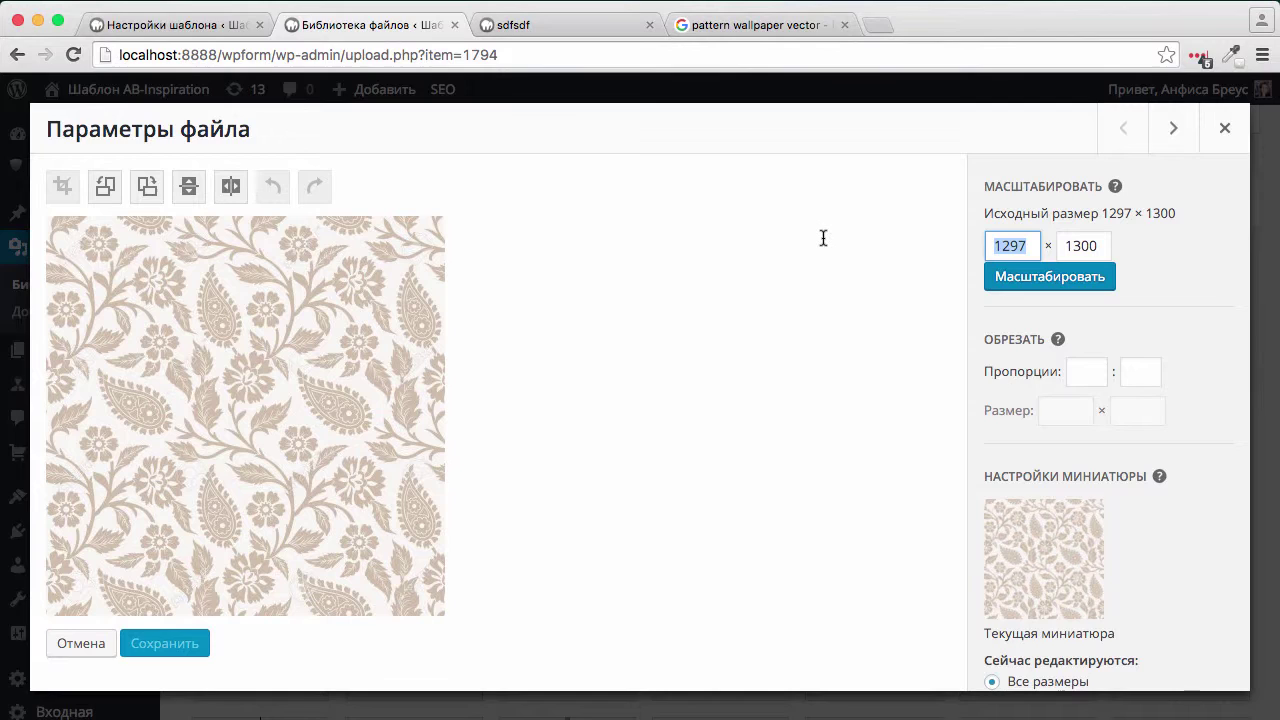
{"action": "type", "text": "150"}
{"action": "left_click", "coordinate": [1060, 277]}
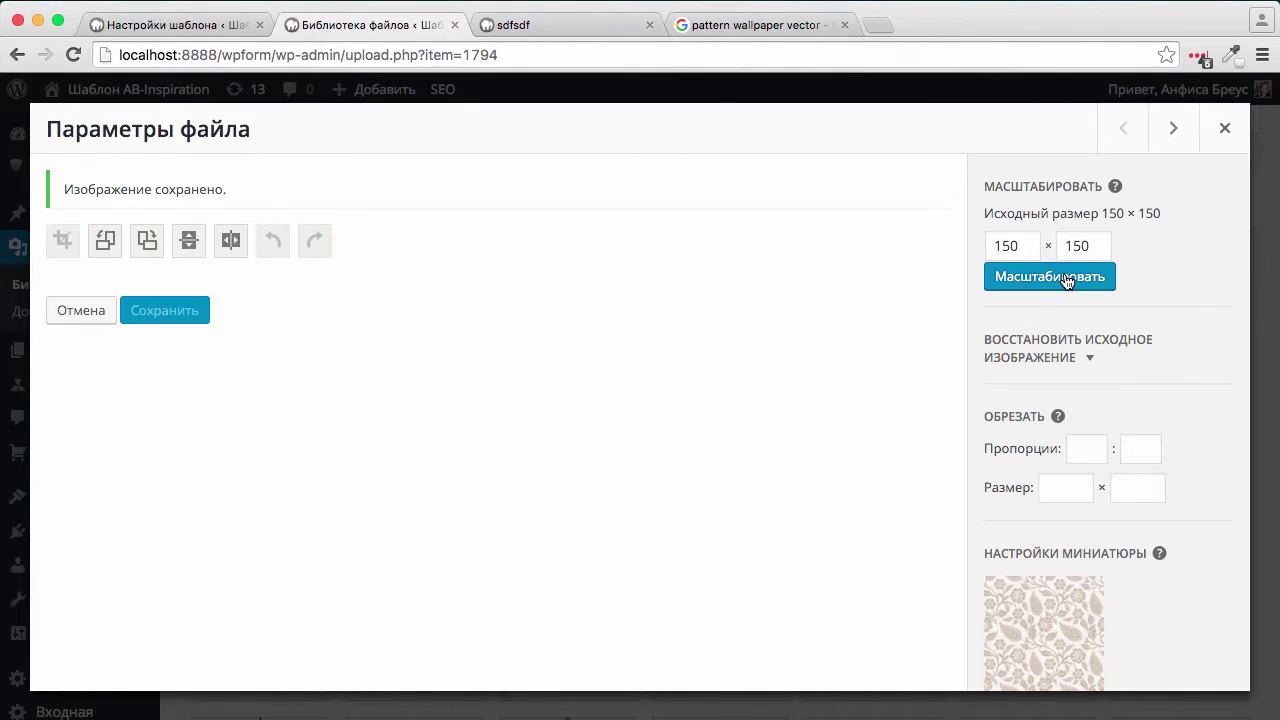
{"action": "left_click", "coordinate": [1224, 128]}
Step: Reload the template settings and open the Стиль блога section
{"action": "left_click", "coordinate": [163, 28]}
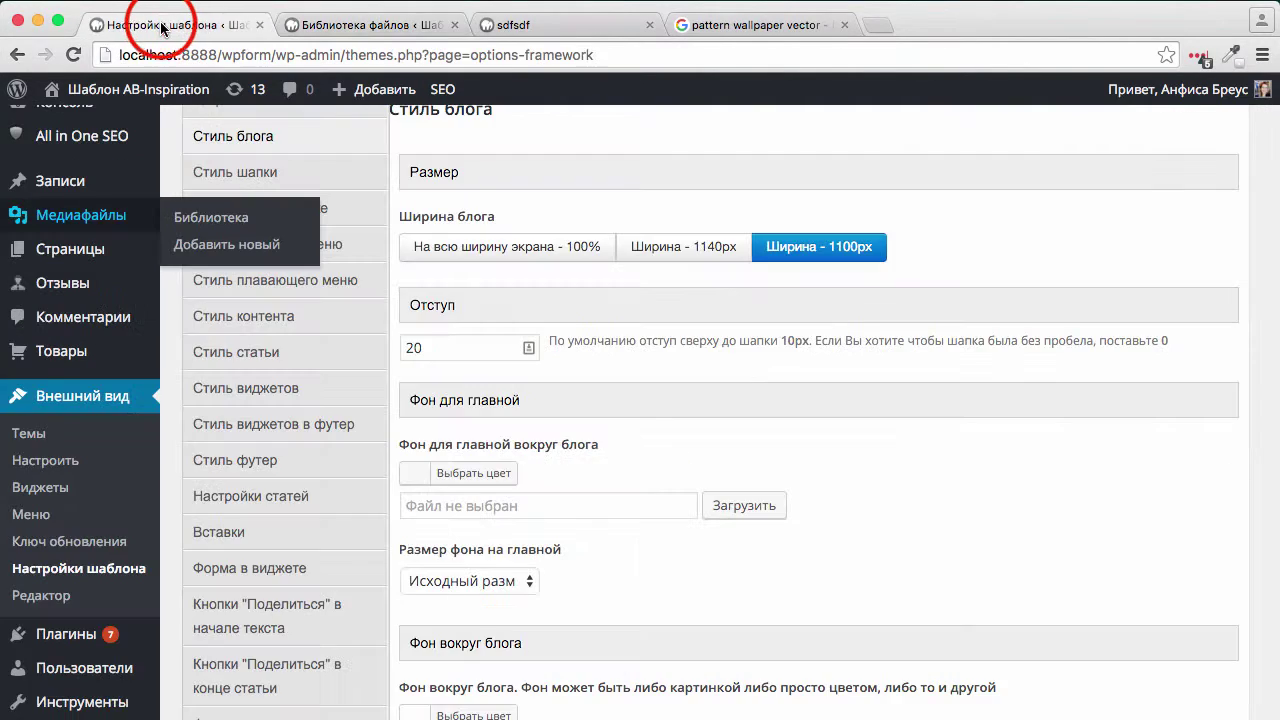
{"action": "left_click", "coordinate": [47, 570]}
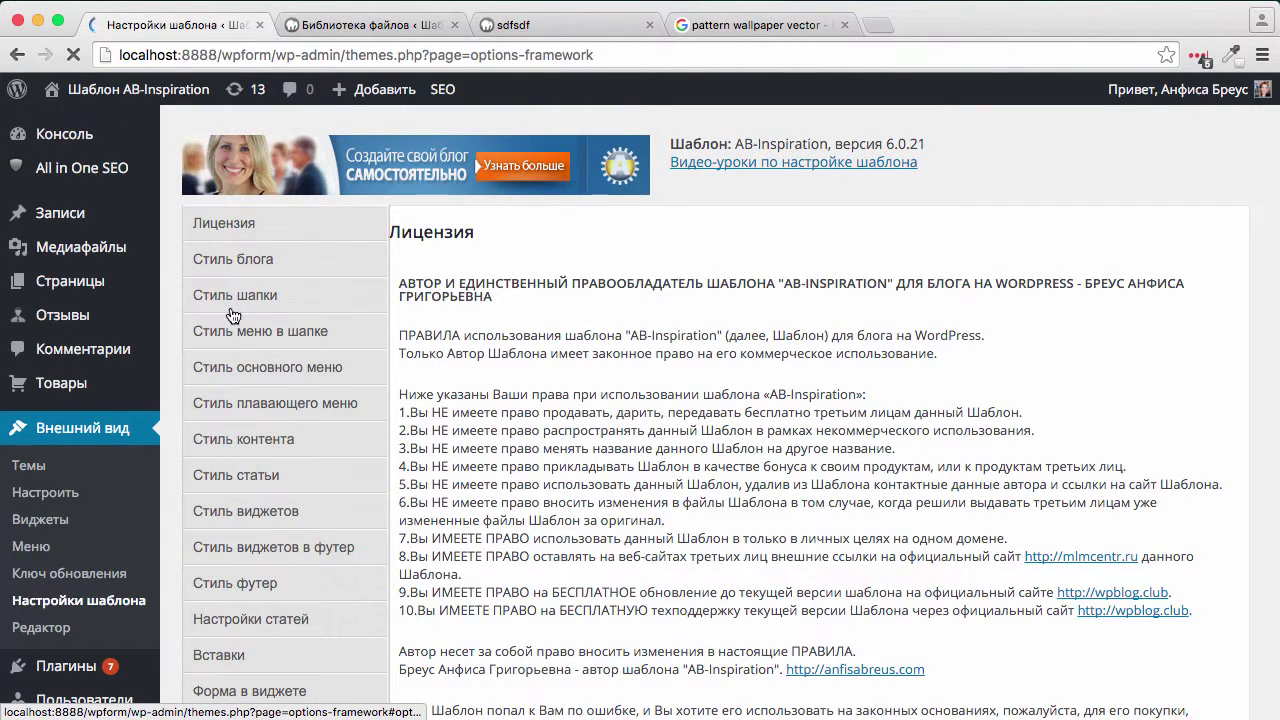
{"action": "left_click", "coordinate": [232, 270]}
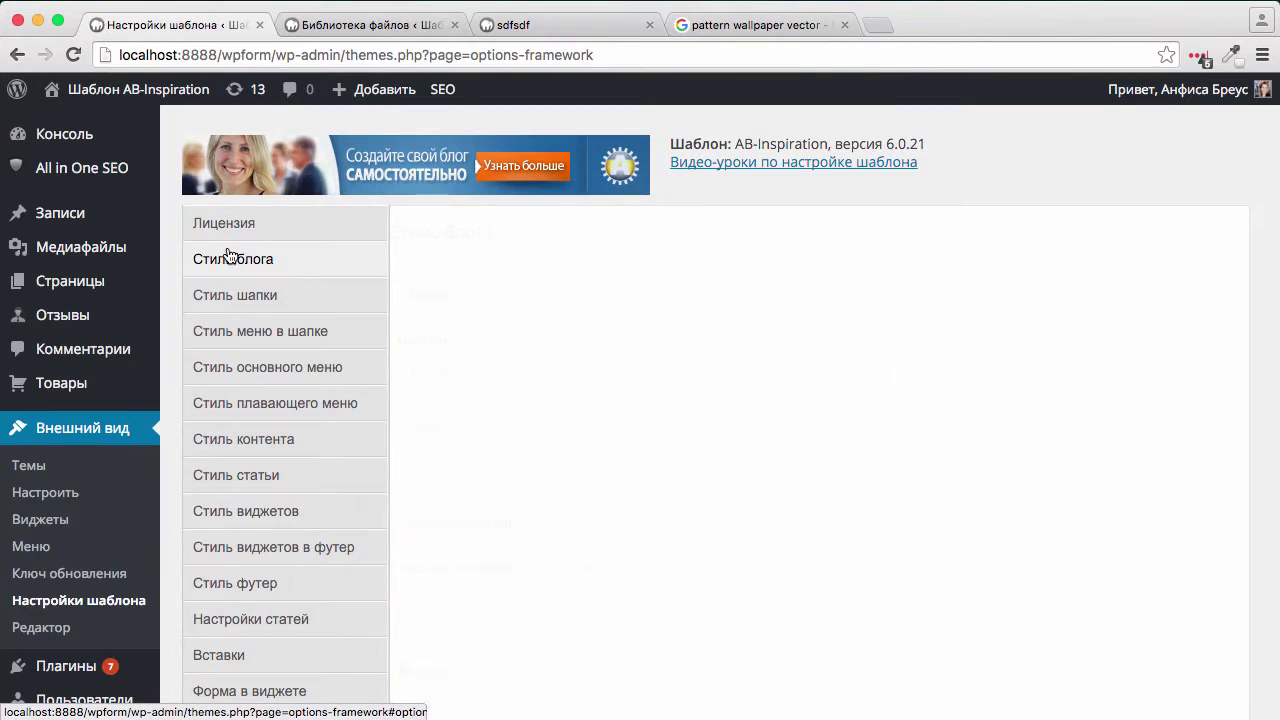
Step: Replace the background image around the blog with the 150 × 150 beige floral pattern from the media library
{"action": "scroll", "coordinate": [585, 428], "scroll_direction": "down", "scroll_amount": 10}
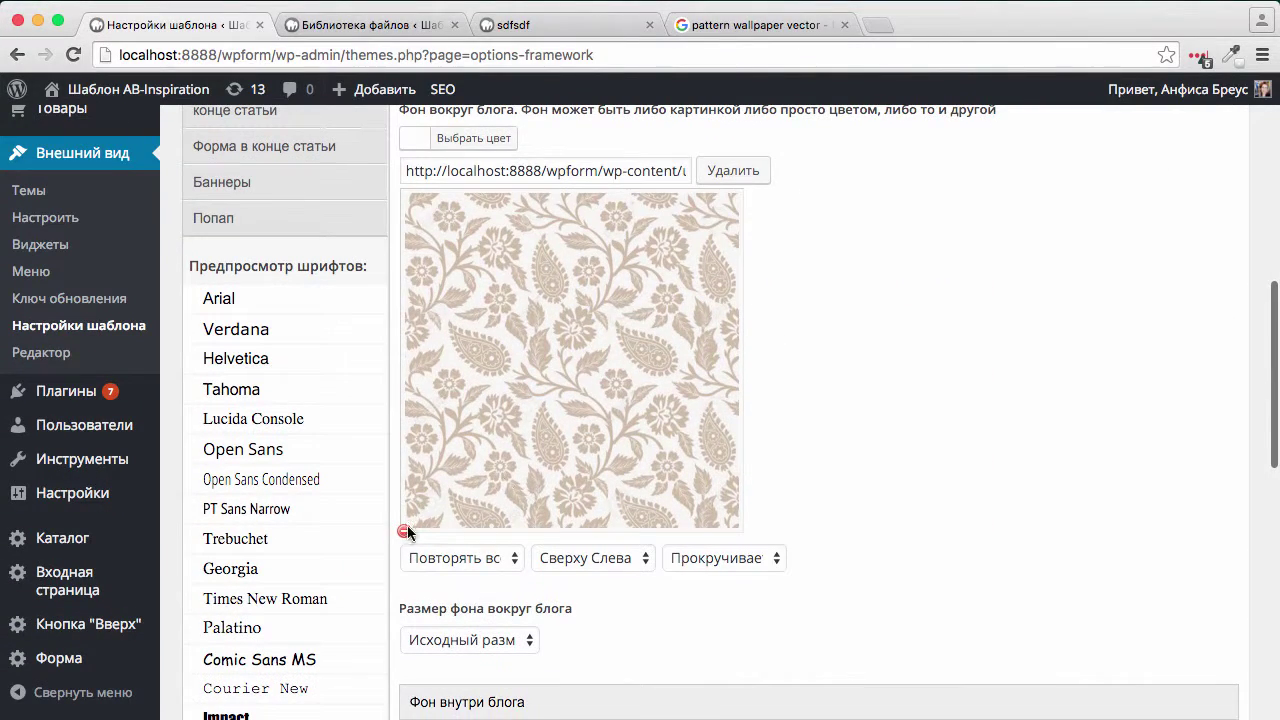
{"action": "left_click", "coordinate": [405, 530]}
{"action": "left_click", "coordinate": [575, 167]}
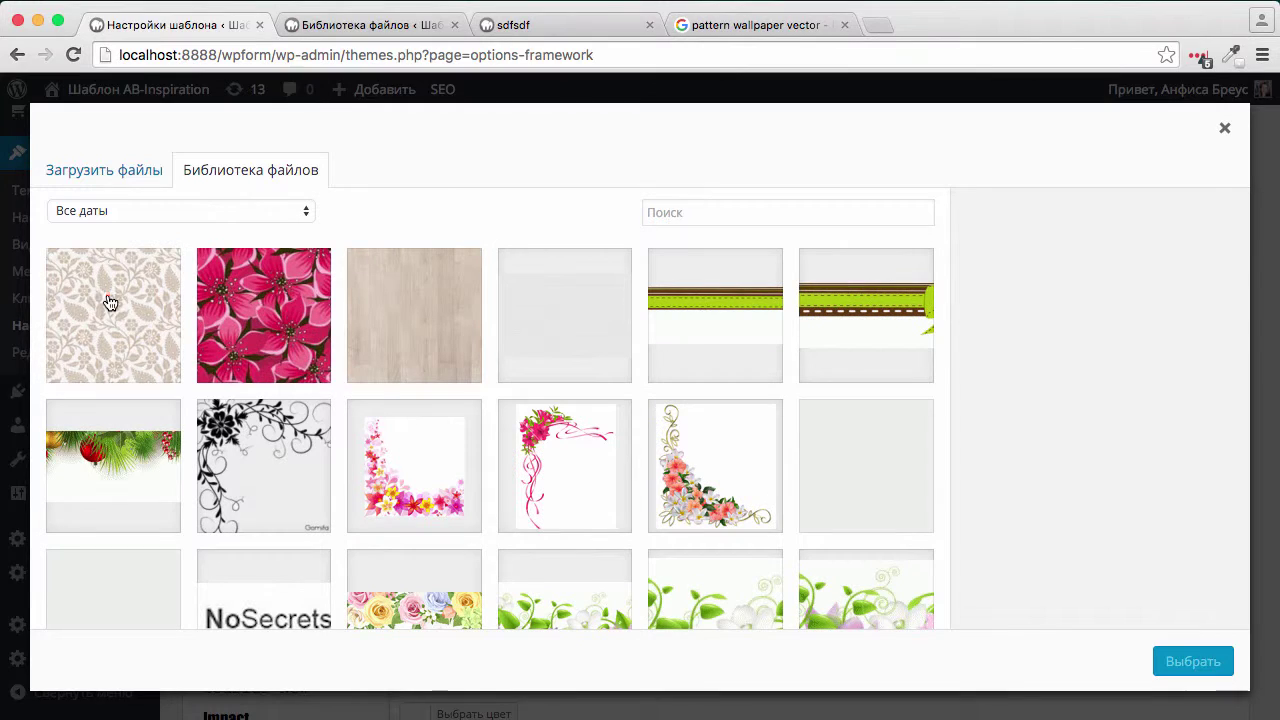
{"action": "left_click", "coordinate": [107, 298]}
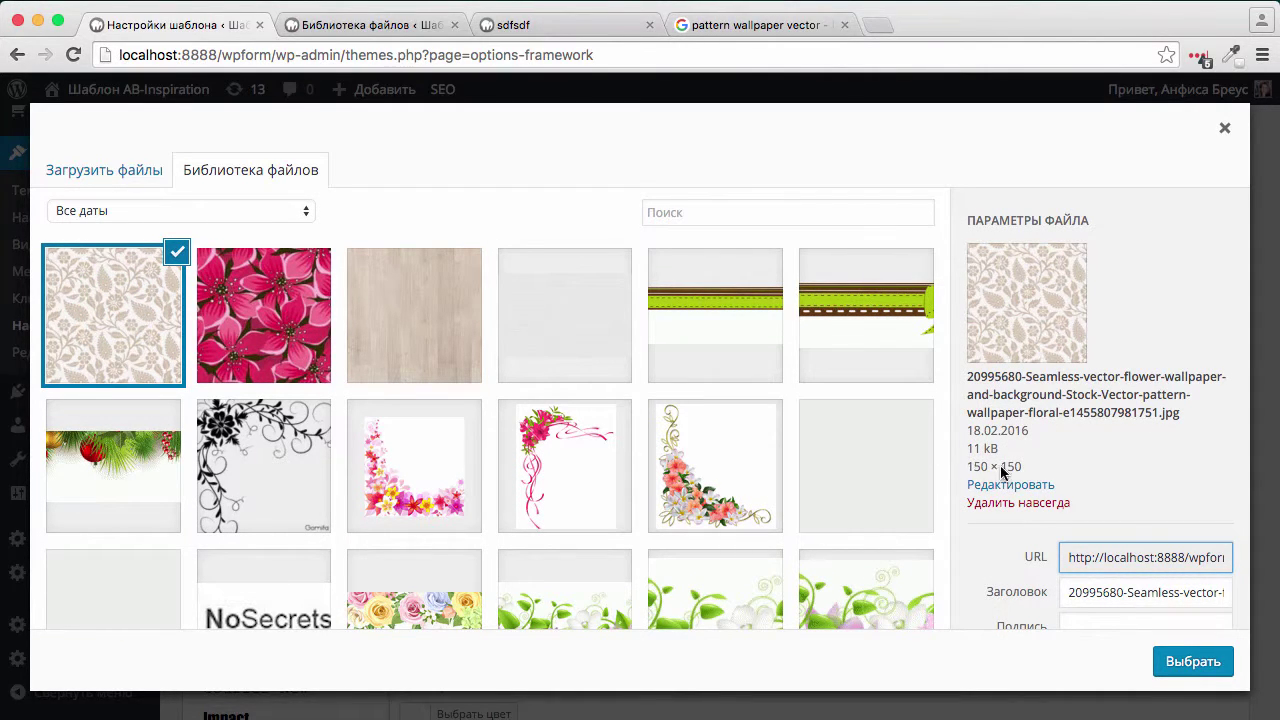
{"action": "left_click", "coordinate": [1210, 662]}
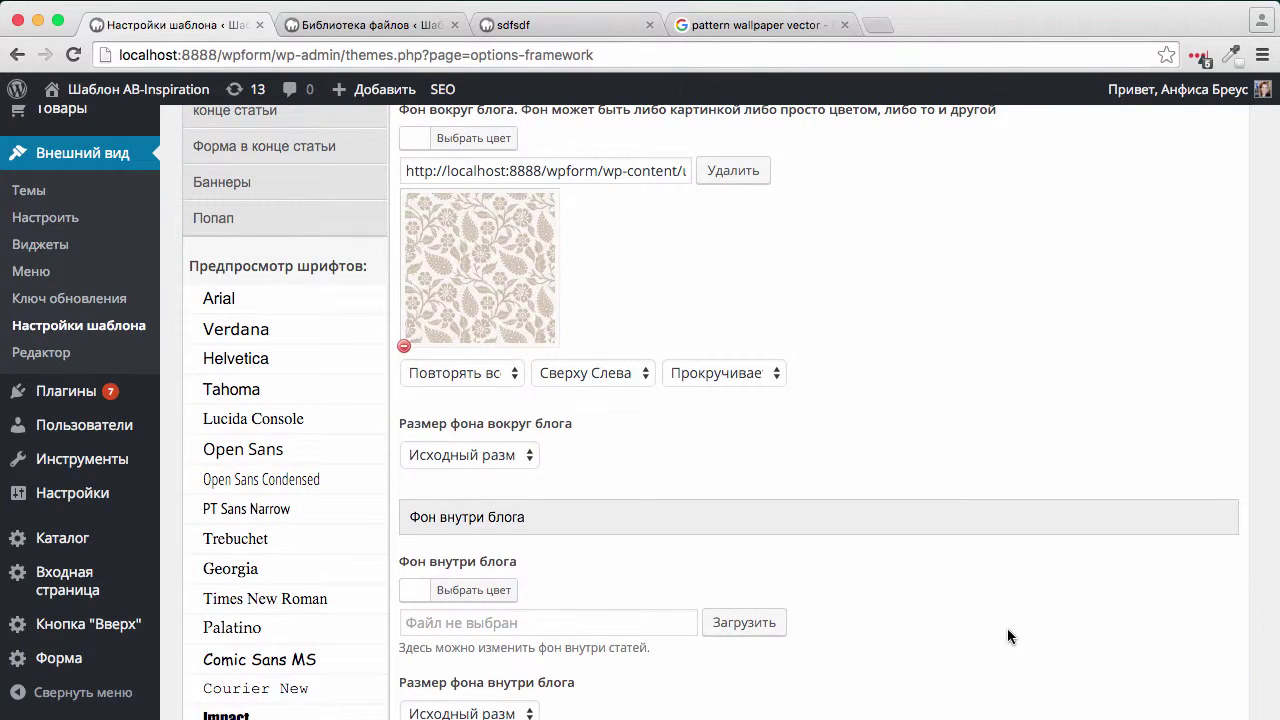
Step: Save the template settings and reload the blog page to check the smaller floral background
{"action": "scroll", "coordinate": [1007, 628], "scroll_direction": "down", "scroll_amount": 10}
{"action": "left_click", "coordinate": [1137, 617]}
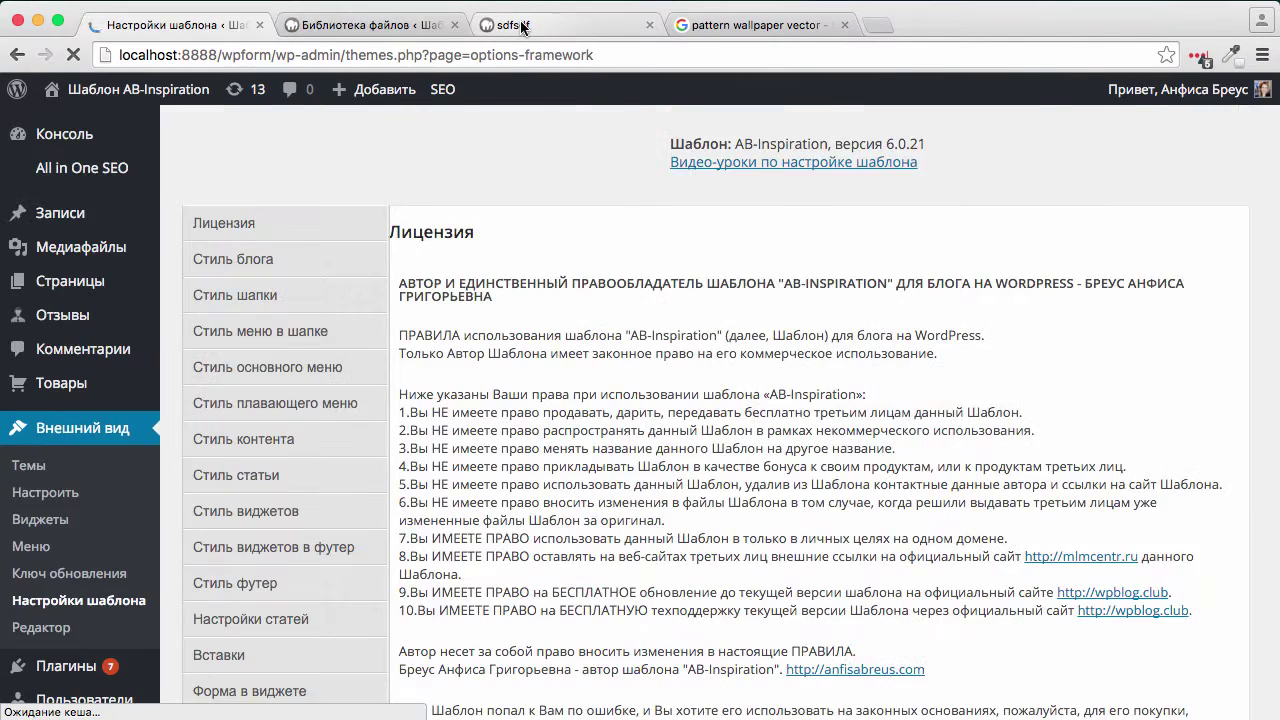
{"action": "left_click", "coordinate": [520, 25]}
{"action": "key", "text": "super+r"}
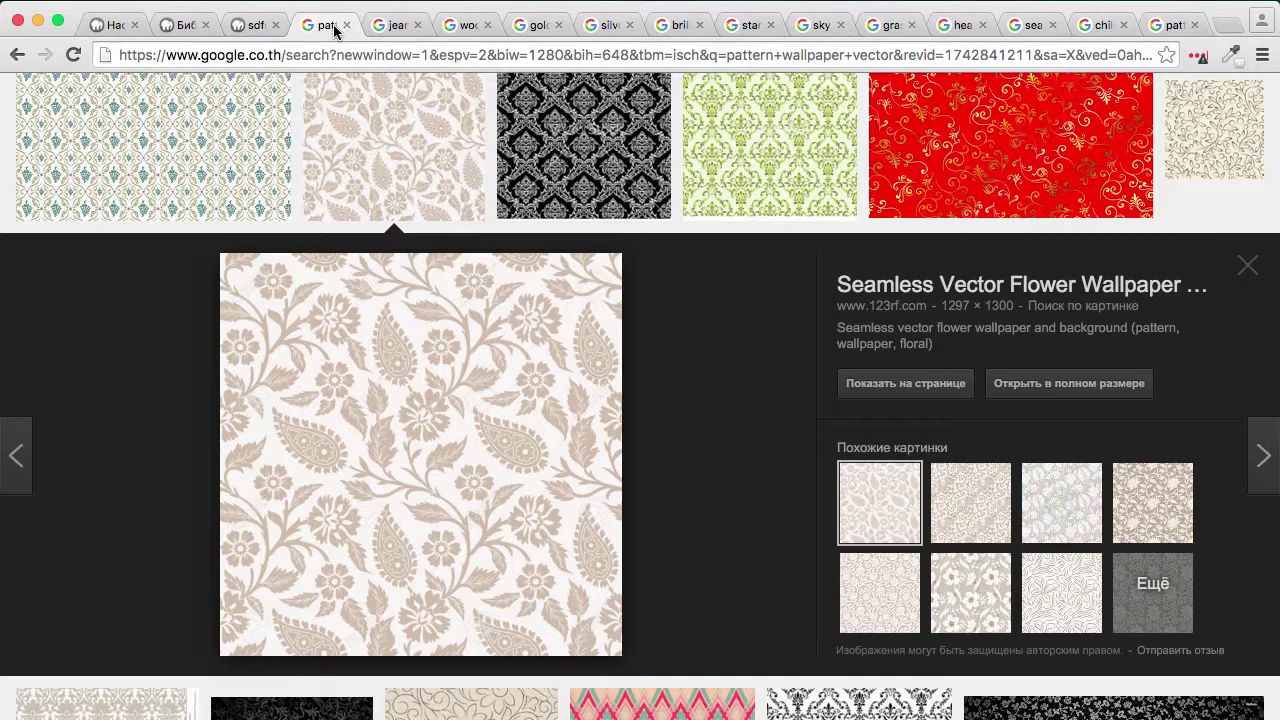
Step: Browse the Google image results for "jeans pattern" and "wood pattern" as background ideas
{"action": "left_click", "coordinate": [389, 31]}
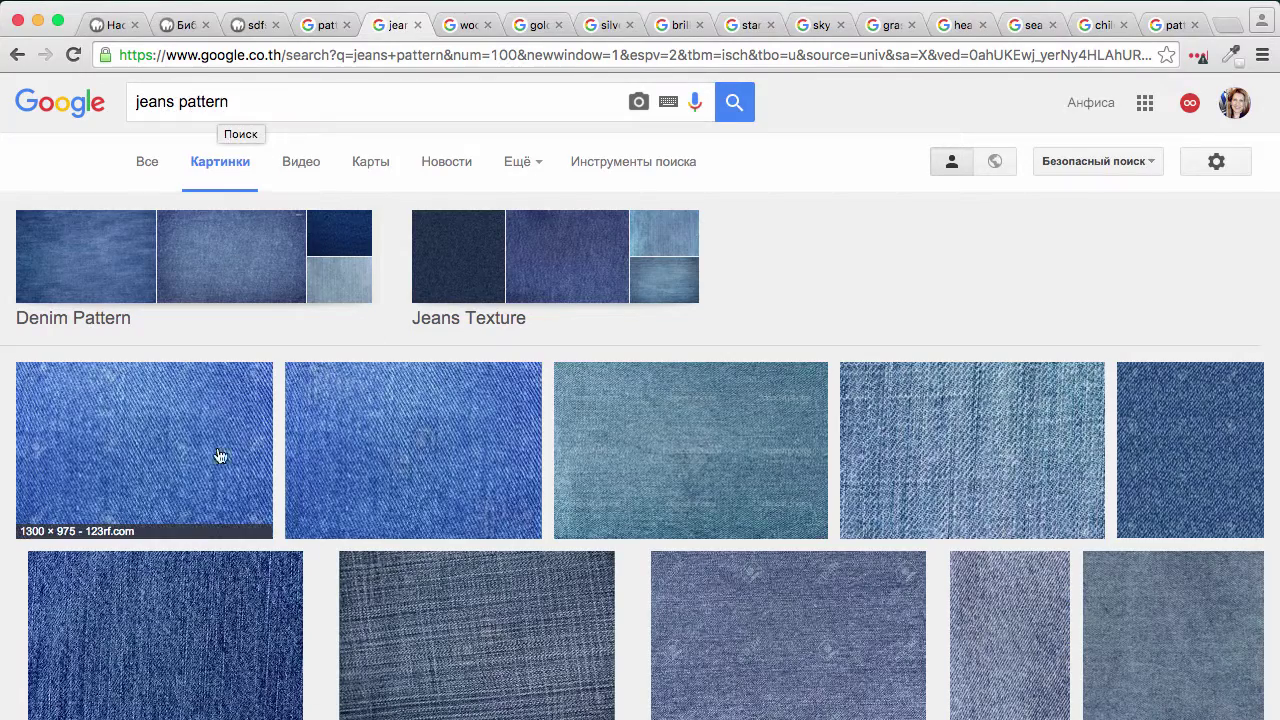
{"action": "scroll", "coordinate": [206, 529], "scroll_direction": "down", "scroll_amount": 10}
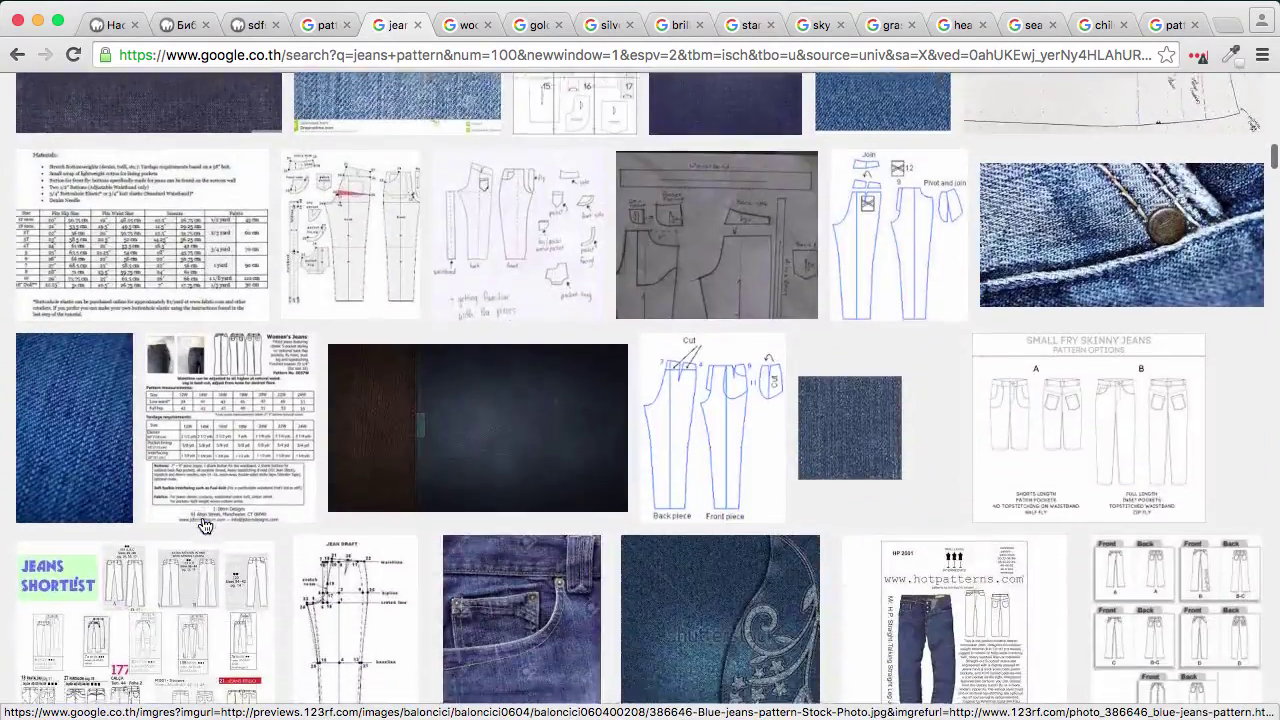
{"action": "scroll", "coordinate": [203, 524], "scroll_direction": "up", "scroll_amount": 15}
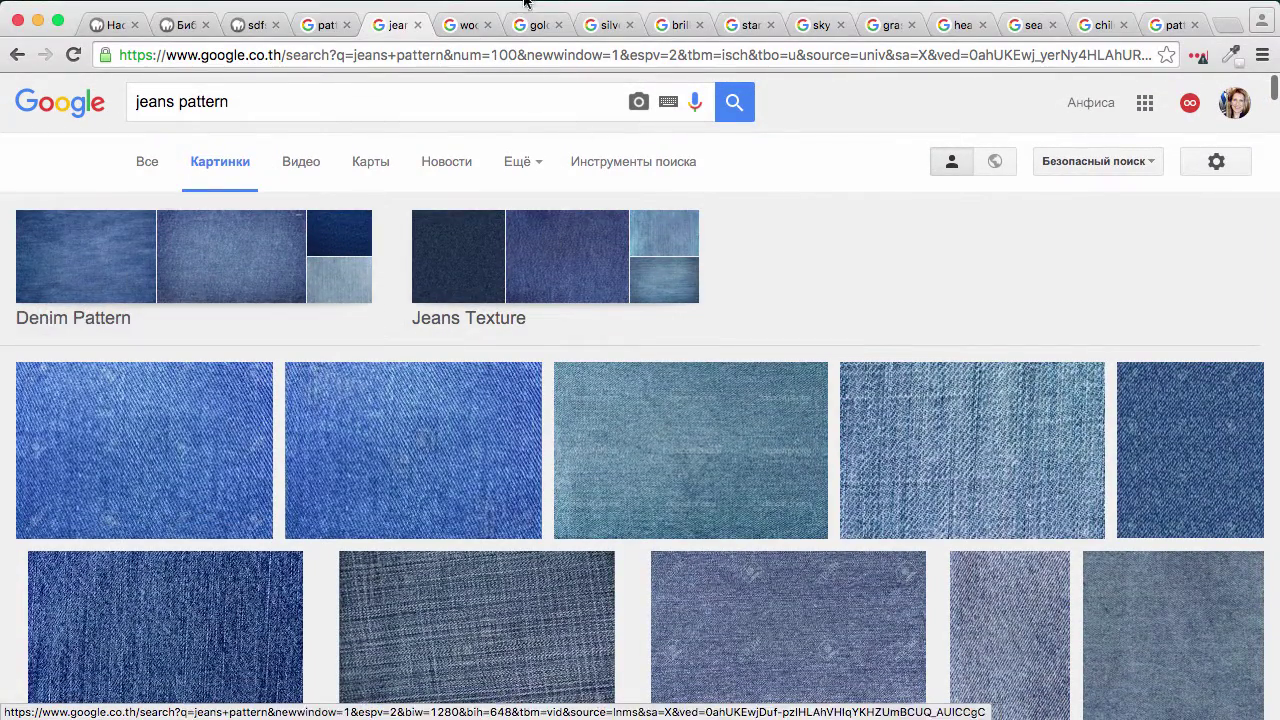
{"action": "left_click", "coordinate": [460, 25]}
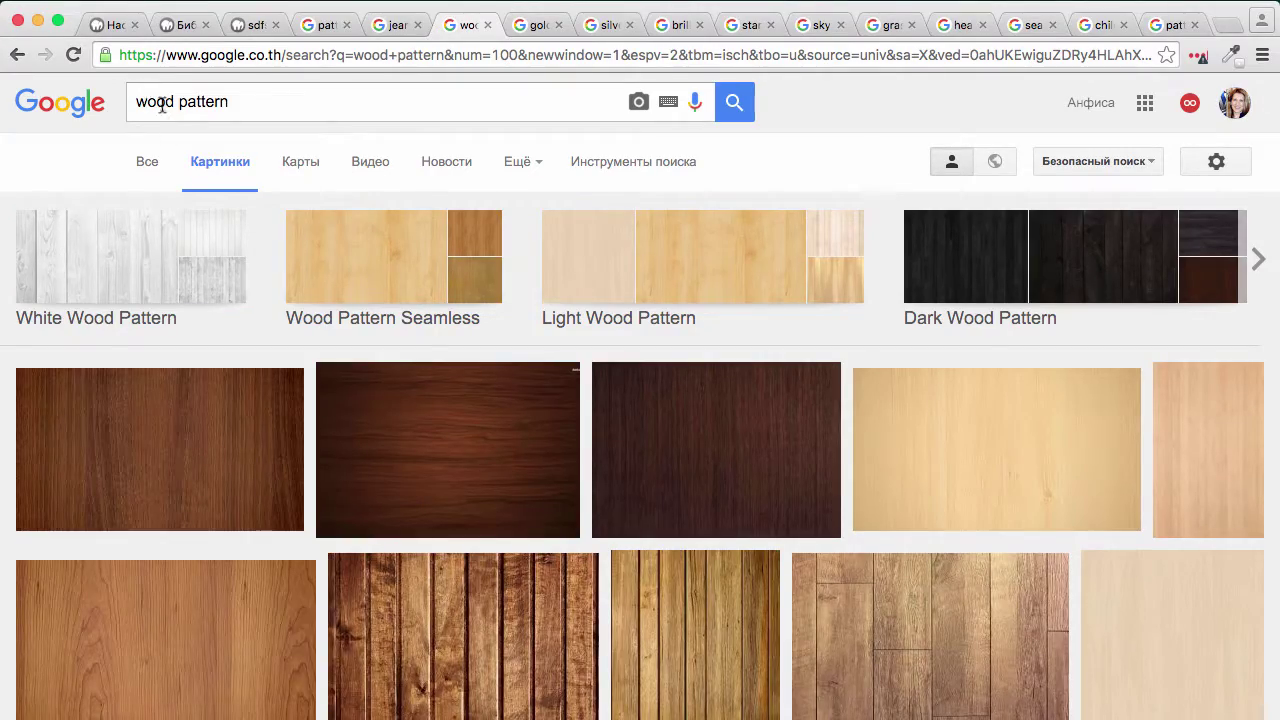
{"action": "scroll", "coordinate": [294, 443], "scroll_direction": "down", "scroll_amount": 6}
{"action": "scroll", "coordinate": [294, 443], "scroll_direction": "down", "scroll_amount": 6}
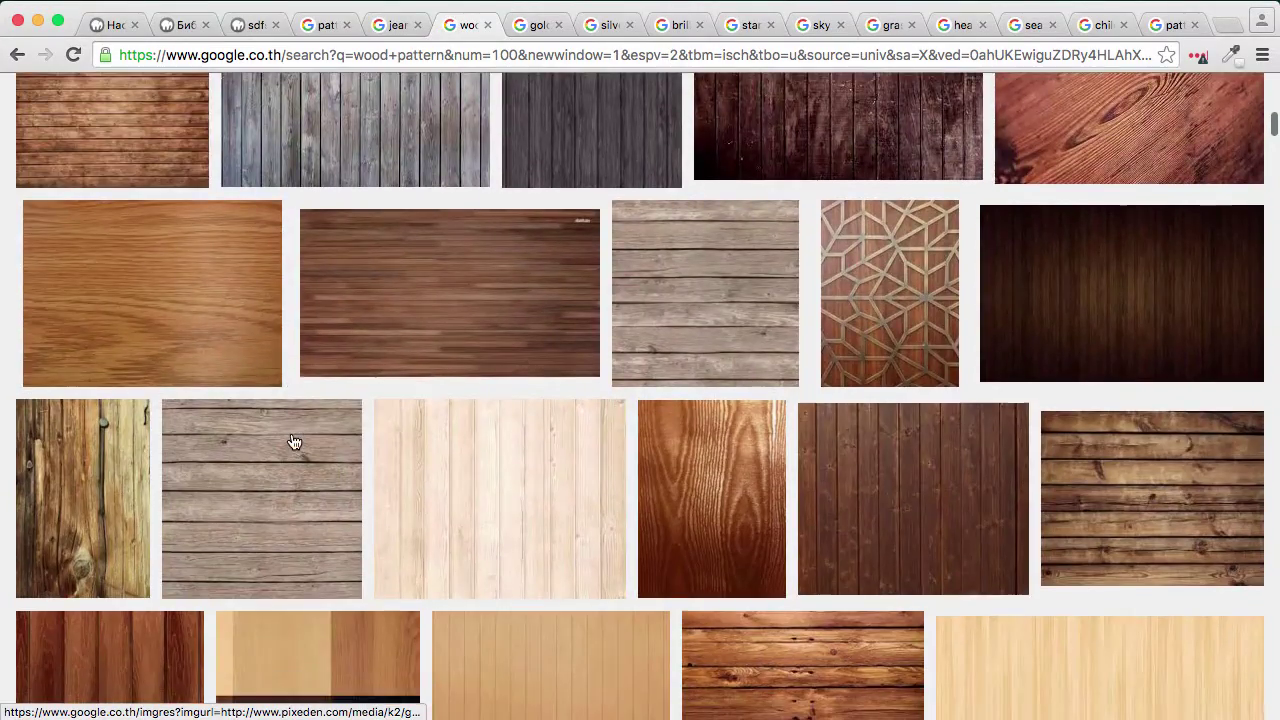
{"action": "scroll", "coordinate": [294, 443], "scroll_direction": "up", "scroll_amount": 12}
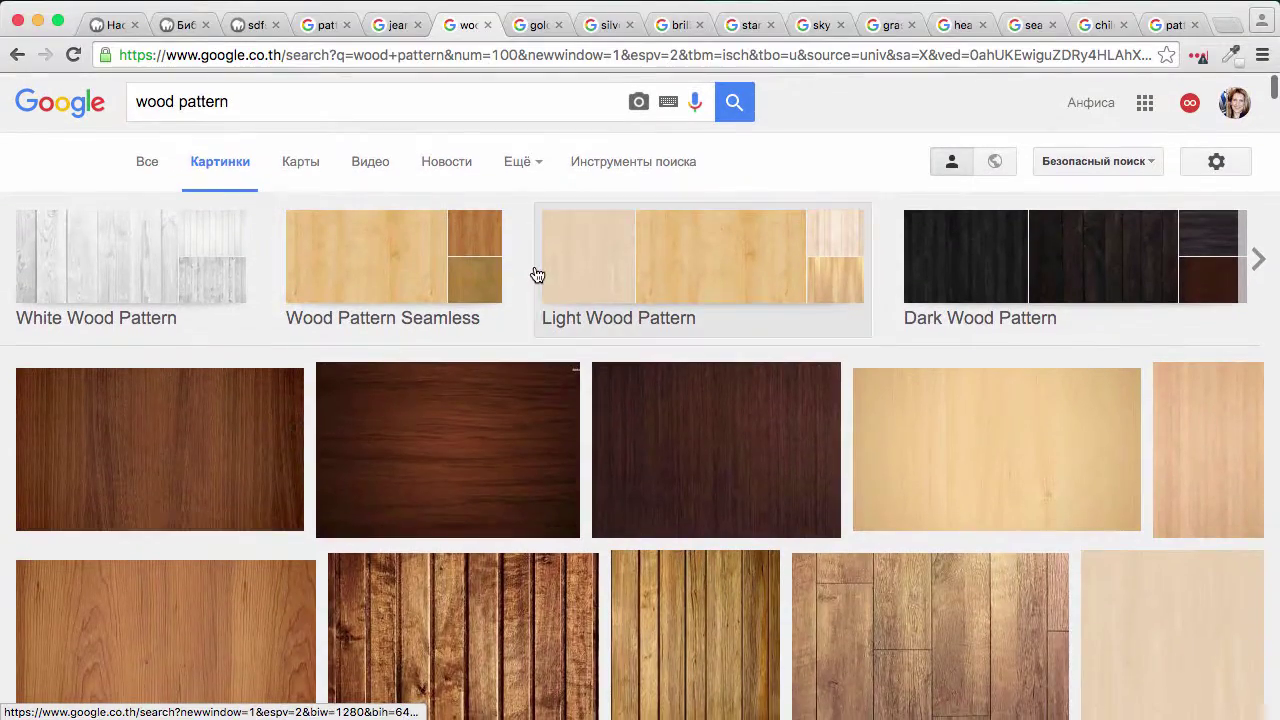
Step: Look through the image results for "gold pattern", "silver pattern" and "brilliant pattern"
{"action": "left_click", "coordinate": [531, 26]}
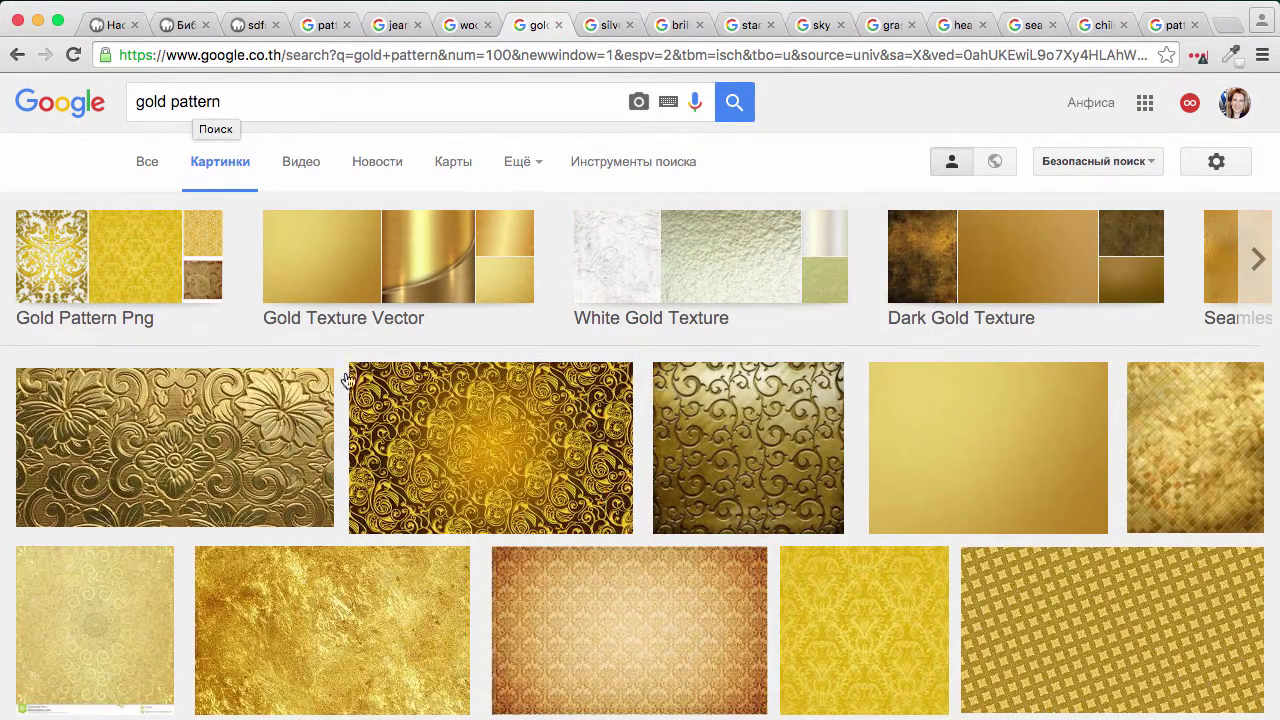
{"action": "scroll", "coordinate": [360, 420], "scroll_direction": "down", "scroll_amount": 10}
{"action": "scroll", "coordinate": [355, 430], "scroll_direction": "up", "scroll_amount": 10}
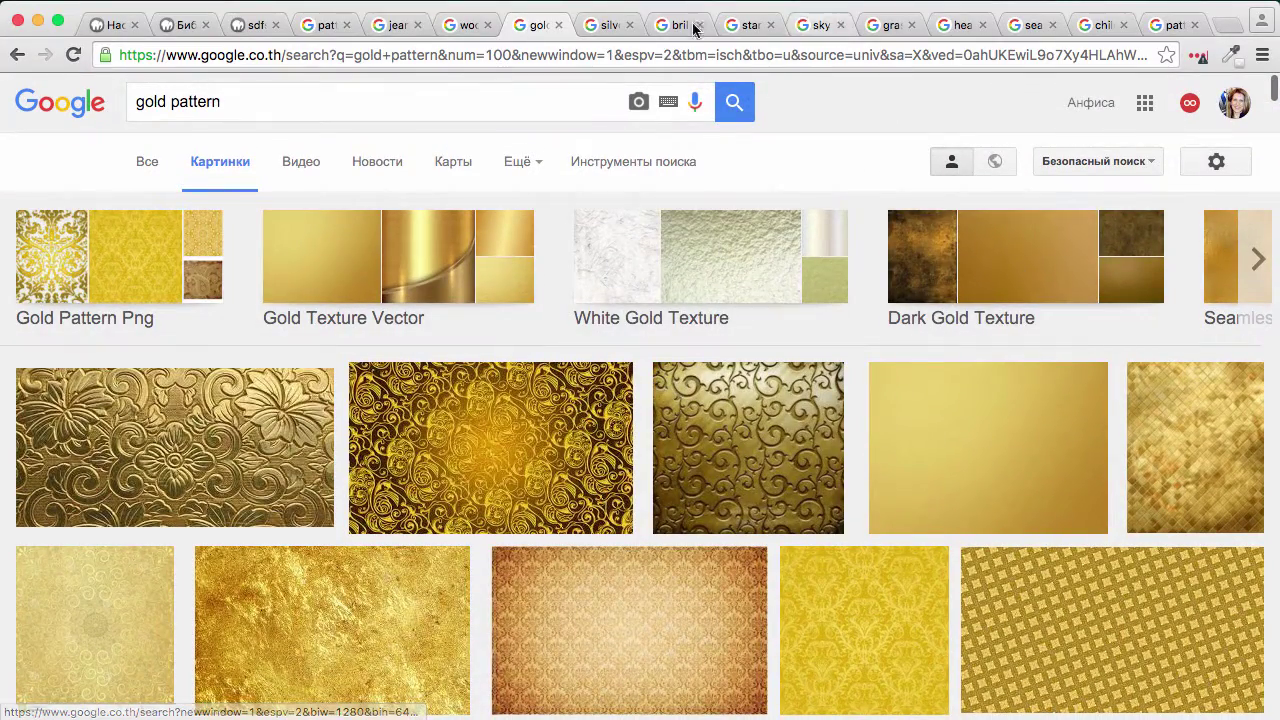
{"action": "left_click", "coordinate": [603, 24]}
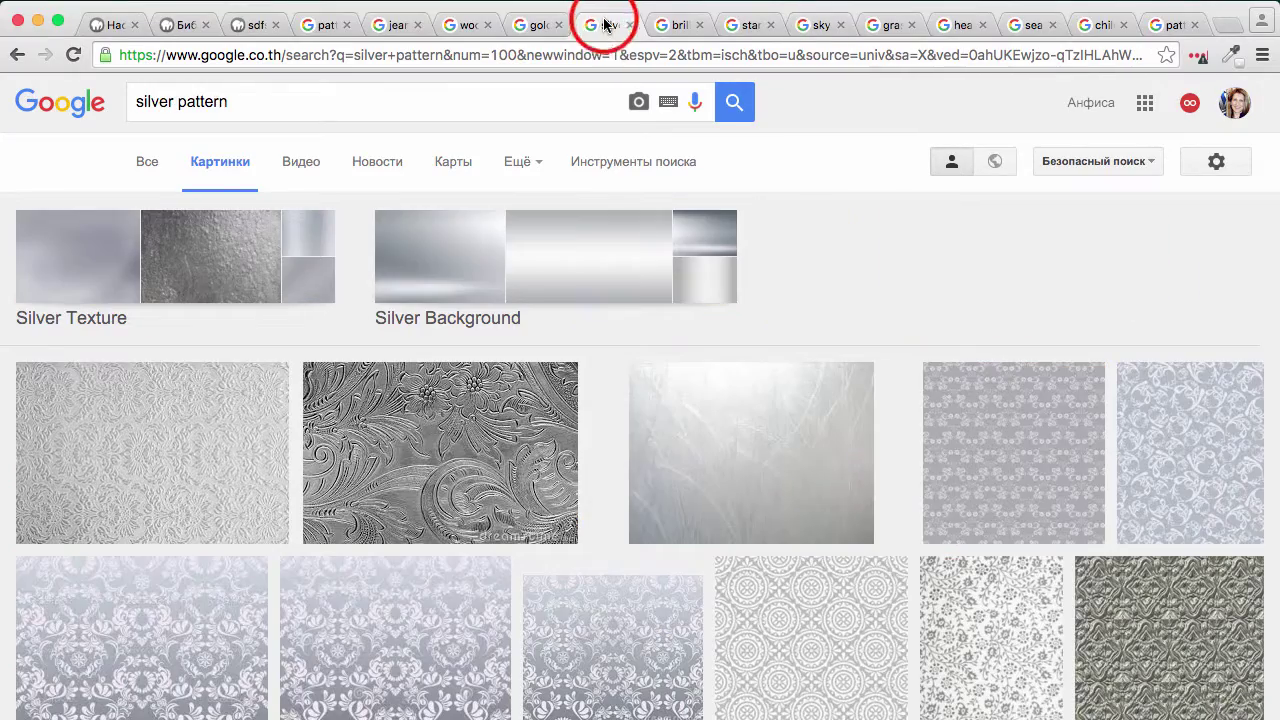
{"action": "left_click", "coordinate": [677, 25]}
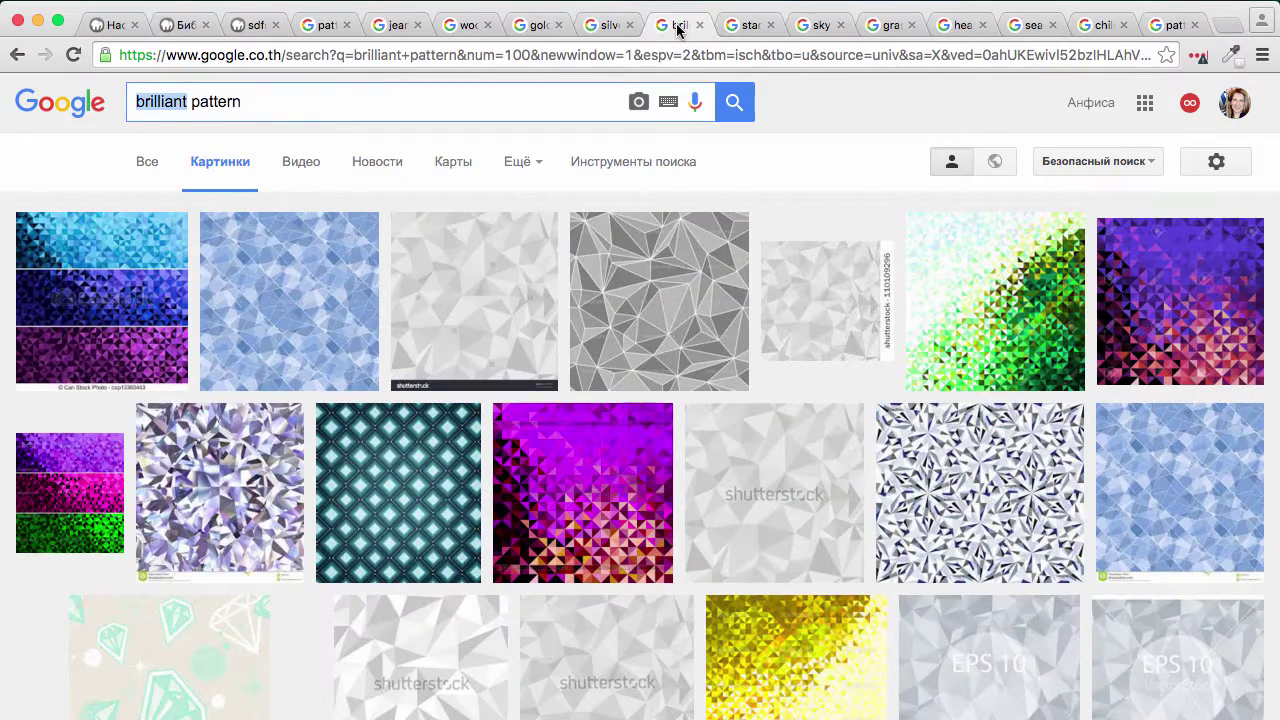
{"action": "scroll", "coordinate": [345, 310], "scroll_direction": "down", "scroll_amount": 10}
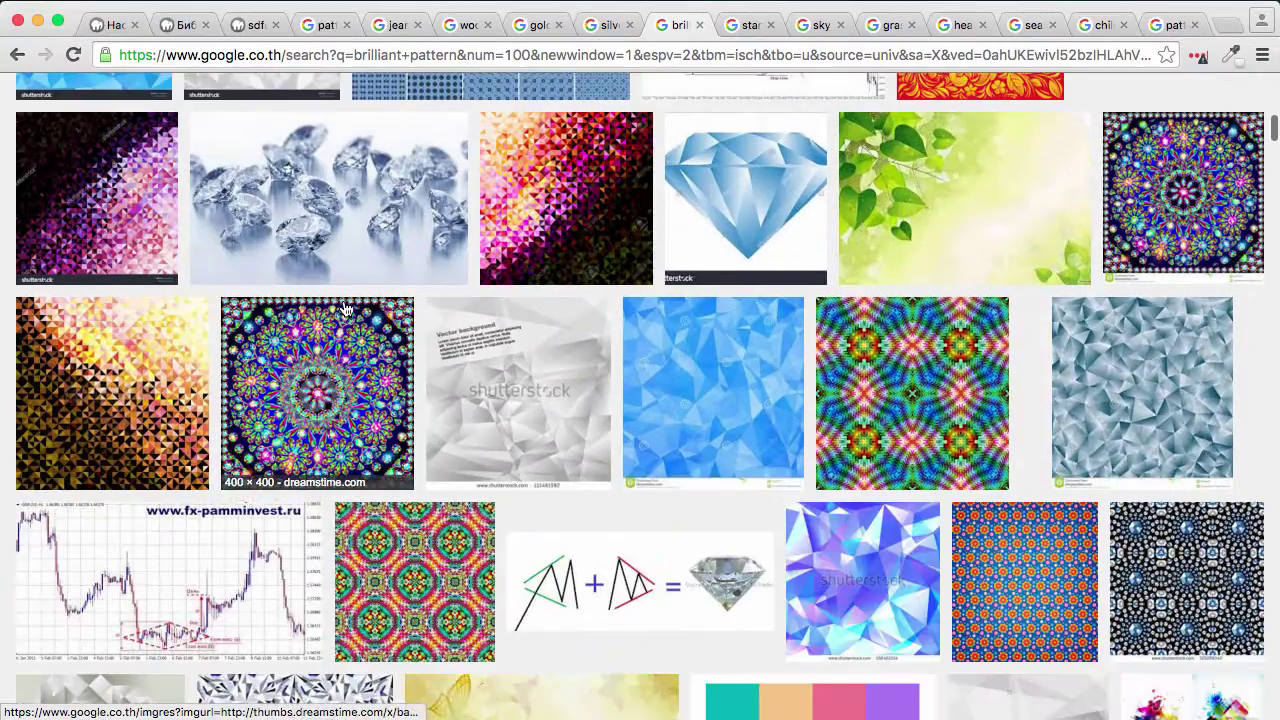
{"action": "scroll", "coordinate": [345, 308], "scroll_direction": "up", "scroll_amount": 9}
{"action": "scroll", "coordinate": [345, 310], "scroll_direction": "up", "scroll_amount": 2}
Step: Look through the image results for "star pattern", "sky pattern" and "grass pattern"
{"action": "left_click", "coordinate": [740, 25]}
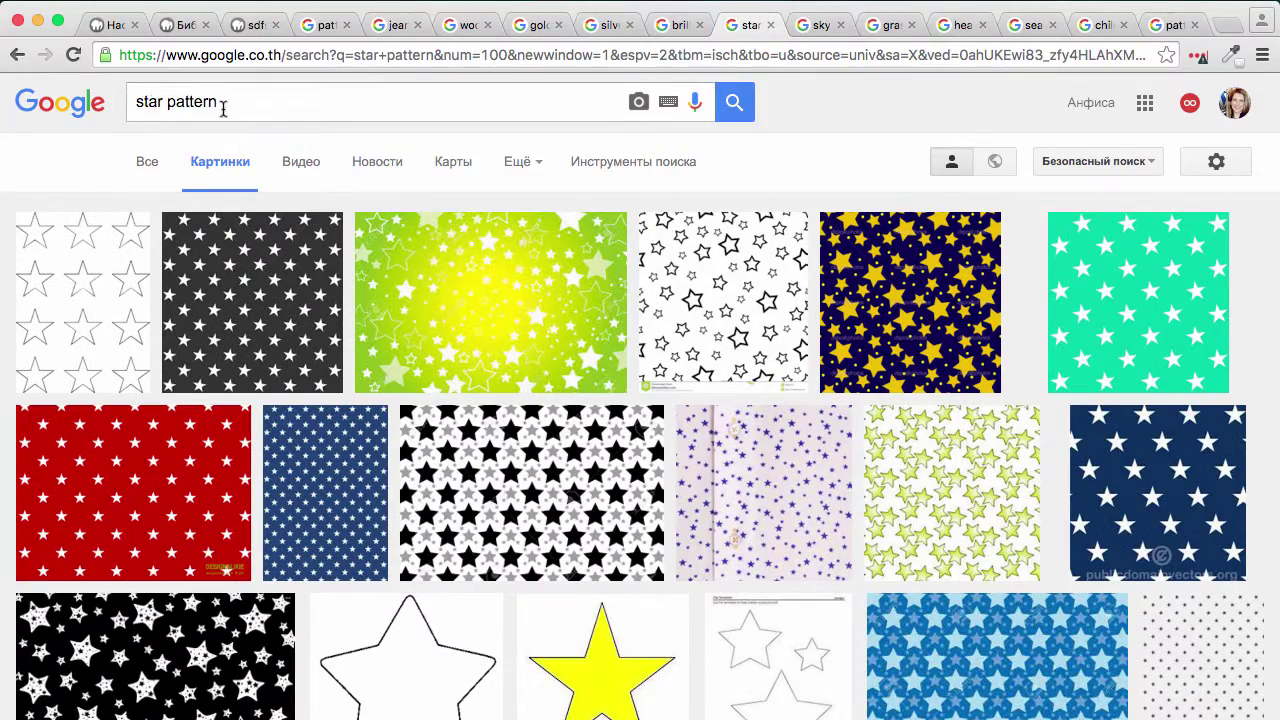
{"action": "scroll", "coordinate": [396, 469], "scroll_direction": "down", "scroll_amount": 15}
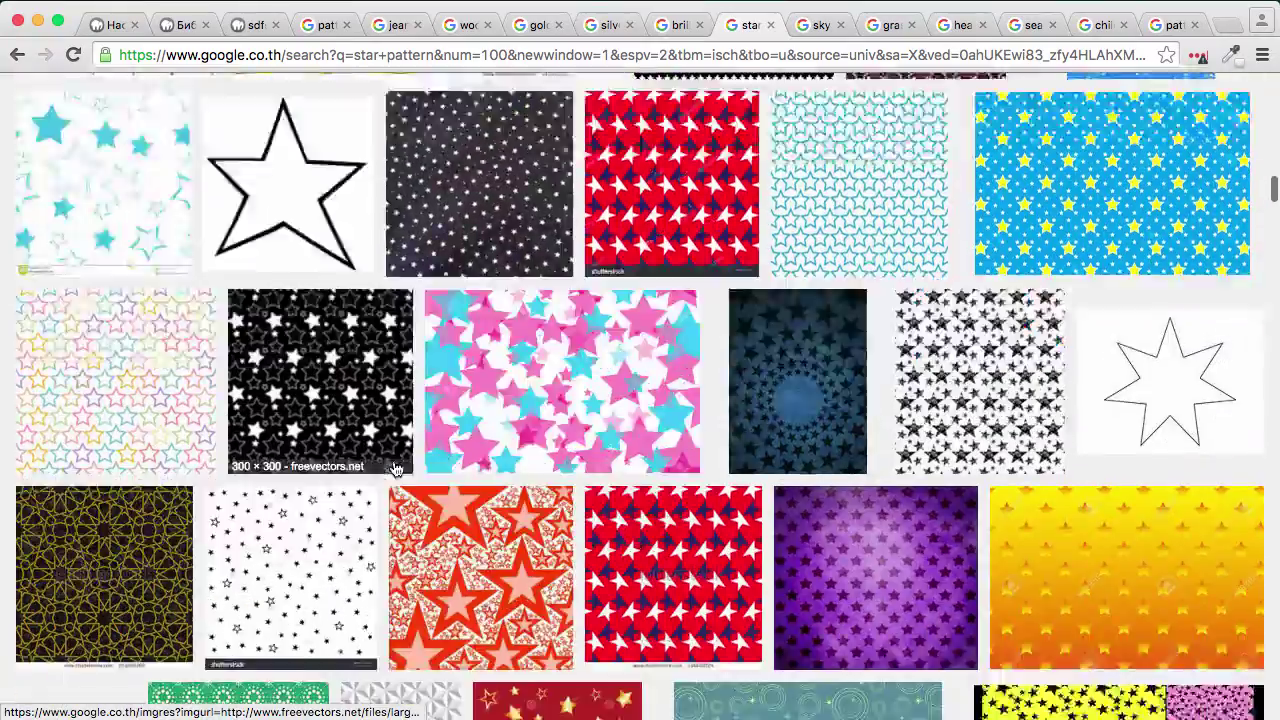
{"action": "scroll", "coordinate": [392, 466], "scroll_direction": "up", "scroll_amount": 20}
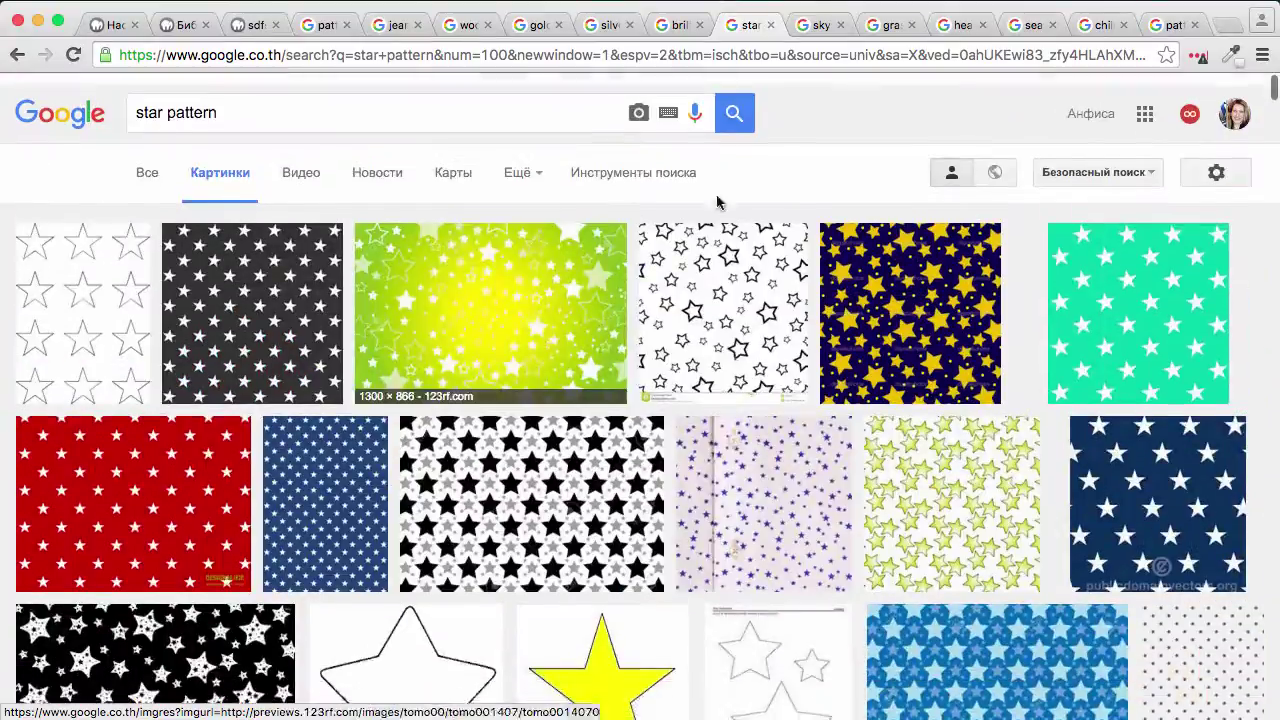
{"action": "left_click", "coordinate": [814, 26]}
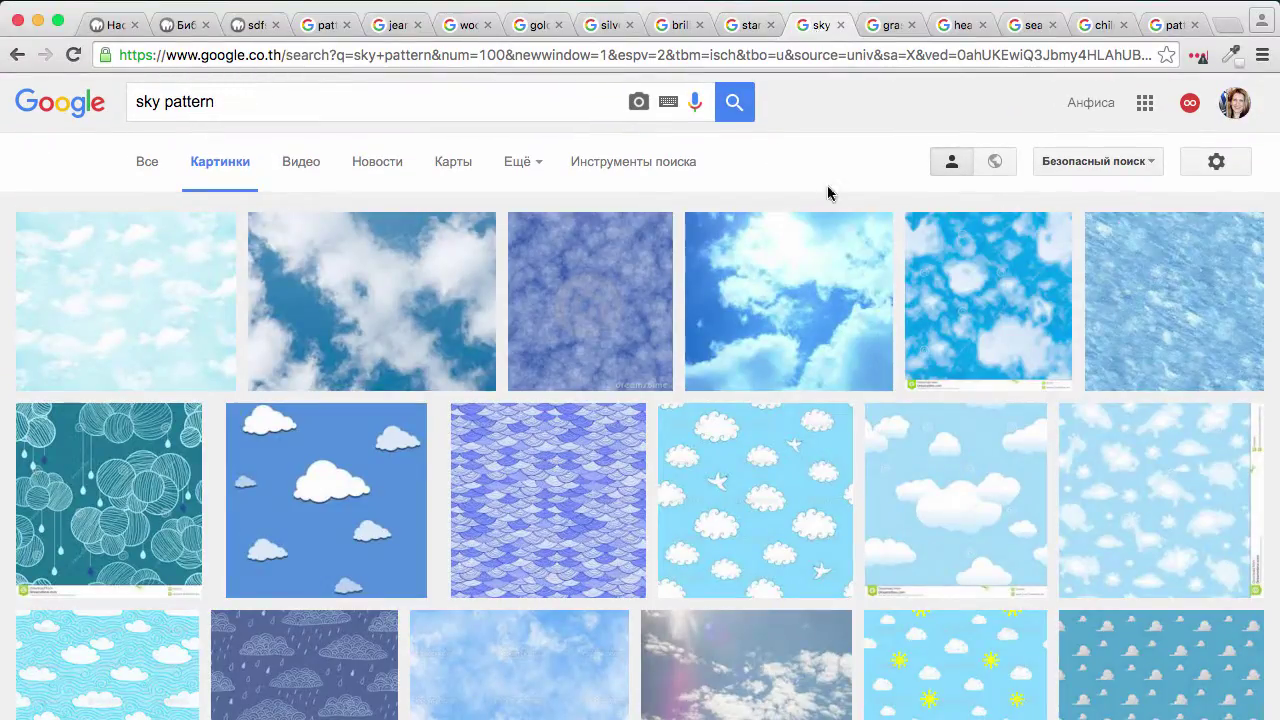
{"action": "left_click", "coordinate": [887, 28]}
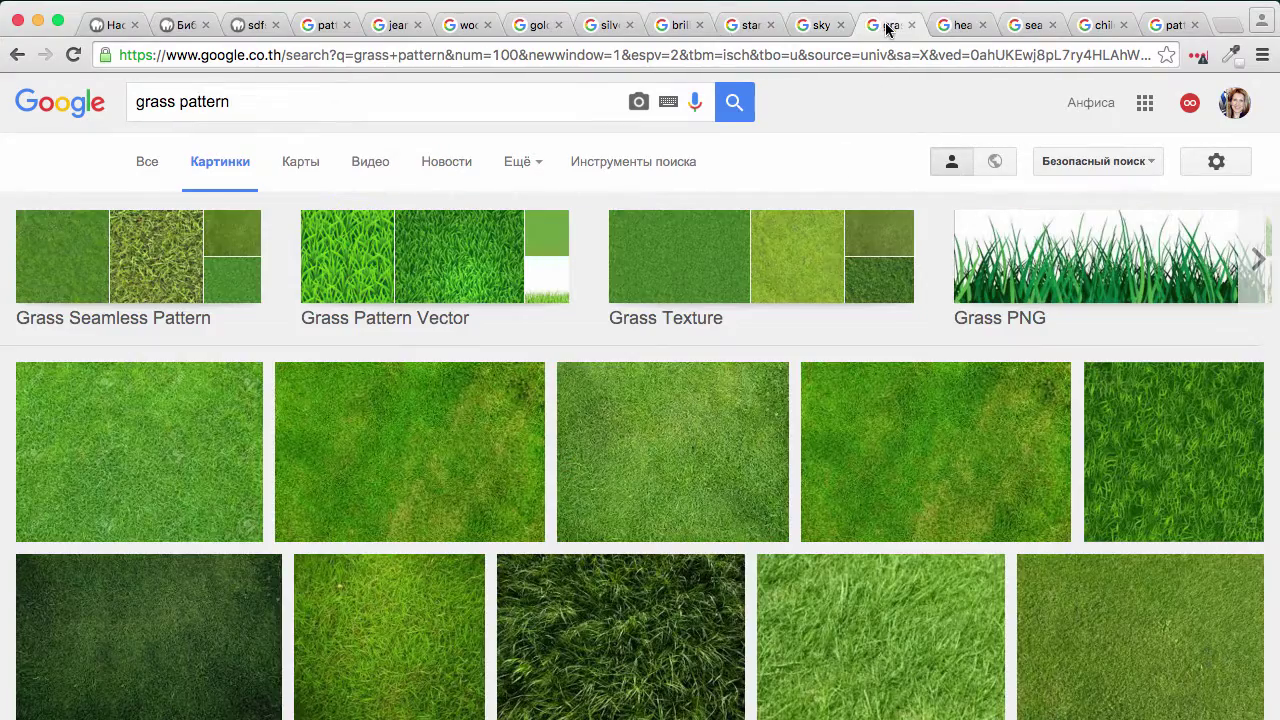
Step: View the "heart pattern" image results and narrow them to the Heart Pattern Blue suggestion
{"action": "left_click", "coordinate": [958, 26]}
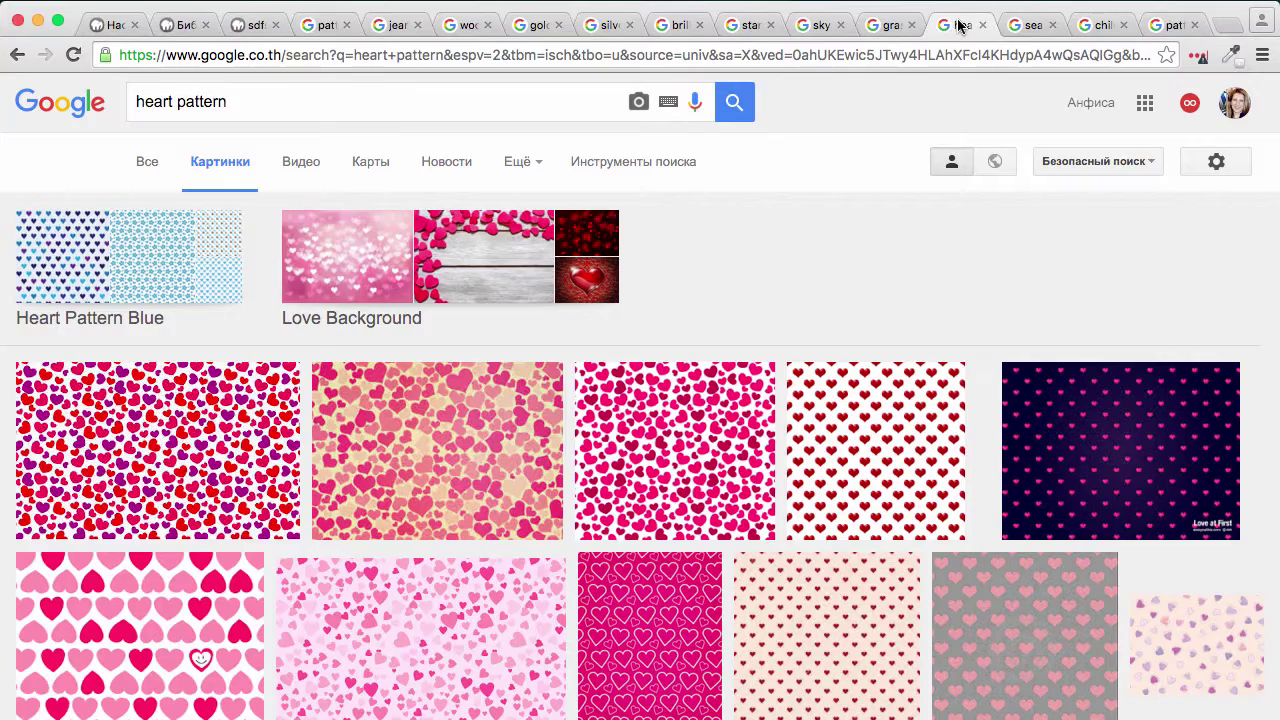
{"action": "left_click", "coordinate": [155, 270]}
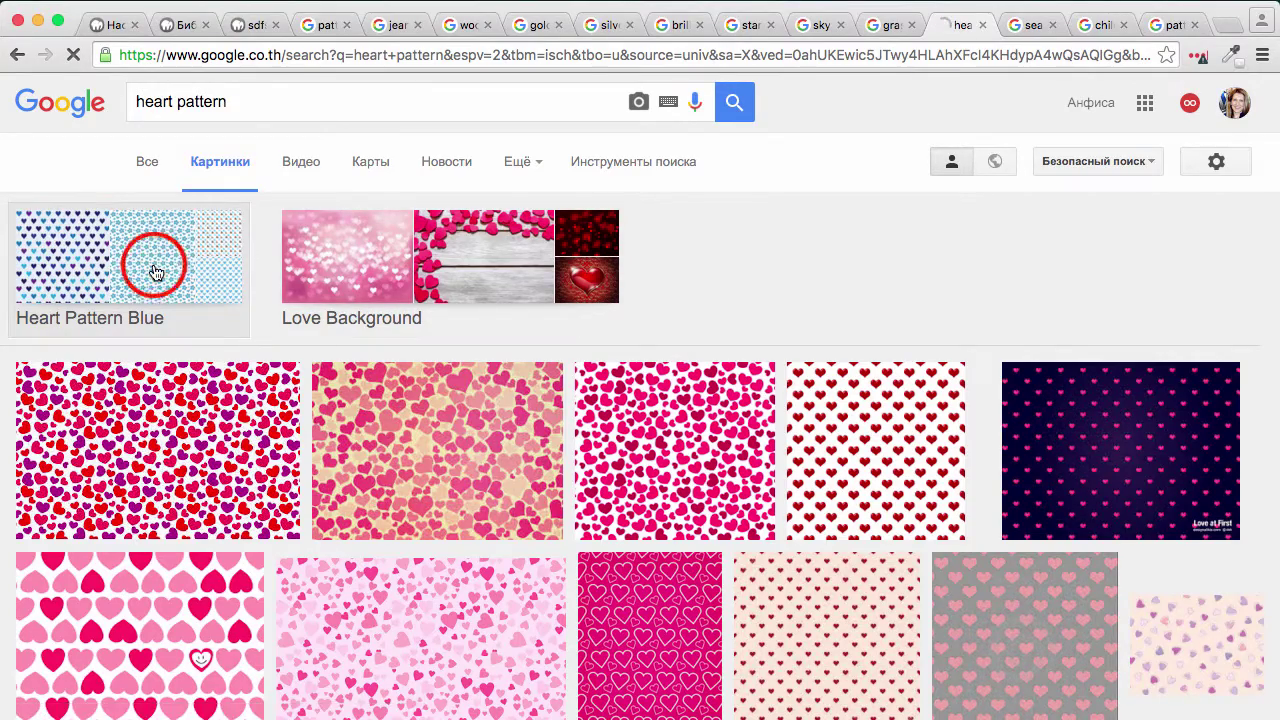
{"action": "scroll", "coordinate": [654, 509], "scroll_direction": "down", "scroll_amount": 5}
{"action": "scroll", "coordinate": [654, 509], "scroll_direction": "up", "scroll_amount": 5}
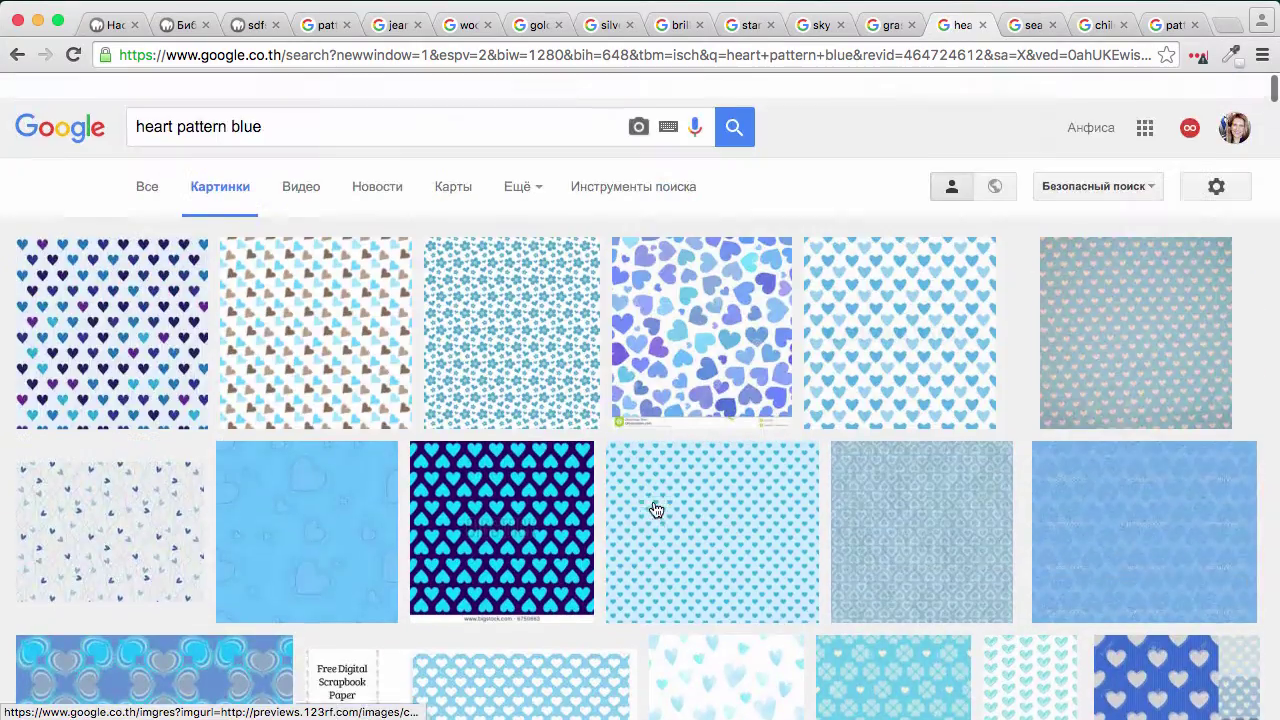
Step: Look through the image results for "sea pattern", "child pattern" and "pattern aztec"
{"action": "left_click", "coordinate": [1029, 25]}
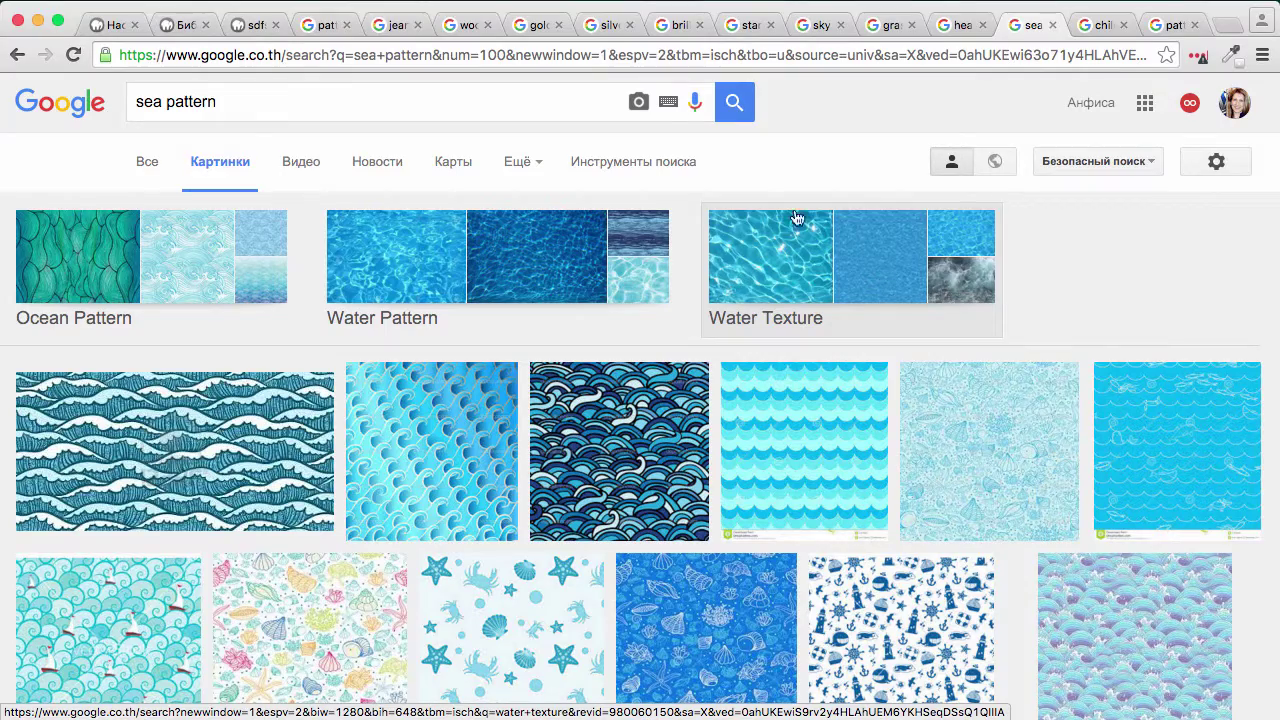
{"action": "scroll", "coordinate": [643, 492], "scroll_direction": "down", "scroll_amount": 10}
{"action": "scroll", "coordinate": [643, 492], "scroll_direction": "up", "scroll_amount": 10}
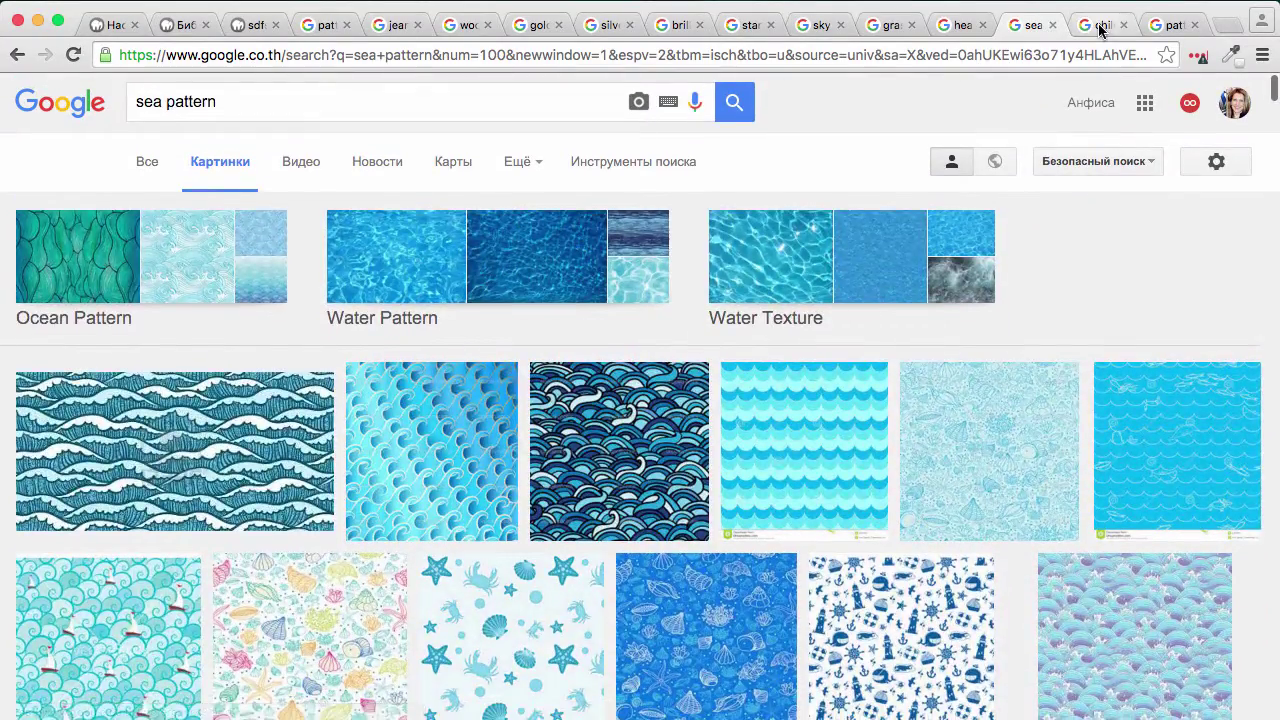
{"action": "left_click", "coordinate": [1100, 26]}
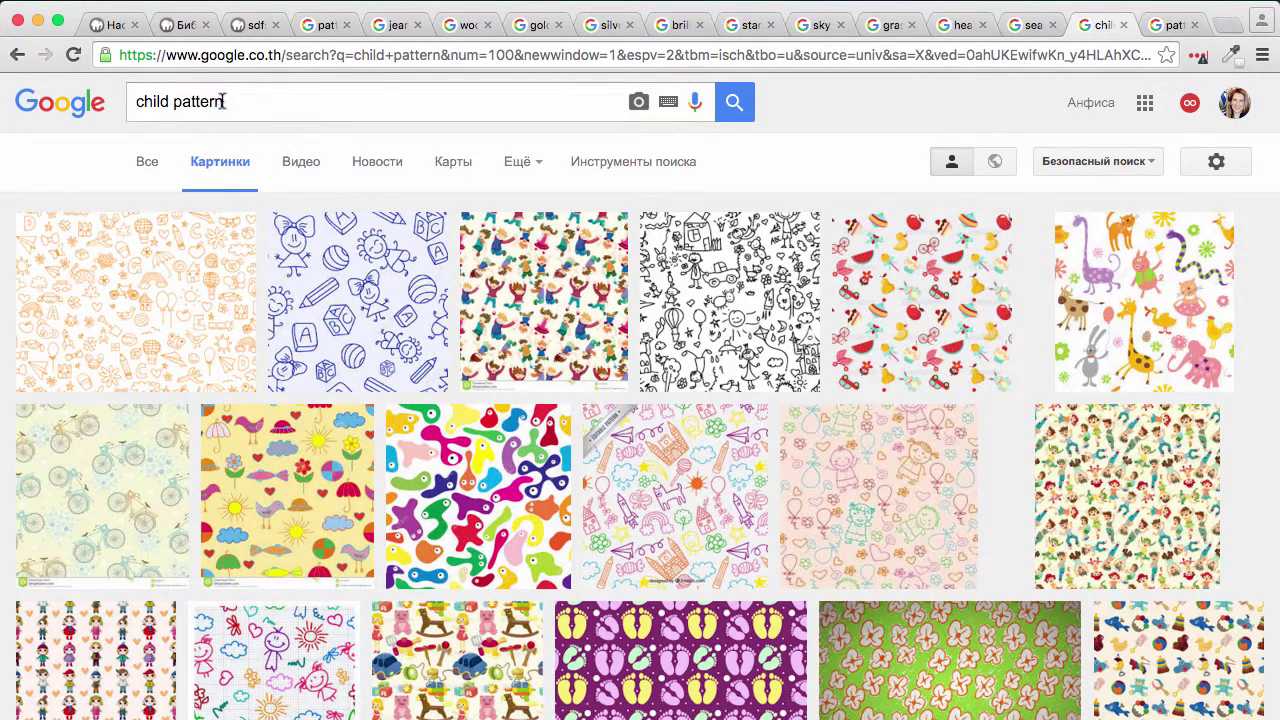
{"action": "left_click", "coordinate": [1170, 25]}
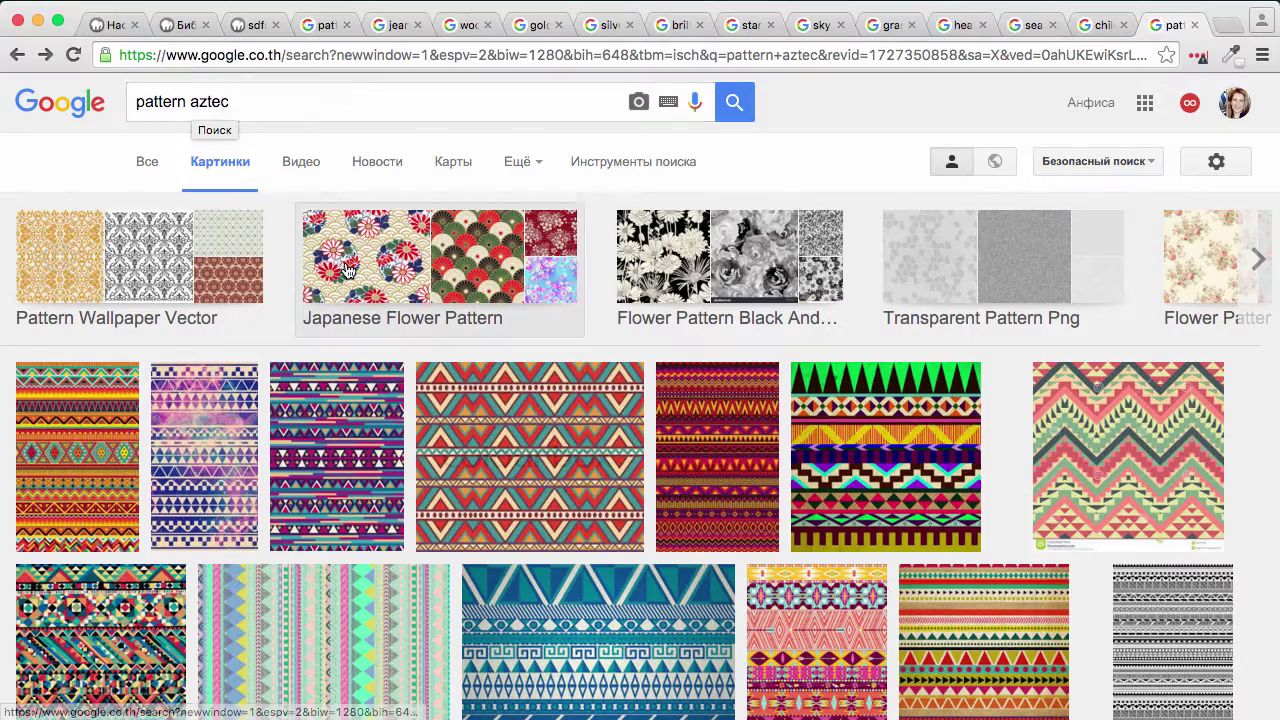
{"action": "scroll", "coordinate": [334, 443], "scroll_direction": "down", "scroll_amount": 5}
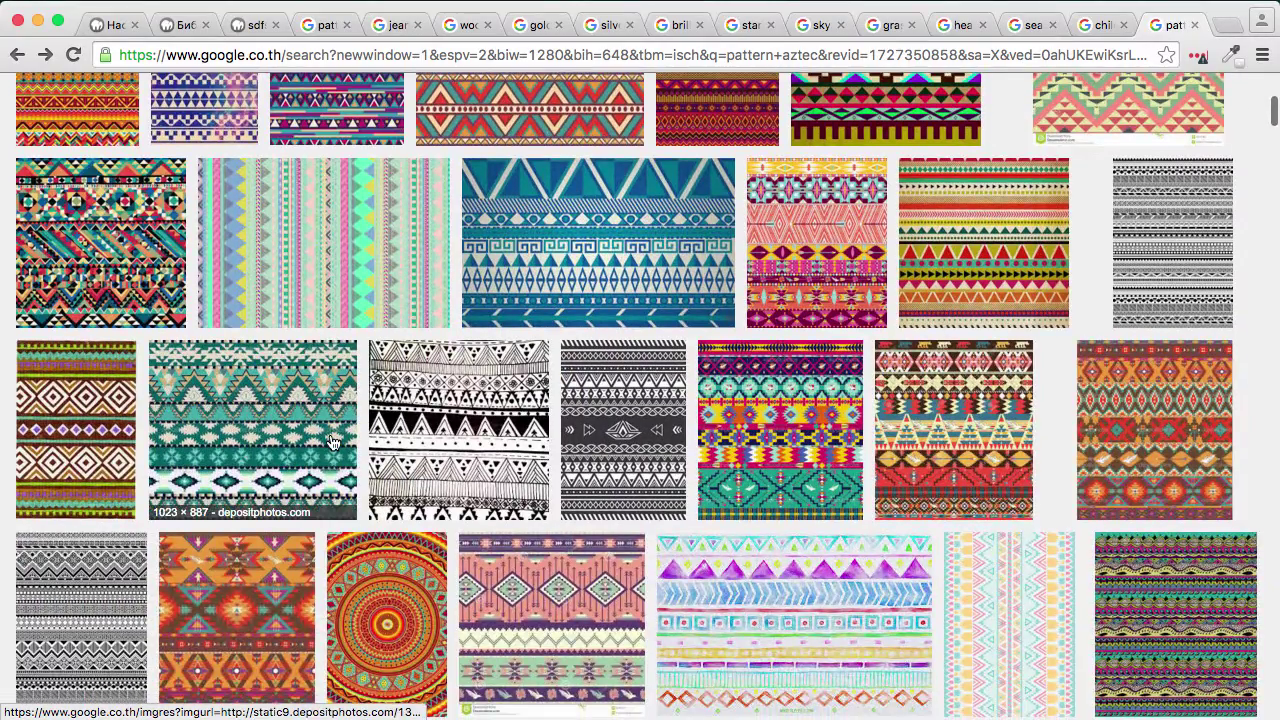
{"action": "scroll", "coordinate": [334, 443], "scroll_direction": "up", "scroll_amount": 5}
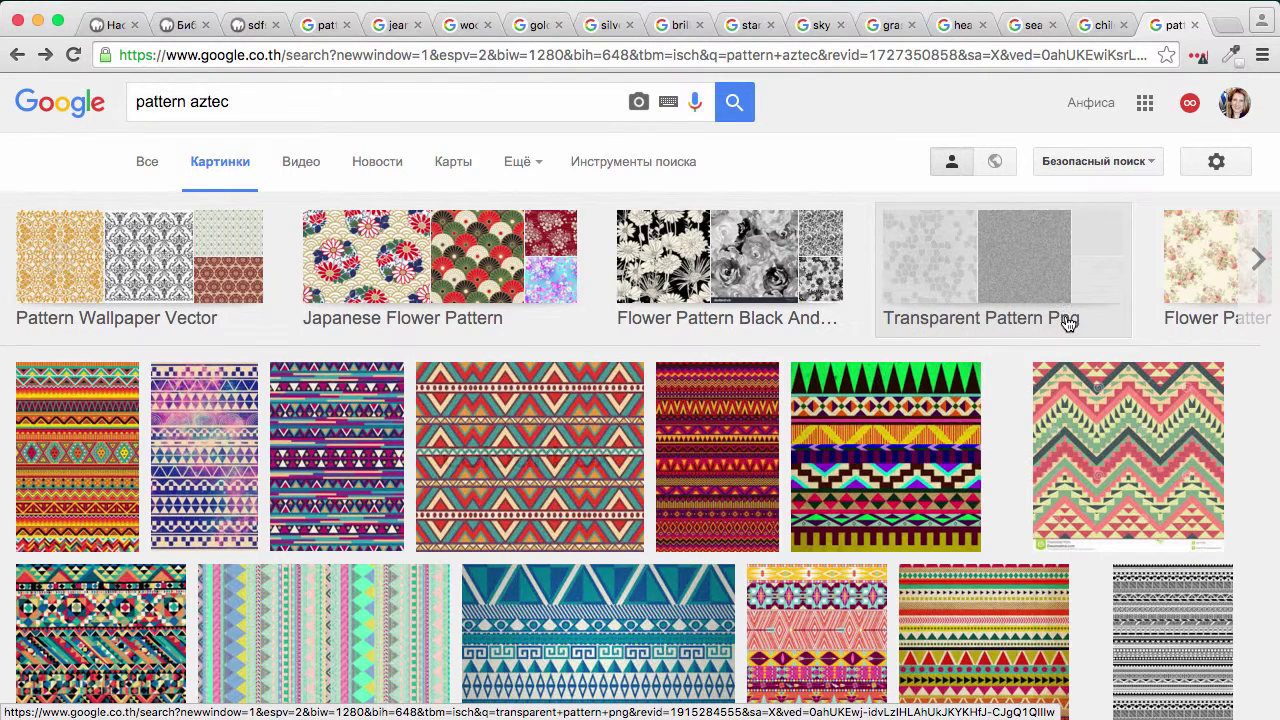
Step: Show the search tools for the aztec pattern images and examine the colour and size filter options
{"action": "left_click", "coordinate": [626, 166]}
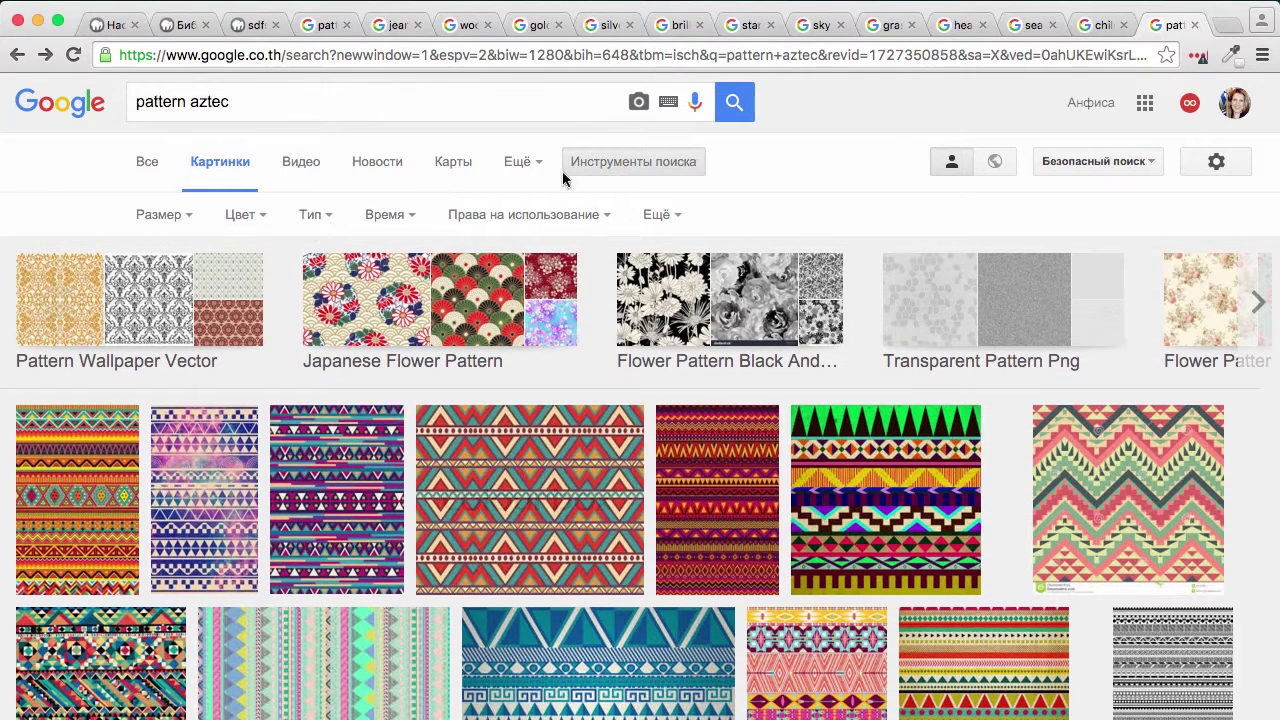
{"action": "left_click", "coordinate": [262, 216]}
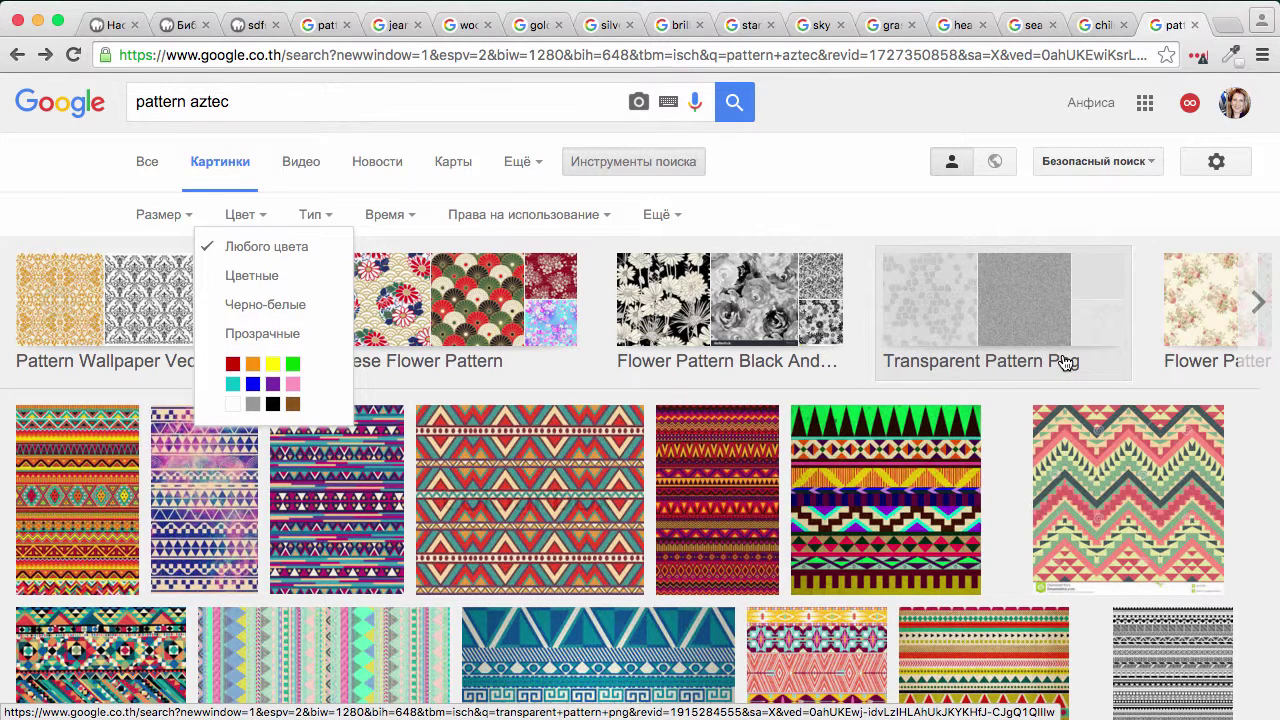
{"action": "left_click", "coordinate": [188, 215]}
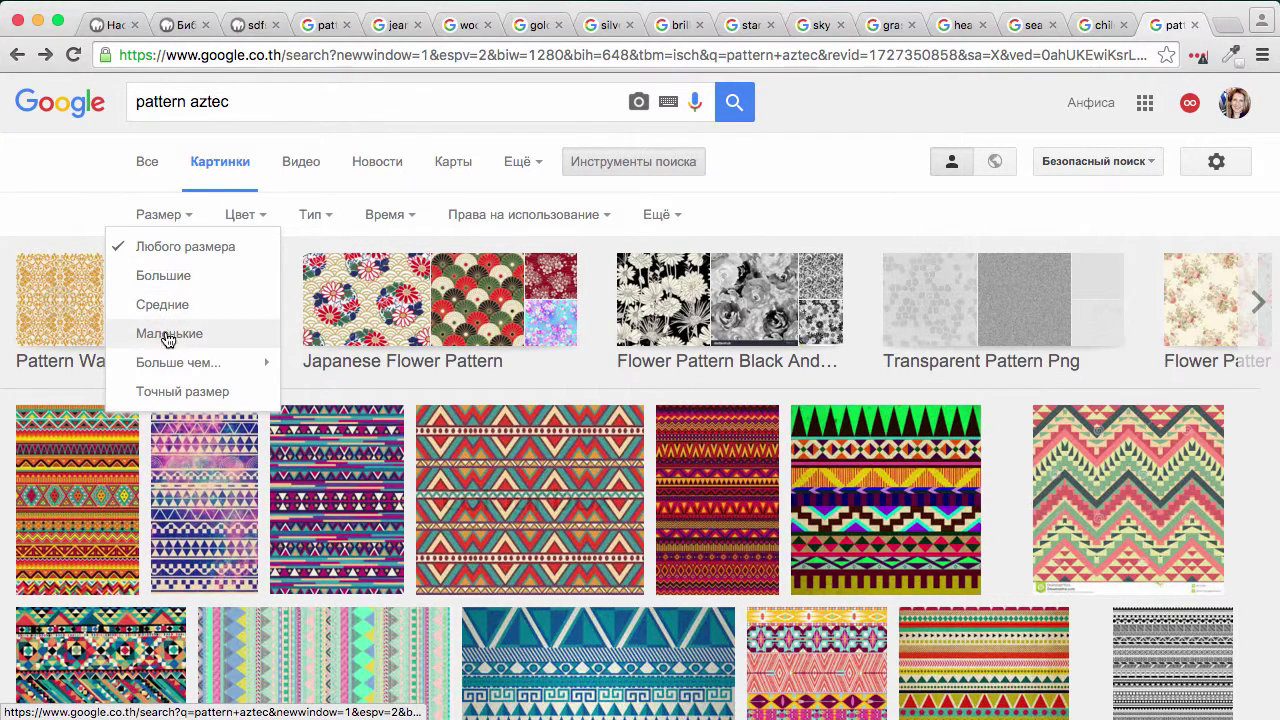
{"action": "left_click", "coordinate": [840, 212]}
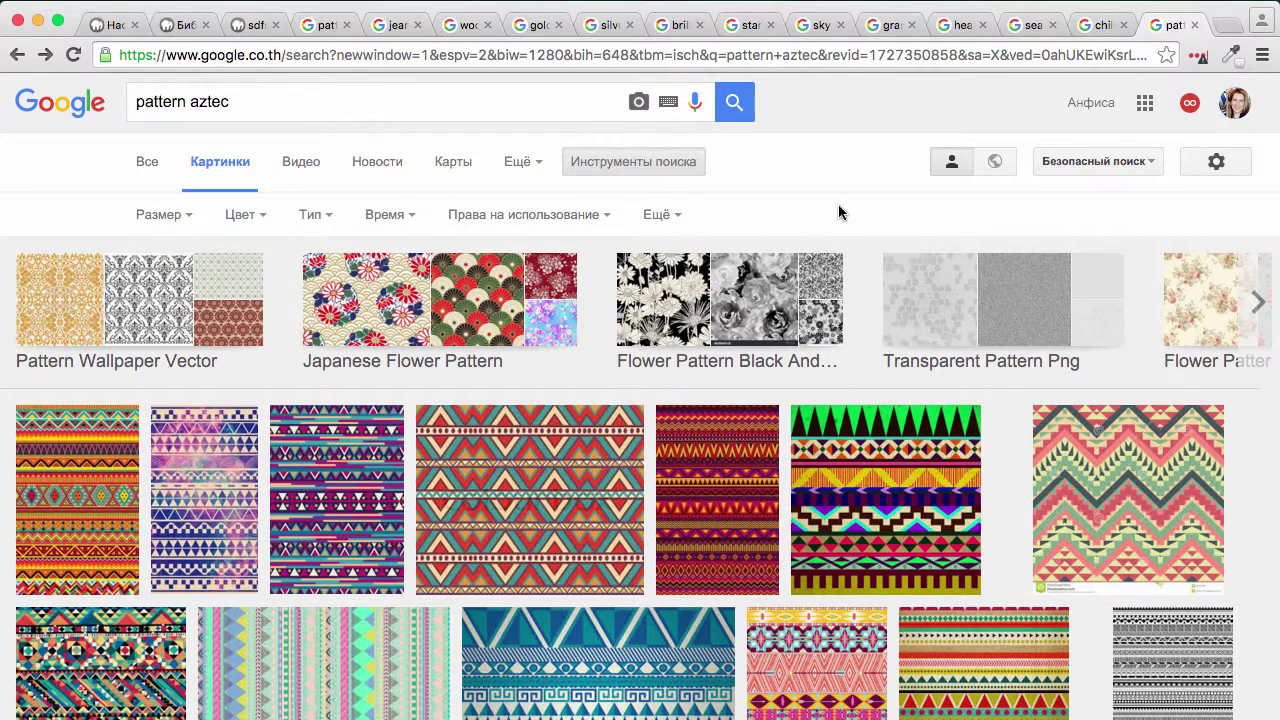
Step: Open the Transparent Pattern Png suggestion and save the dark-denim-3.png texture to the computer
{"action": "left_click", "coordinate": [1000, 326]}
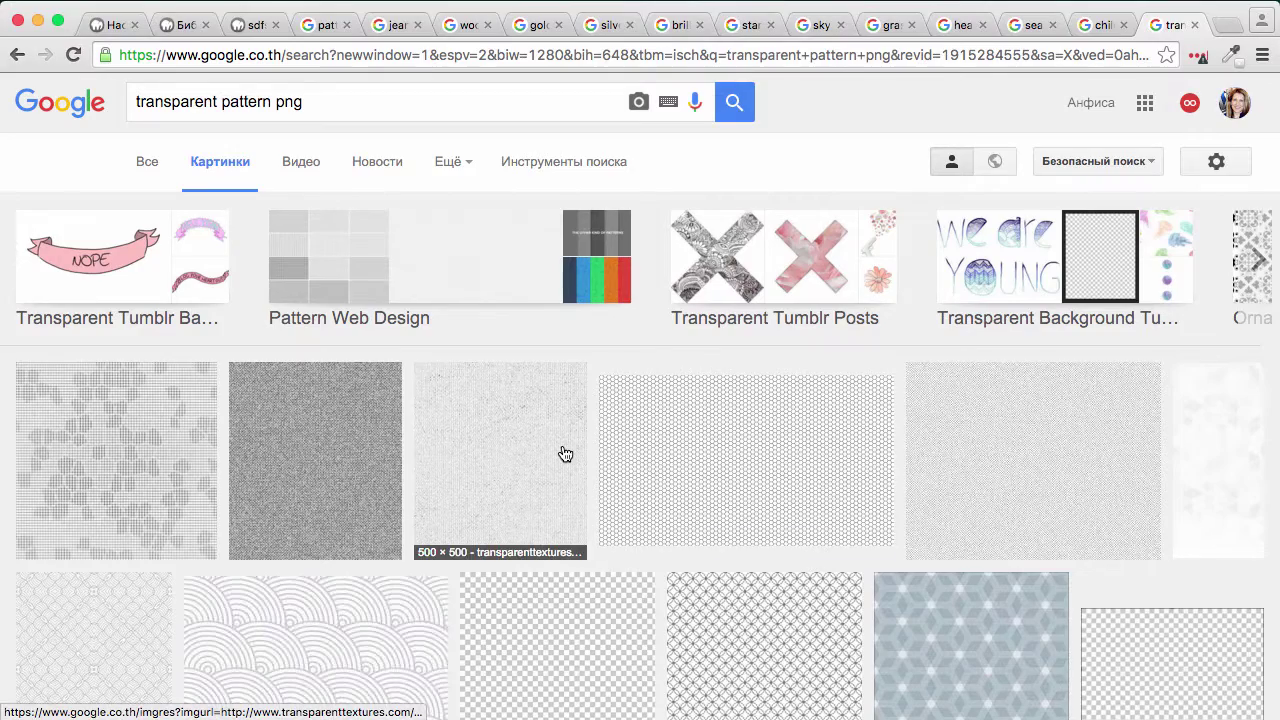
{"action": "scroll", "coordinate": [467, 484], "scroll_direction": "down", "scroll_amount": 3}
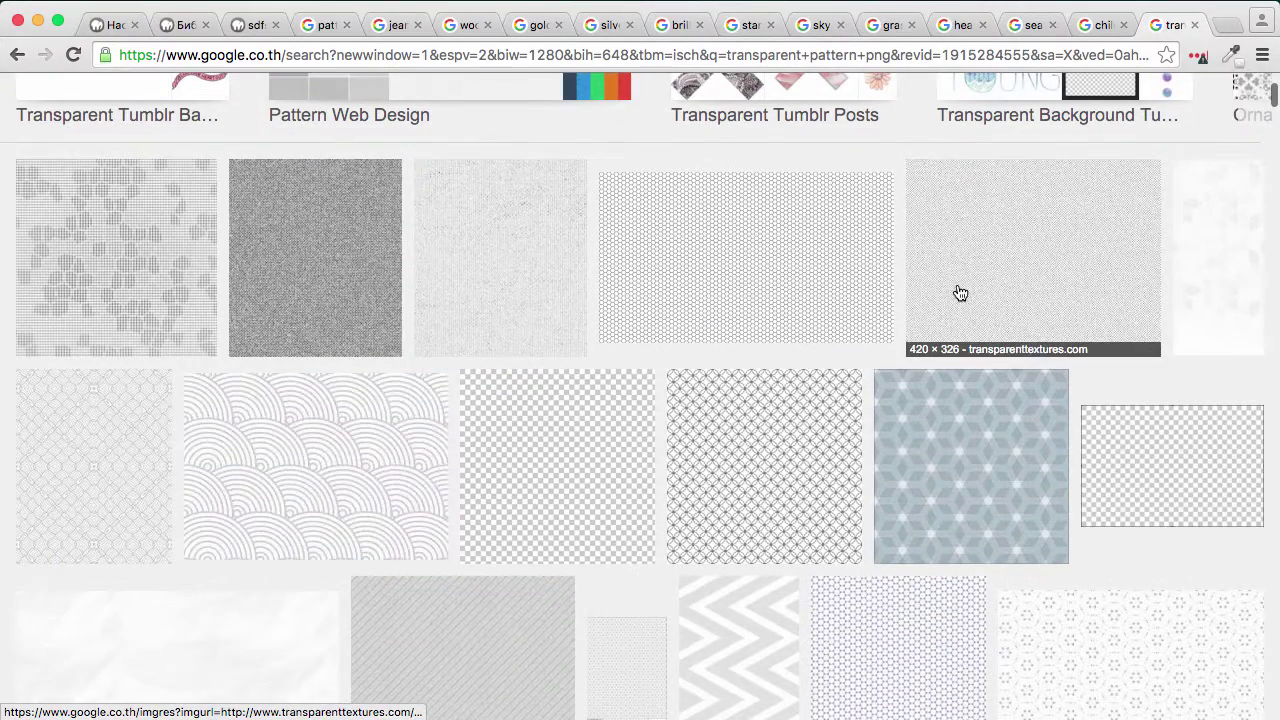
{"action": "left_click", "coordinate": [1037, 243]}
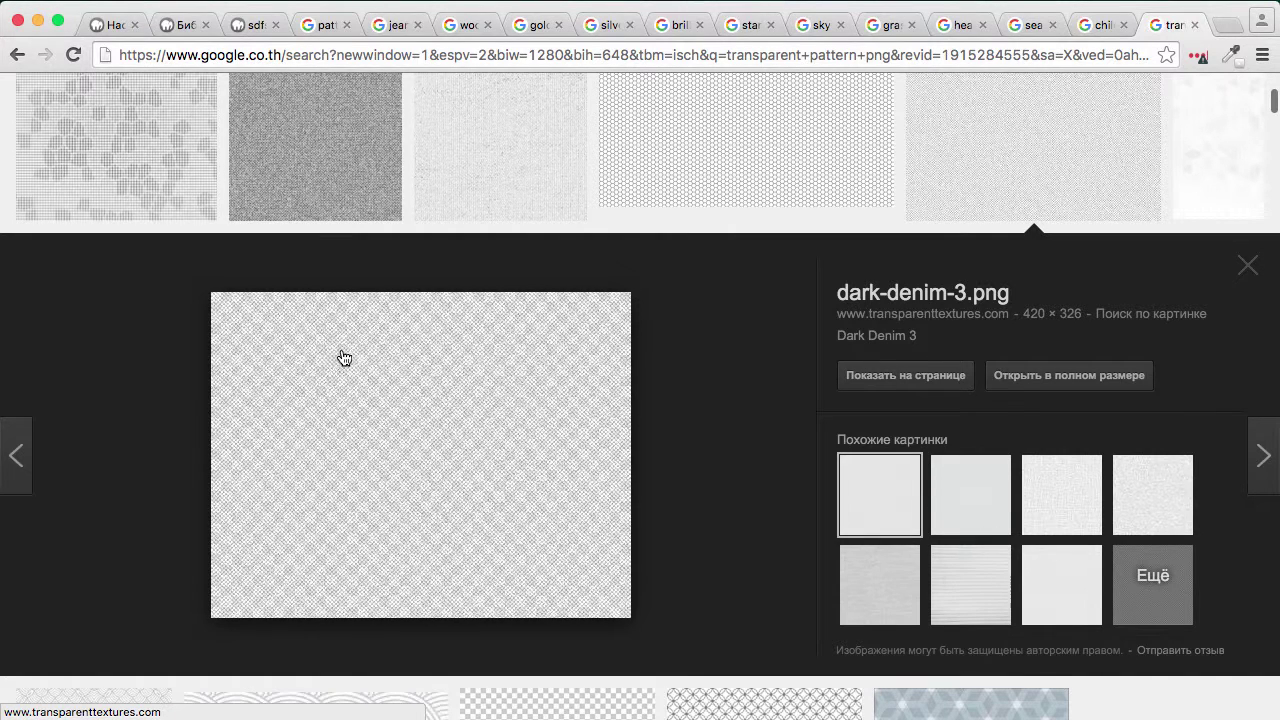
{"action": "right_click", "coordinate": [467, 434]}
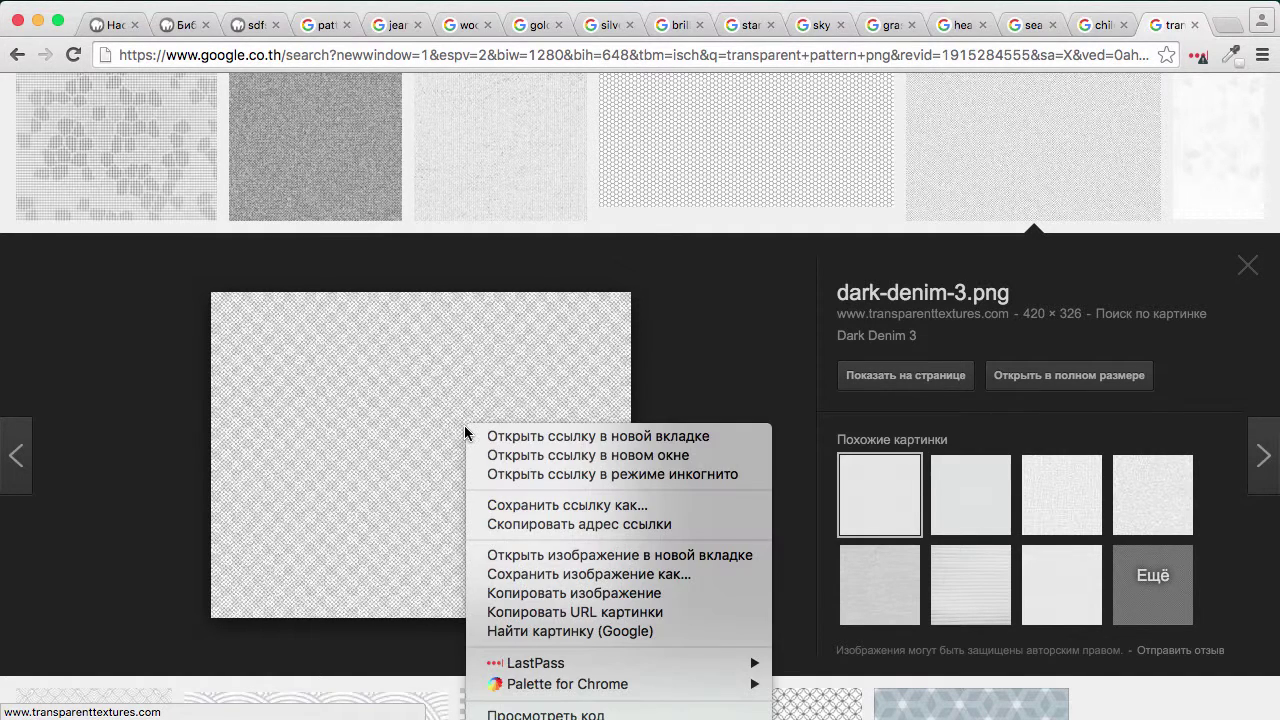
{"action": "left_click", "coordinate": [516, 574]}
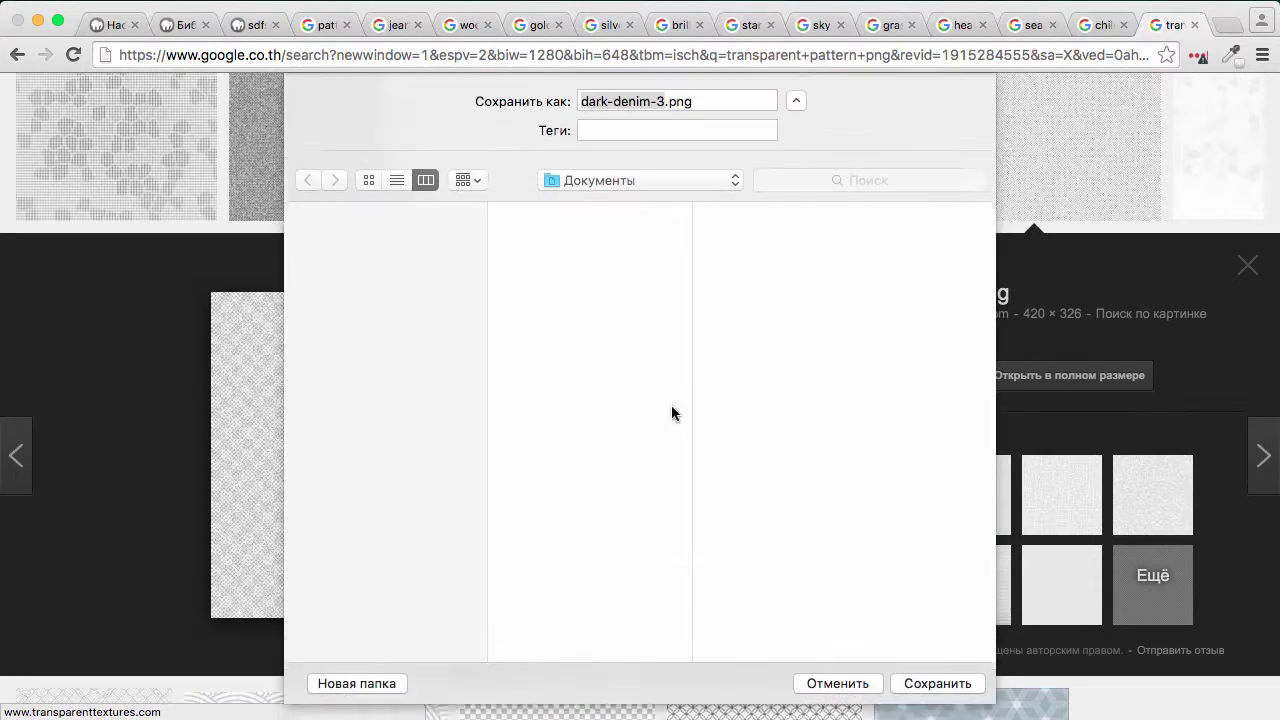
{"action": "left_click", "coordinate": [938, 689]}
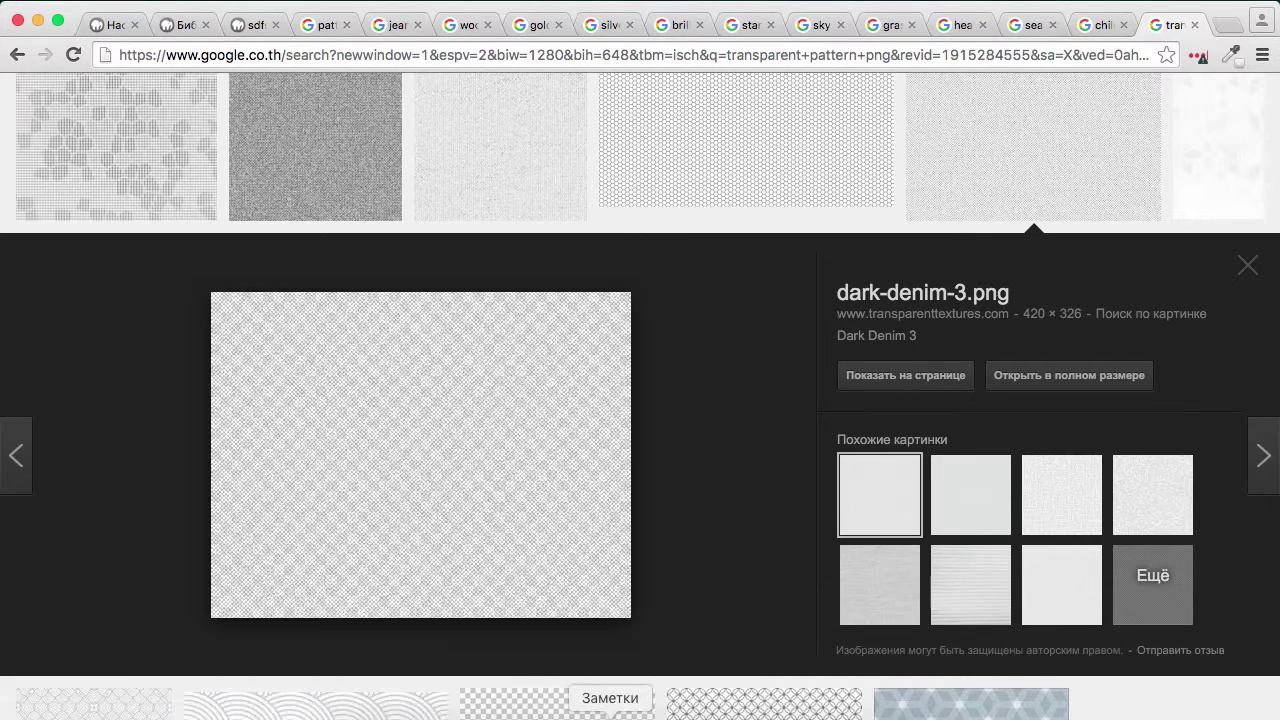
Step: Return to the template's blog style settings and remove the floral image from the background around the blog
{"action": "left_click", "coordinate": [107, 28]}
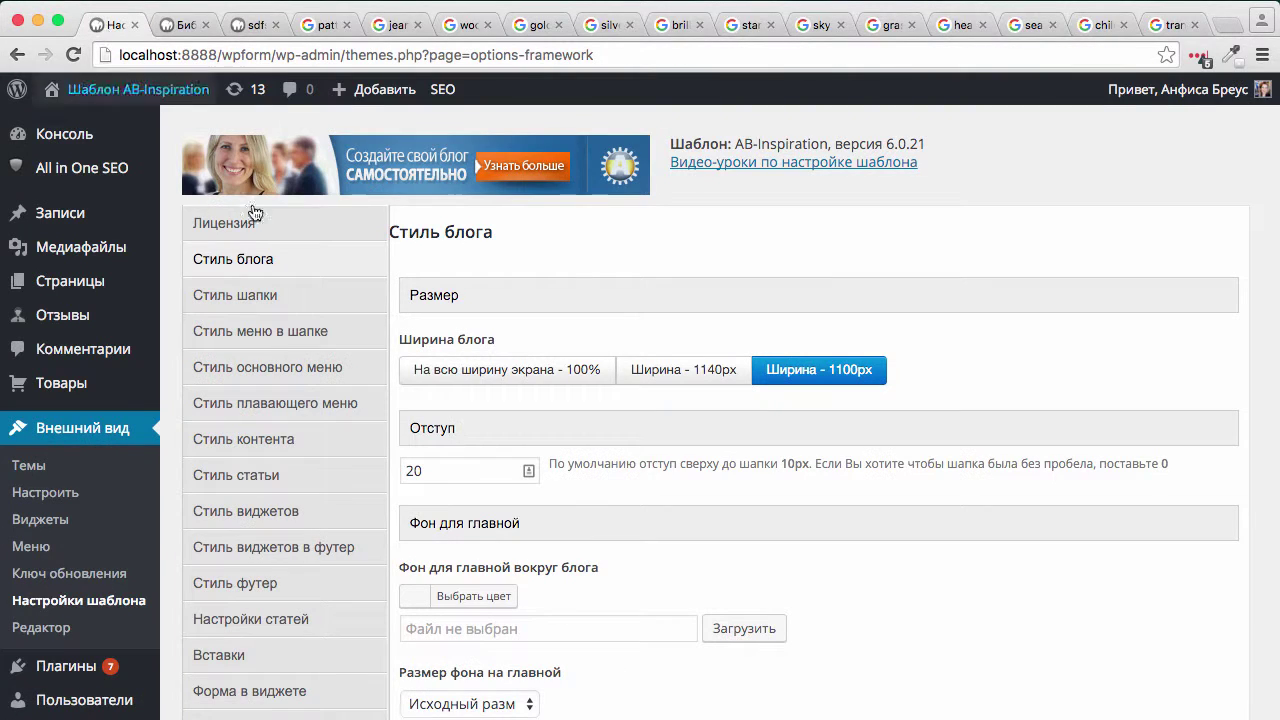
{"action": "scroll", "coordinate": [290, 522], "scroll_direction": "down", "scroll_amount": 2}
{"action": "scroll", "coordinate": [290, 522], "scroll_direction": "down", "scroll_amount": 1}
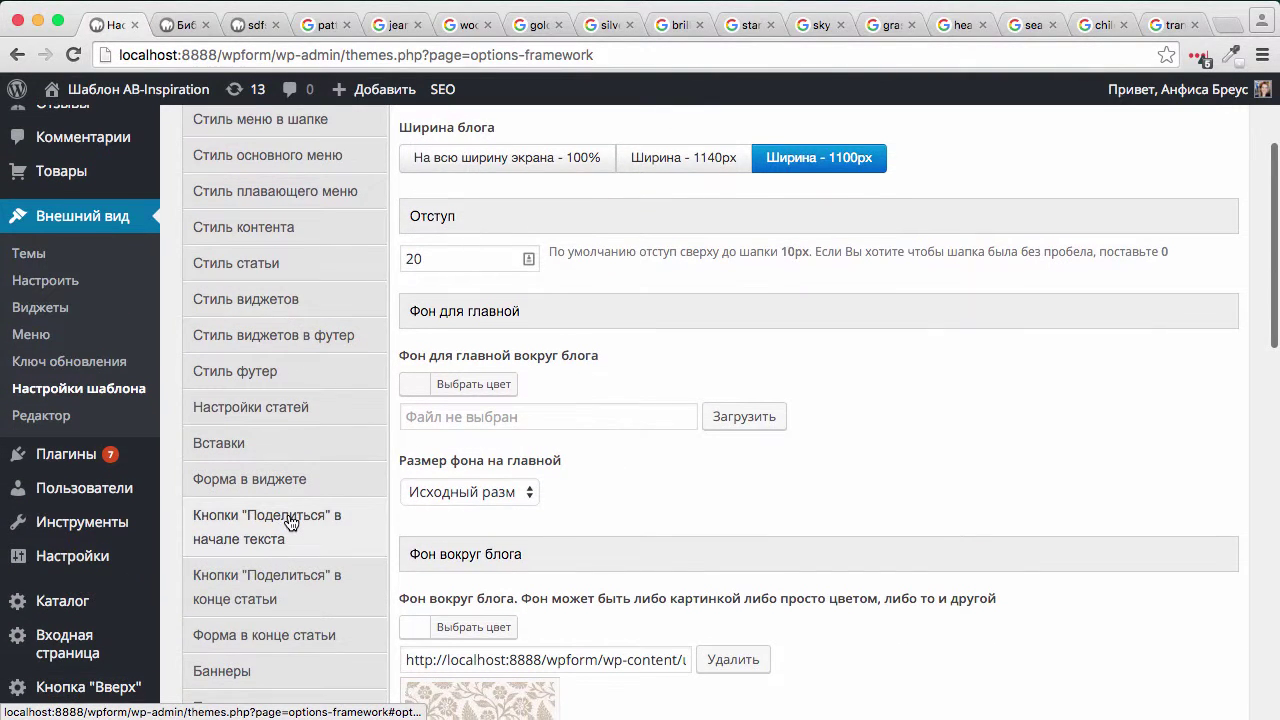
{"action": "scroll", "coordinate": [300, 371], "scroll_direction": "up", "scroll_amount": 3}
{"action": "scroll", "coordinate": [316, 287], "scroll_direction": "down", "scroll_amount": 5}
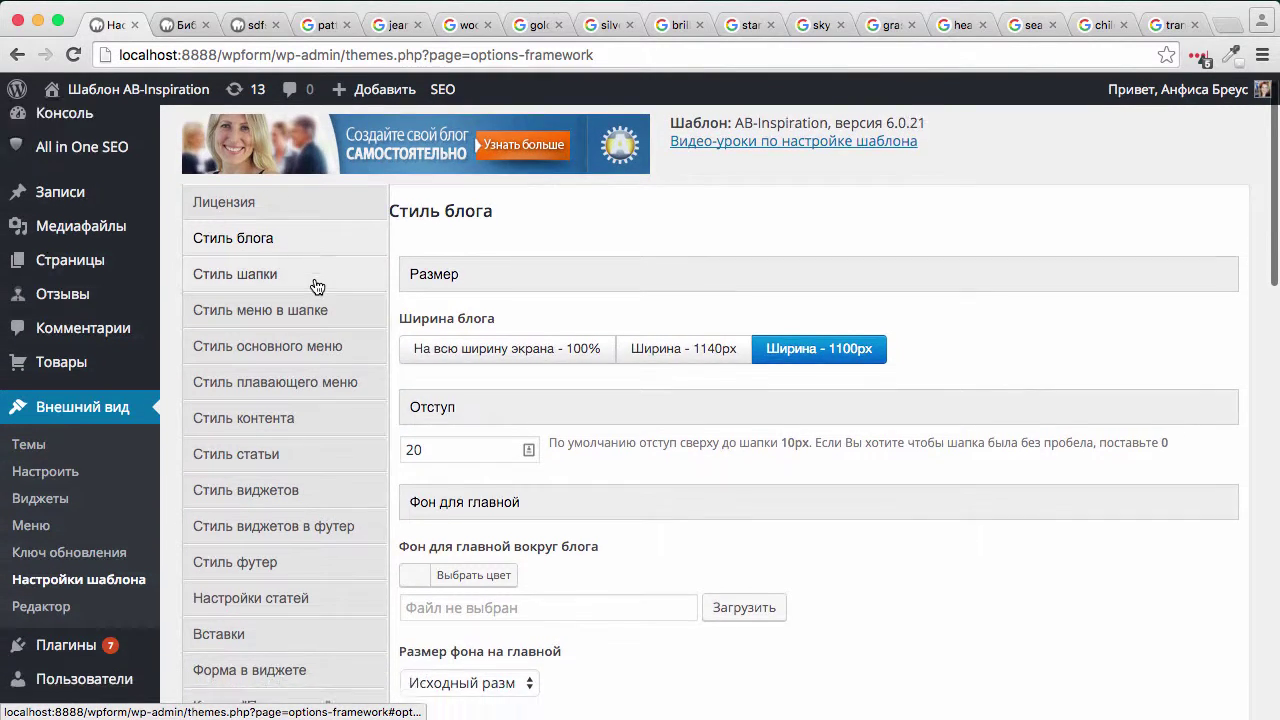
{"action": "scroll", "coordinate": [316, 287], "scroll_direction": "down", "scroll_amount": 2}
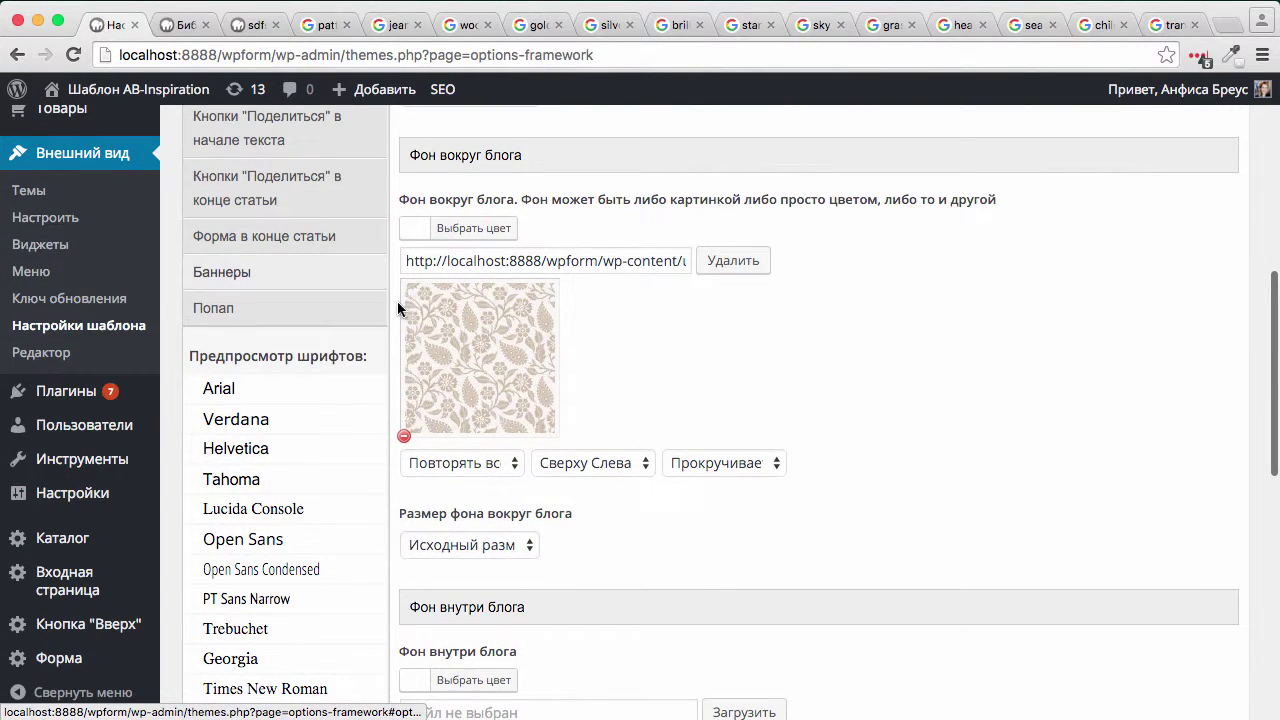
{"action": "left_click", "coordinate": [404, 437]}
Step: Upload dark-denim-3.png from the Загрузки folder and select it as the background image around the blog
{"action": "left_click", "coordinate": [588, 262]}
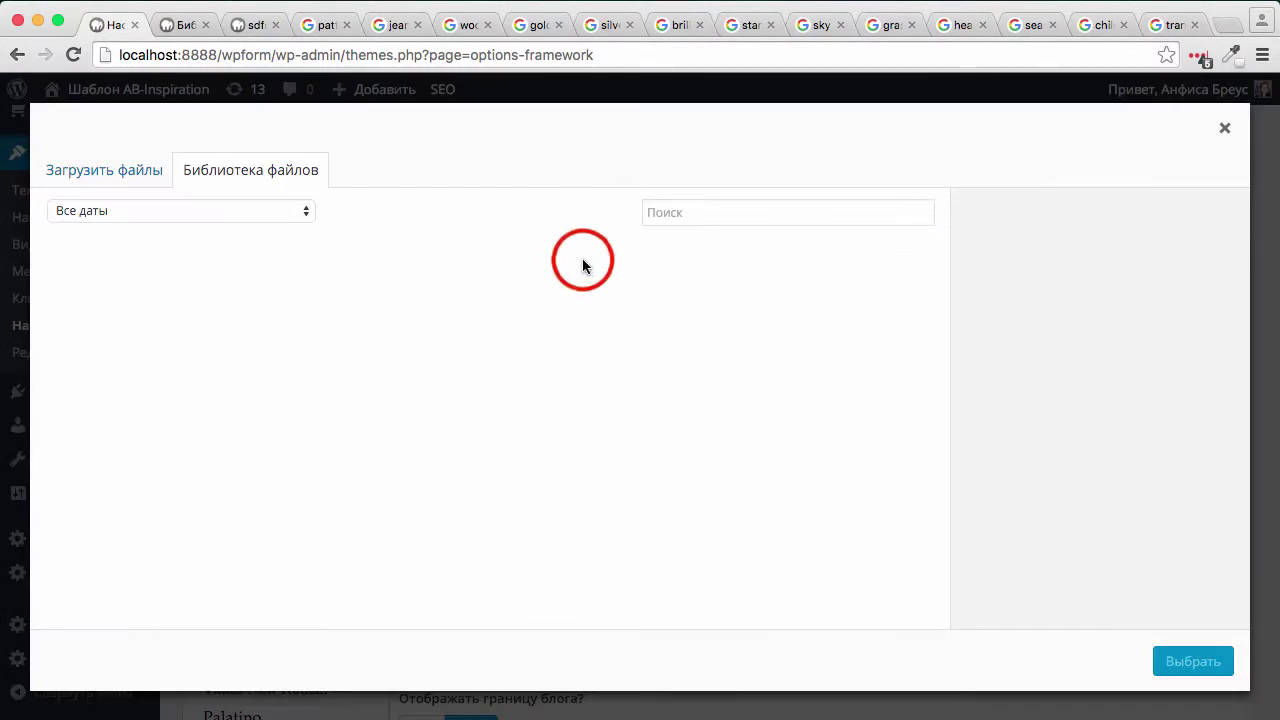
{"action": "left_click", "coordinate": [128, 177]}
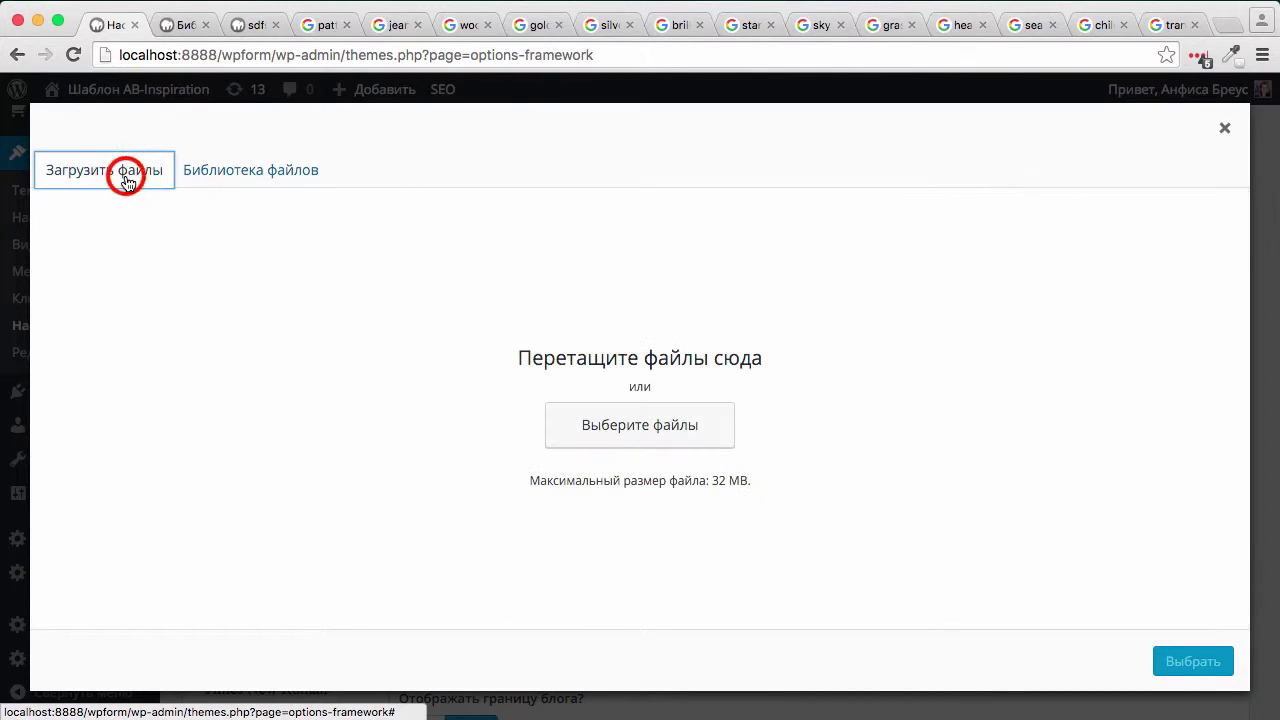
{"action": "left_click", "coordinate": [642, 444]}
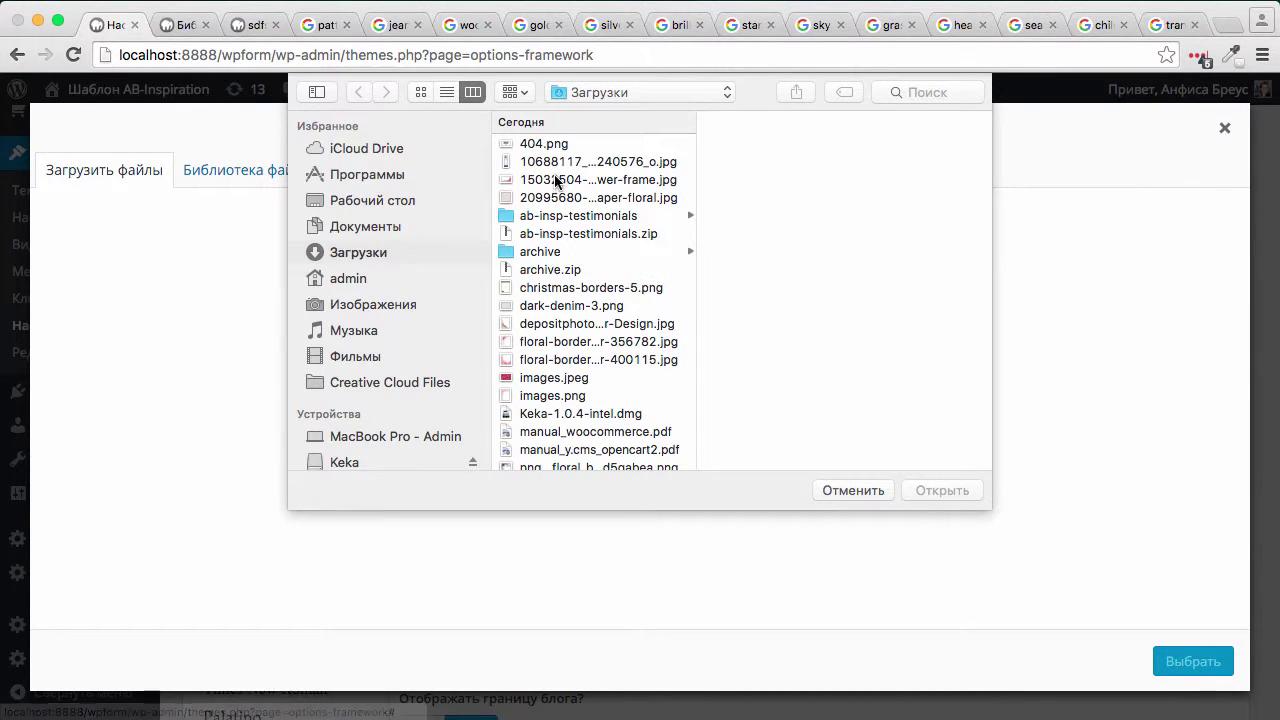
{"action": "scroll", "coordinate": [573, 258], "scroll_direction": "down", "scroll_amount": 5}
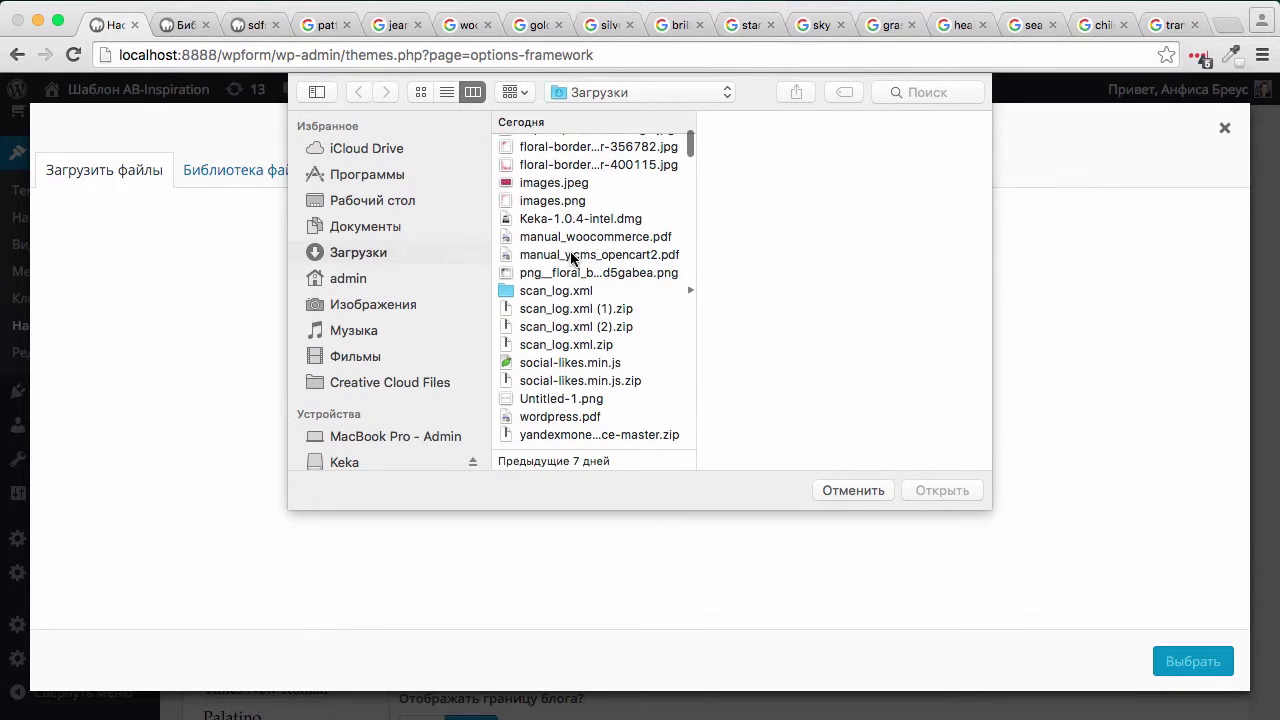
{"action": "scroll", "coordinate": [573, 258], "scroll_direction": "up", "scroll_amount": 4}
{"action": "left_click", "coordinate": [571, 291]}
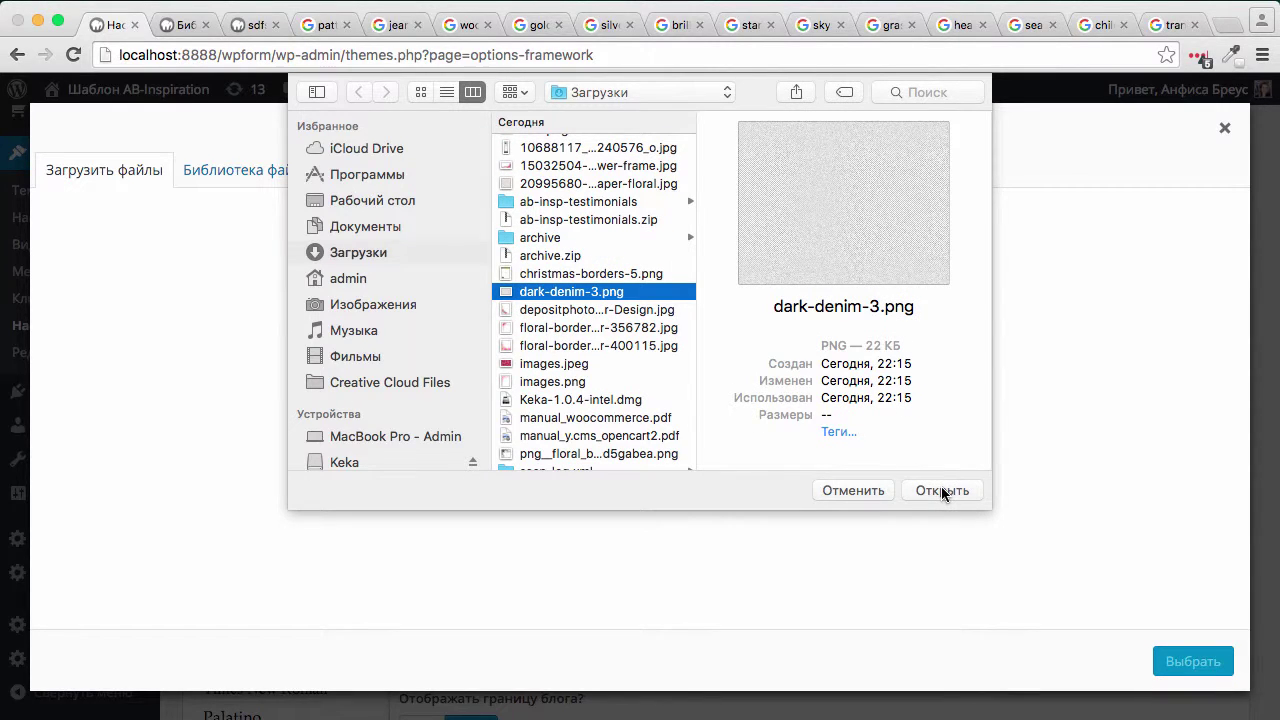
{"action": "left_click", "coordinate": [941, 489]}
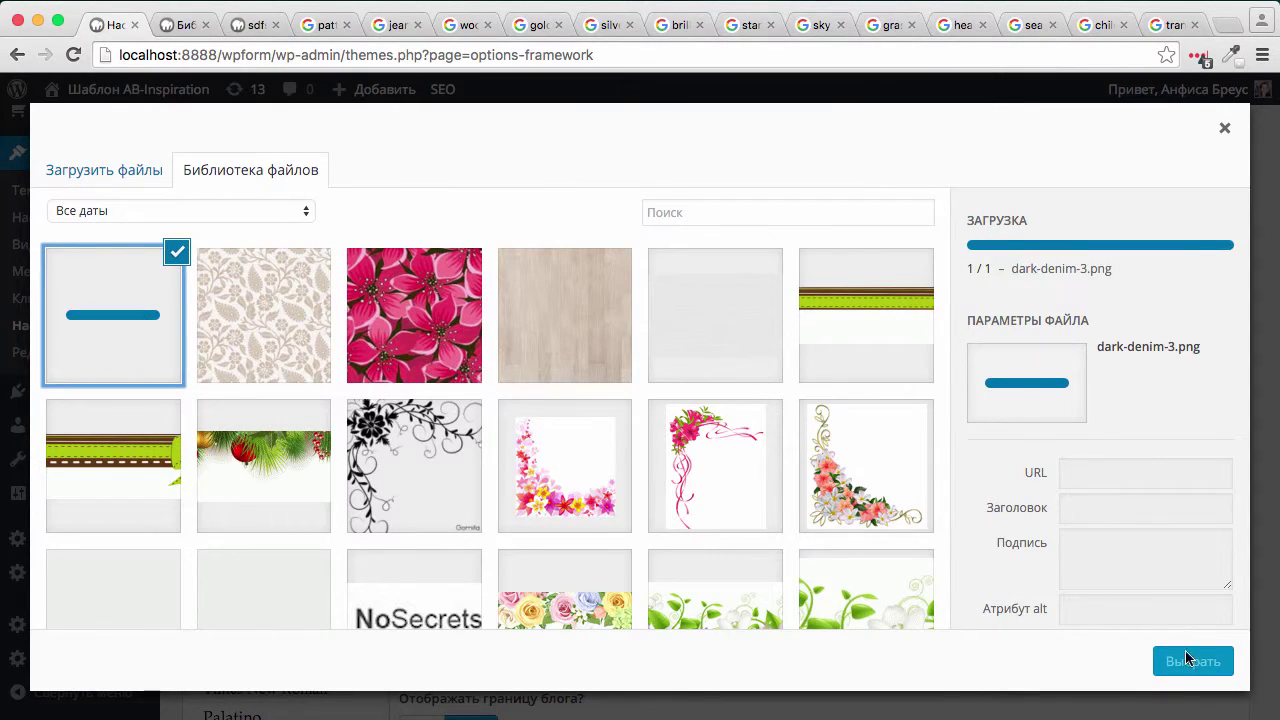
{"action": "left_click", "coordinate": [1188, 662]}
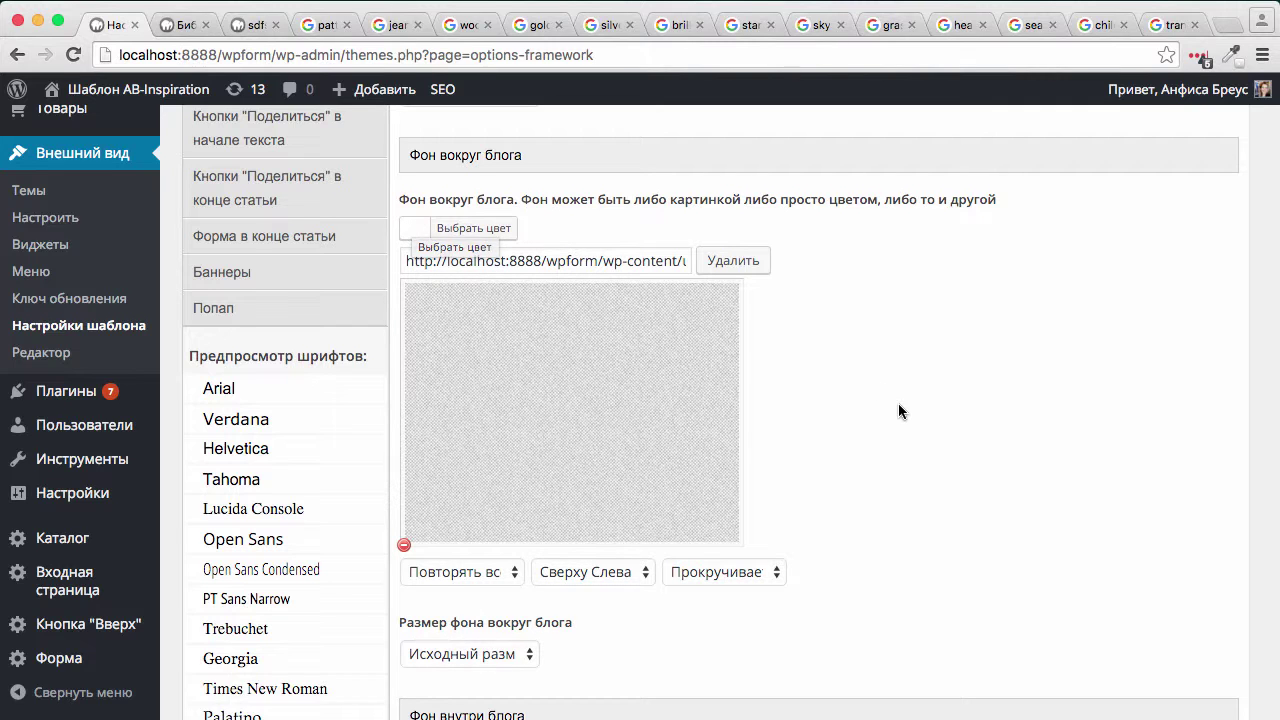
Step: Save the template settings and view the blog with the new background texture
{"action": "scroll", "coordinate": [898, 403], "scroll_direction": "down", "scroll_amount": 10}
{"action": "left_click", "coordinate": [1155, 614]}
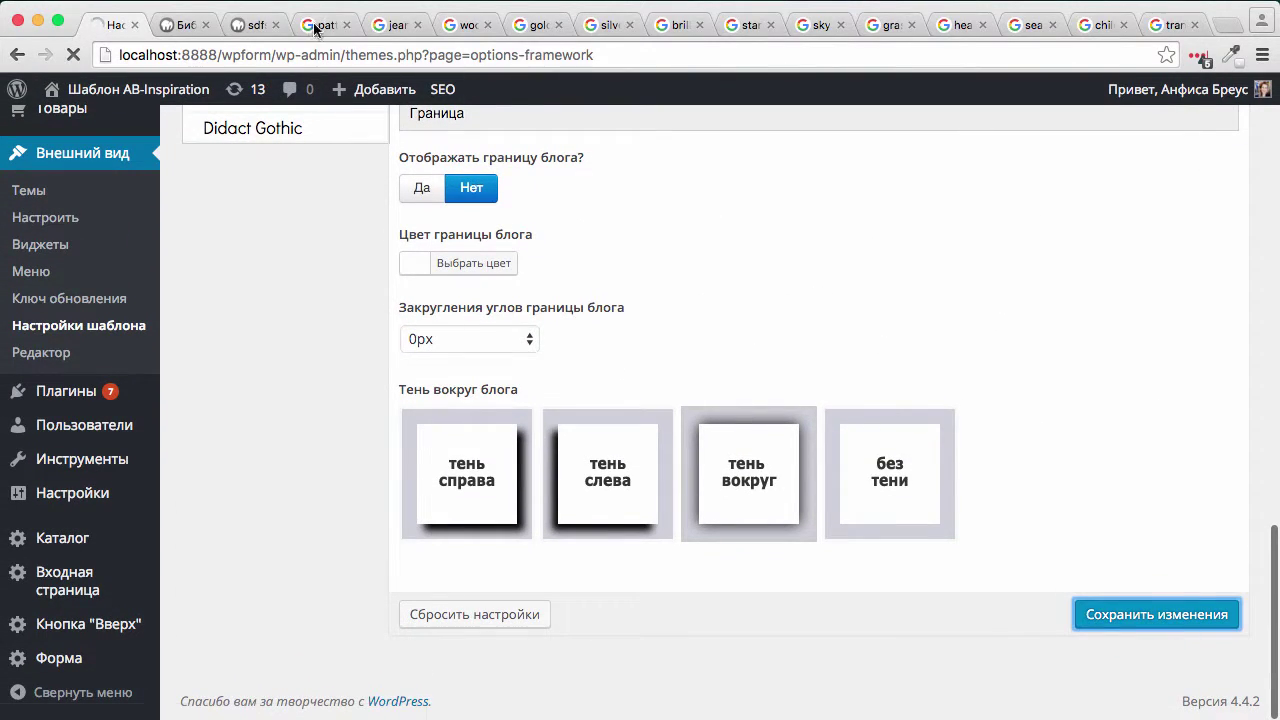
{"action": "left_click", "coordinate": [253, 27]}
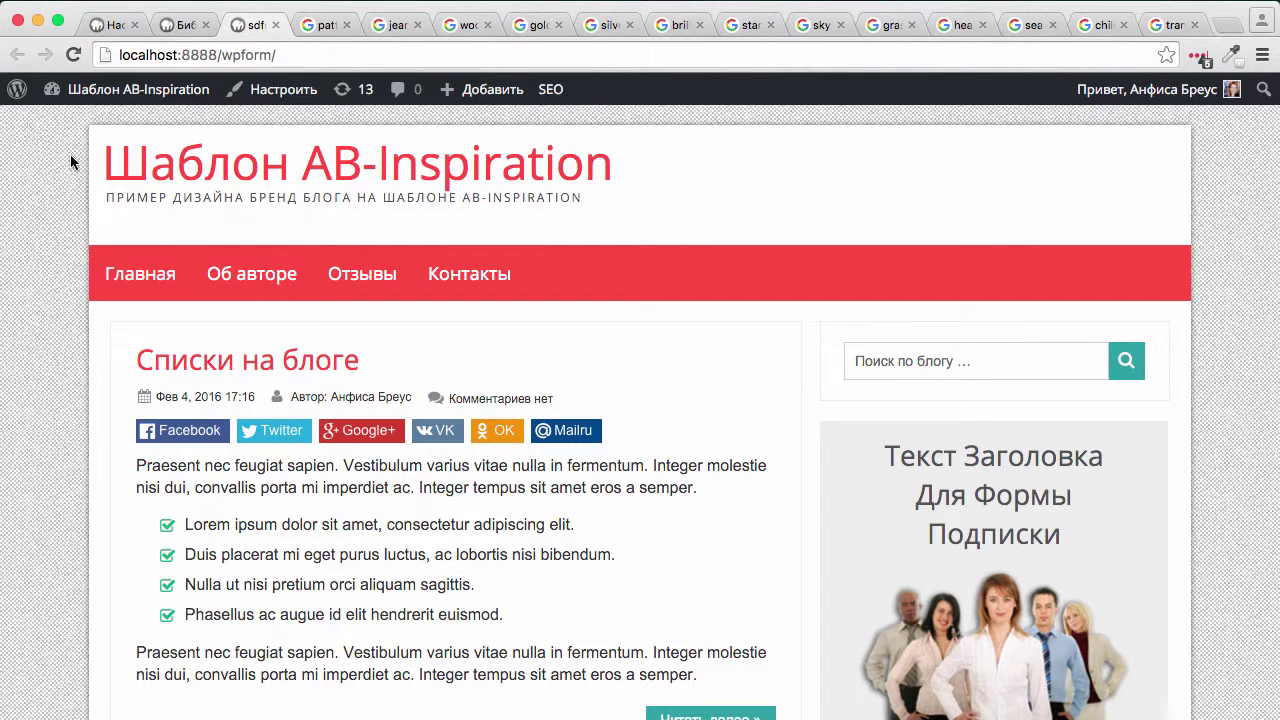
Step: Set the background colour around the blog to blue (#1e73be), save the settings, and check the reloaded blog
{"action": "left_click", "coordinate": [112, 25]}
{"action": "scroll", "coordinate": [445, 430], "scroll_direction": "down", "scroll_amount": 8}
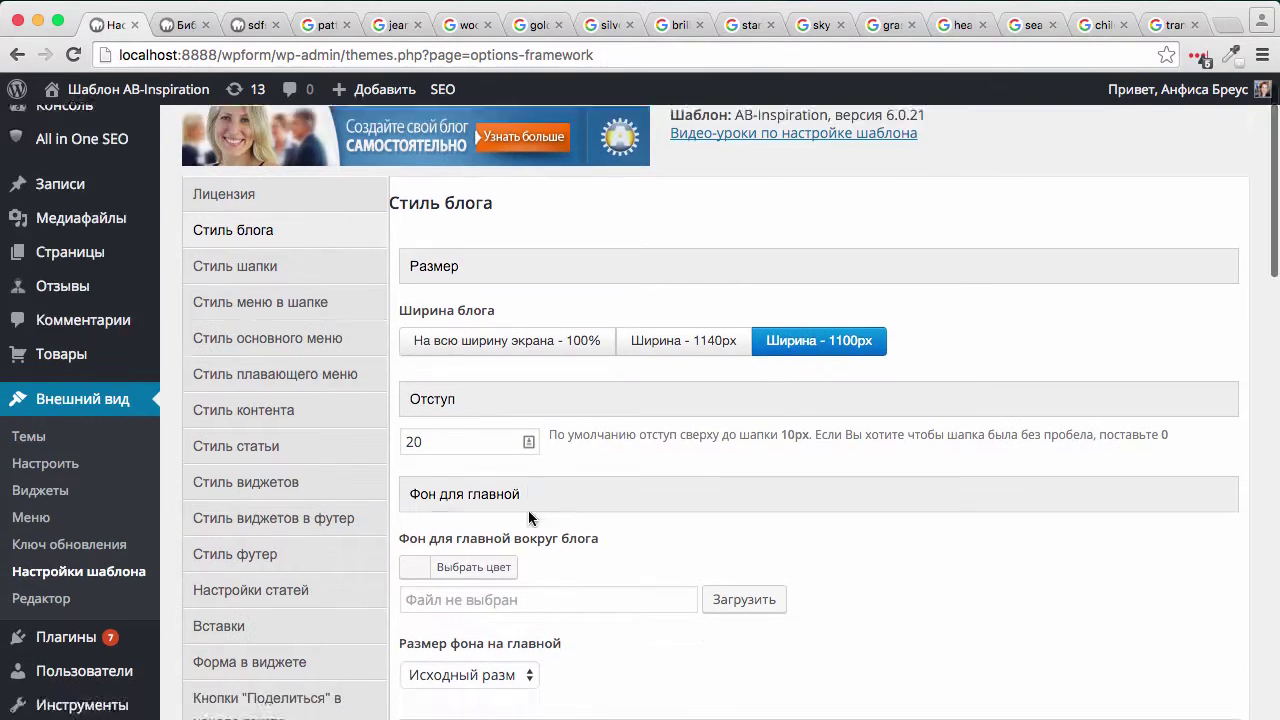
{"action": "left_click", "coordinate": [445, 420]}
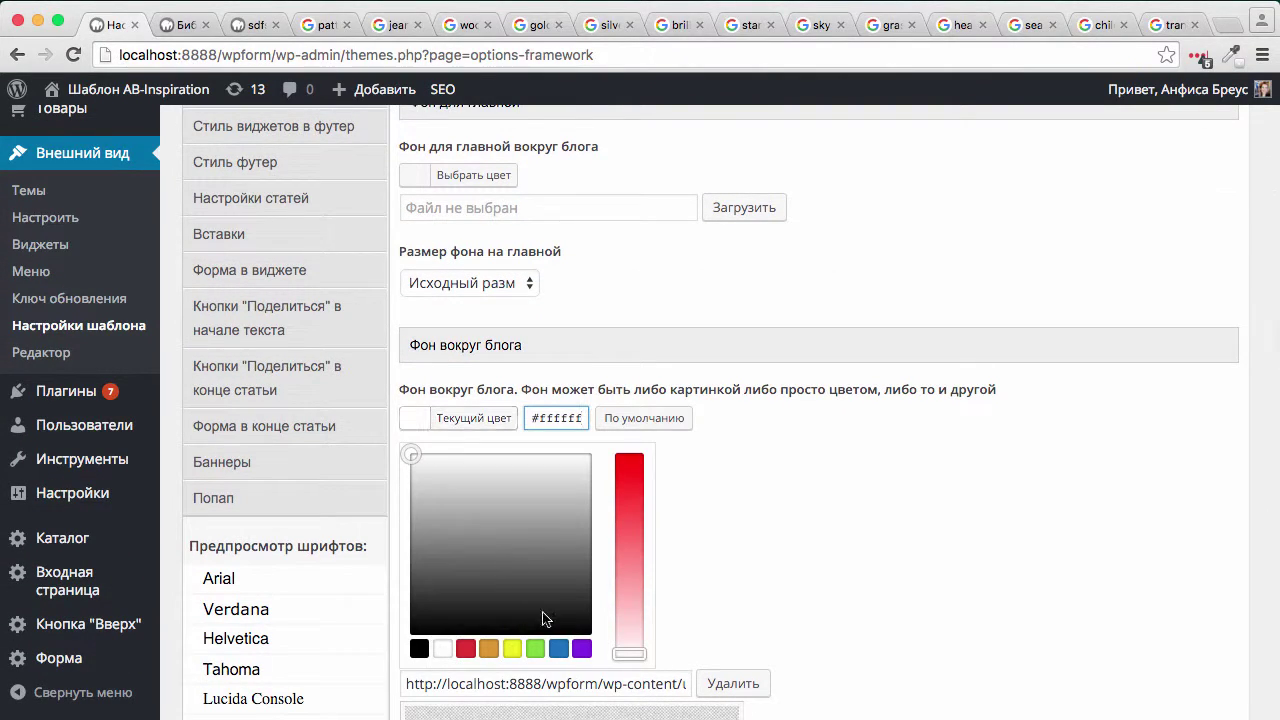
{"action": "left_click", "coordinate": [558, 649]}
{"action": "scroll", "coordinate": [815, 604], "scroll_direction": "down", "scroll_amount": 5}
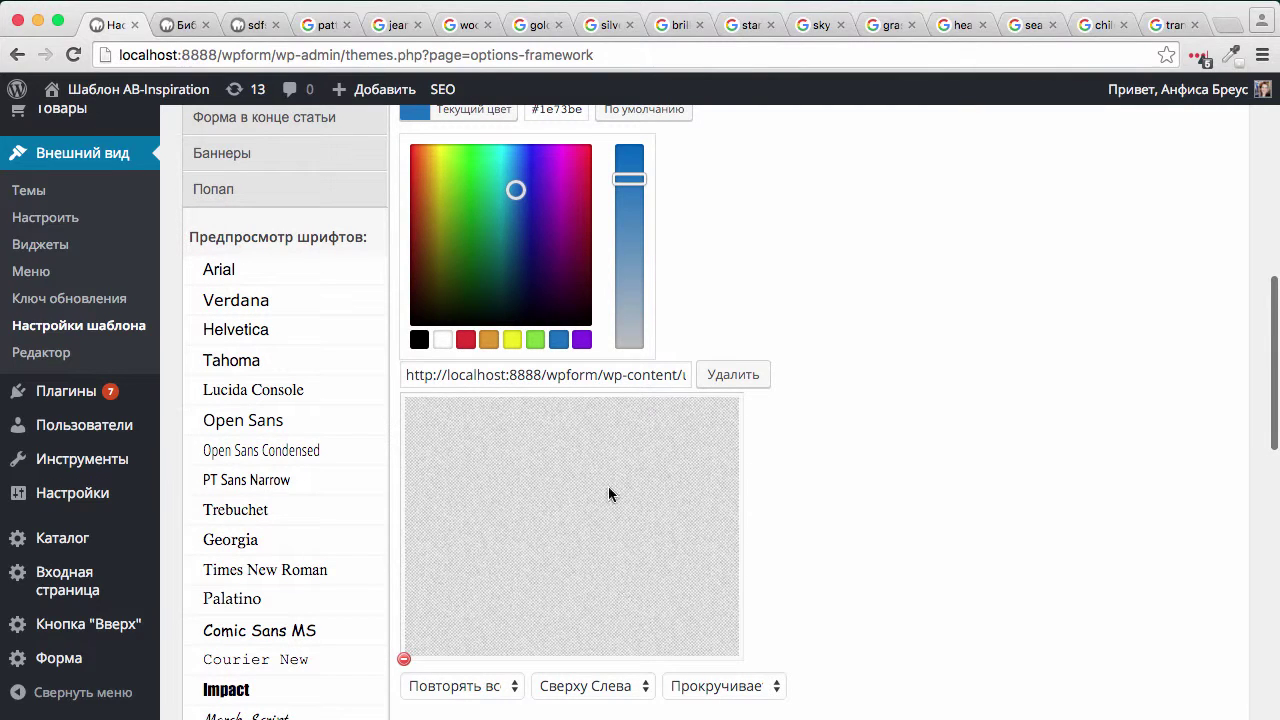
{"action": "scroll", "coordinate": [885, 580], "scroll_direction": "down", "scroll_amount": 15}
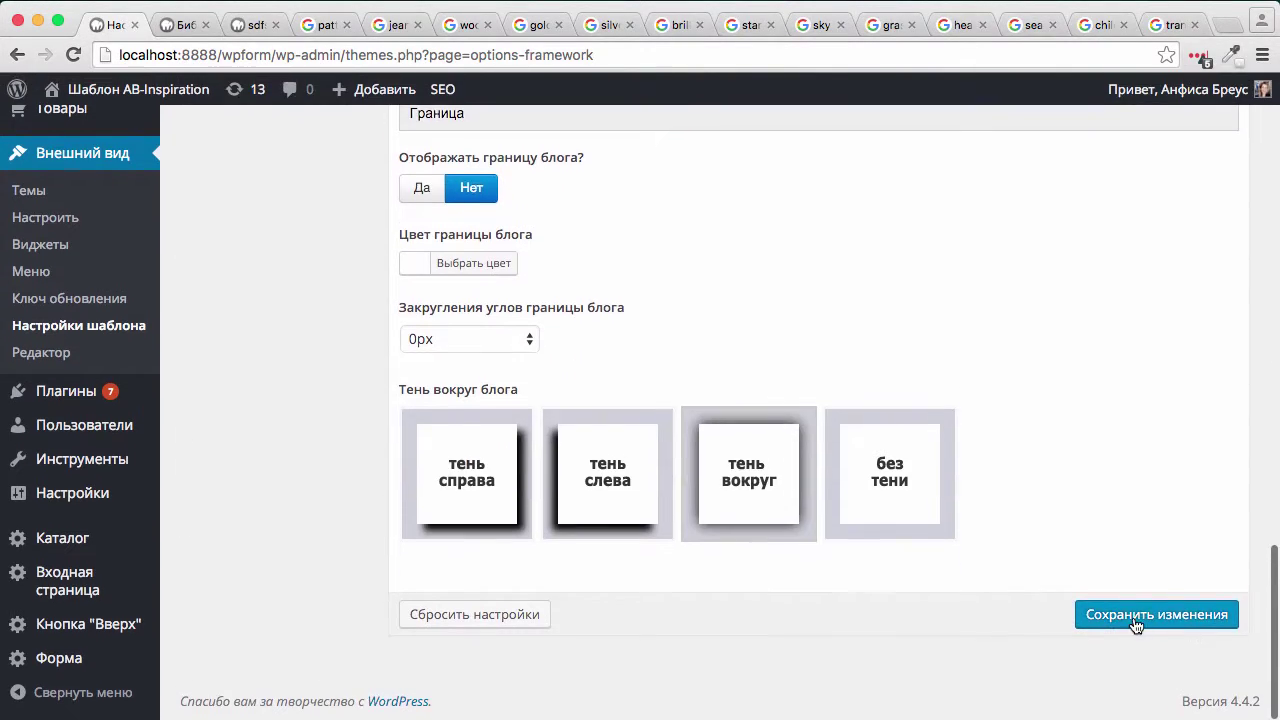
{"action": "left_click", "coordinate": [1137, 615]}
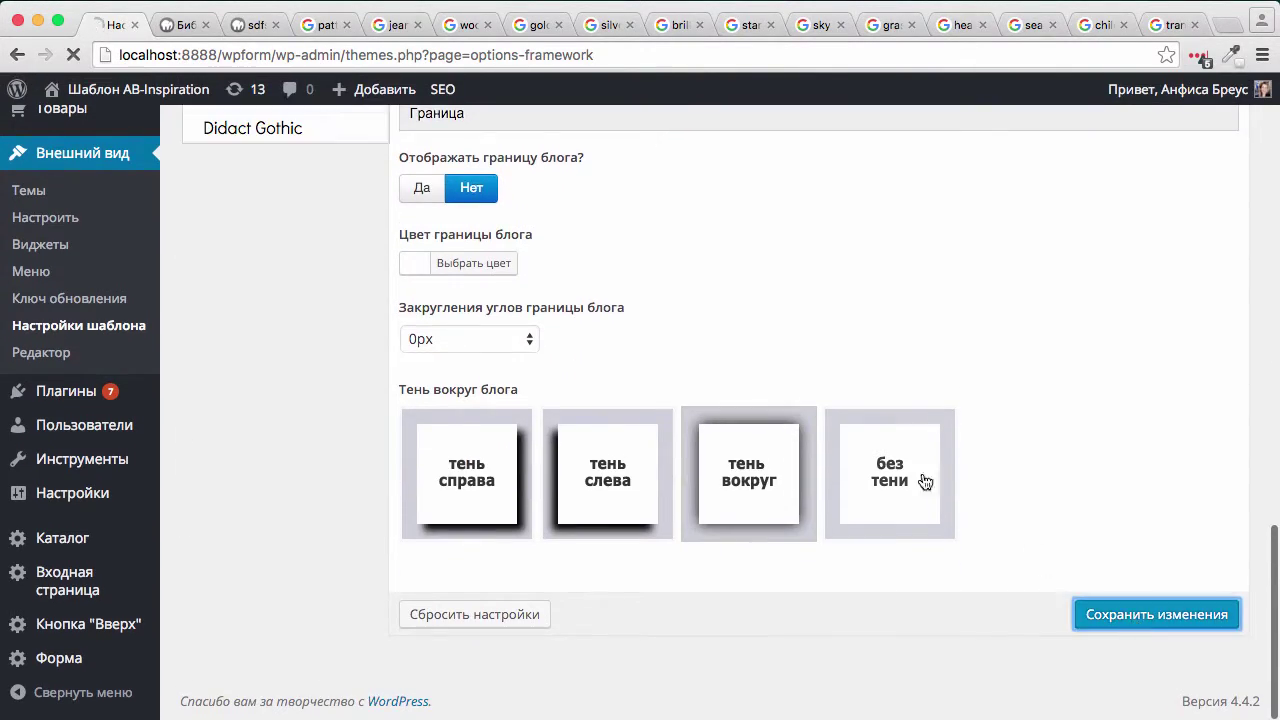
{"action": "left_click", "coordinate": [254, 25]}
{"action": "key", "text": "super+r"}
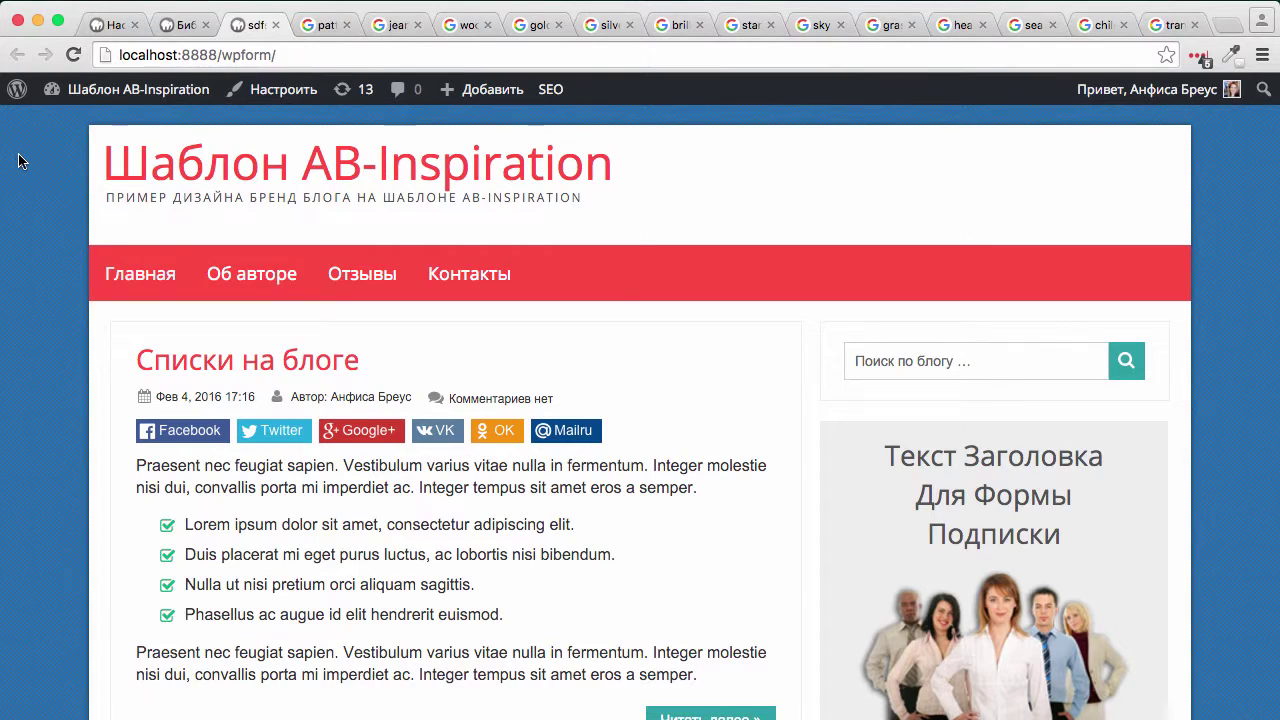
Step: Remove the denim texture image from the background around the blog and save the template settings
{"action": "left_click", "coordinate": [125, 24]}
{"action": "scroll", "coordinate": [428, 522], "scroll_direction": "down", "scroll_amount": 10}
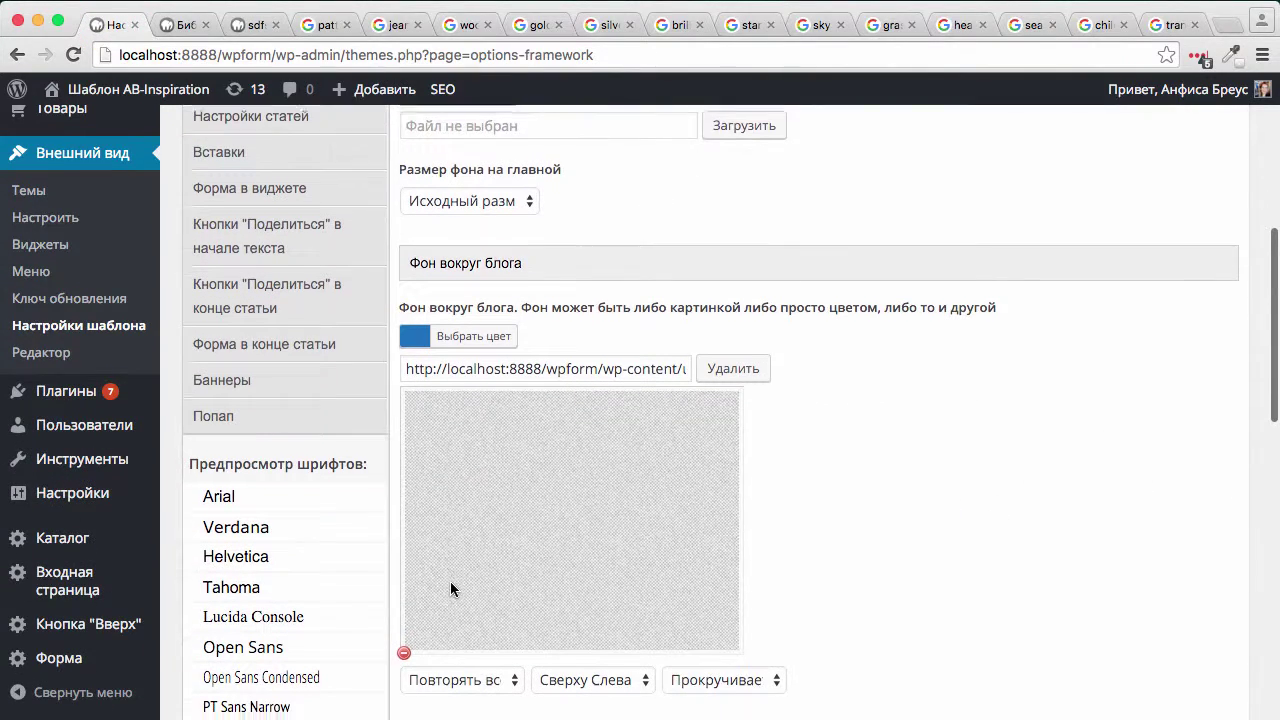
{"action": "left_click", "coordinate": [404, 580]}
{"action": "scroll", "coordinate": [962, 580], "scroll_direction": "down", "scroll_amount": 10}
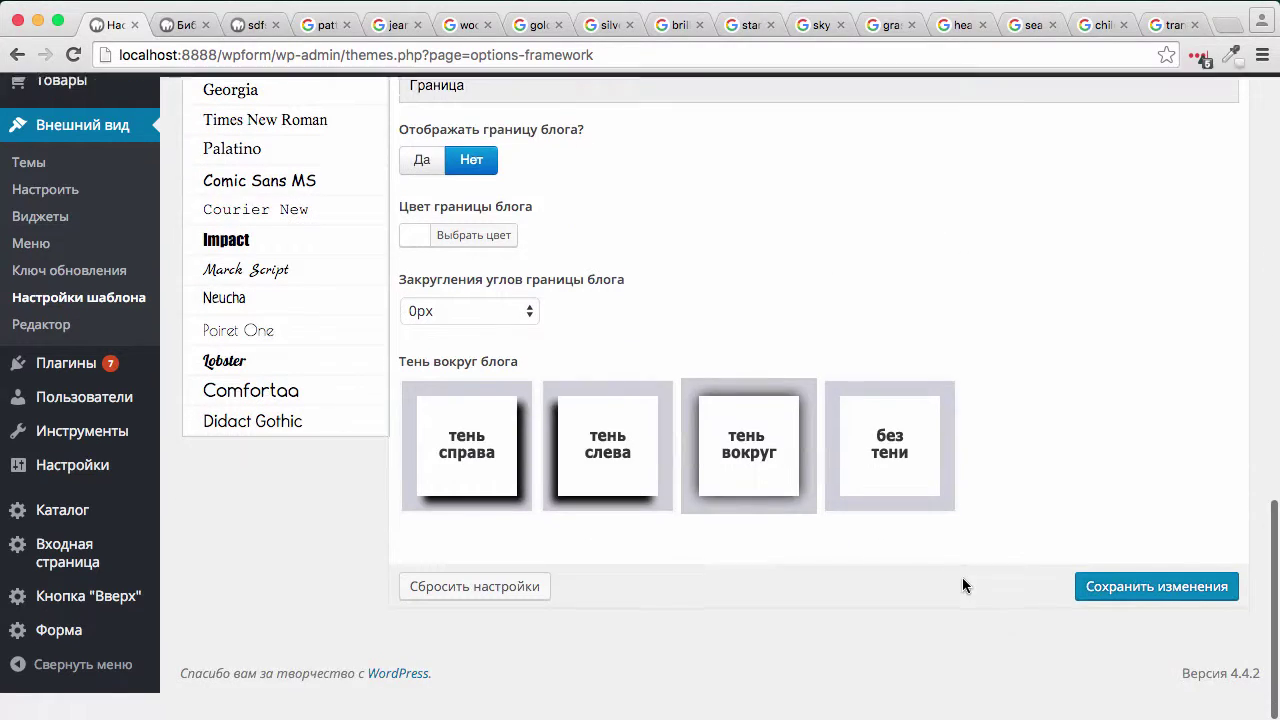
{"action": "left_click", "coordinate": [1143, 612]}
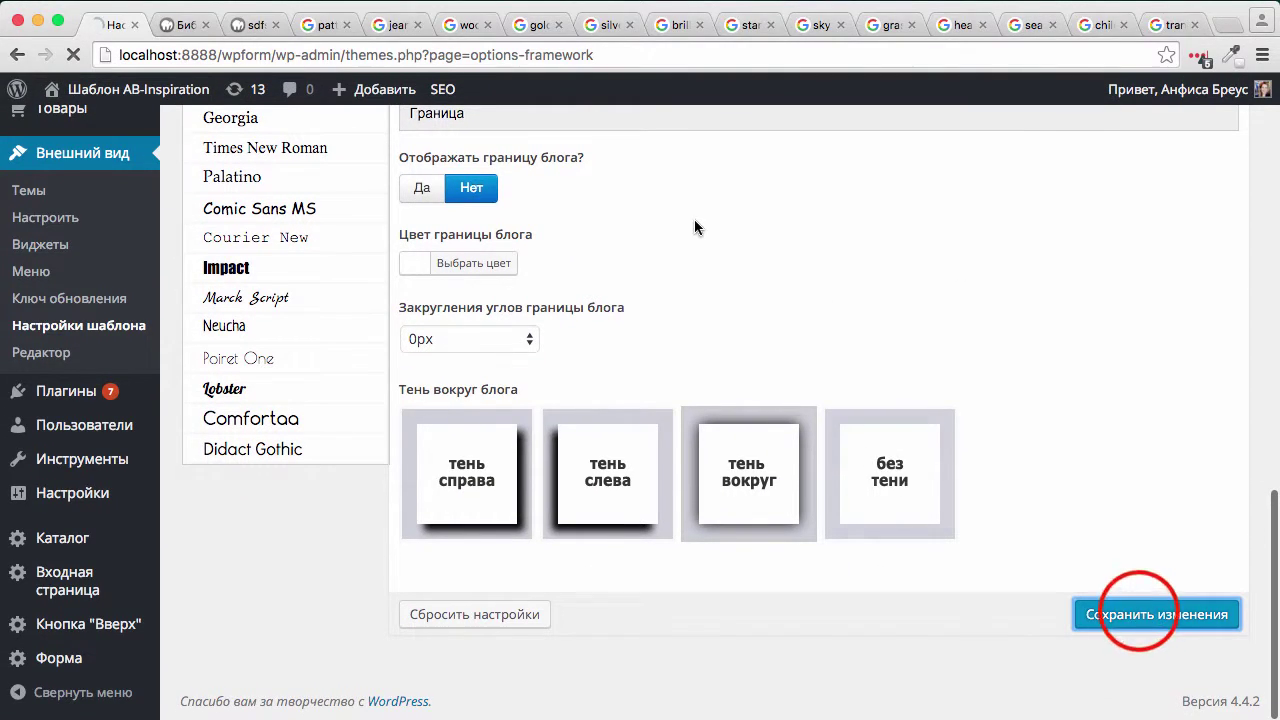
Step: Load the blog at localhost:8888/wpform/ in the media library's tab, keeping the textured version open in its own tab
{"action": "left_click", "coordinate": [247, 30]}
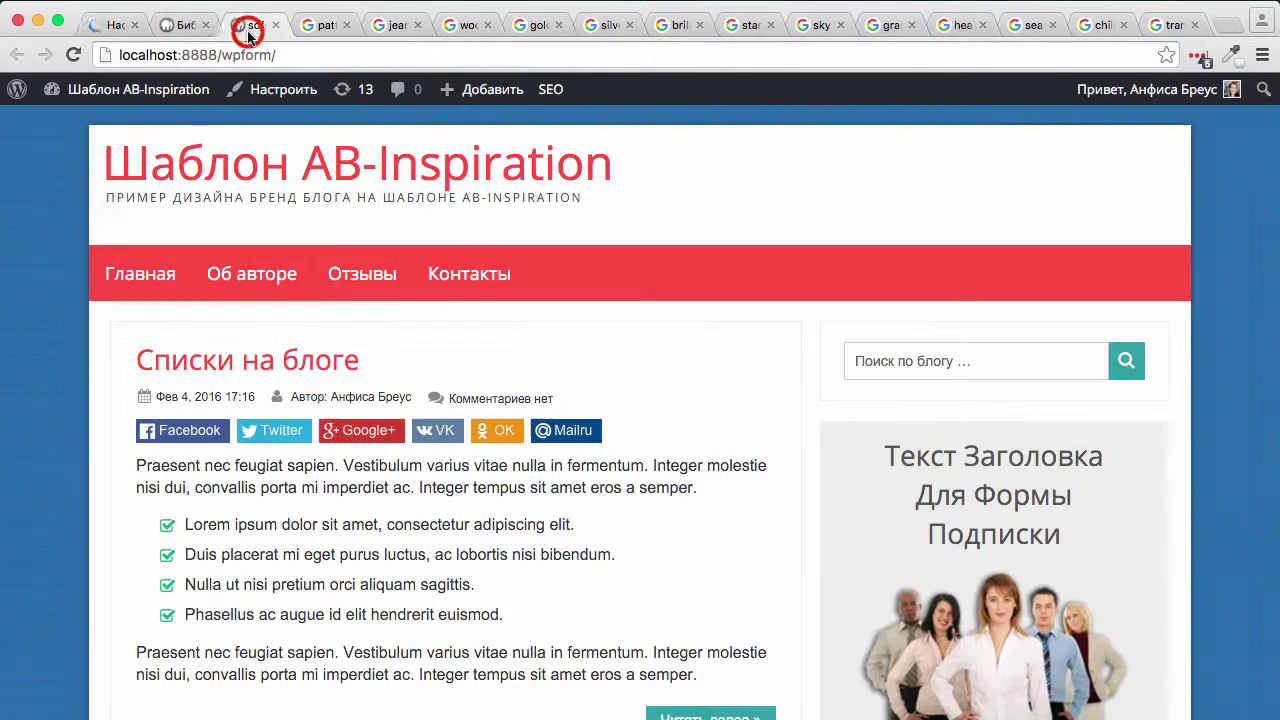
{"action": "left_click", "coordinate": [190, 56]}
{"action": "left_click", "coordinate": [178, 24]}
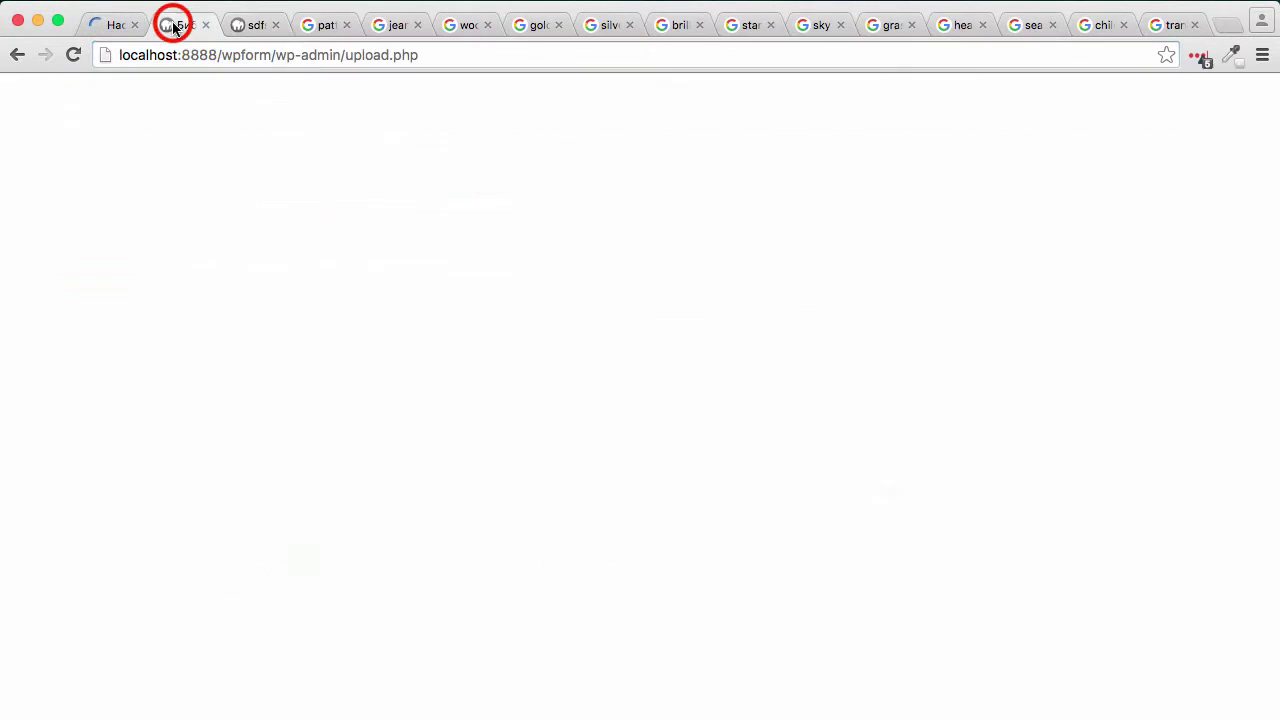
{"action": "left_click", "coordinate": [188, 55]}
{"action": "key", "text": "Return"}
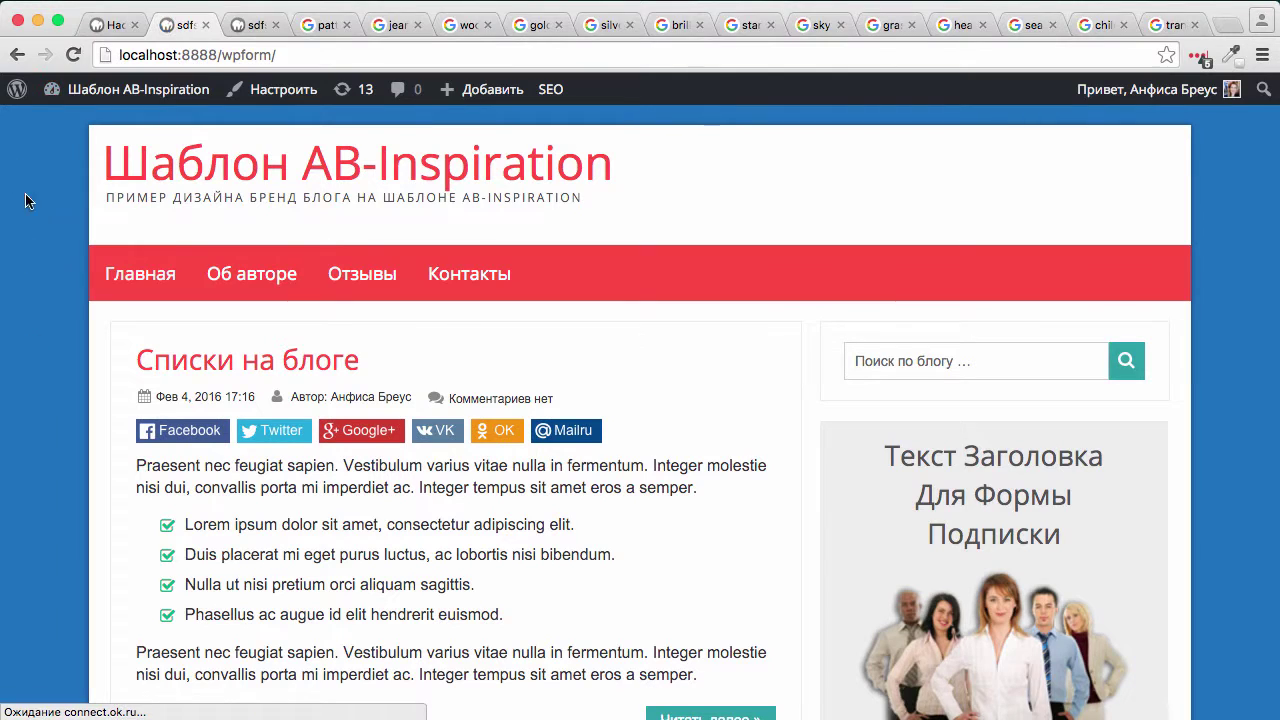
Step: Compare the textured and plain blue backgrounds in the two blog tabs, and return to the transparent pattern image results
{"action": "left_click", "coordinate": [250, 25]}
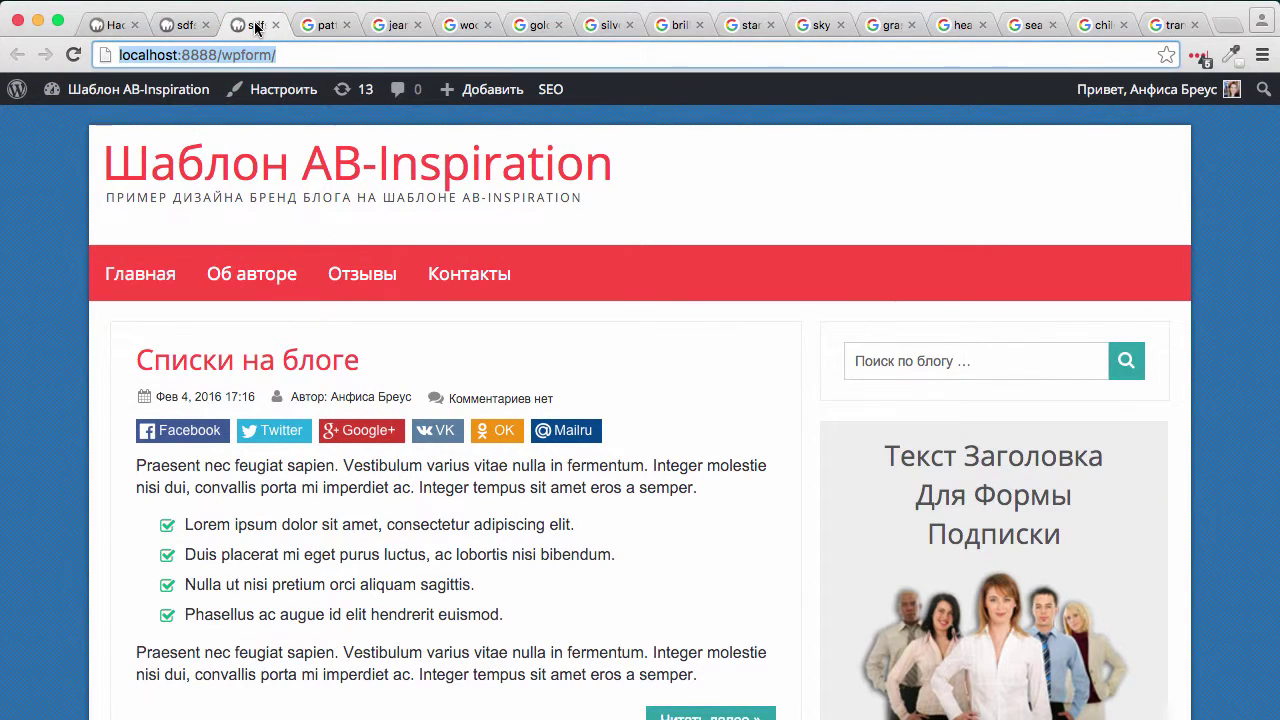
{"action": "left_click", "coordinate": [175, 25]}
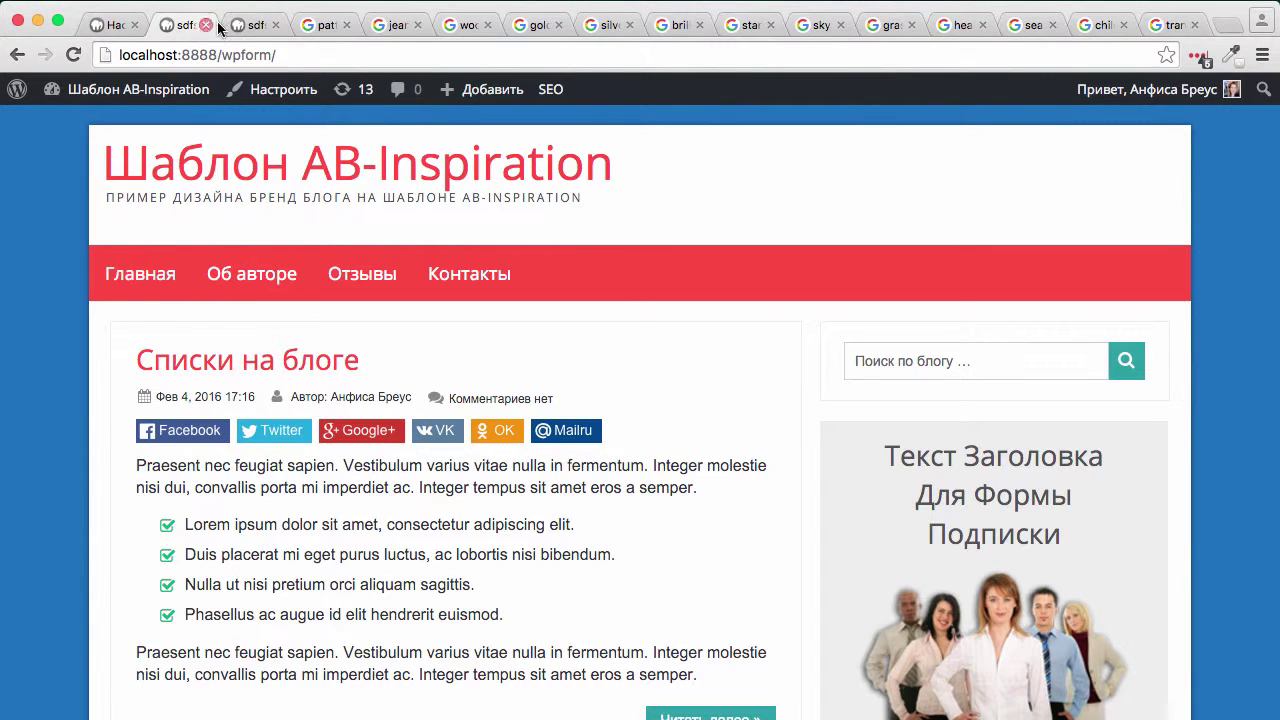
{"action": "left_click", "coordinate": [249, 28]}
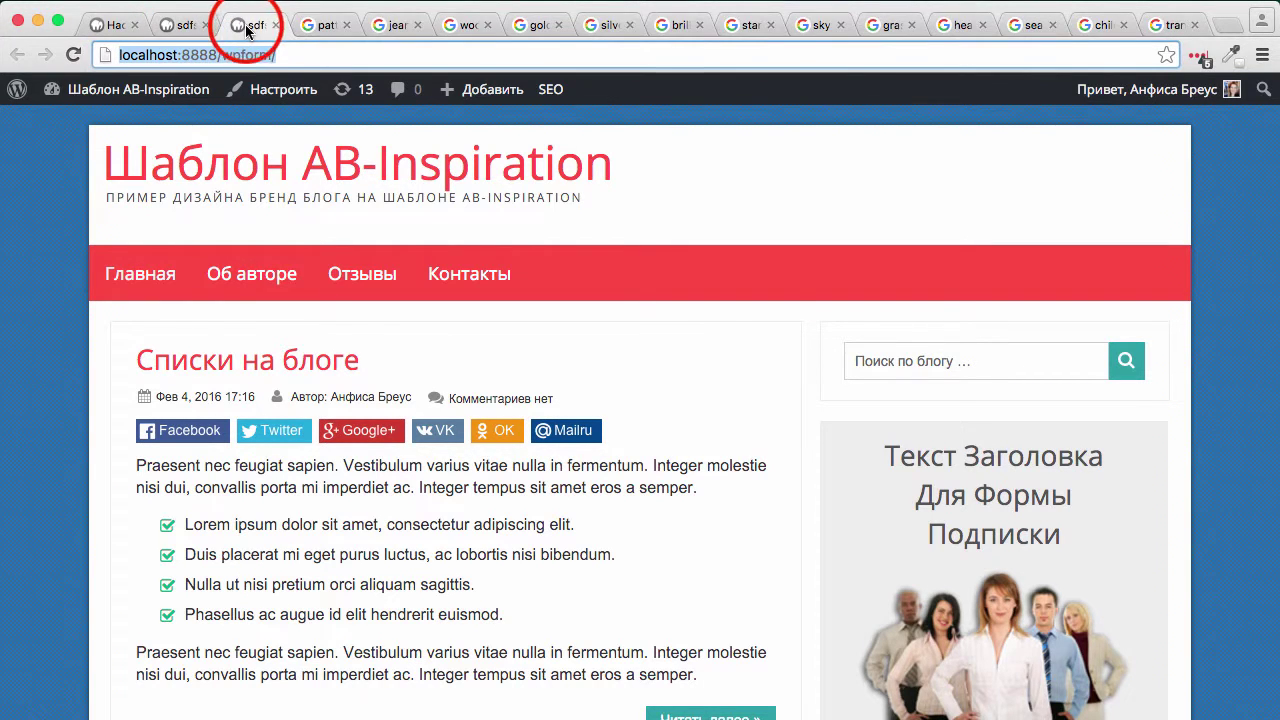
{"action": "left_click", "coordinate": [179, 29]}
{"action": "left_click", "coordinate": [1172, 25]}
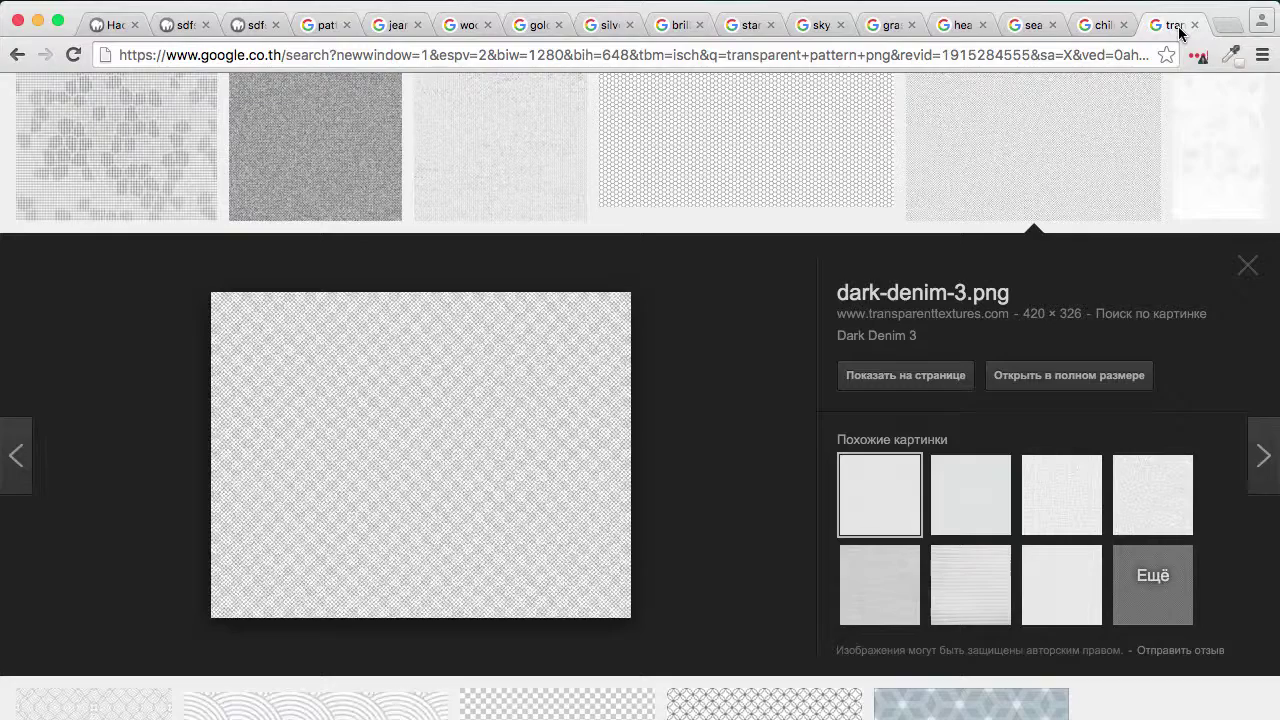
Step: Find the Black Orchid texture among the transparent pattern images and save it to the Загрузки folder as black-orchid.png
{"action": "left_click", "coordinate": [1051, 514]}
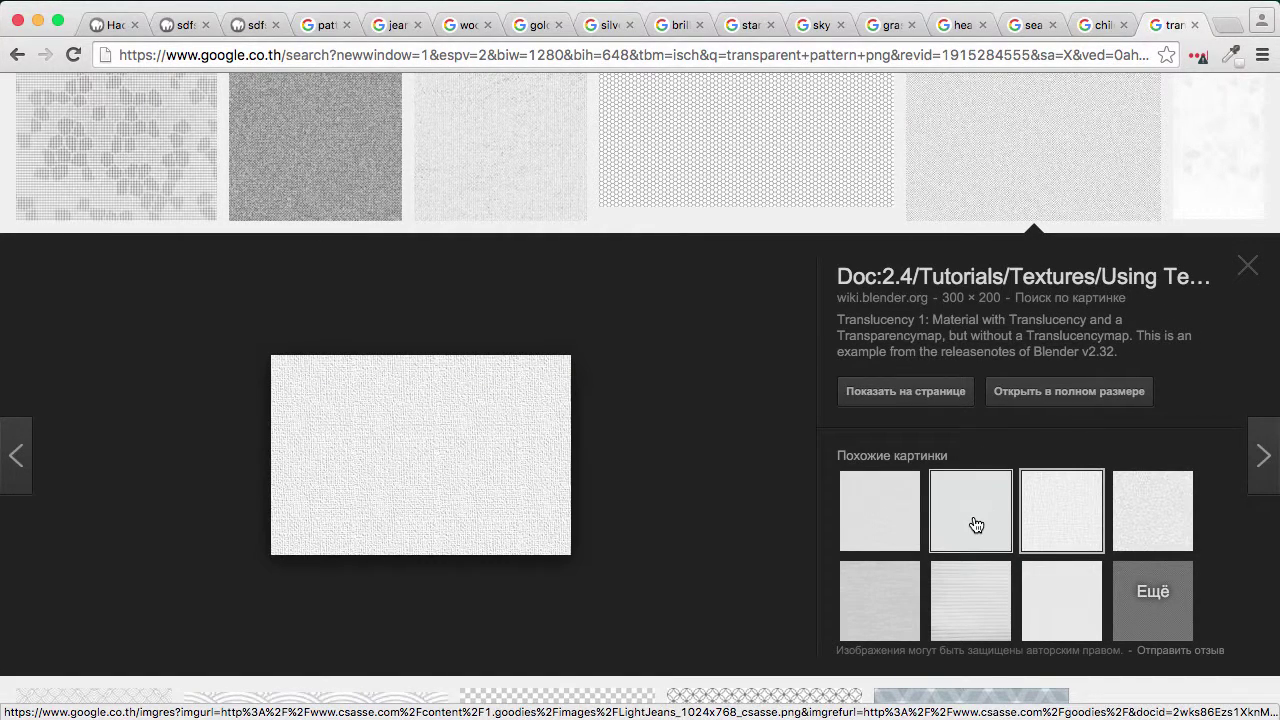
{"action": "scroll", "coordinate": [870, 412], "scroll_direction": "up", "scroll_amount": 5}
{"action": "left_click", "coordinate": [317, 386]}
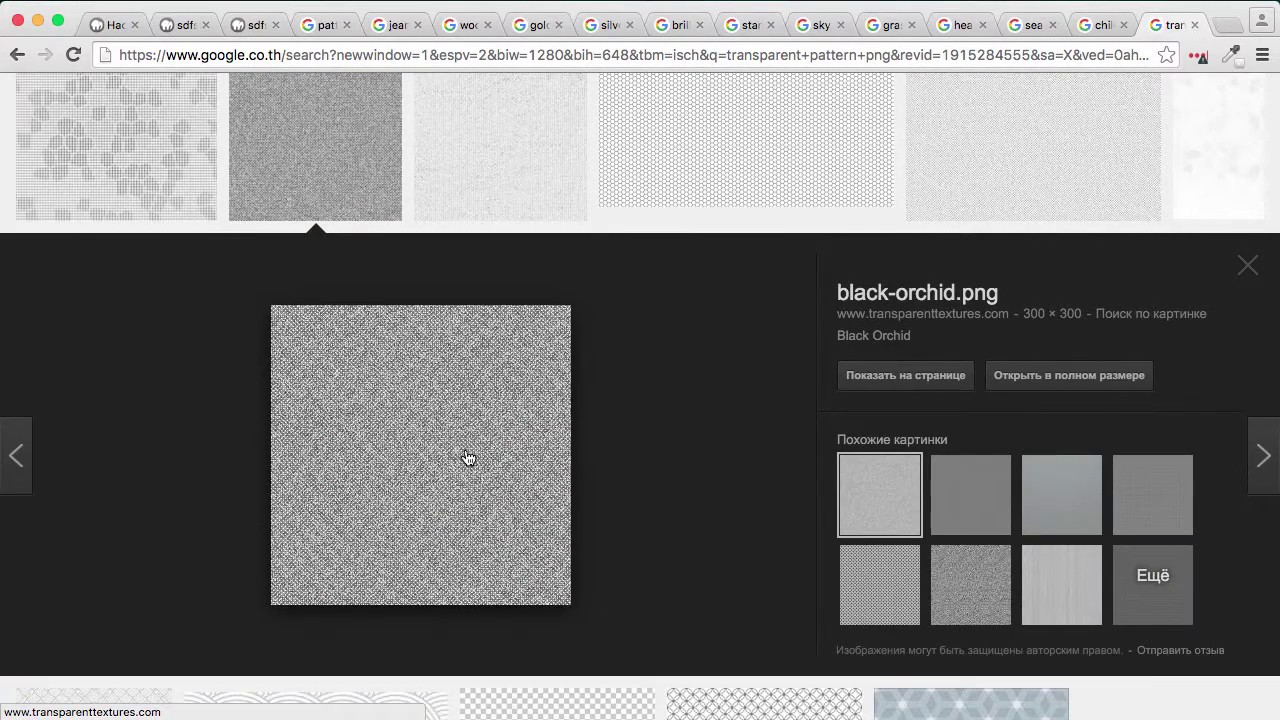
{"action": "right_click", "coordinate": [450, 456]}
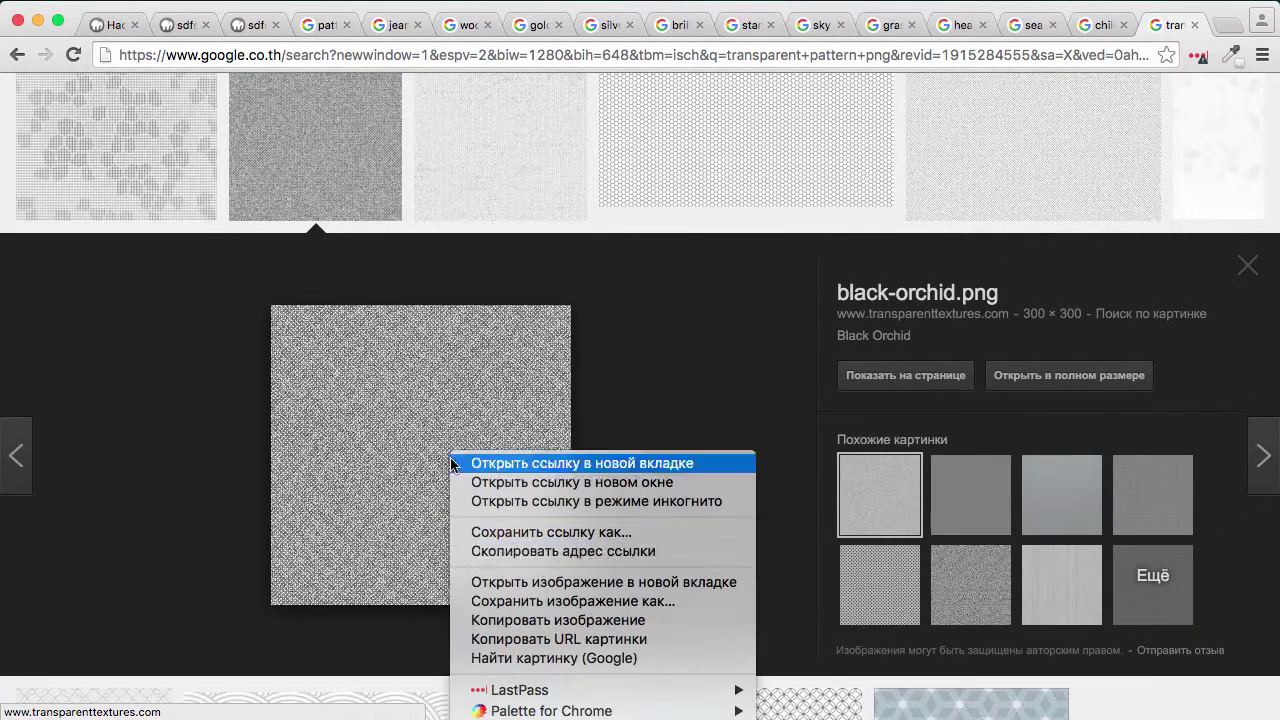
{"action": "left_click", "coordinate": [545, 602]}
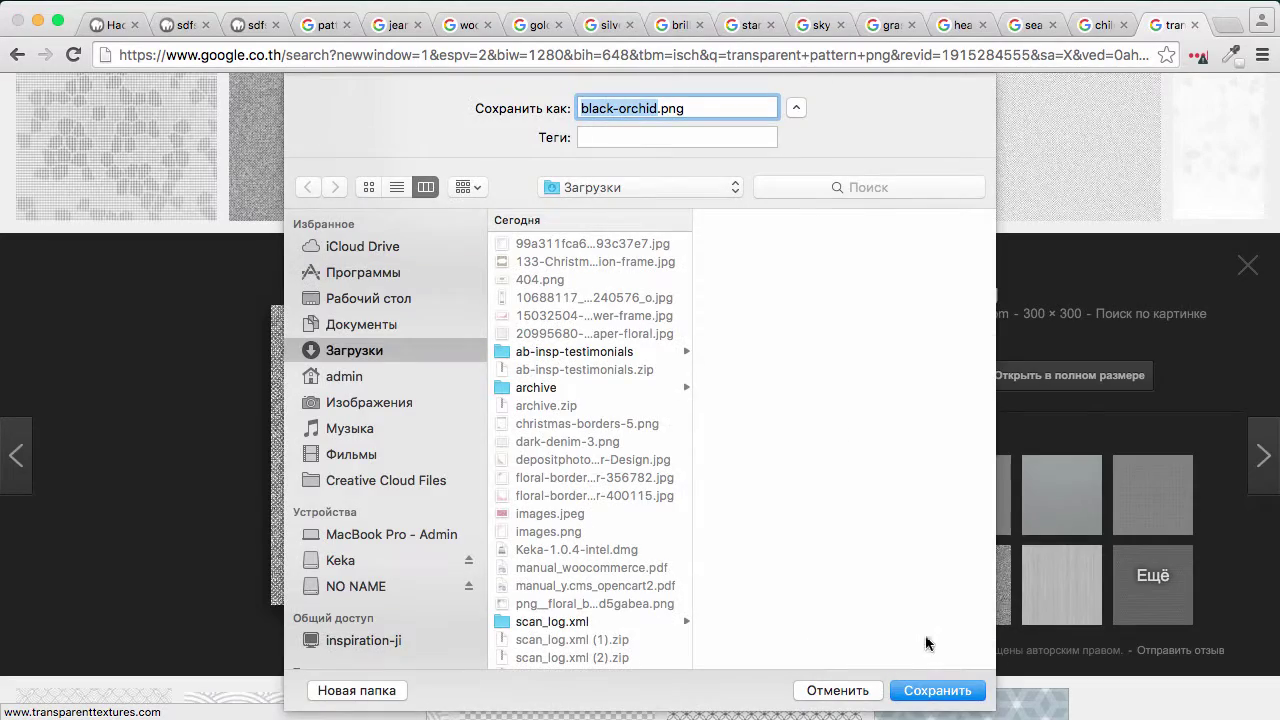
{"action": "left_click", "coordinate": [940, 690]}
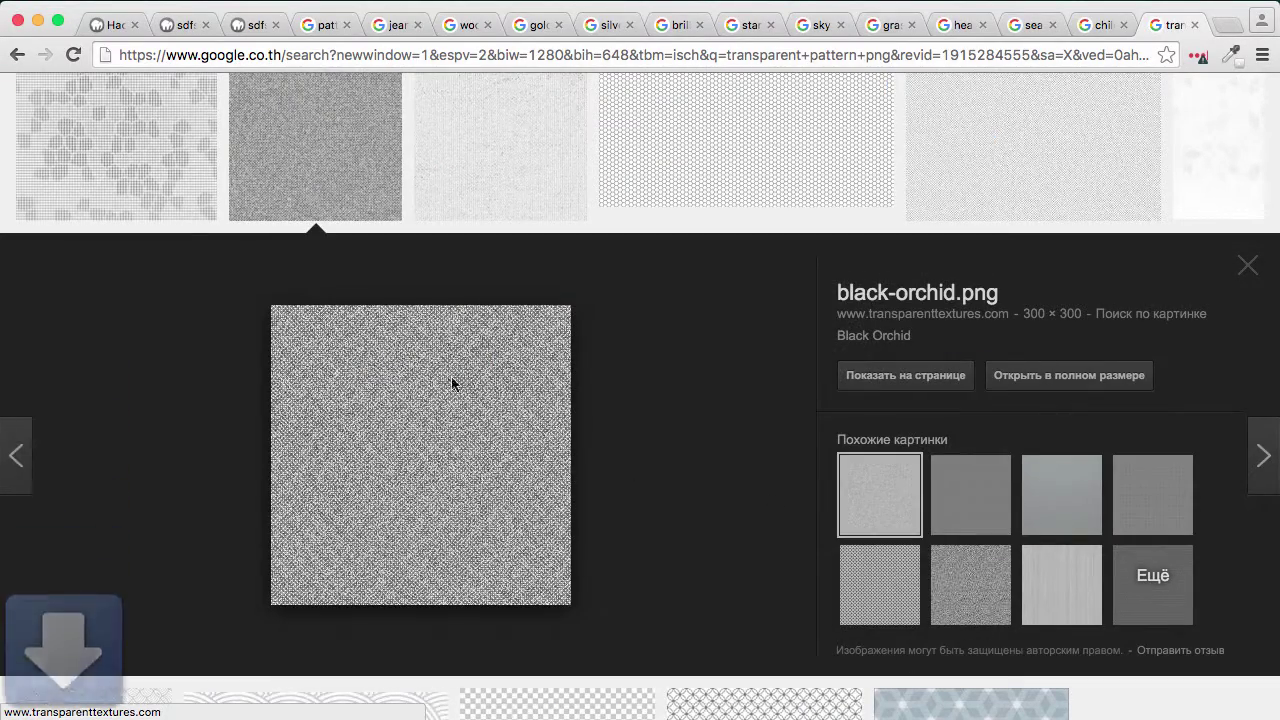
Step: Upload black-orchid.png as the background image around the blog and save the template settings
{"action": "left_click", "coordinate": [117, 34]}
{"action": "scroll", "coordinate": [452, 532], "scroll_direction": "down", "scroll_amount": 5}
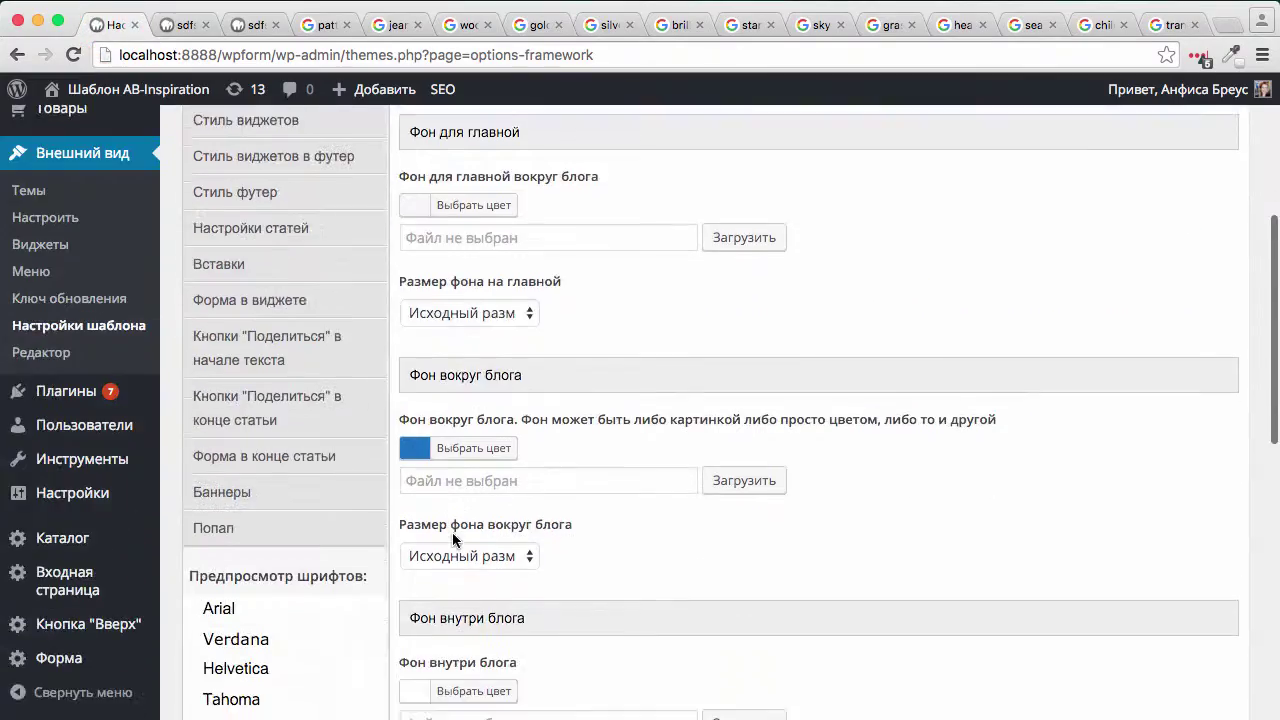
{"action": "left_click", "coordinate": [722, 480]}
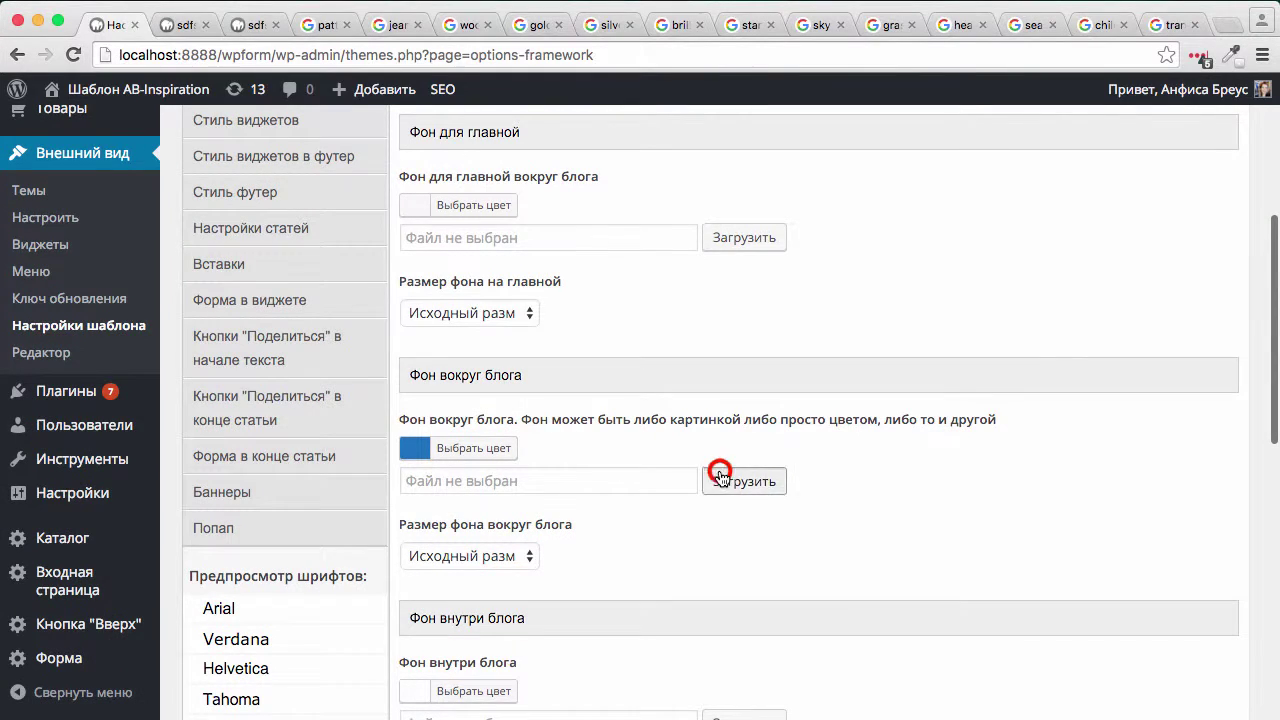
{"action": "left_click", "coordinate": [149, 170]}
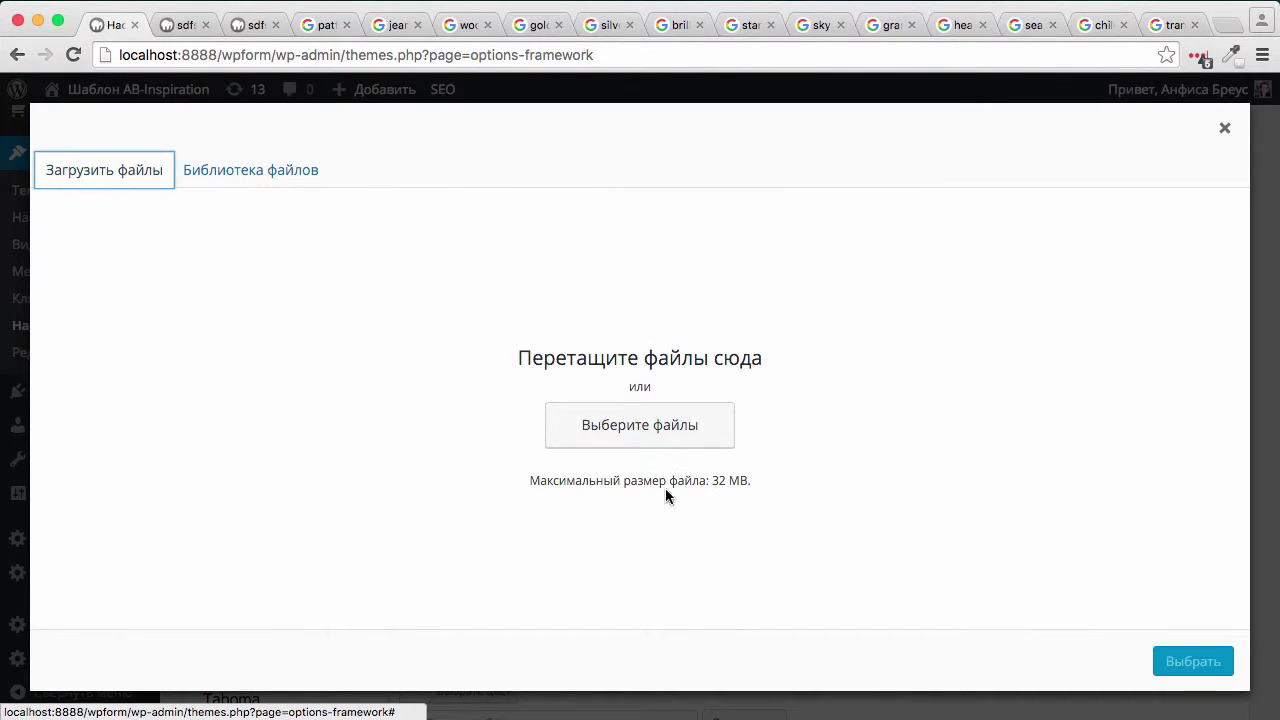
{"action": "left_click", "coordinate": [640, 424]}
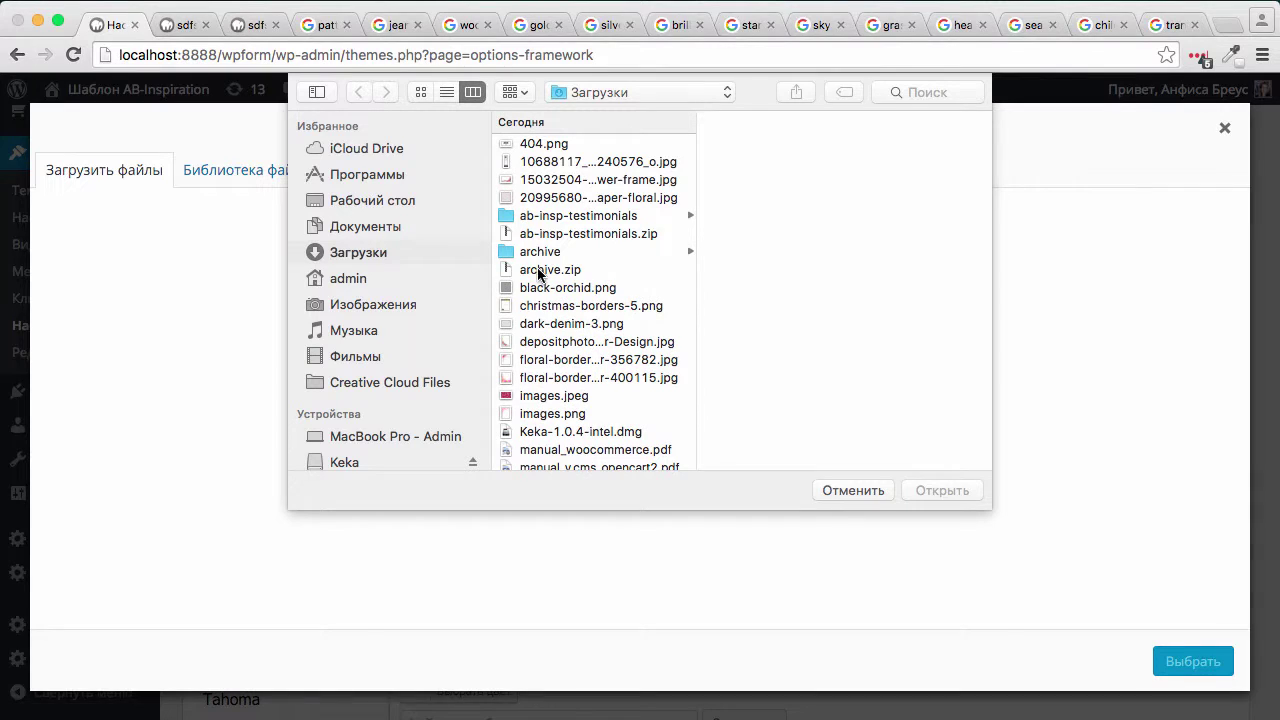
{"action": "left_click", "coordinate": [541, 287]}
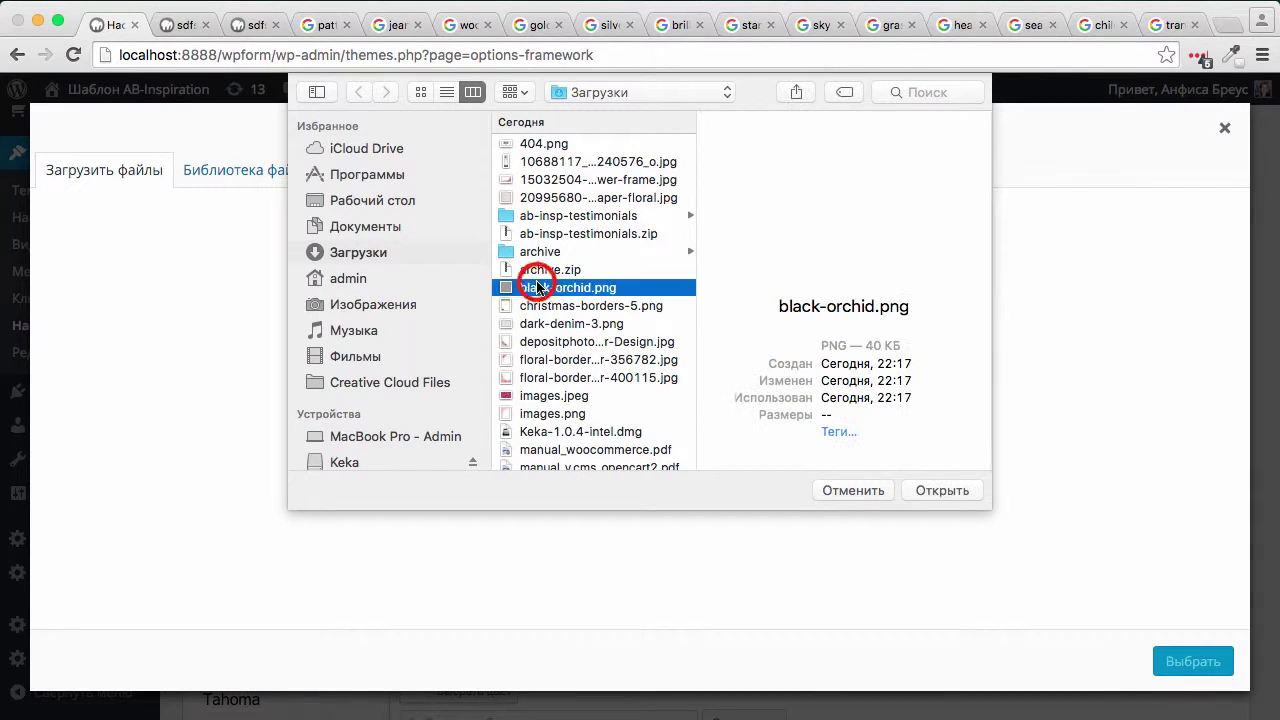
{"action": "left_click", "coordinate": [948, 488]}
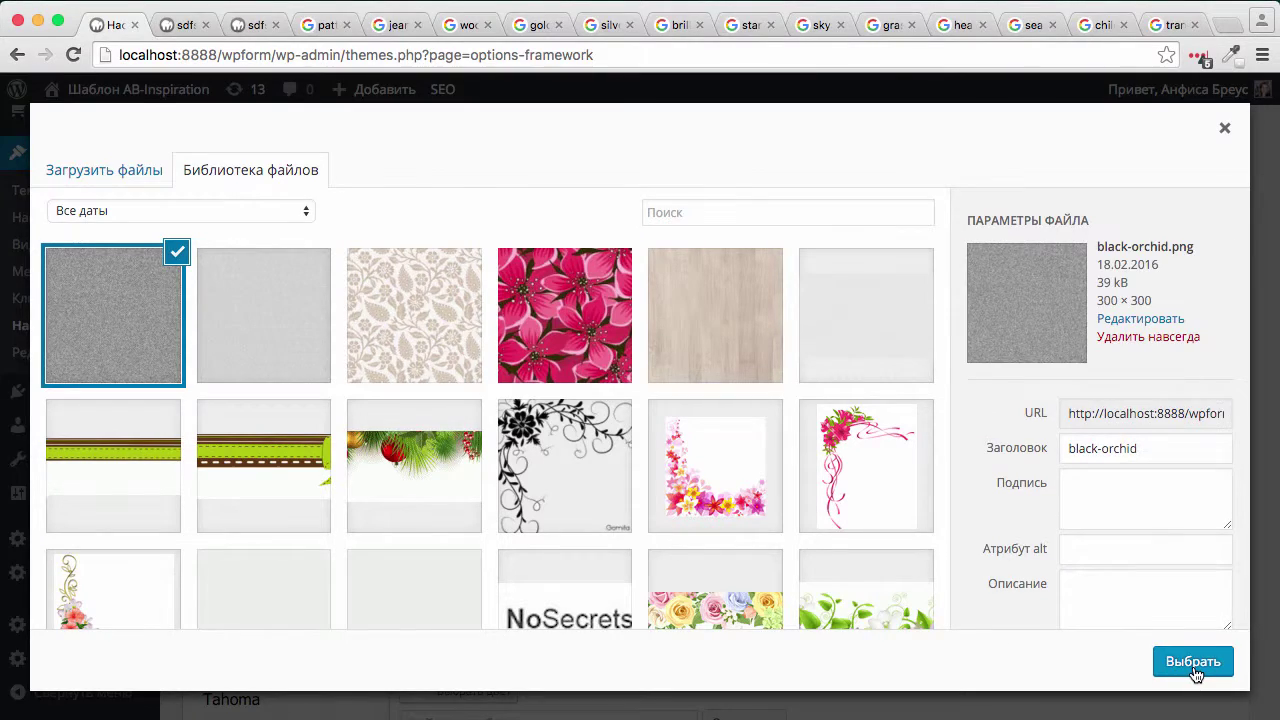
{"action": "left_click", "coordinate": [1190, 661]}
{"action": "scroll", "coordinate": [990, 617], "scroll_direction": "down", "scroll_amount": 10}
{"action": "left_click", "coordinate": [1157, 614]}
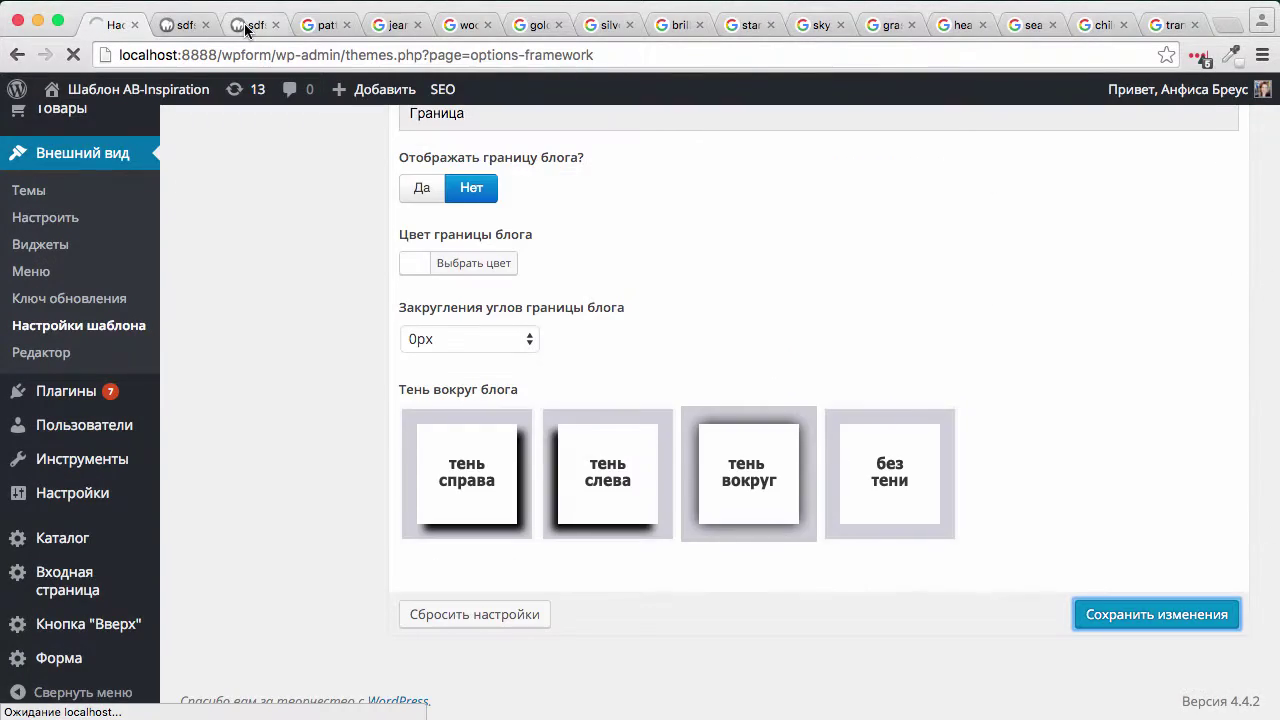
Step: Reload the blog and compare its textured blue background with the plain blue version in the other blog tab
{"action": "left_click", "coordinate": [248, 26]}
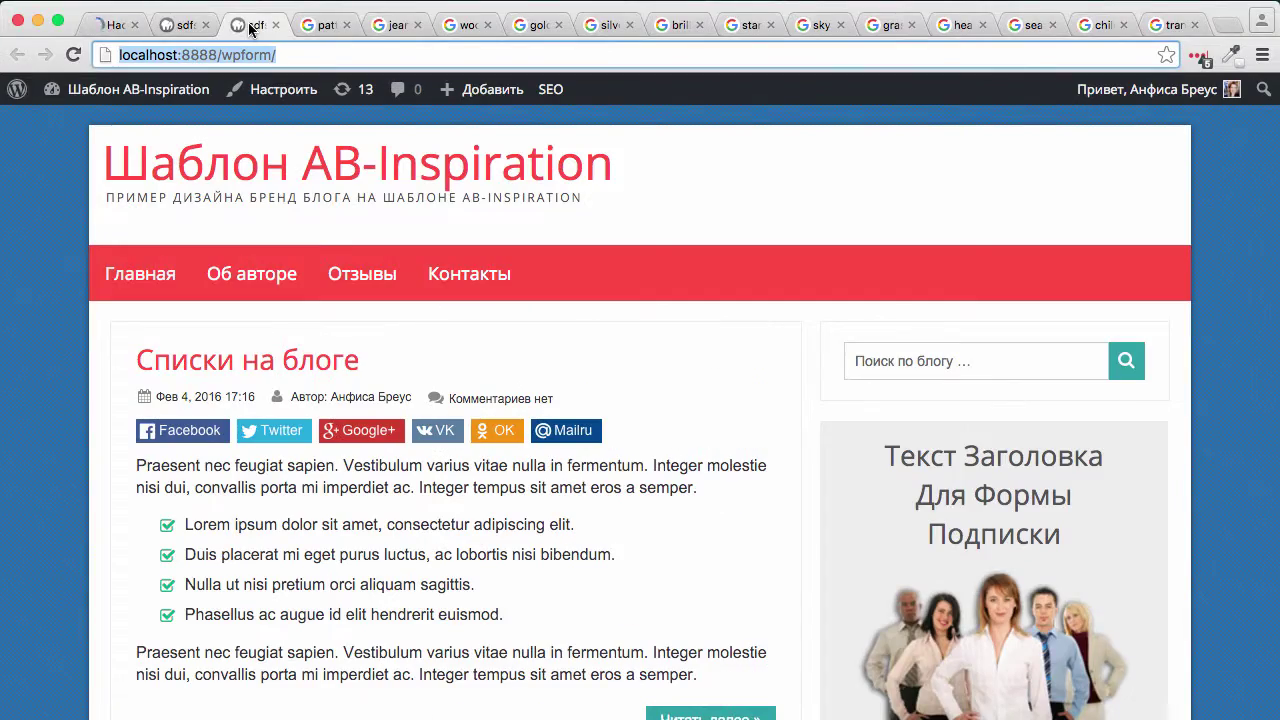
{"action": "key", "text": "super+r"}
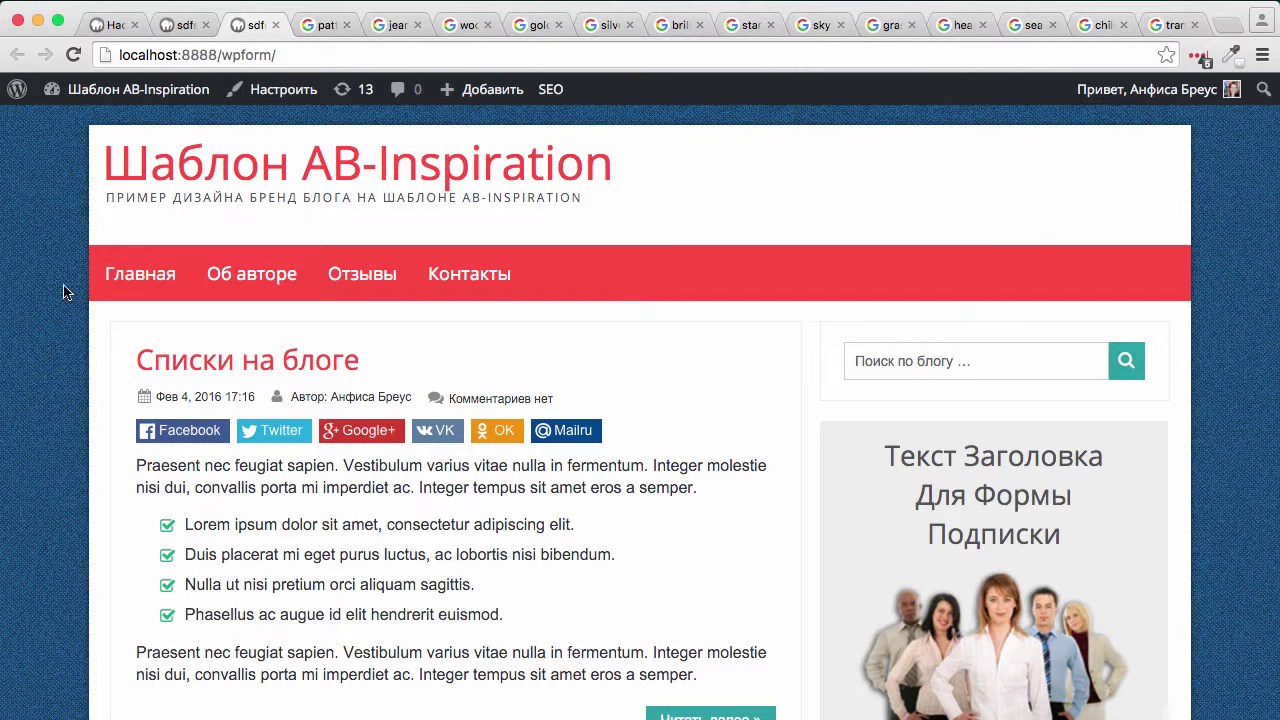
{"action": "left_click", "coordinate": [172, 26]}
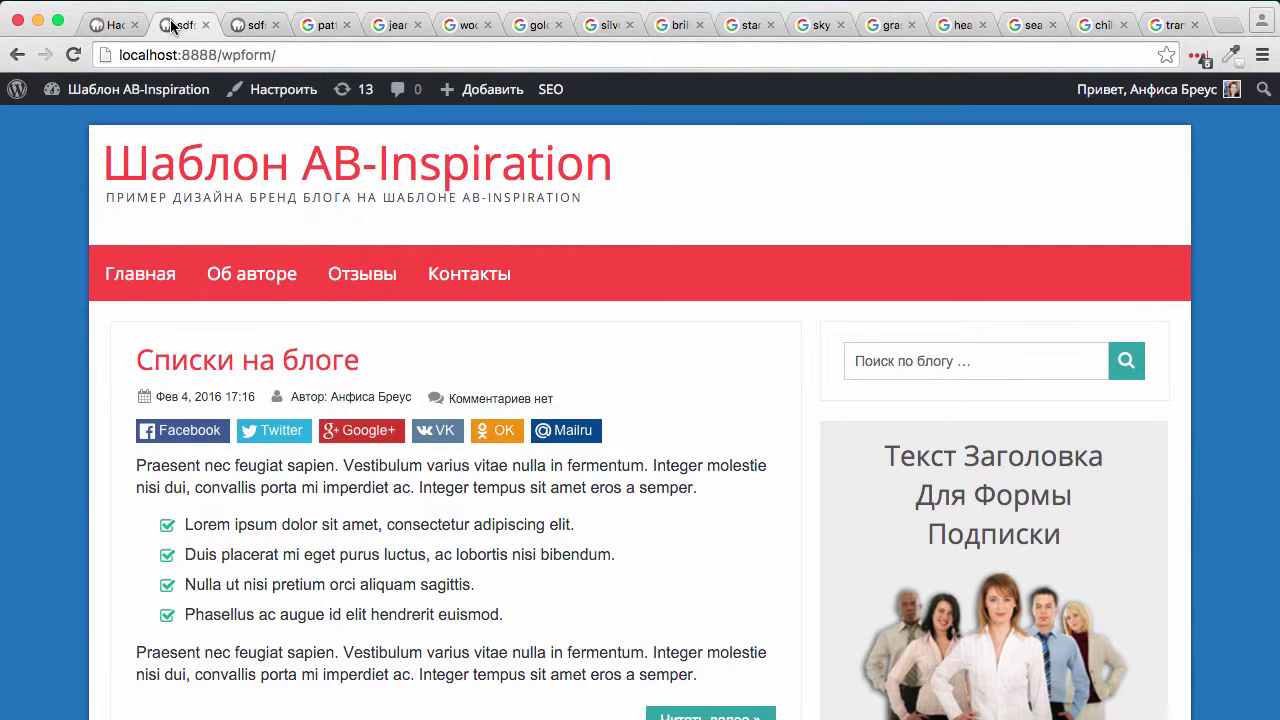
{"action": "left_click", "coordinate": [252, 33]}
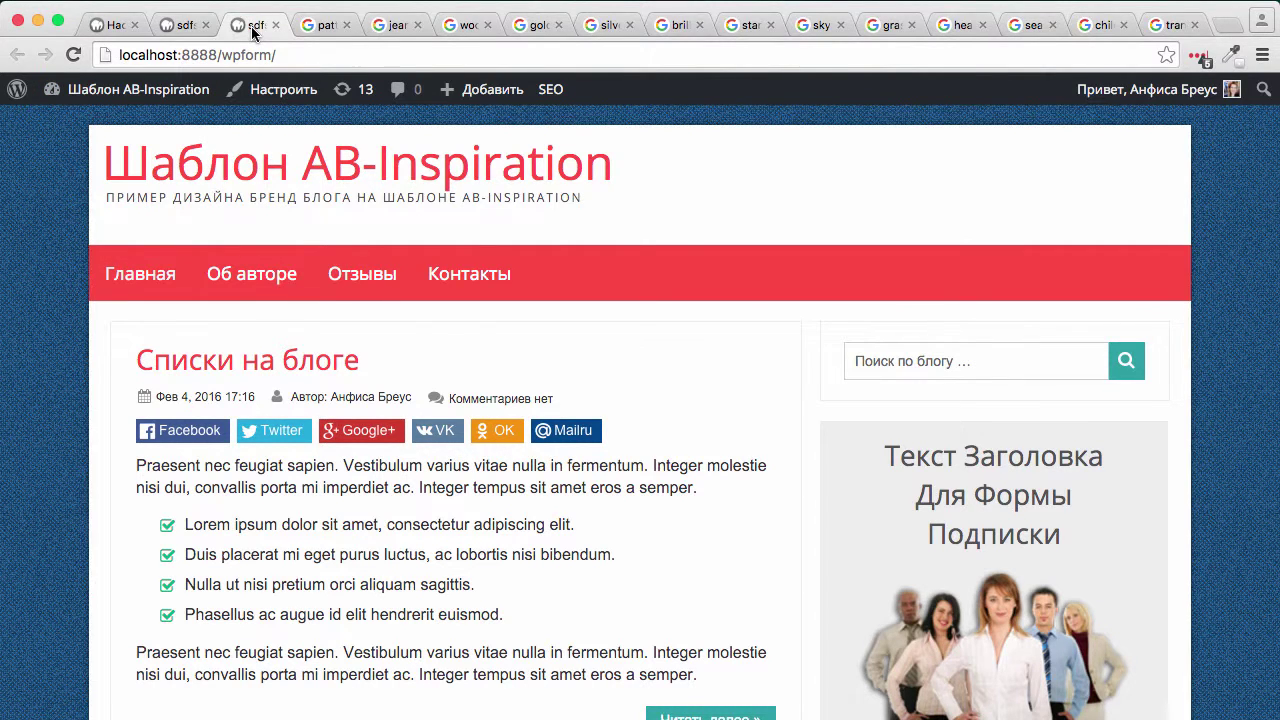
Step: Set the background colour around the blog to red, save the template settings, and check the reloaded blog
{"action": "left_click", "coordinate": [104, 25]}
{"action": "scroll", "coordinate": [496, 567], "scroll_direction": "down", "scroll_amount": 4}
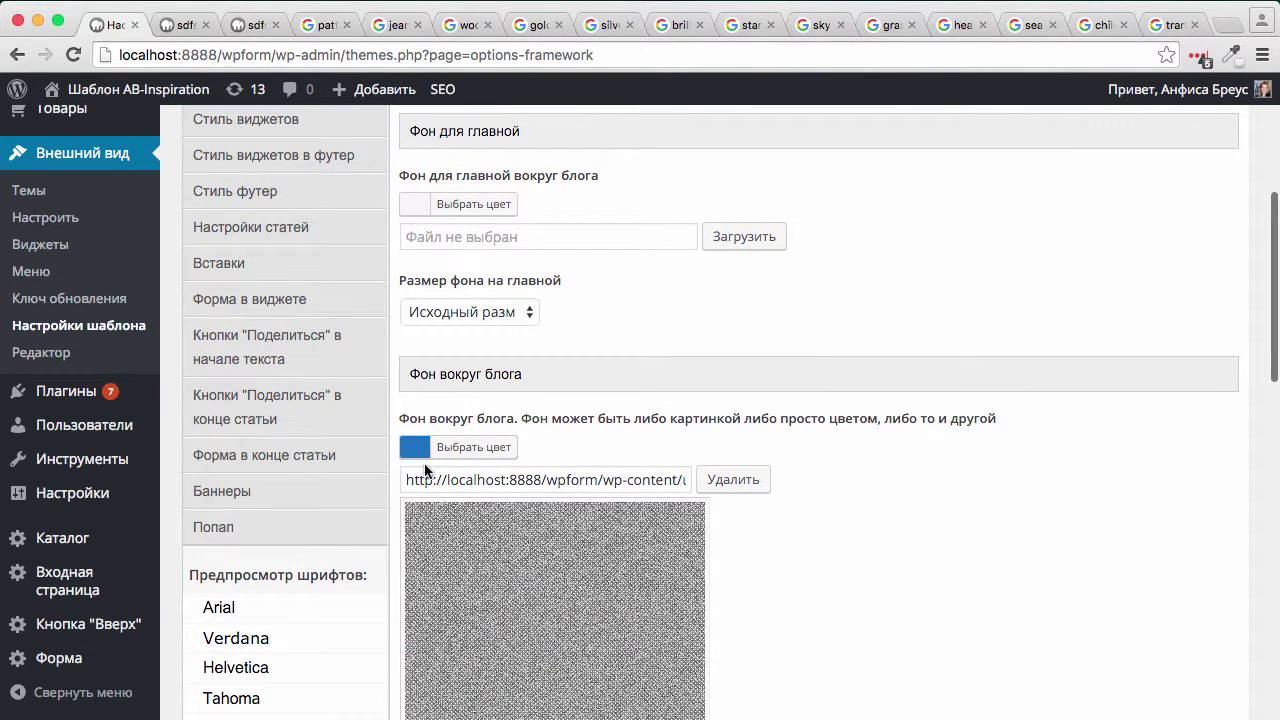
{"action": "left_click", "coordinate": [443, 447]}
{"action": "left_click", "coordinate": [466, 678]}
{"action": "scroll", "coordinate": [900, 660], "scroll_direction": "down", "scroll_amount": 15}
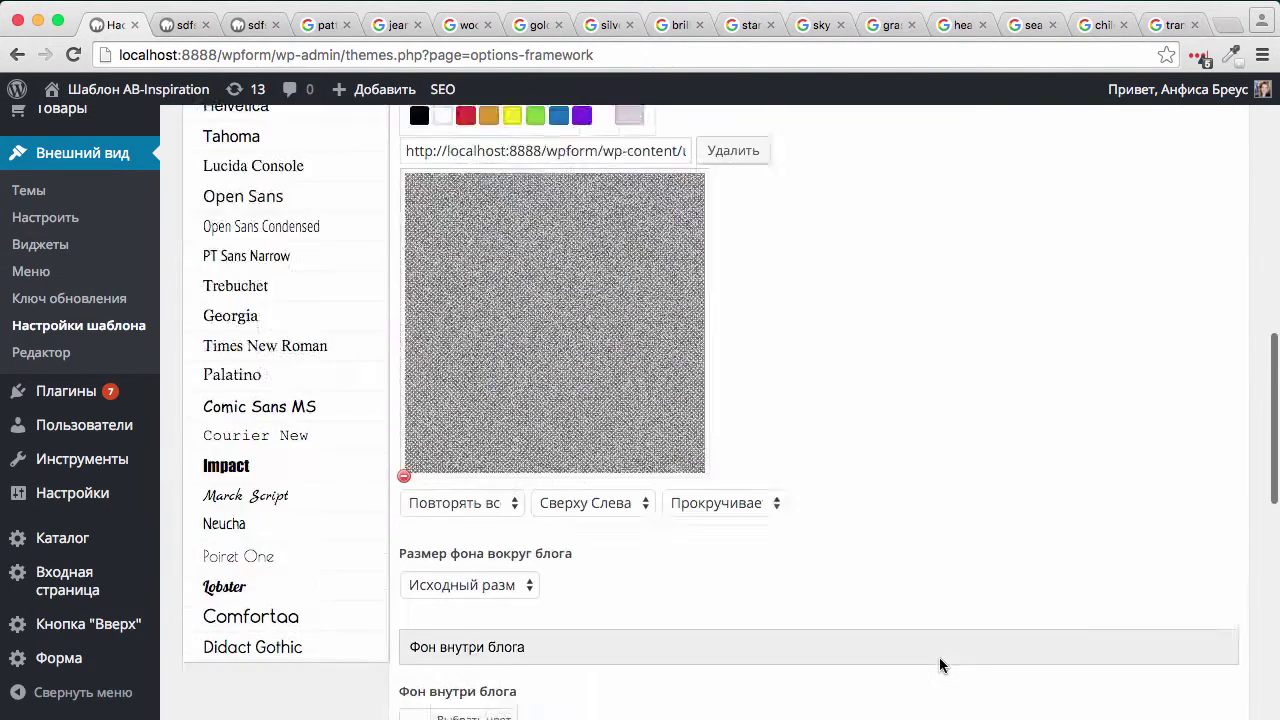
{"action": "left_click", "coordinate": [1147, 624]}
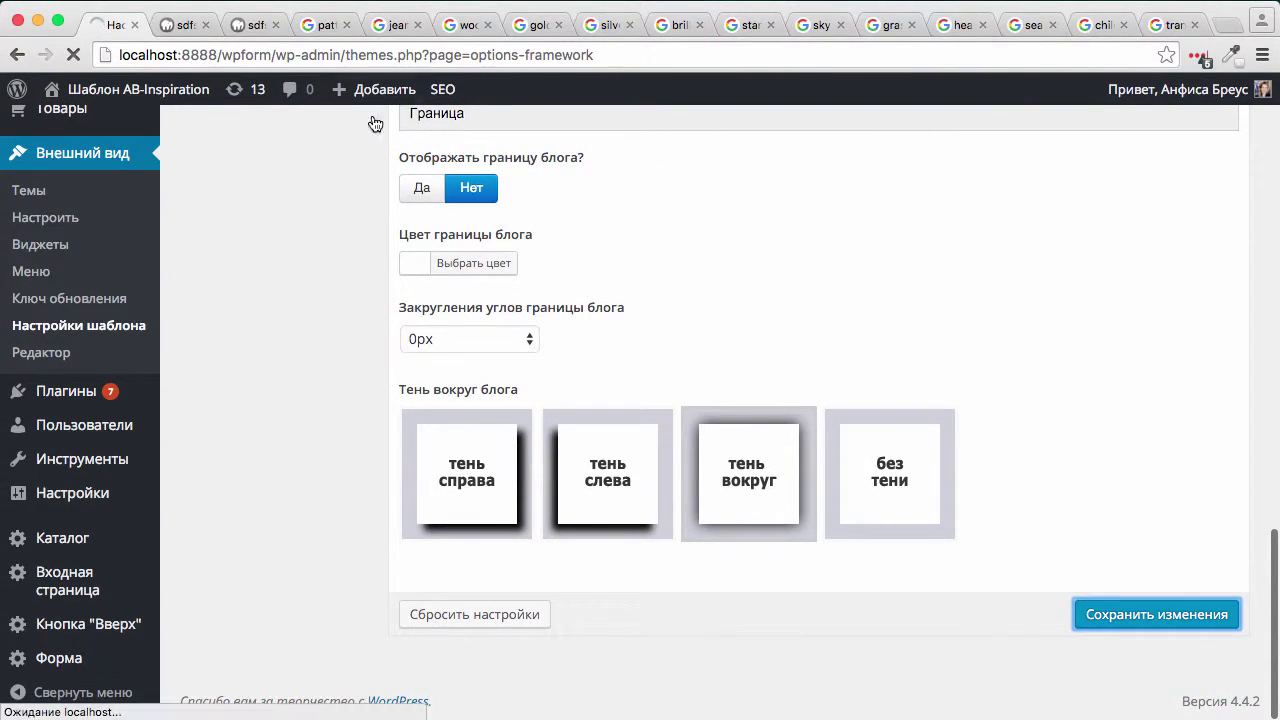
{"action": "left_click", "coordinate": [252, 22]}
{"action": "key", "text": "super+r"}
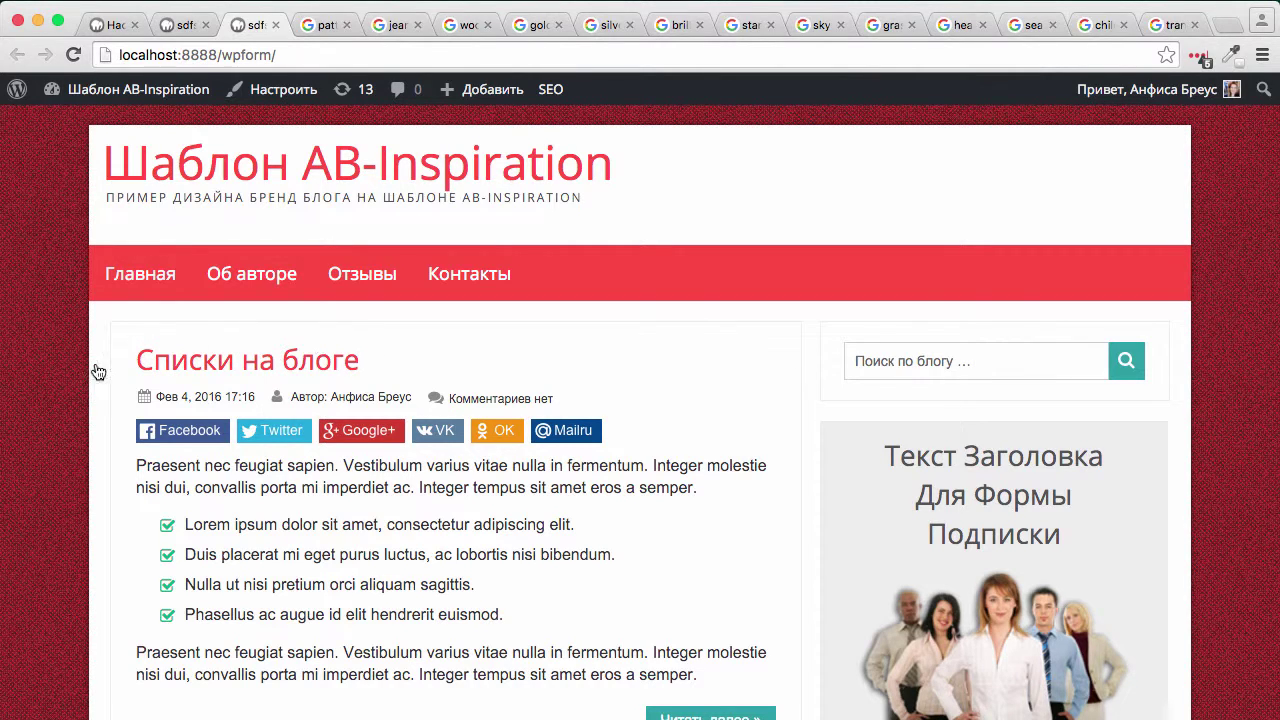
Step: In the content style settings, set bg.png from the media library as the background image around articles and widgets
{"action": "left_click", "coordinate": [103, 28]}
{"action": "left_click", "coordinate": [265, 445]}
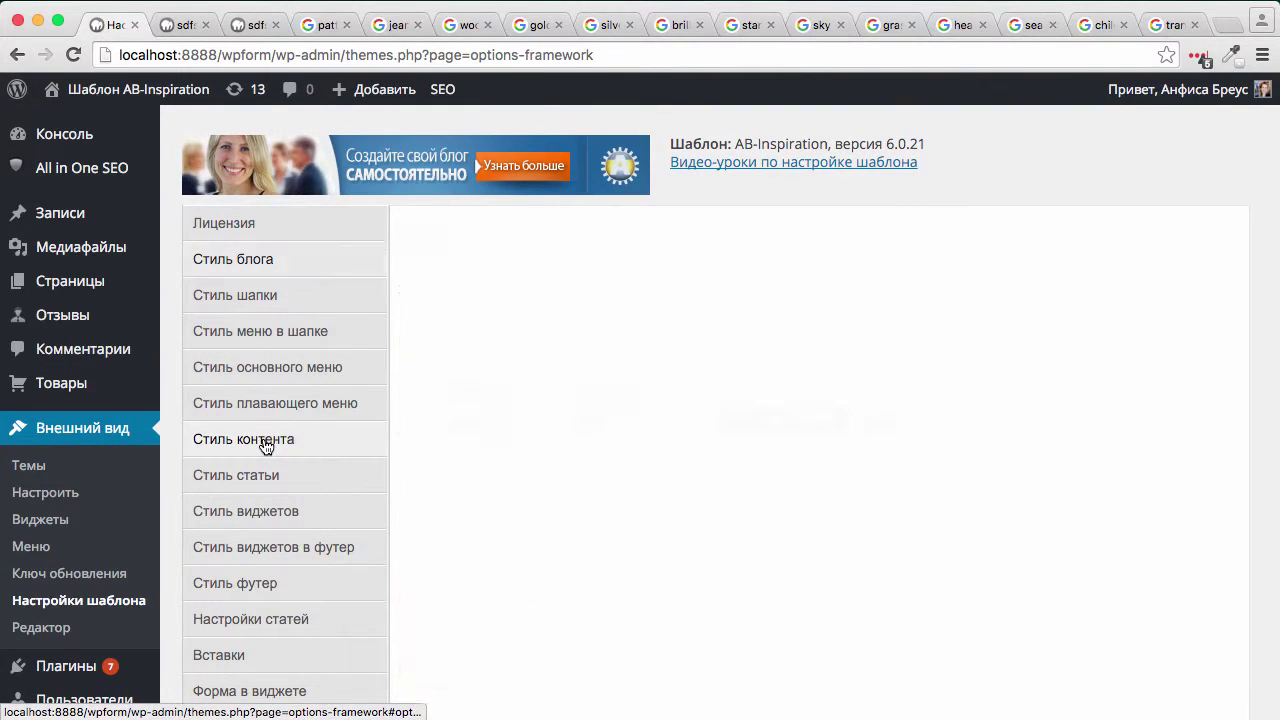
{"action": "scroll", "coordinate": [714, 560], "scroll_direction": "down", "scroll_amount": 5}
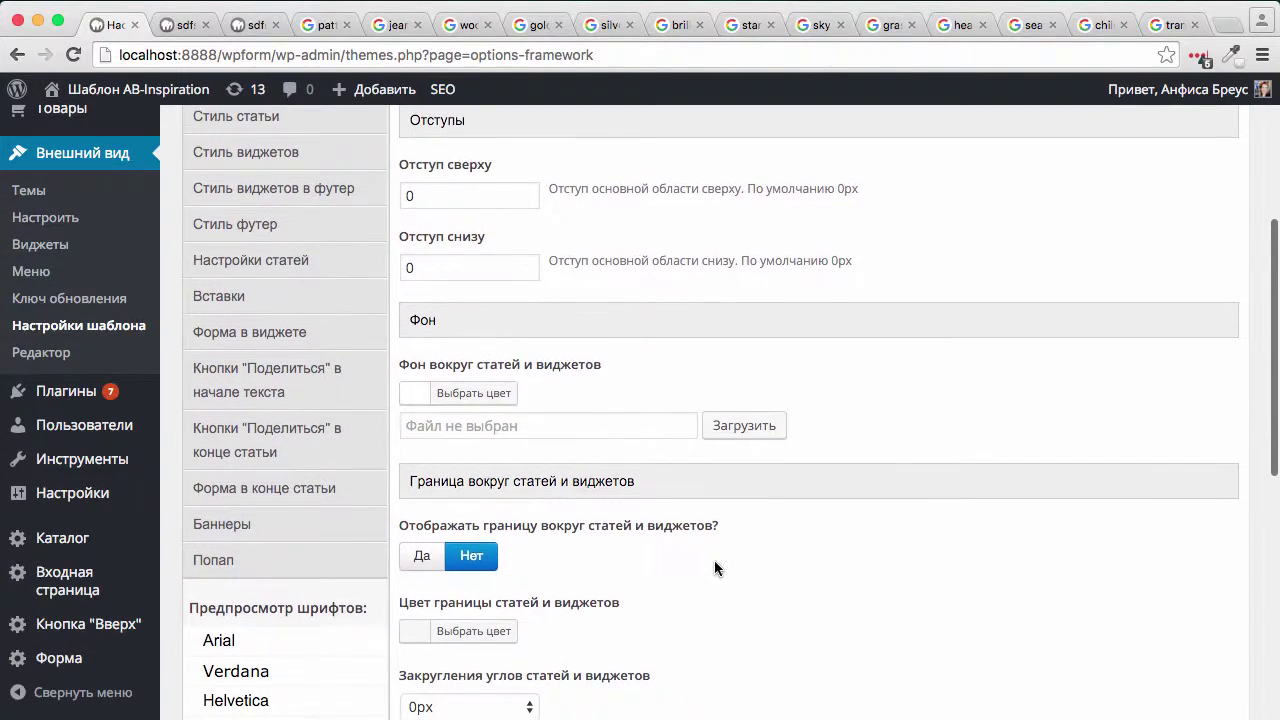
{"action": "scroll", "coordinate": [714, 560], "scroll_direction": "down", "scroll_amount": 2}
{"action": "left_click", "coordinate": [744, 309]}
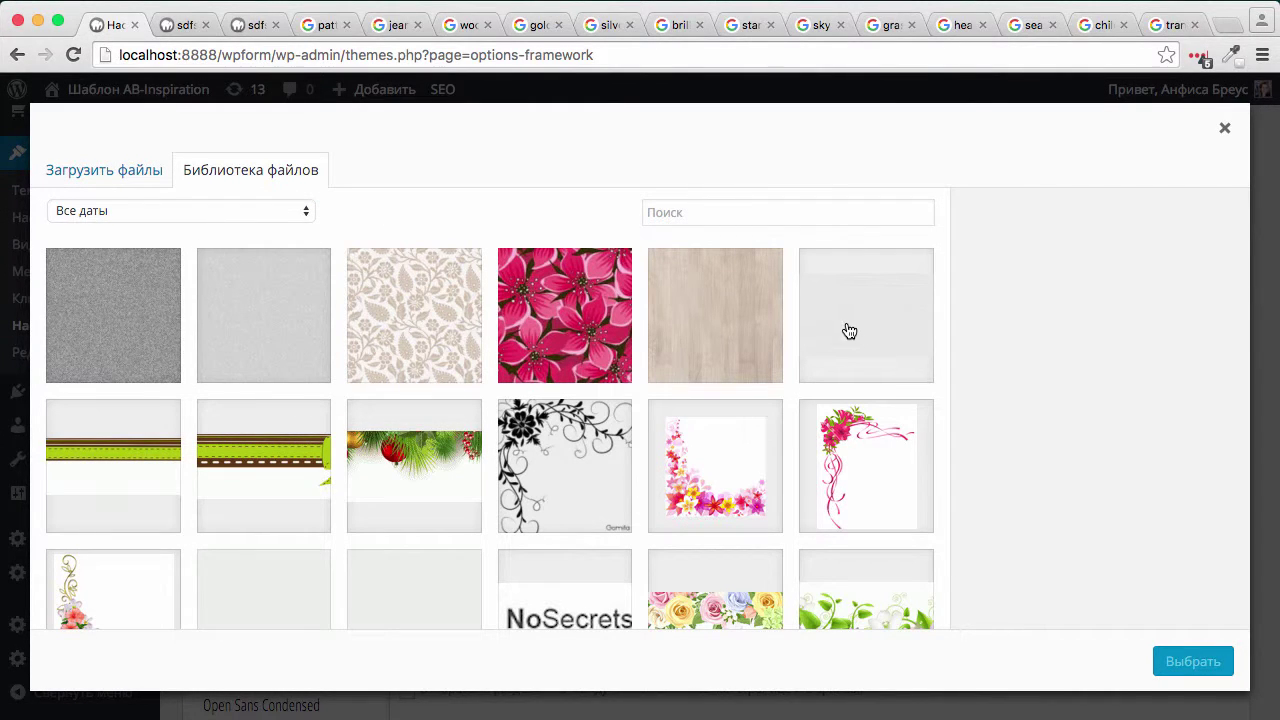
{"action": "left_click", "coordinate": [848, 331]}
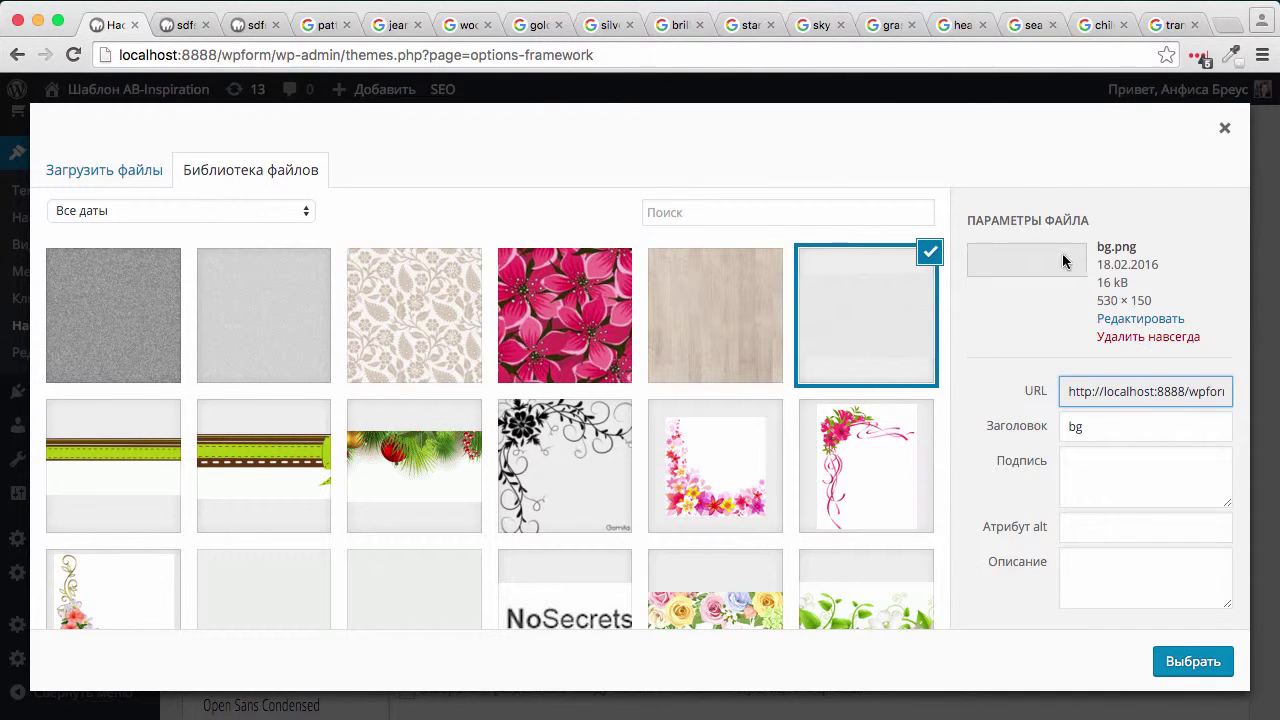
{"action": "left_click", "coordinate": [1197, 664]}
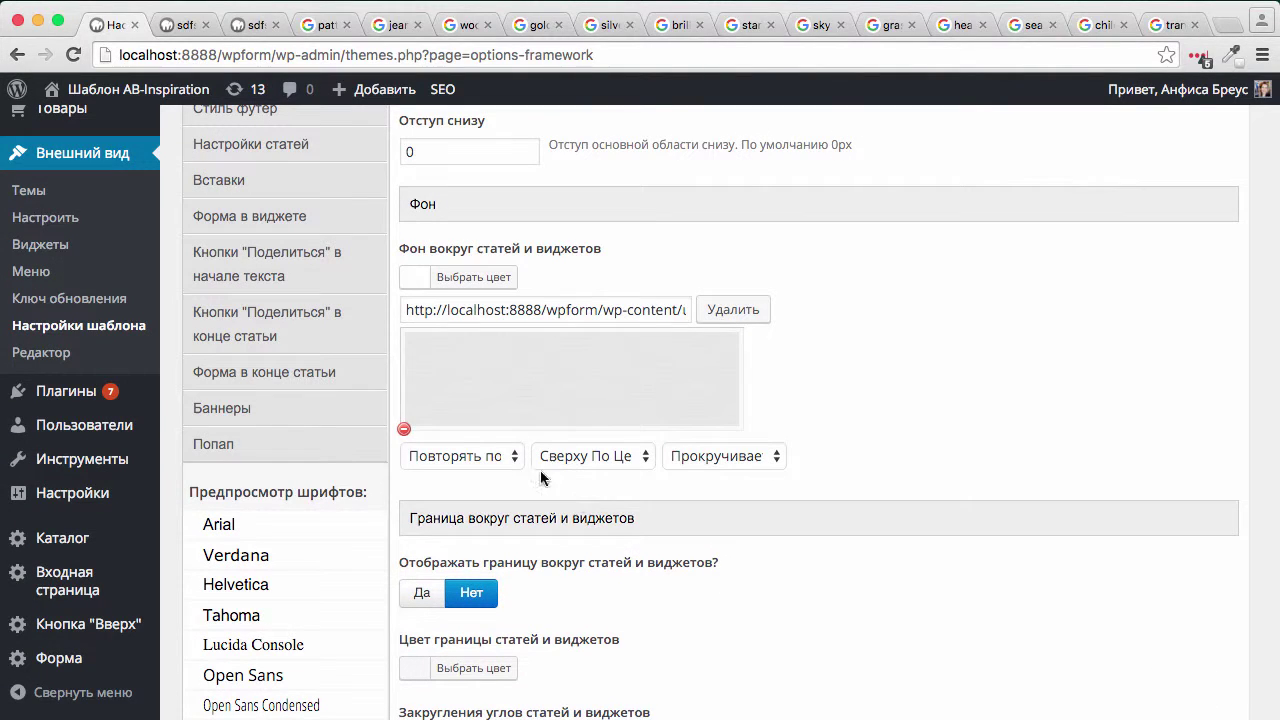
Step: Set the image behind articles and widgets to repeat in all directions and save the template settings
{"action": "left_click", "coordinate": [506, 456]}
{"action": "left_click", "coordinate": [486, 491]}
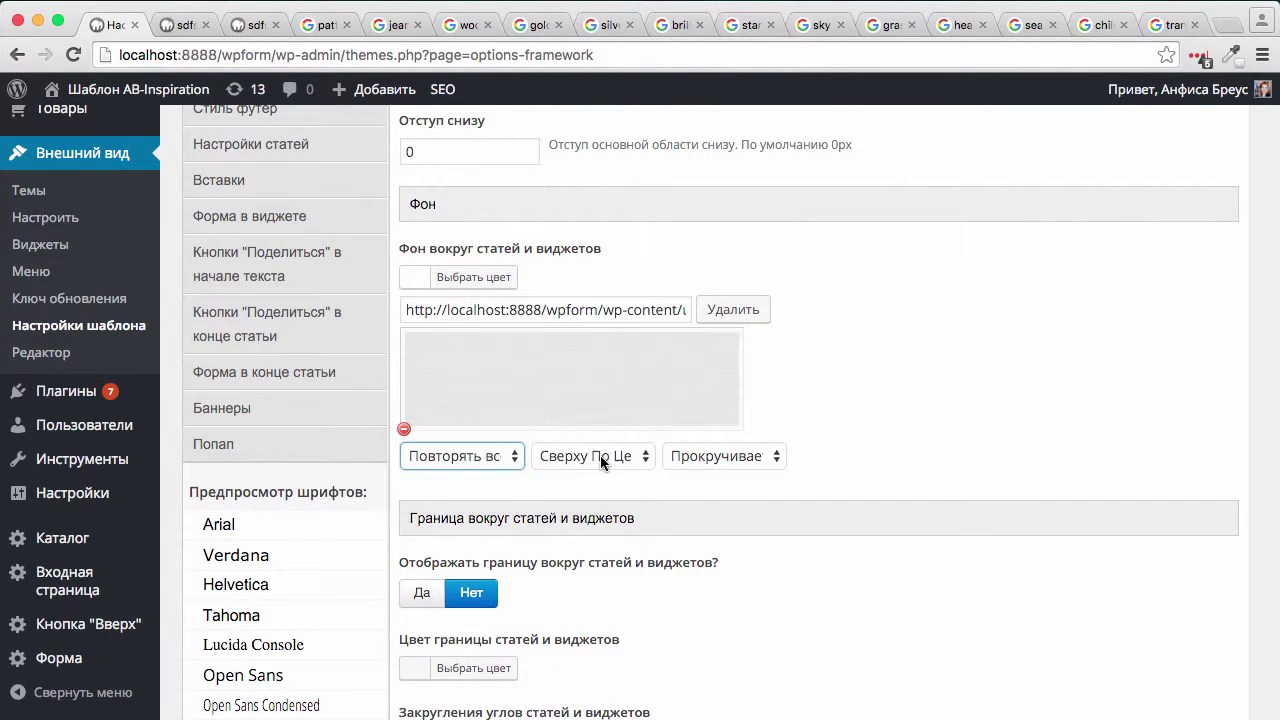
{"action": "left_click", "coordinate": [602, 462]}
{"action": "left_click", "coordinate": [600, 457]}
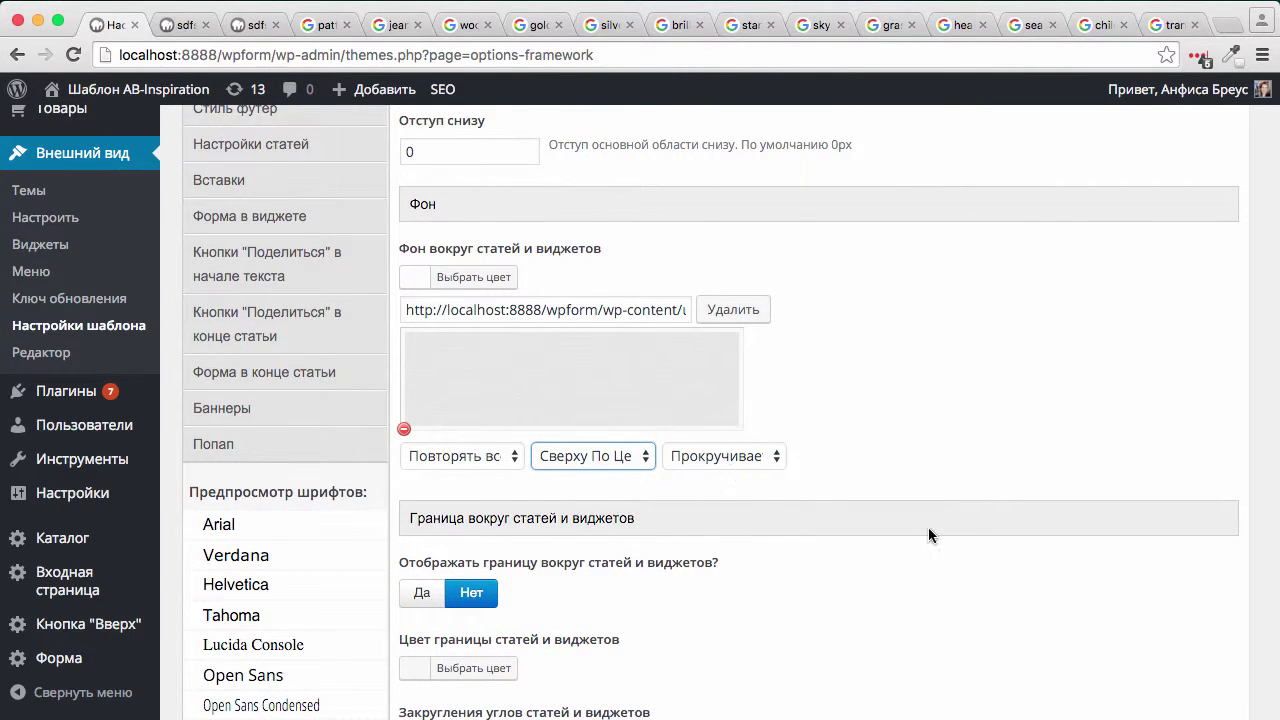
{"action": "scroll", "coordinate": [928, 535], "scroll_direction": "down", "scroll_amount": 10}
{"action": "left_click", "coordinate": [1131, 616]}
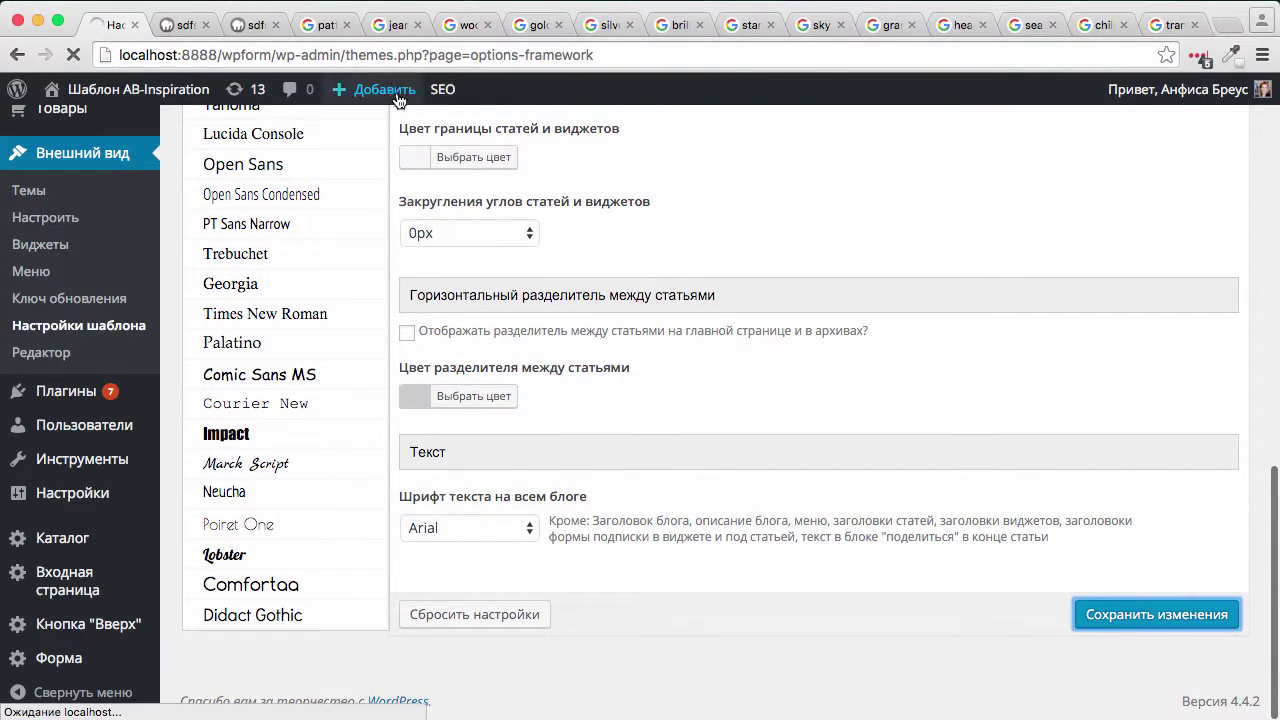
Step: Reload the blog and examine the background around the articles and widgets along the whole page
{"action": "left_click", "coordinate": [247, 27]}
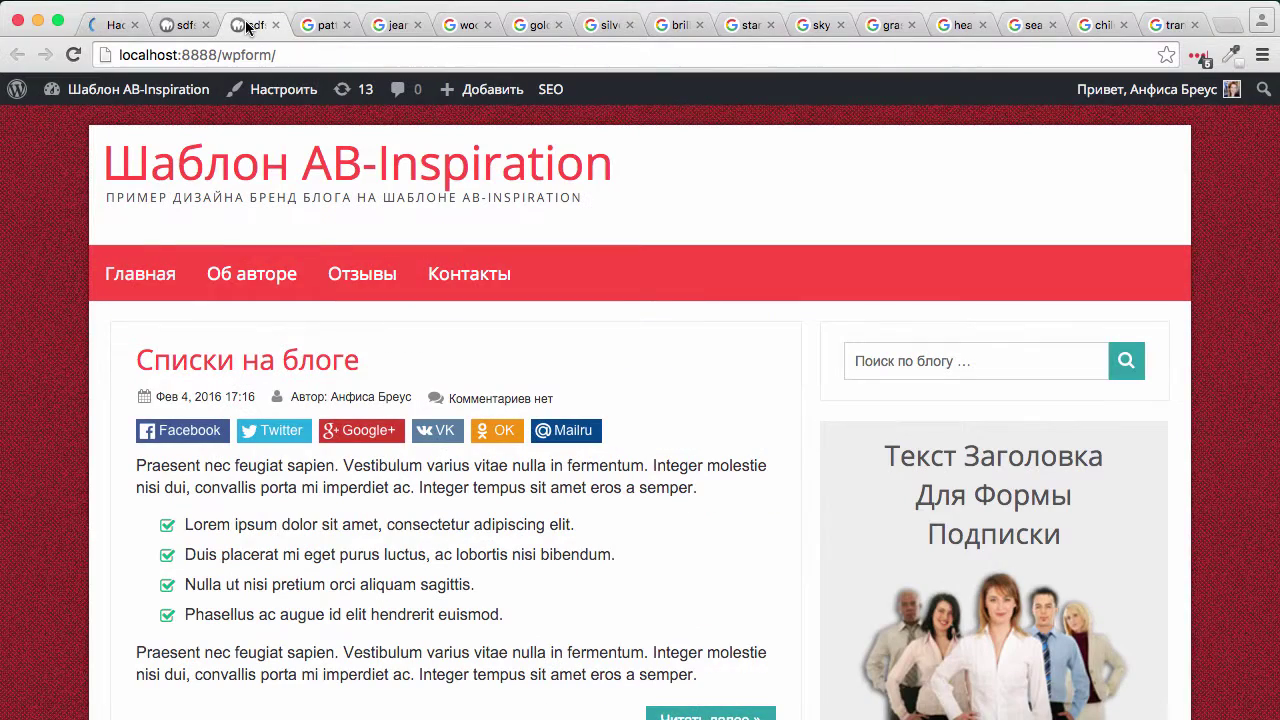
{"action": "key", "text": "super+r"}
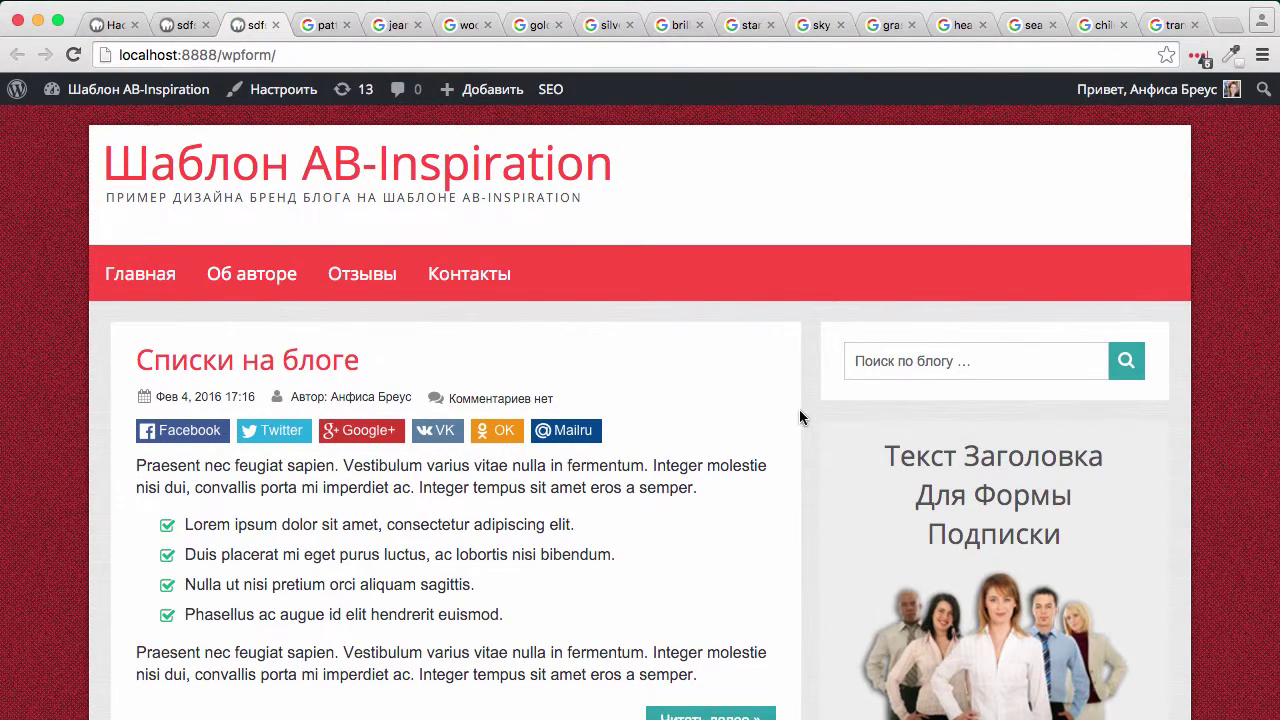
{"action": "scroll", "coordinate": [799, 409], "scroll_direction": "down", "scroll_amount": 15}
{"action": "scroll", "coordinate": [799, 409], "scroll_direction": "down", "scroll_amount": 15}
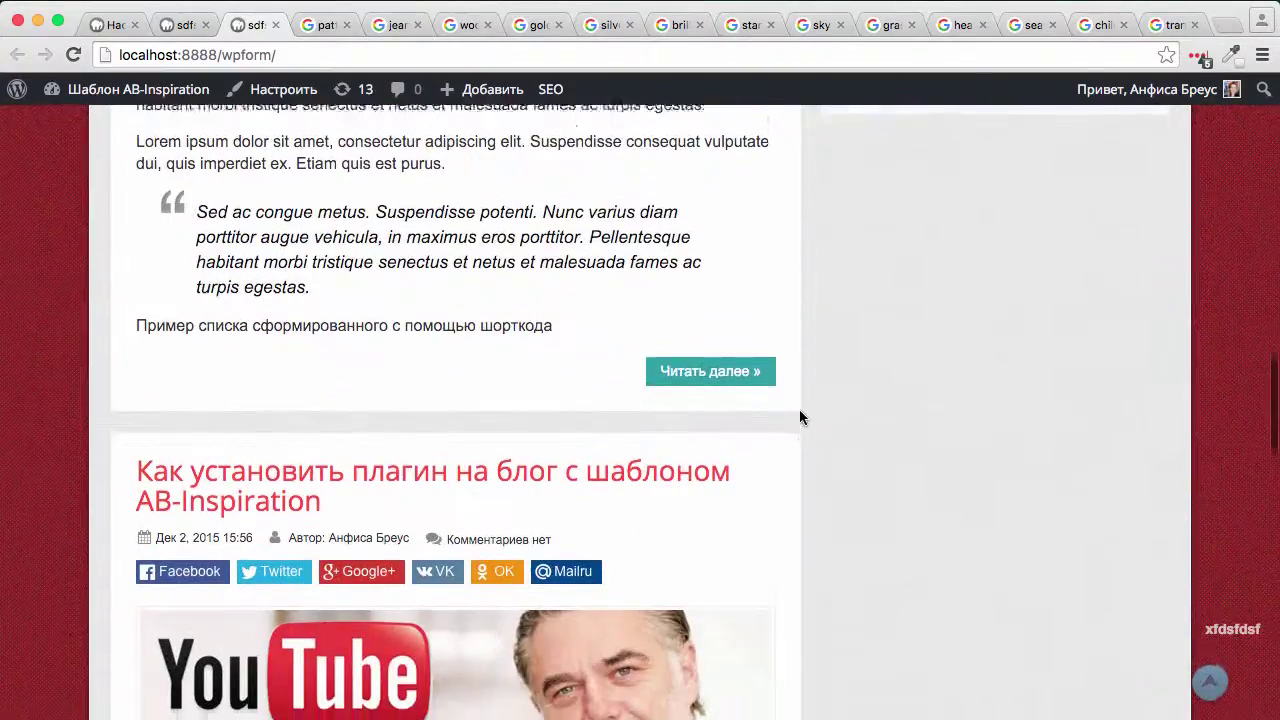
{"action": "scroll", "coordinate": [906, 457], "scroll_direction": "down", "scroll_amount": 5}
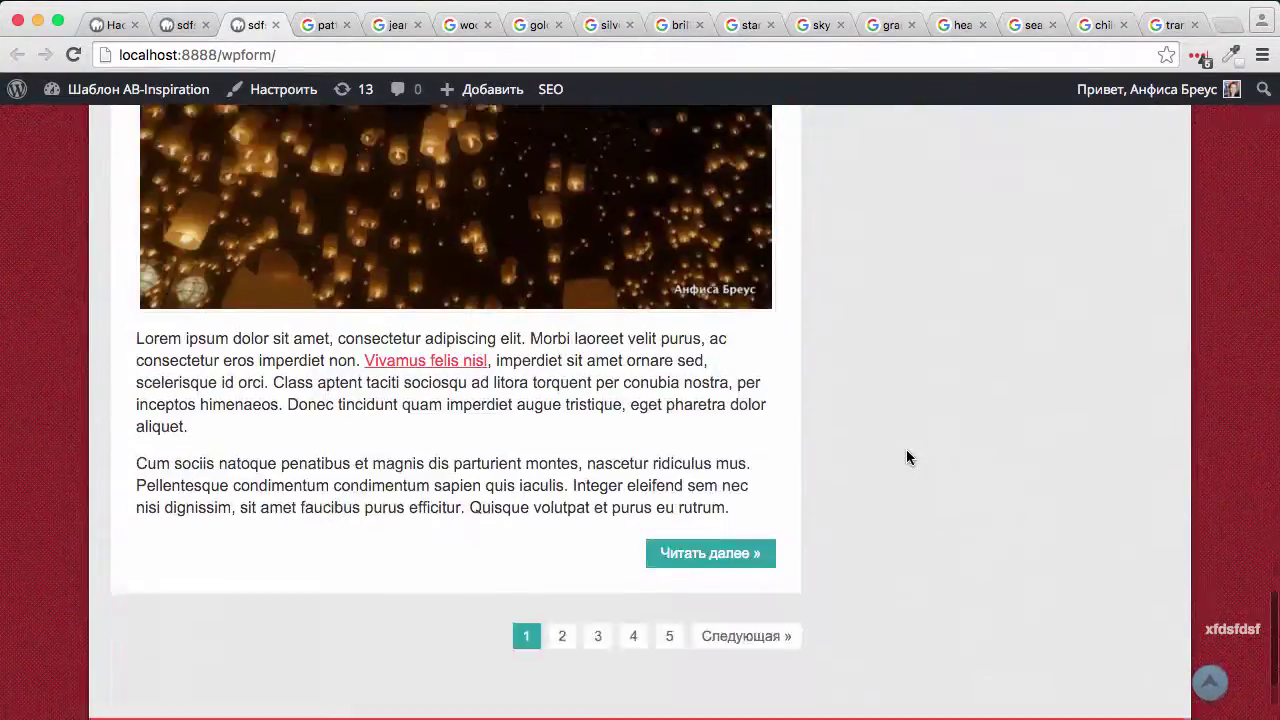
{"action": "scroll", "coordinate": [906, 457], "scroll_direction": "up", "scroll_amount": 20}
{"action": "scroll", "coordinate": [906, 450], "scroll_direction": "up", "scroll_amount": 5}
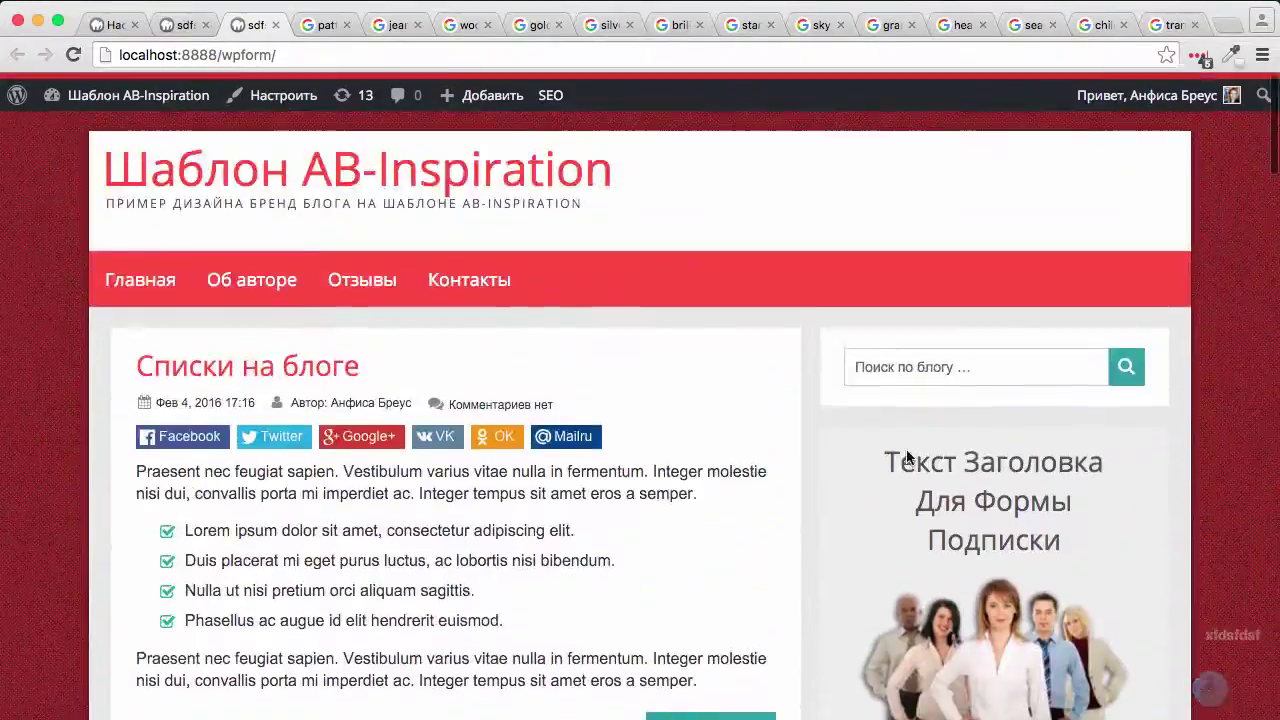